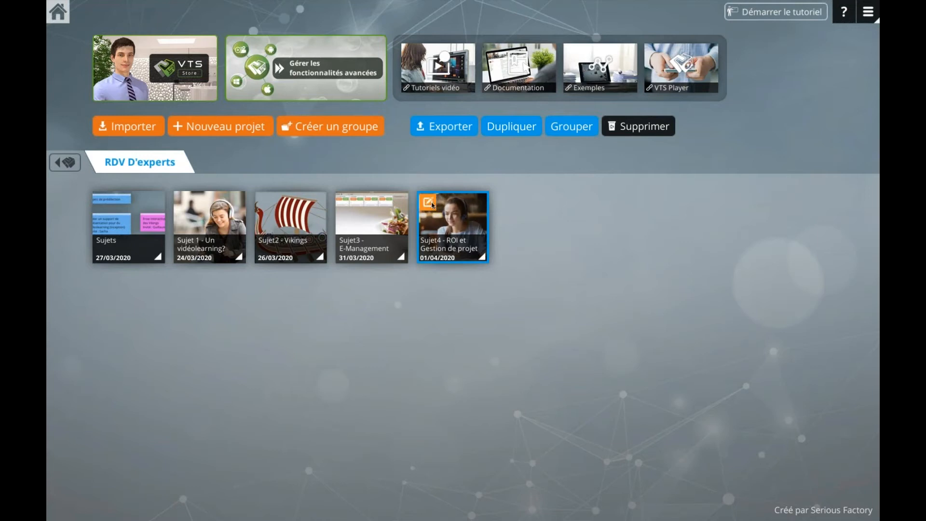
- Open the project "Sujet4 - ROI et Gestion de projet" and enable automatic launch of the first scenario in its general settings
{"action": "left_click", "coordinate": [431, 203]}
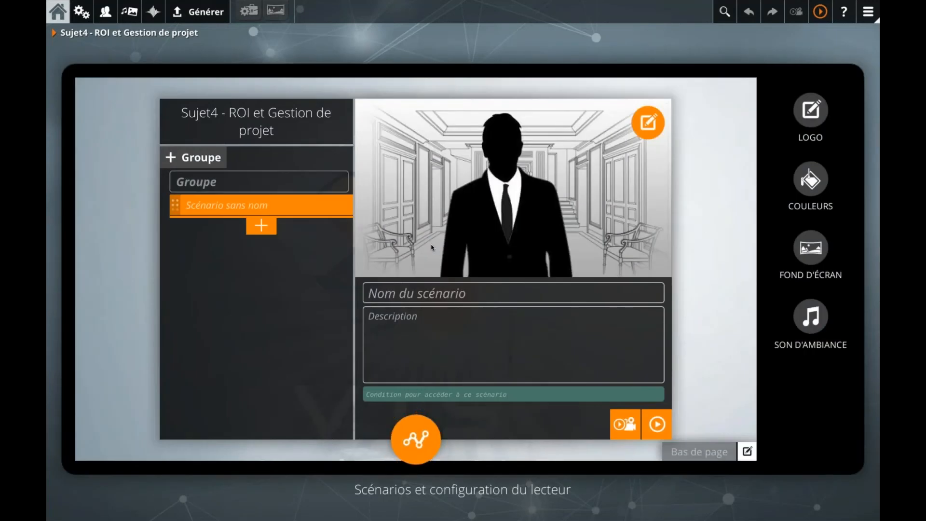
{"action": "left_click", "coordinate": [80, 10]}
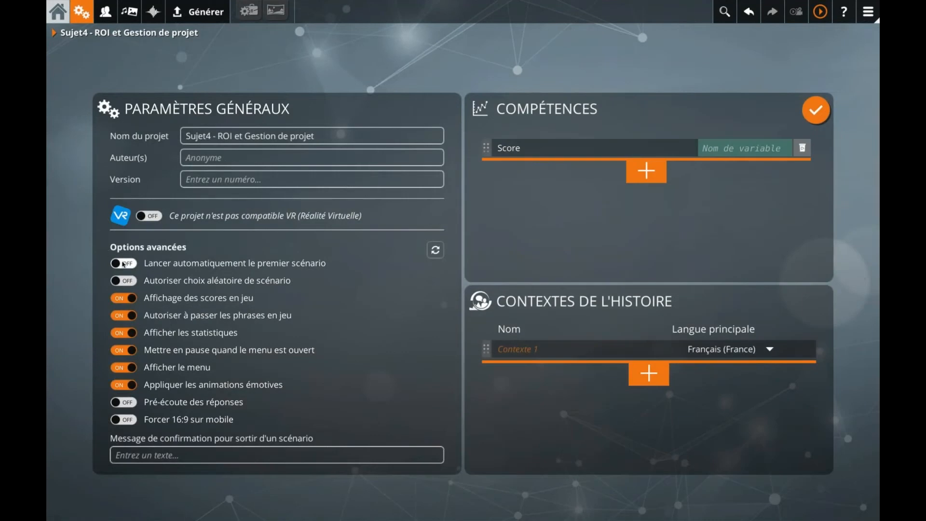
{"action": "left_click", "coordinate": [122, 263]}
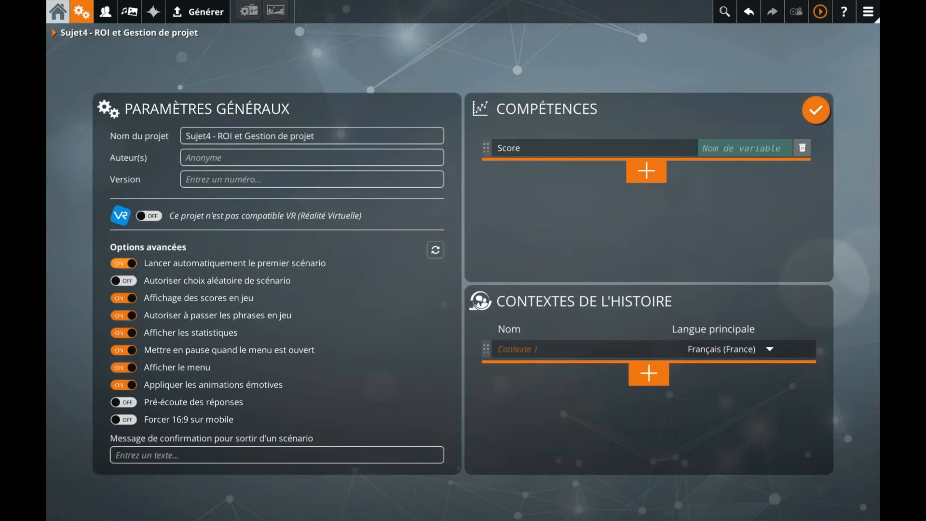
{"action": "left_click", "coordinate": [406, 68]}
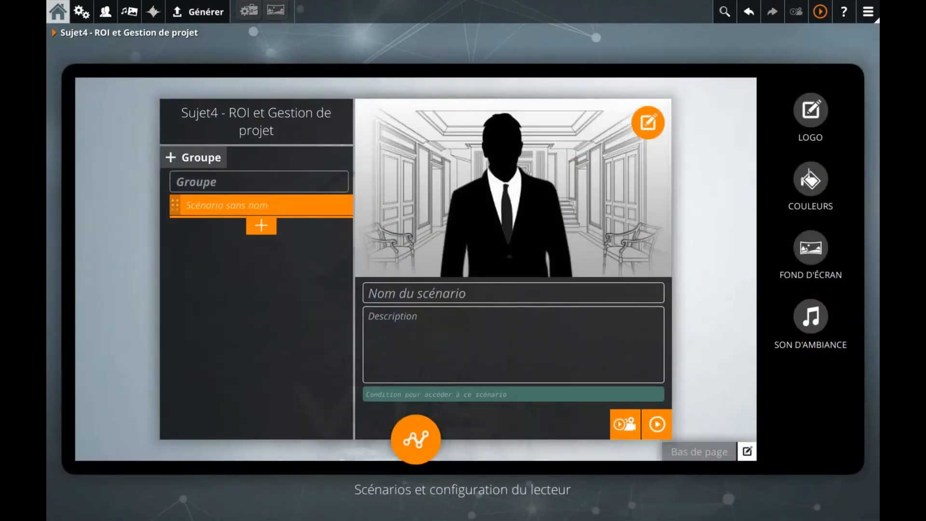
- Open the unnamed scenario's graph and add a note reading "Cible : les chefs de projet" above the DÉBUT block
{"action": "left_click", "coordinate": [414, 439]}
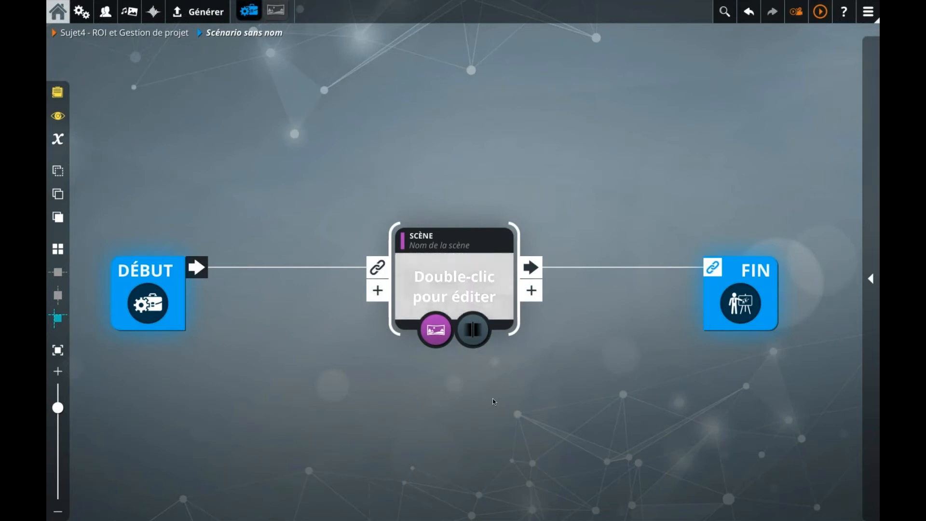
{"action": "left_click_drag", "start_coordinate": [306, 212], "coordinate": [315, 246]}
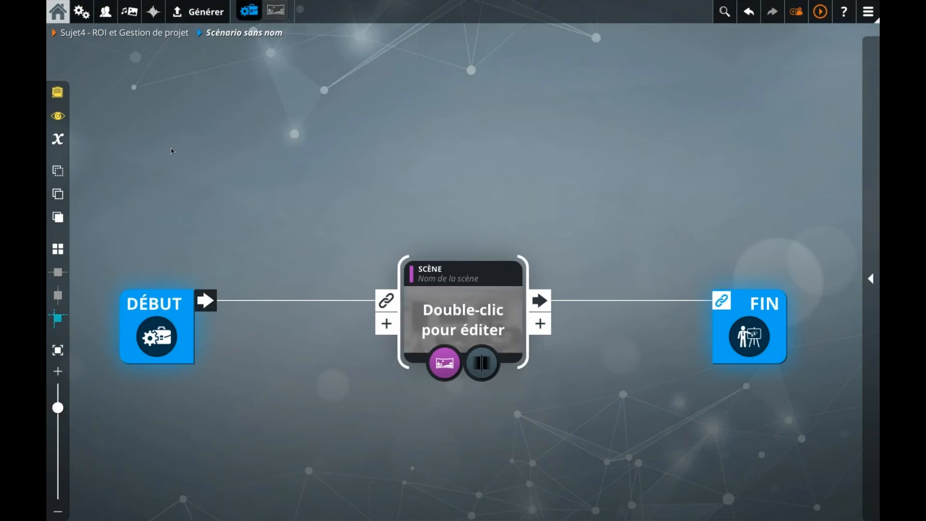
{"action": "left_click_drag", "start_coordinate": [57, 92], "coordinate": [129, 186]}
{"action": "double_click", "coordinate": [129, 186]}
{"action": "type", "text": "Cible : les chefs de"}
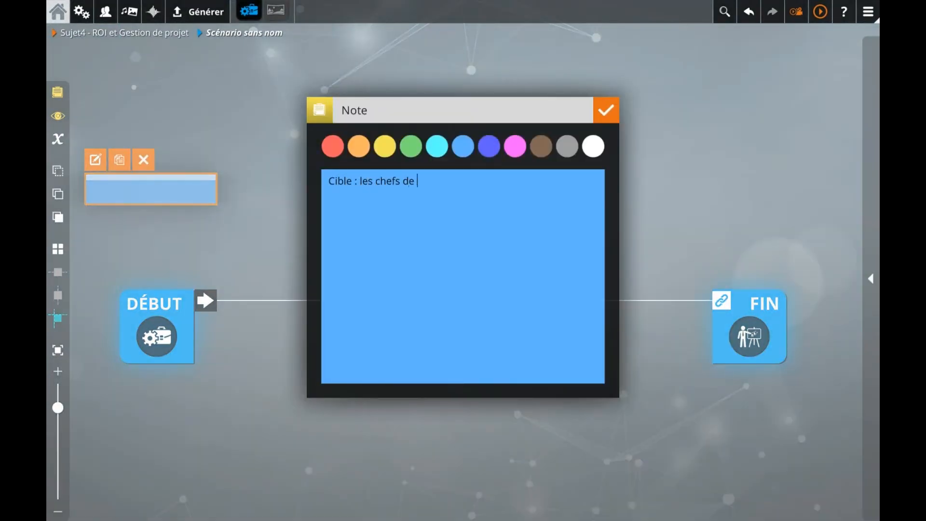
{"action": "left_click", "coordinate": [216, 229]}
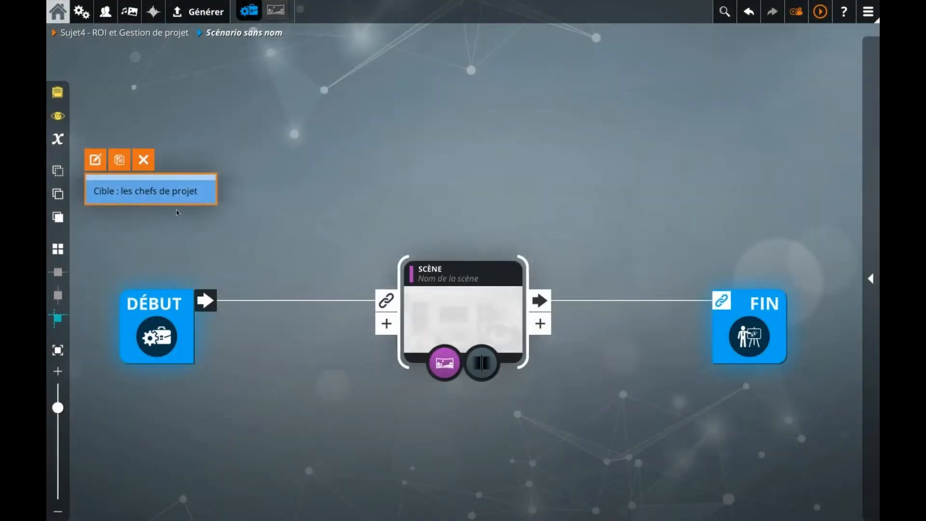
{"action": "left_click_drag", "start_coordinate": [176, 204], "coordinate": [176, 216]}
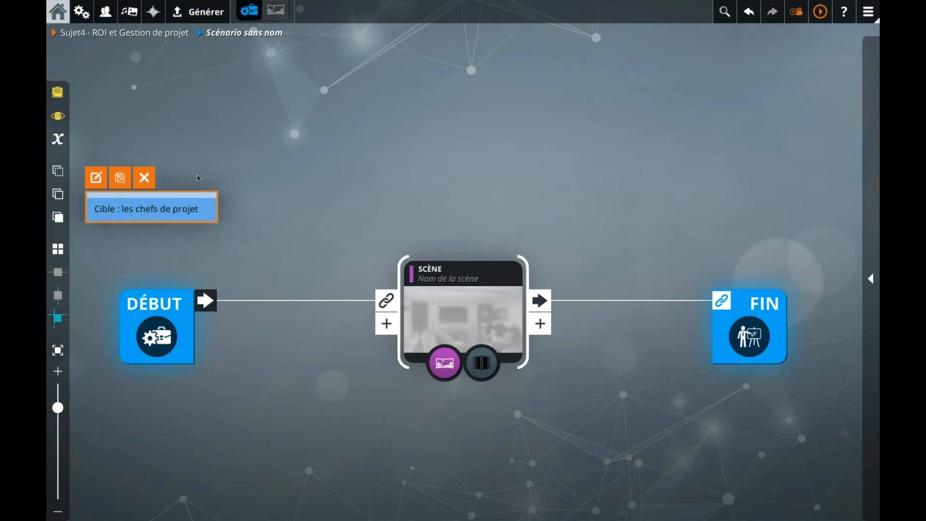
- Add a second note reading "Briefing : expliquer le contexte et les objectifs" above the scene block
{"action": "left_click_drag", "start_coordinate": [58, 91], "coordinate": [320, 153]}
{"action": "left_click_drag", "start_coordinate": [388, 154], "coordinate": [420, 154]}
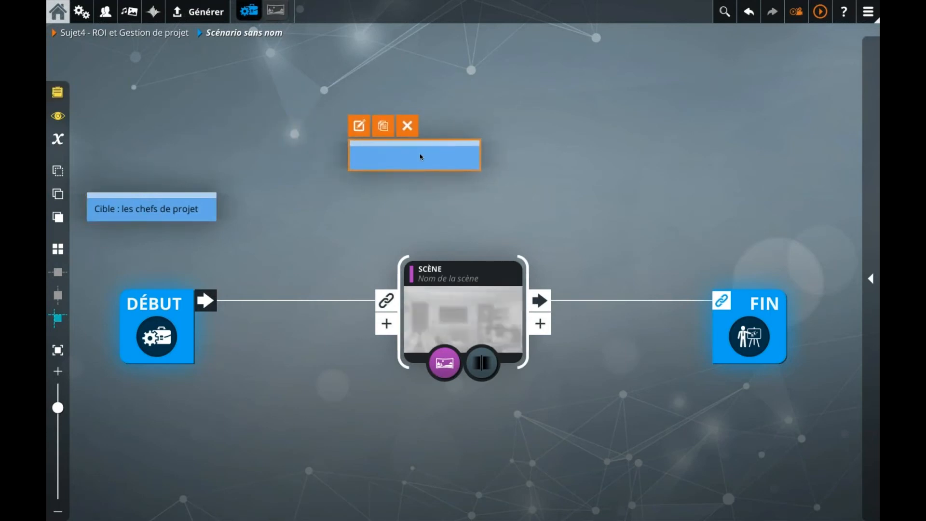
{"action": "double_click", "coordinate": [395, 151]}
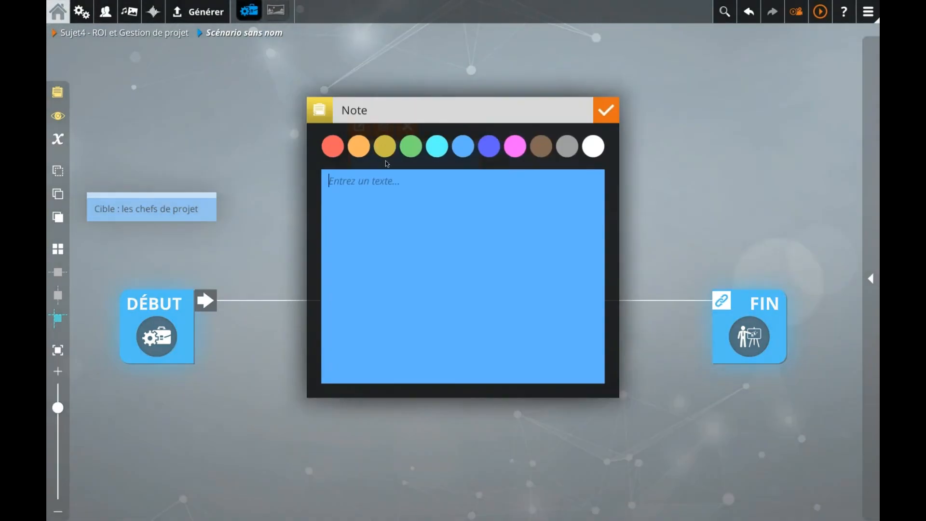
{"action": "type", "text": "Brief"}
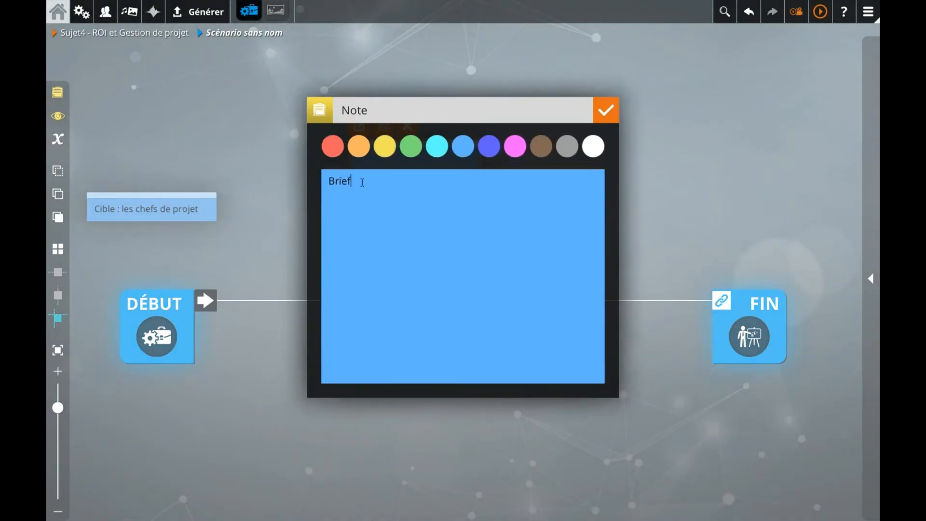
{"action": "type", "text": "ing : expliquer le contexte et les objectifs"}
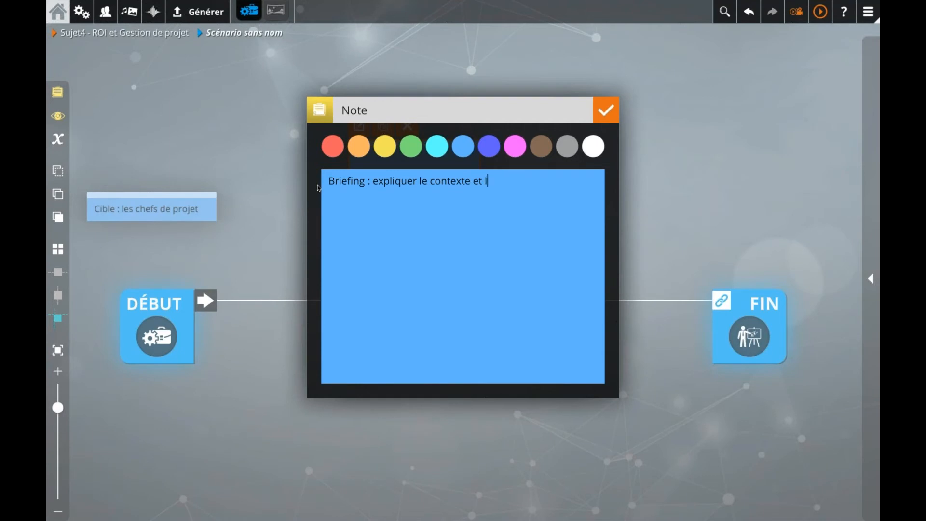
{"action": "left_click", "coordinate": [265, 186]}
{"action": "left_click_drag", "start_coordinate": [428, 180], "coordinate": [444, 219]}
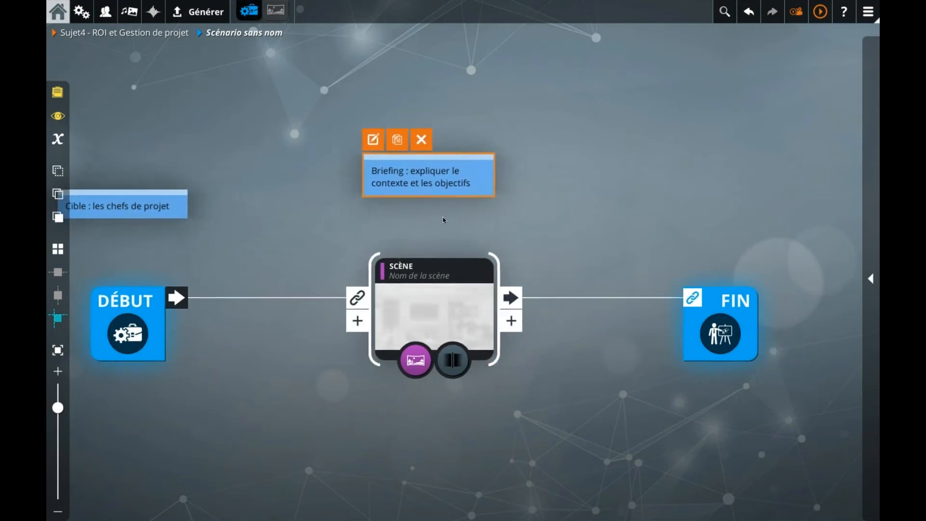
- Name the scene block "Introduction"
{"action": "scroll", "coordinate": [443, 217], "scroll_direction": "down", "scroll_amount": 2}
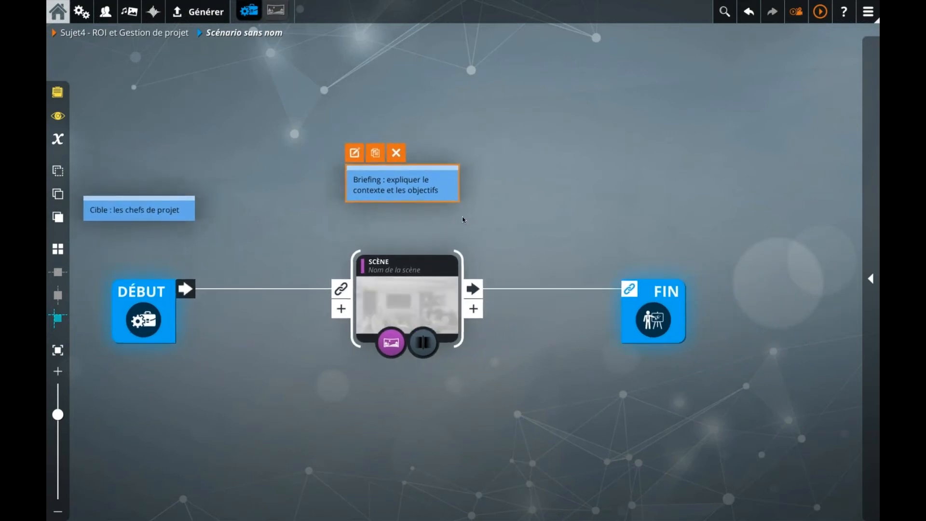
{"action": "left_click", "coordinate": [396, 269]}
{"action": "type", "text": "Introduction"}
{"action": "left_click", "coordinate": [425, 242]}
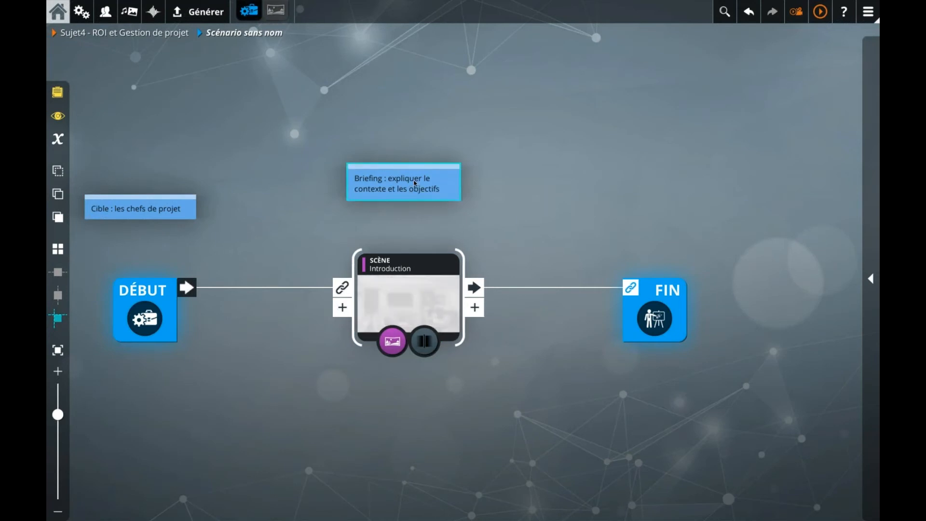
- Move the Briefing note and the Introduction scene closer to the DÉBUT block, keeping the note above the scene
{"action": "left_click_drag", "start_coordinate": [417, 182], "coordinate": [391, 182]}
{"action": "left_click_drag", "start_coordinate": [410, 289], "coordinate": [372, 289]}
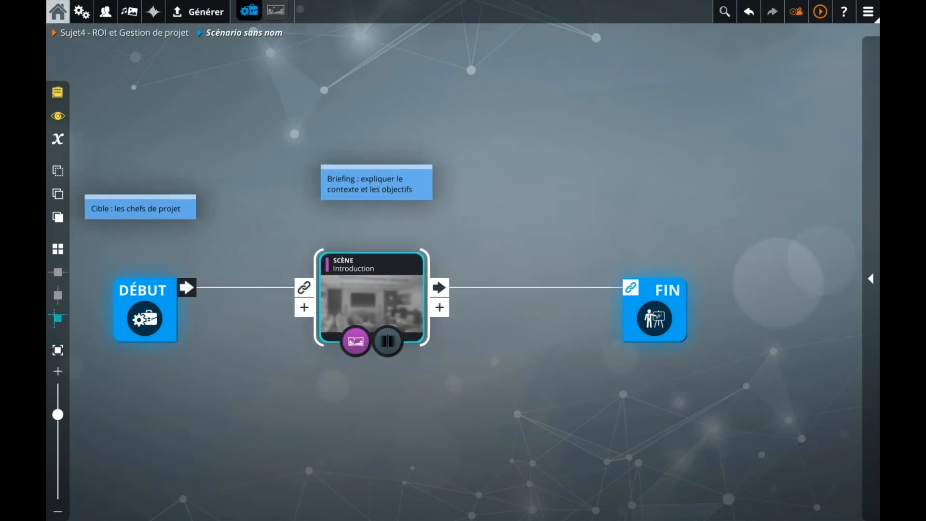
{"action": "left_click_drag", "start_coordinate": [399, 190], "coordinate": [389, 191]}
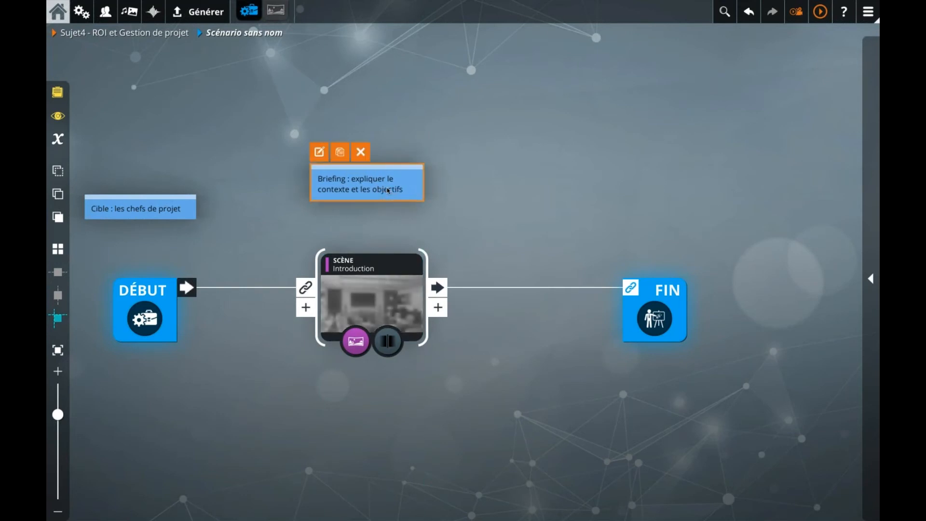
- Duplicate the Briefing note, place the copy between the Introduction scene and FIN, and change its text to "Mise en situation"
{"action": "key", "text": "ctrl+c"}
{"action": "key", "text": "ctrl+v"}
{"action": "left_click_drag", "start_coordinate": [381, 196], "coordinate": [542, 179]}
{"action": "double_click", "coordinate": [542, 180]}
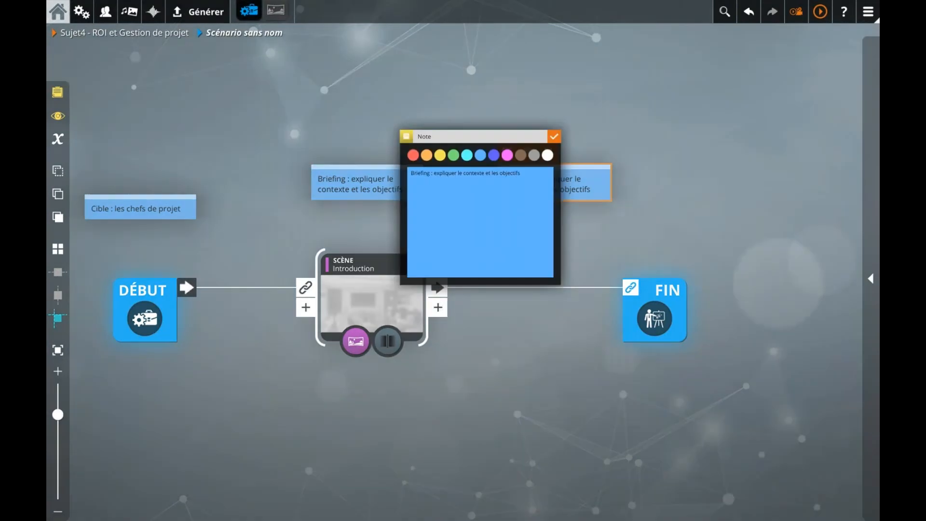
{"action": "type", "text": "Mise en situation"}
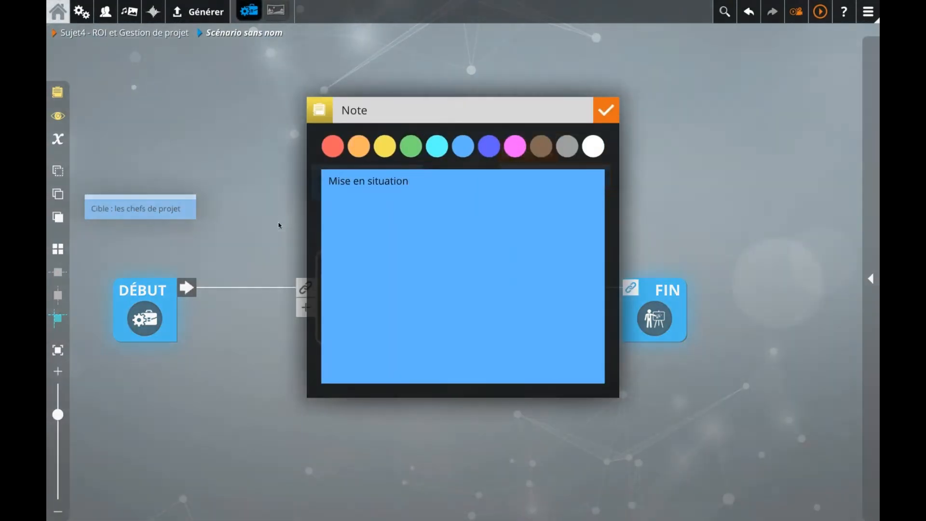
{"action": "left_click", "coordinate": [303, 222]}
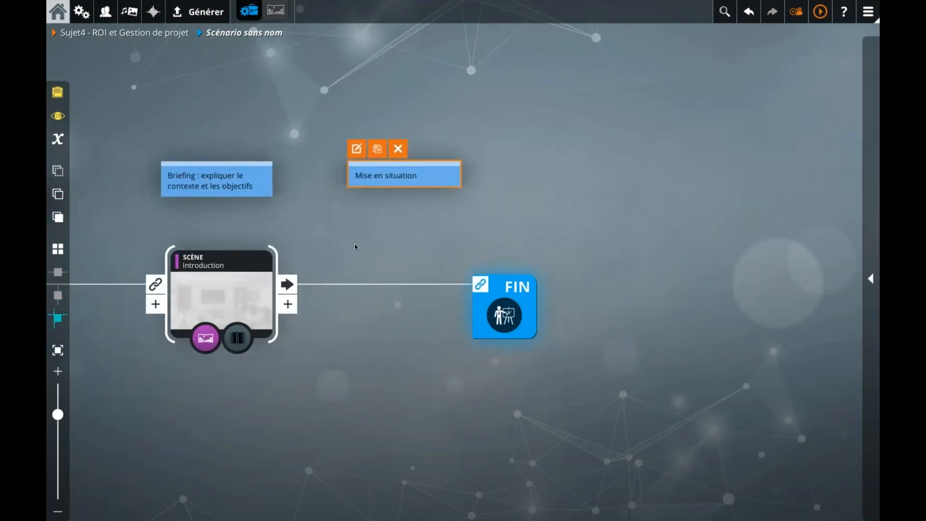
- Move the FIN block farther away and add a copy of the "Mise en situation" note before it, reading "Débriefing"
{"action": "left_click_drag", "start_coordinate": [484, 282], "coordinate": [629, 279]}
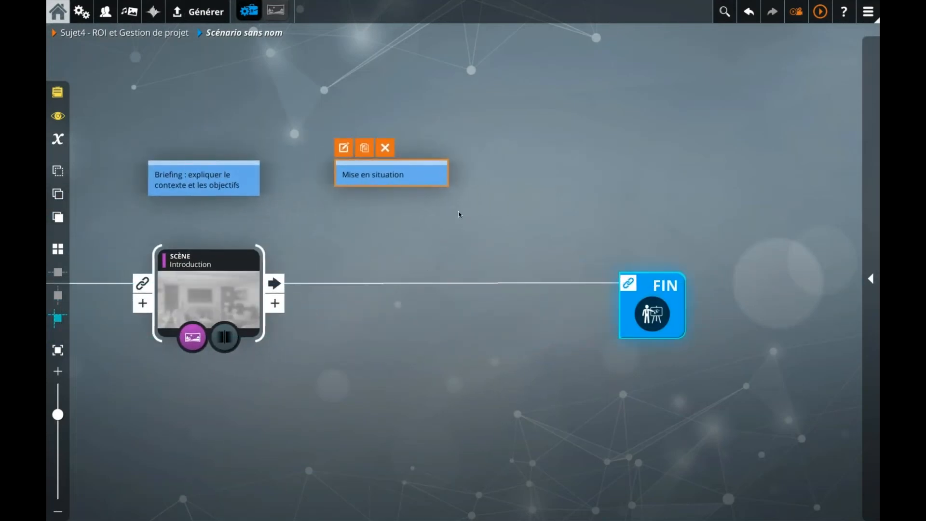
{"action": "left_click", "coordinate": [365, 149]}
{"action": "left_click_drag", "start_coordinate": [406, 205], "coordinate": [581, 177]}
{"action": "double_click", "coordinate": [581, 177]}
{"action": "type", "text": "Débriefing"}
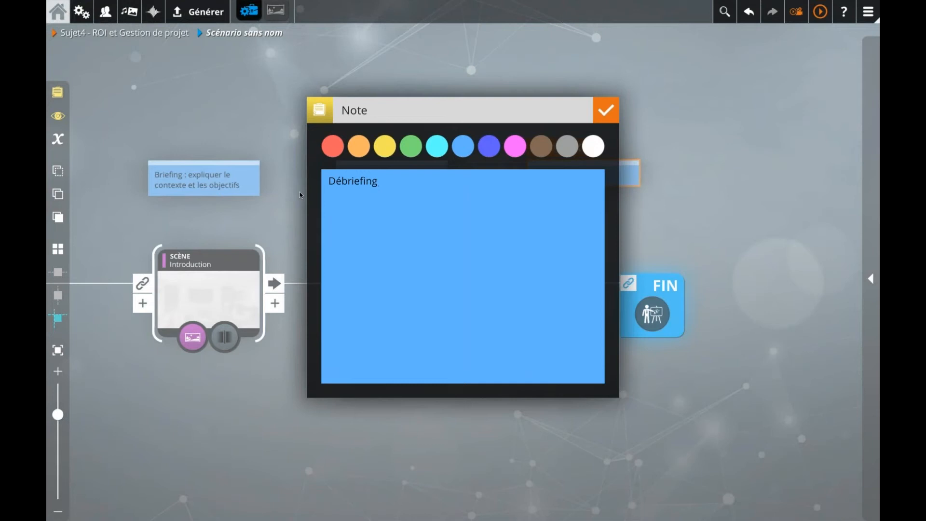
{"action": "left_click", "coordinate": [297, 192]}
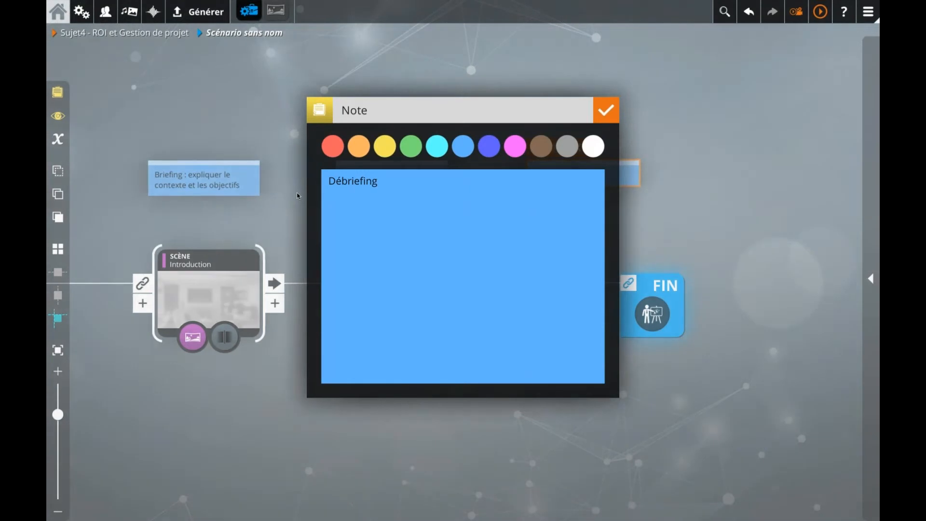
{"action": "left_click_drag", "start_coordinate": [541, 174], "coordinate": [538, 175]}
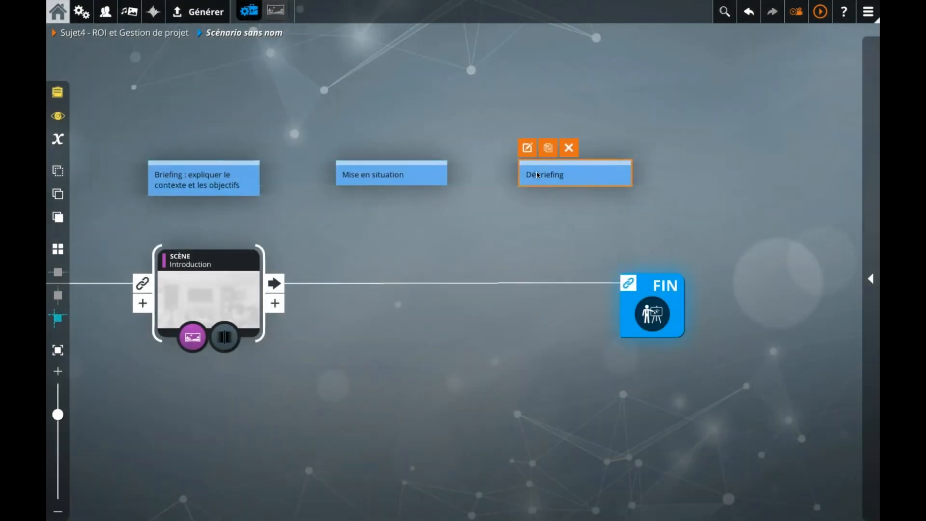
{"action": "left_click", "coordinate": [466, 207]}
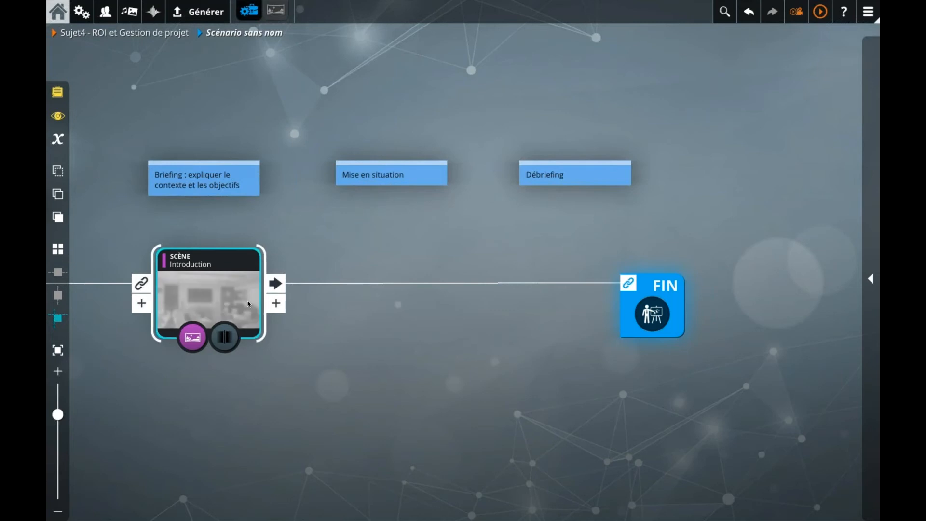
- Duplicate the Introduction scene twice, placing one copy under the "Mise en situation" note and one under the "Débriefing" note
{"action": "left_click", "coordinate": [193, 293]}
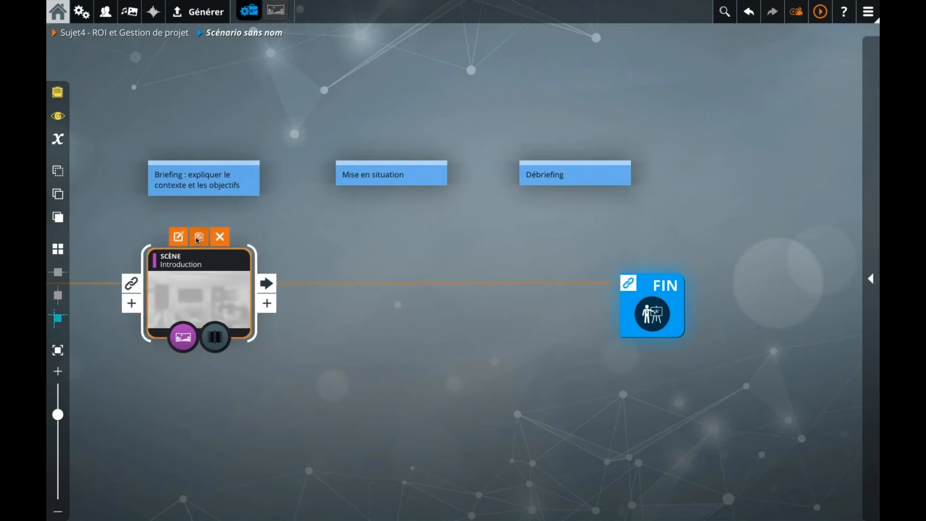
{"action": "left_click", "coordinate": [199, 237]}
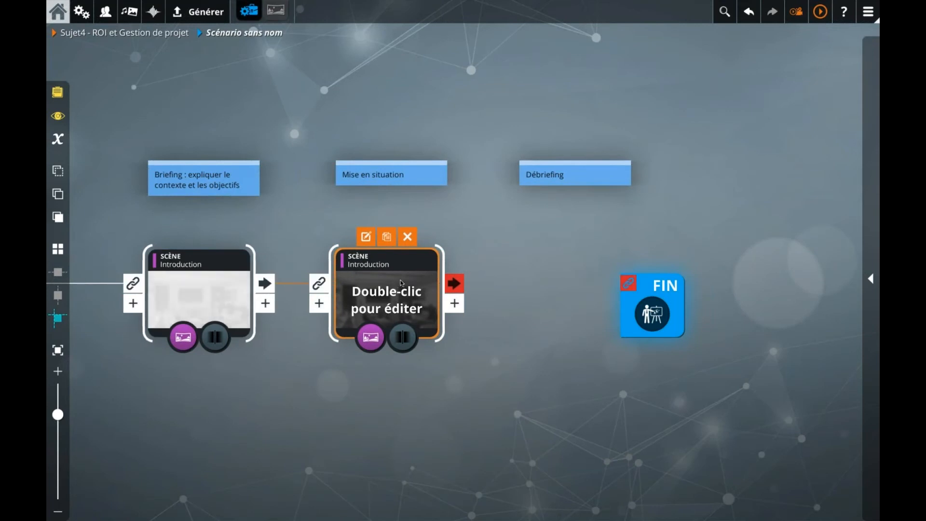
{"action": "left_click", "coordinate": [389, 239]}
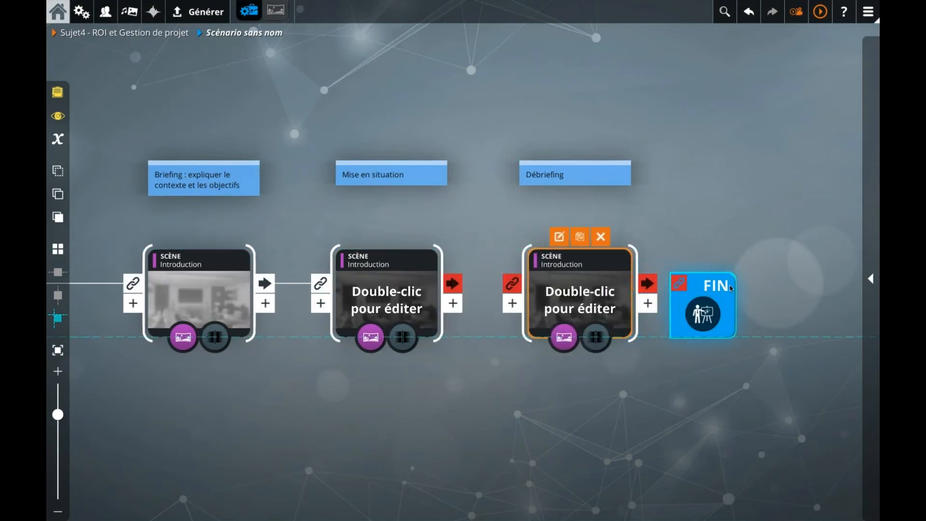
- Link the second scene to the third scene and the third scene to the FIN block
{"action": "left_click", "coordinate": [455, 284]}
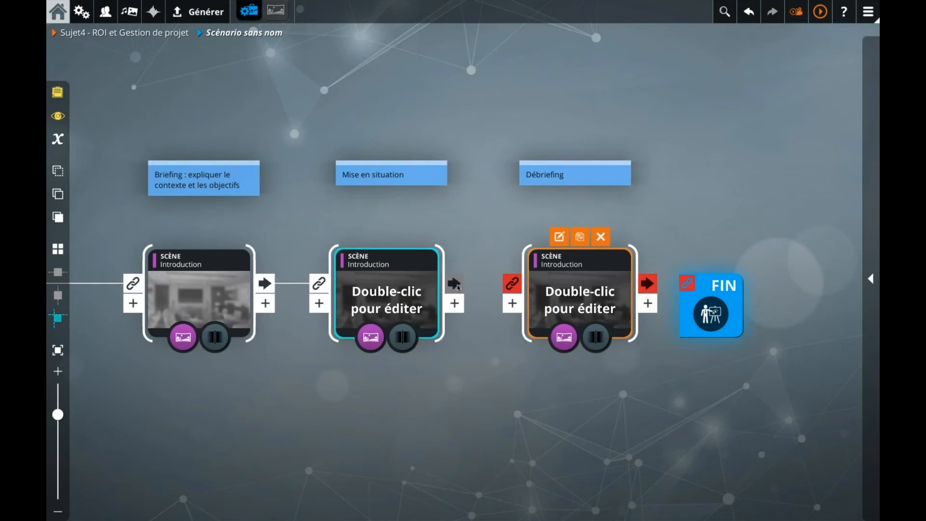
{"action": "left_click", "coordinate": [570, 285]}
{"action": "left_click", "coordinate": [647, 284]}
{"action": "left_click", "coordinate": [709, 303]}
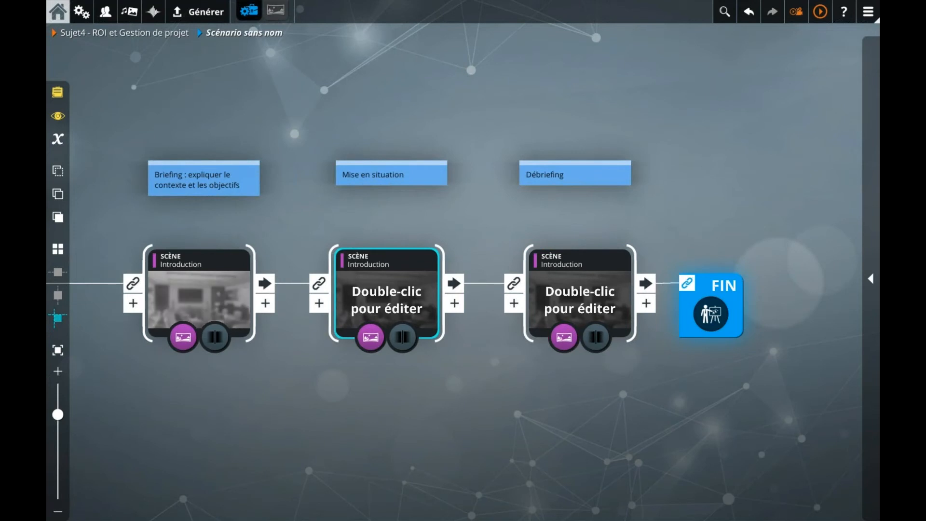
- Rename the two copied scenes "Mise en situation" and "Débriefing", and move the FIN block farther from the last scene
{"action": "double_click", "coordinate": [397, 265]}
{"action": "type", "text": "Mise en situa"}
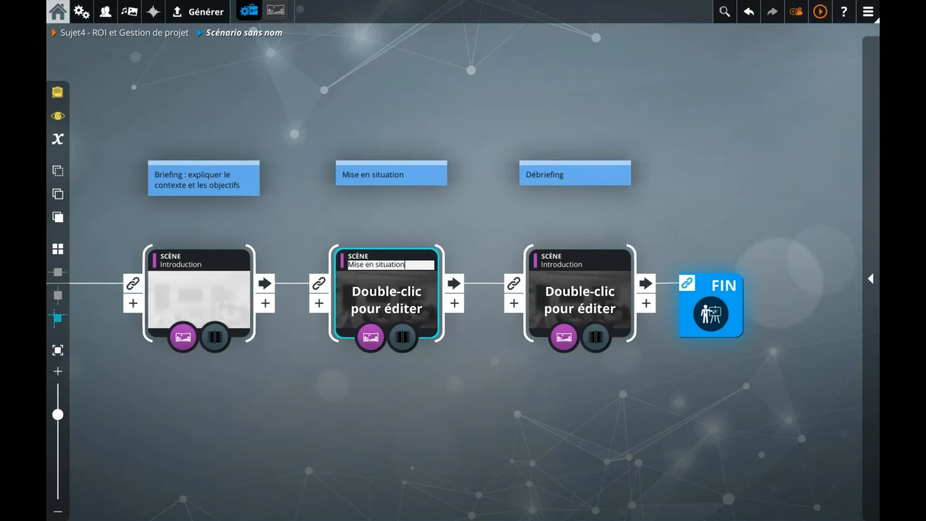
{"action": "key", "text": "Return"}
{"action": "double_click", "coordinate": [562, 265]}
{"action": "type", "text": "Débriefing"}
{"action": "key", "text": "Return"}
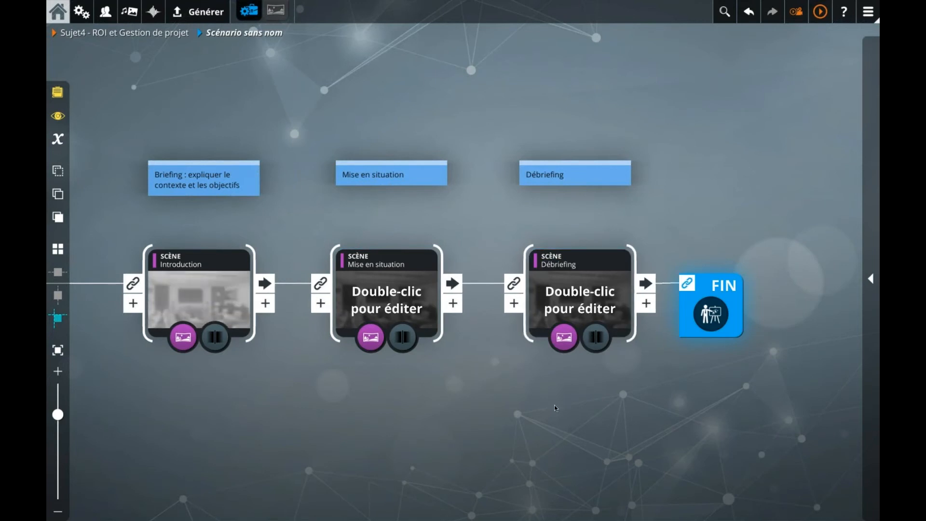
{"action": "left_click_drag", "start_coordinate": [702, 286], "coordinate": [728, 288]}
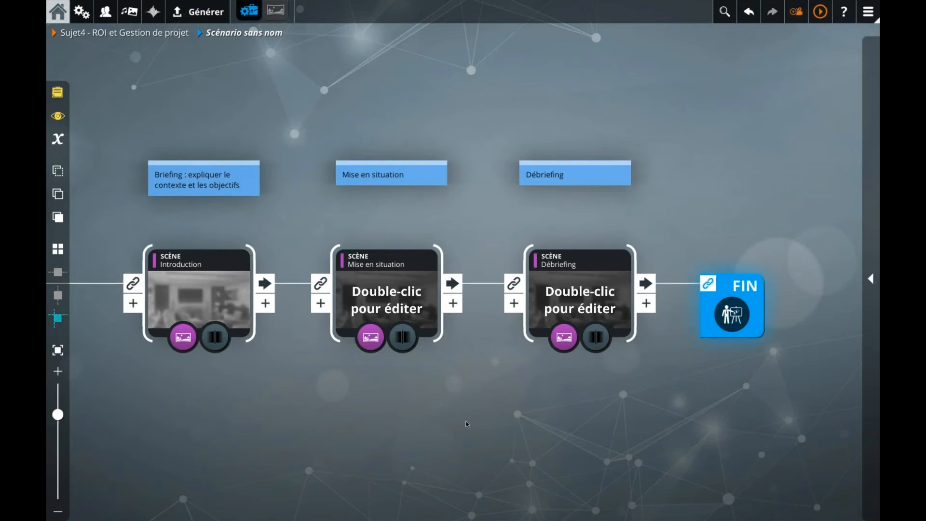
{"action": "key", "text": "f"}
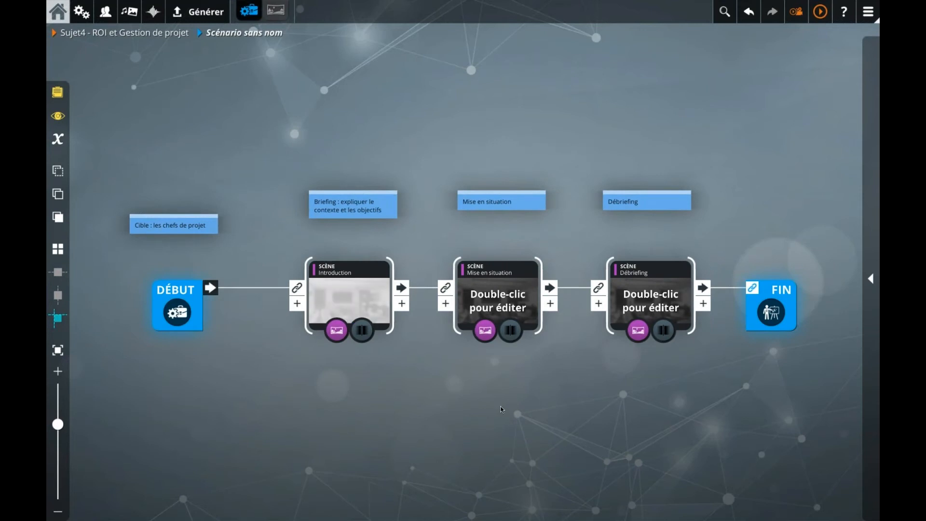
- Move the DÉBUT block closer to the Introduction scene
{"action": "left_click_drag", "start_coordinate": [201, 291], "coordinate": [235, 291]}
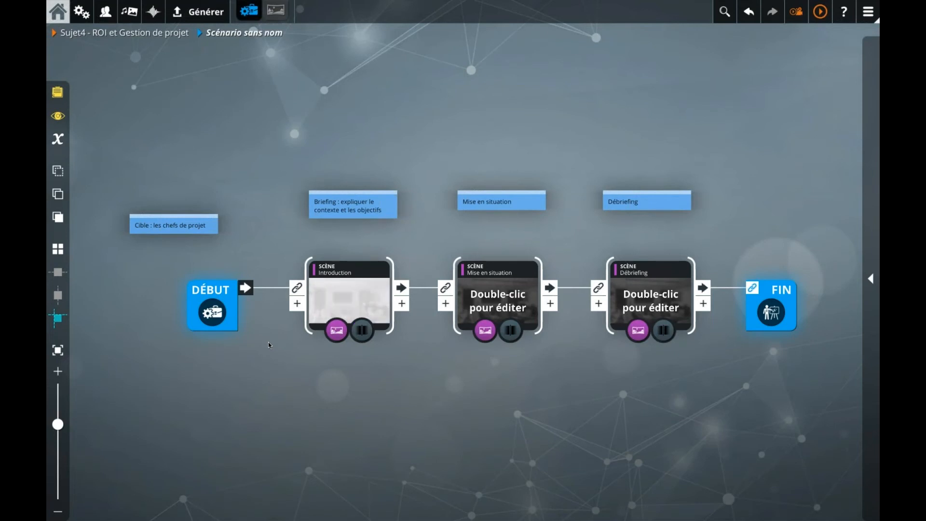
- Open the "Mise en situation" scene and set FuturBackground 1 as the M1 media of its backdrop
{"action": "left_click", "coordinate": [478, 297]}
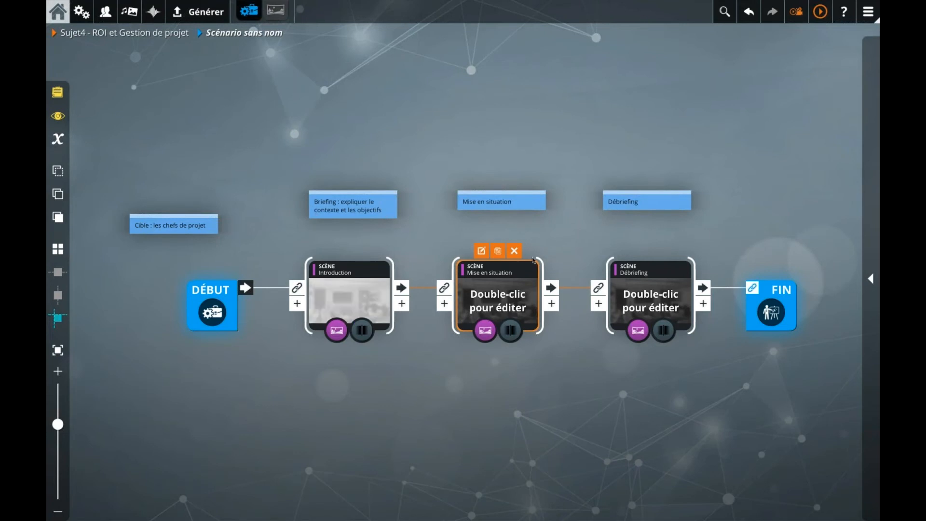
{"action": "double_click", "coordinate": [490, 296]}
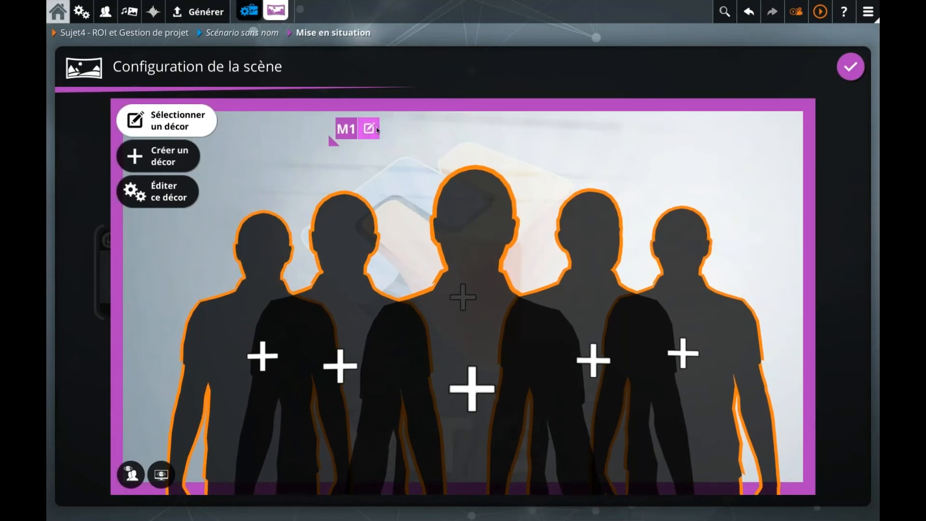
{"action": "left_click", "coordinate": [370, 128]}
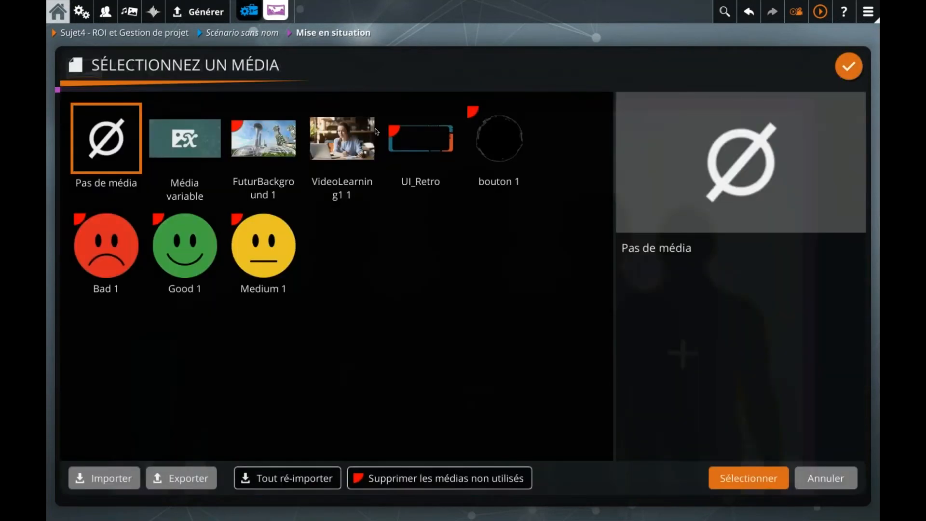
{"action": "double_click", "coordinate": [271, 138]}
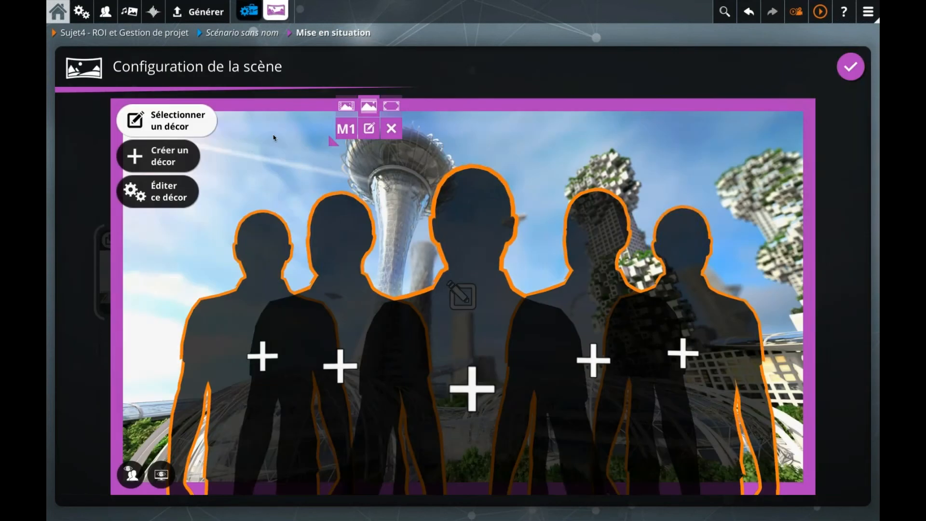
{"action": "left_click", "coordinate": [555, 31]}
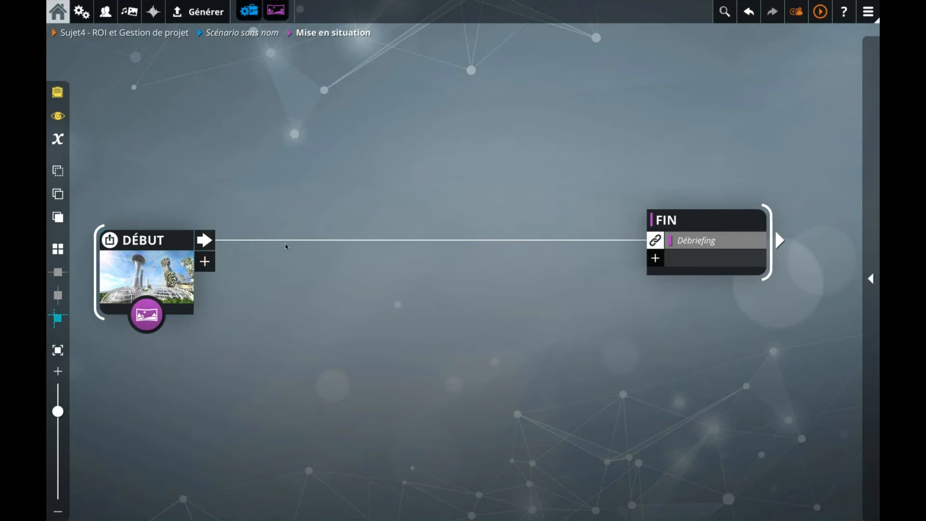
- Add a note above the DÉBUT block reading "Paramètres :" with the list items "- Graphisme" and "- Développement"
{"action": "left_click_drag", "start_coordinate": [59, 93], "coordinate": [274, 168]}
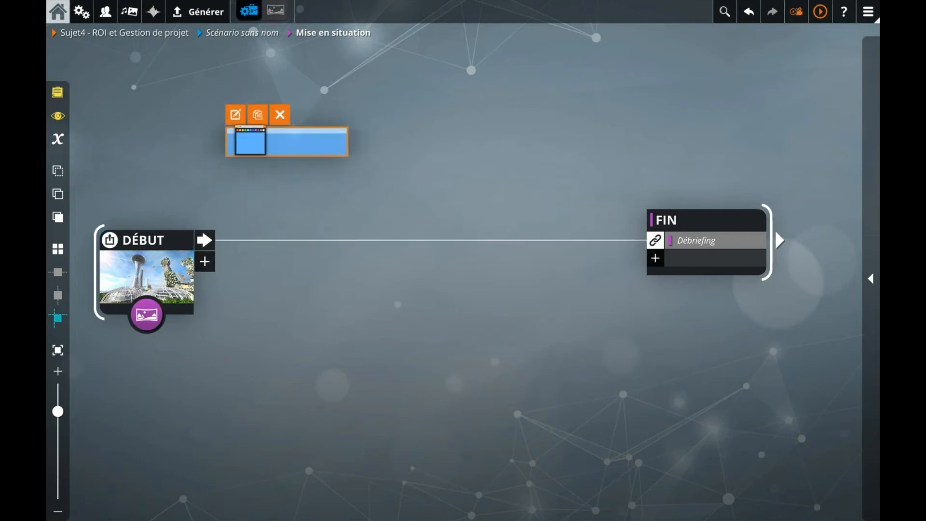
{"action": "type", "text": "Paramè"}
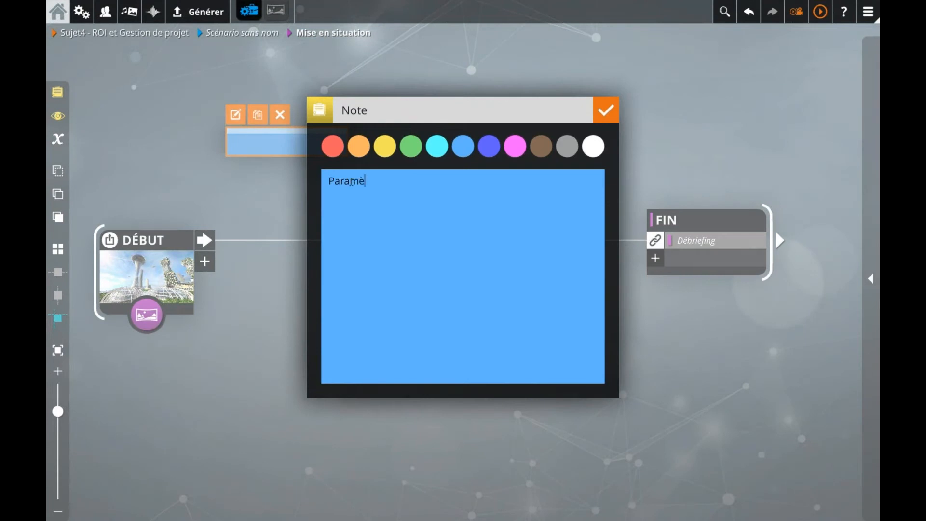
{"action": "type", "text": "tres :  - Graphisme"}
{"action": "key", "text": "Return"}
{"action": "type", "text": "- Déve"}
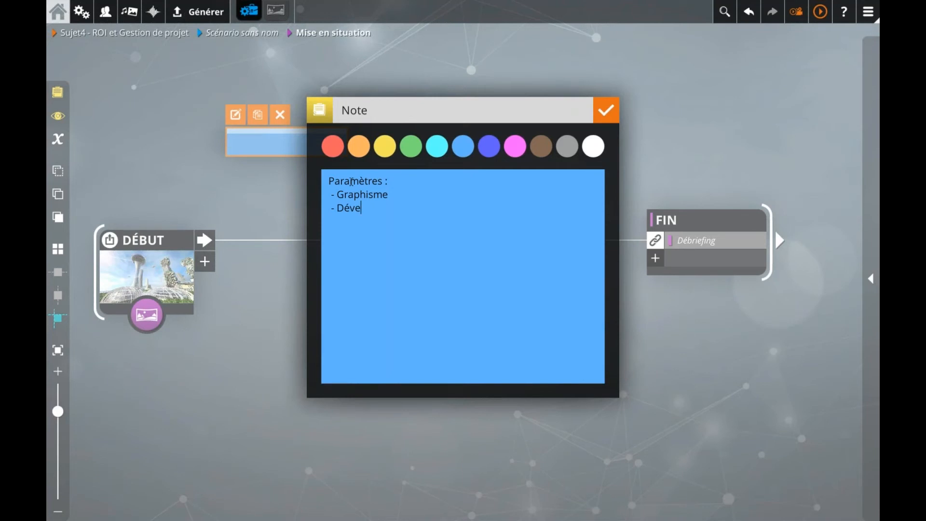
{"action": "type", "text": "loppement"}
{"action": "left_click", "coordinate": [260, 198]}
{"action": "left_click_drag", "start_coordinate": [313, 130], "coordinate": [230, 129]}
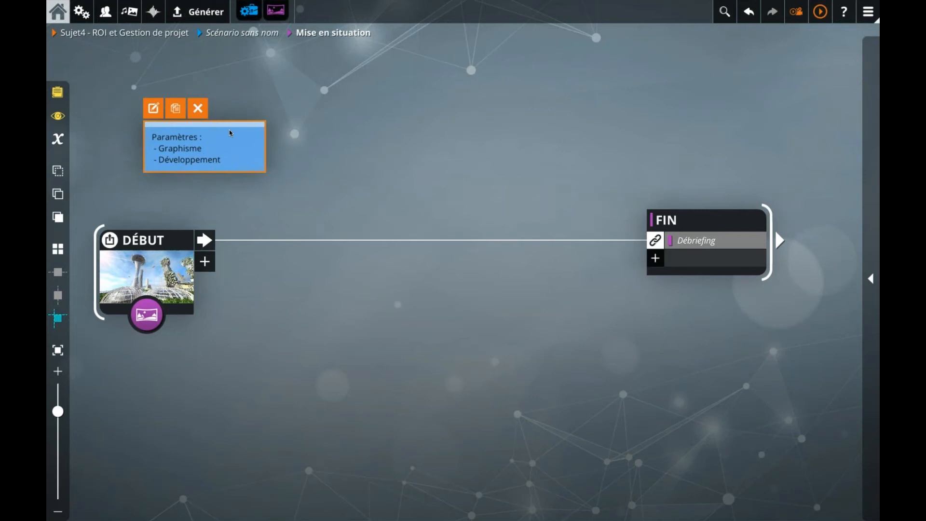
{"action": "left_click", "coordinate": [387, 174]}
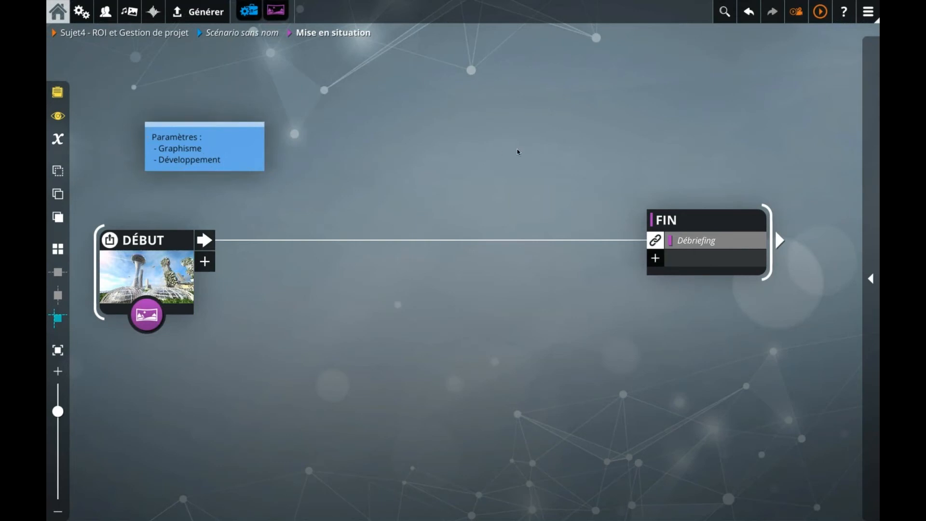
- Insert a Zones cliquables block between DÉBUT and FIN and add a zone named "Background" in it
{"action": "left_click", "coordinate": [871, 279]}
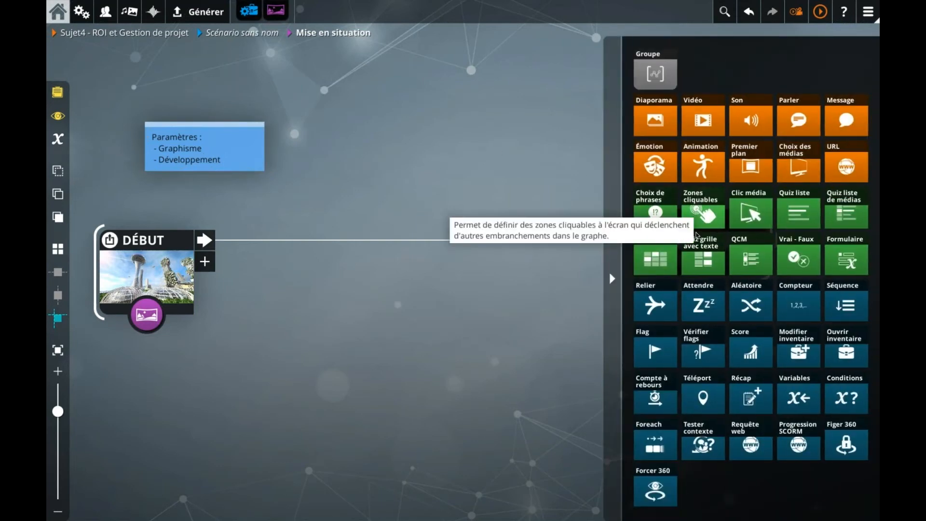
{"action": "left_click_drag", "start_coordinate": [707, 217], "coordinate": [391, 244]}
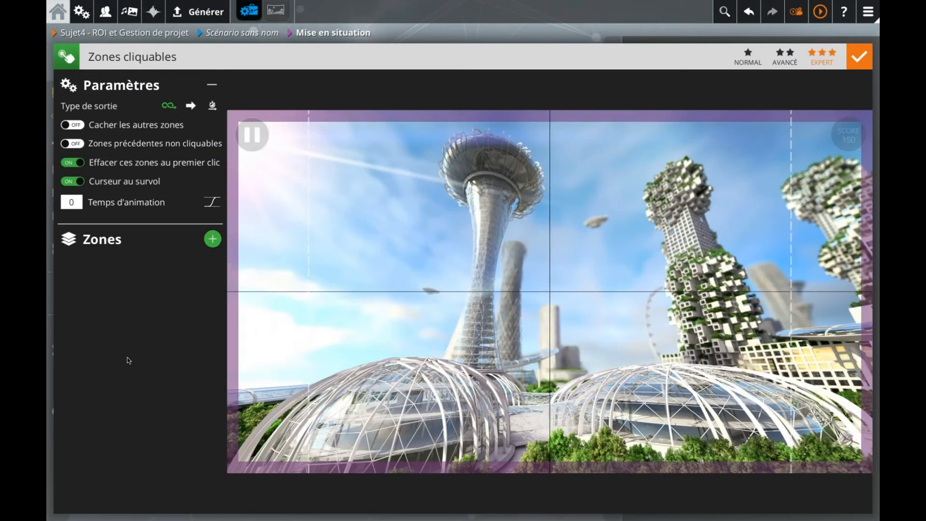
{"action": "left_click", "coordinate": [213, 239]}
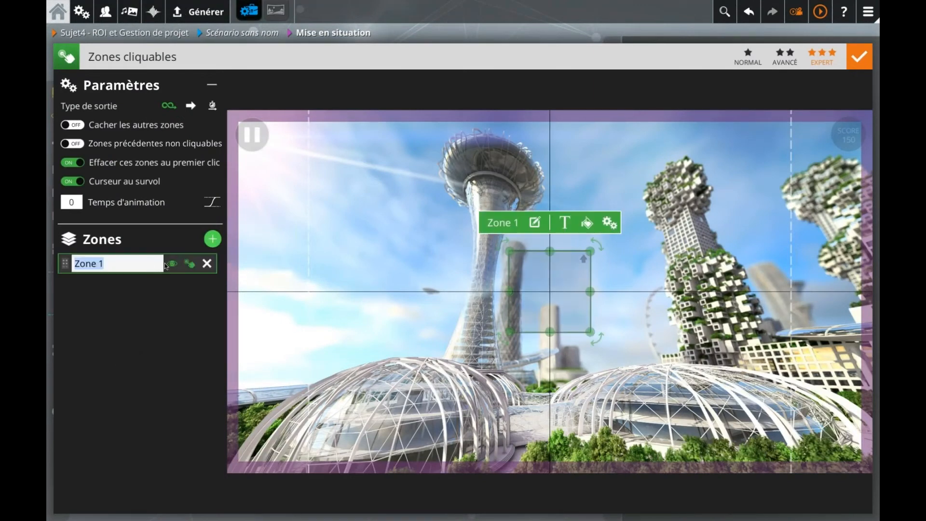
{"action": "type", "text": "B"}
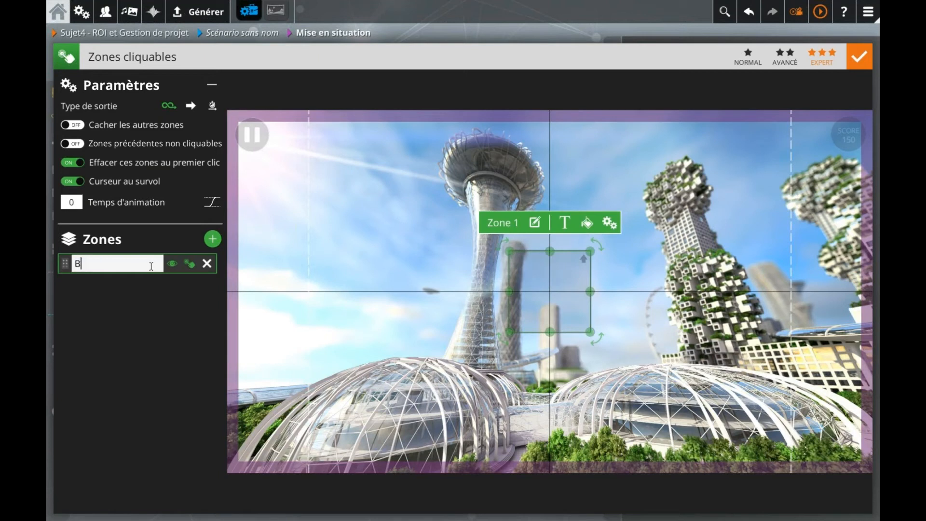
{"action": "type", "text": "ackground"}
{"action": "key", "text": "Return"}
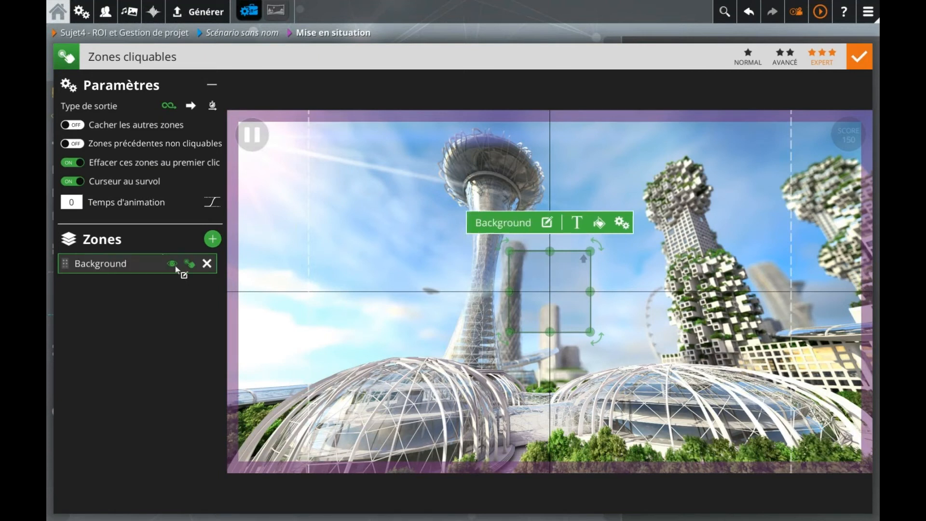
- Enlarge the Background zone into a wide rectangle centred on the image, inside the two dashed vertical guides
{"action": "left_click_drag", "start_coordinate": [571, 314], "coordinate": [814, 424]}
{"action": "left_click_drag", "start_coordinate": [754, 365], "coordinate": [685, 354]}
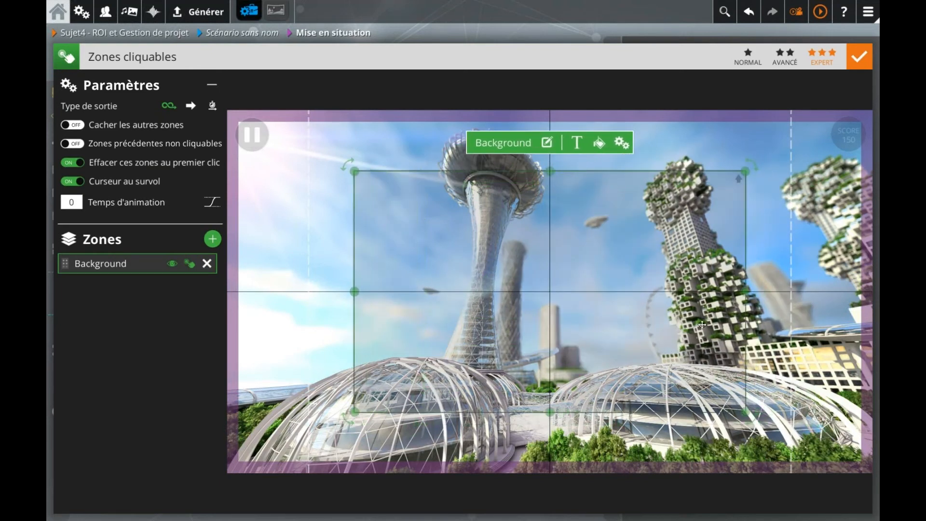
{"action": "left_click_drag", "start_coordinate": [746, 292], "coordinate": [778, 292]}
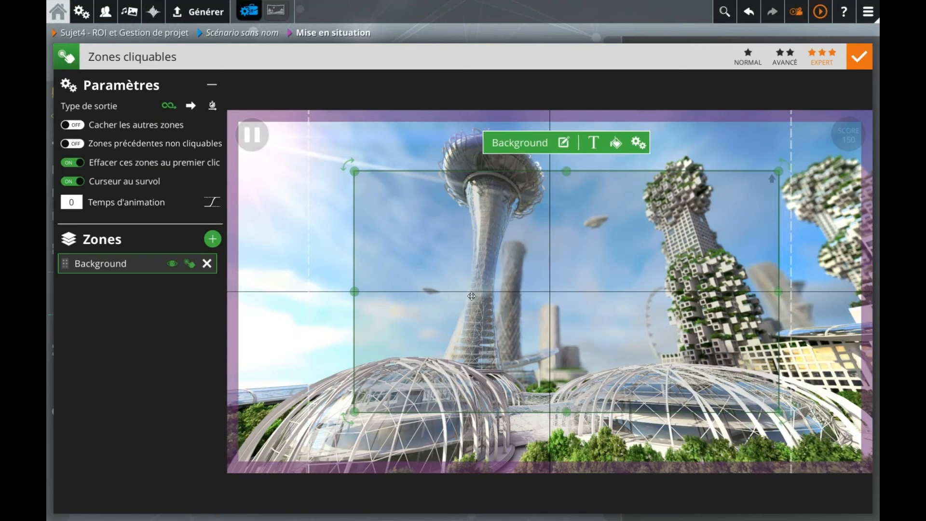
{"action": "left_click_drag", "start_coordinate": [354, 291], "coordinate": [337, 291]}
{"action": "left_click_drag", "start_coordinate": [423, 320], "coordinate": [415, 320]}
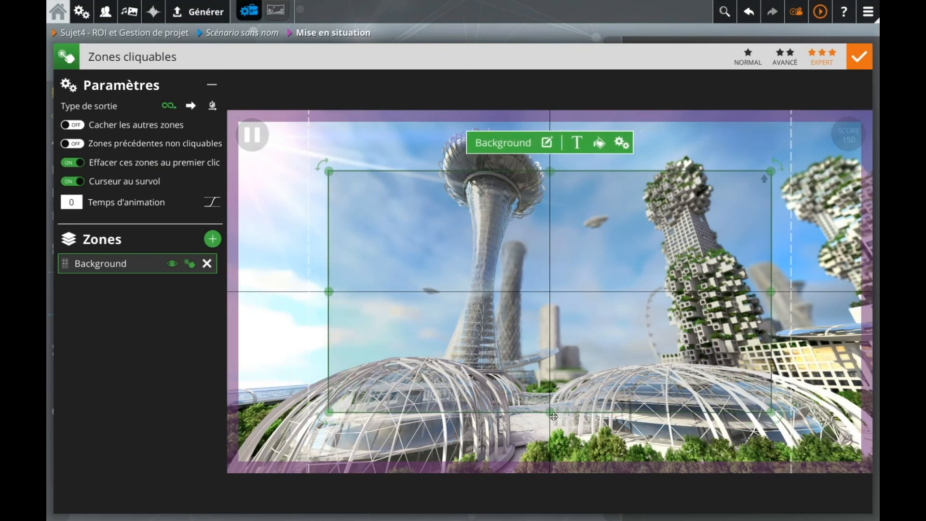
{"action": "left_click_drag", "start_coordinate": [549, 417], "coordinate": [550, 423]}
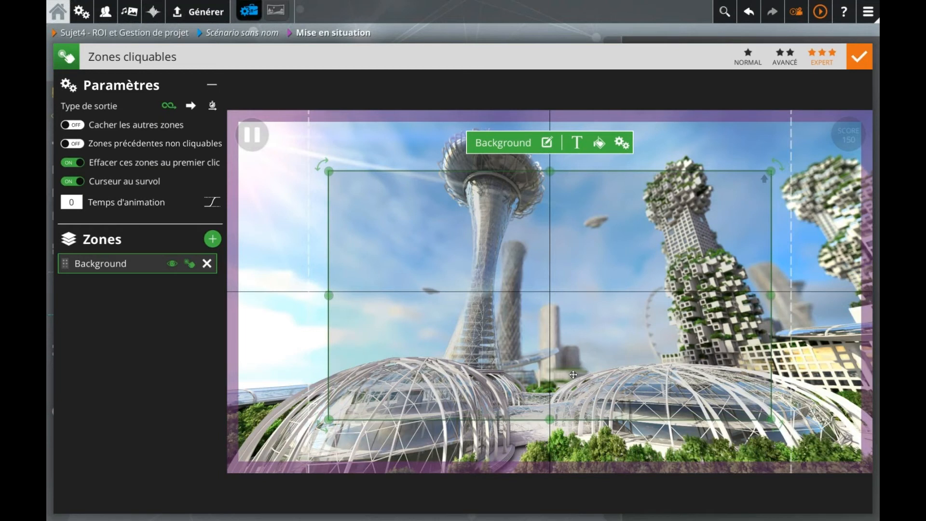
{"action": "left_click_drag", "start_coordinate": [573, 375], "coordinate": [573, 371]}
- Give the Background zone a semi-transparent near-black default colour (#0604005B) and make the zone non-clickable
{"action": "left_click", "coordinate": [599, 139]}
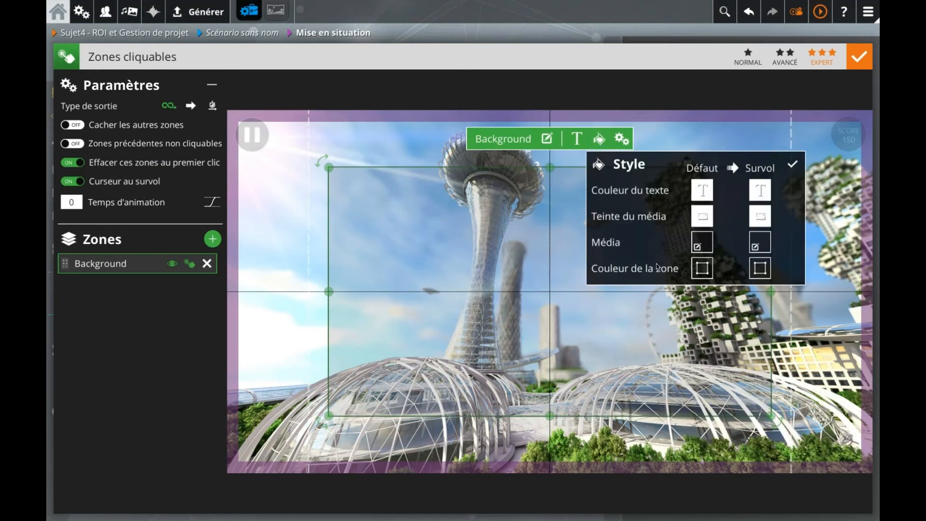
{"action": "left_click", "coordinate": [702, 268]}
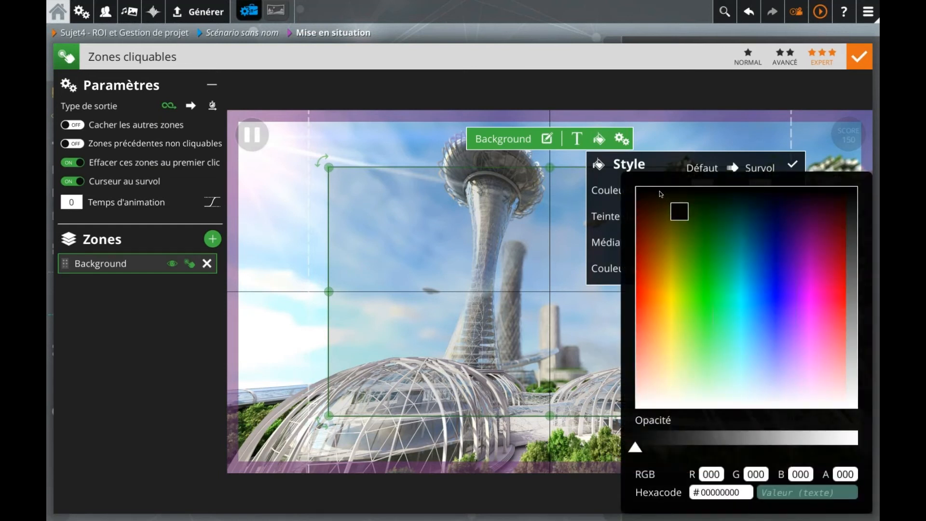
{"action": "left_click", "coordinate": [660, 191]}
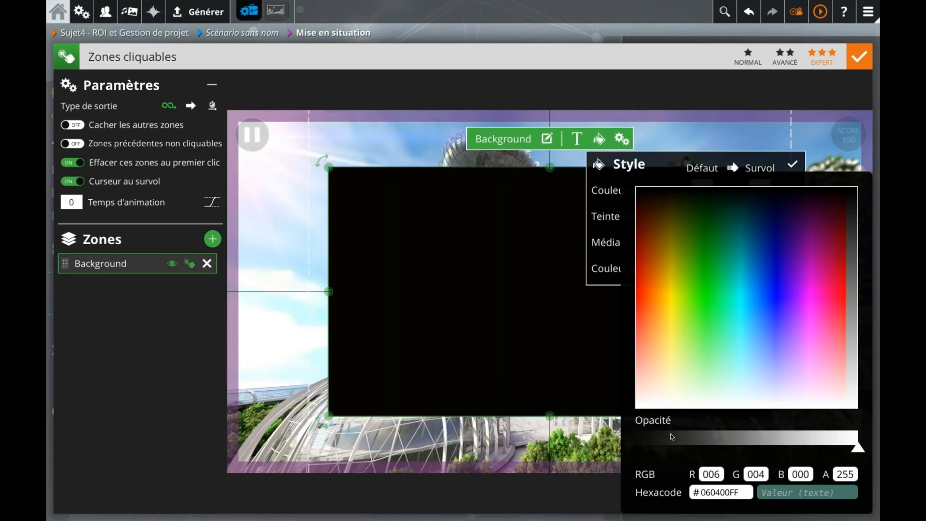
{"action": "left_click", "coordinate": [675, 433]}
{"action": "left_click", "coordinate": [699, 435]}
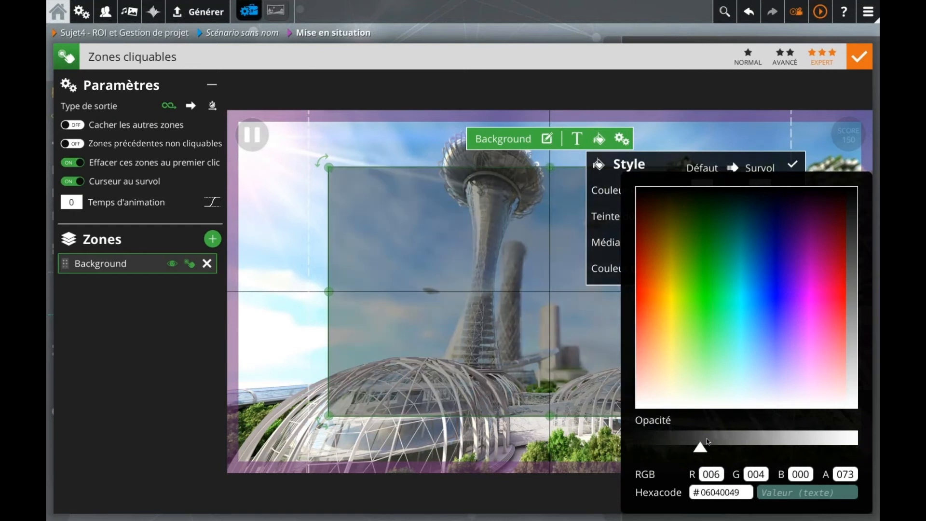
{"action": "left_click", "coordinate": [715, 439]}
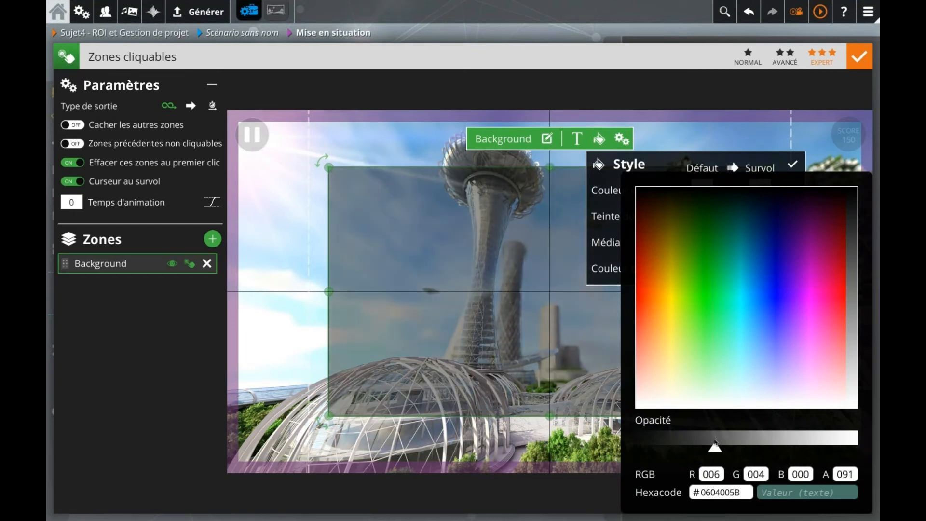
{"action": "left_click", "coordinate": [478, 360]}
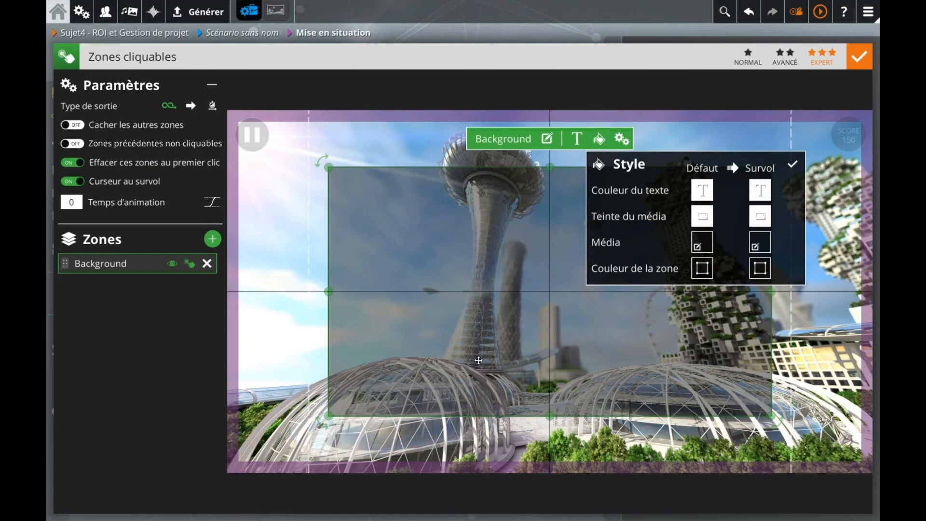
{"action": "left_click", "coordinate": [284, 338]}
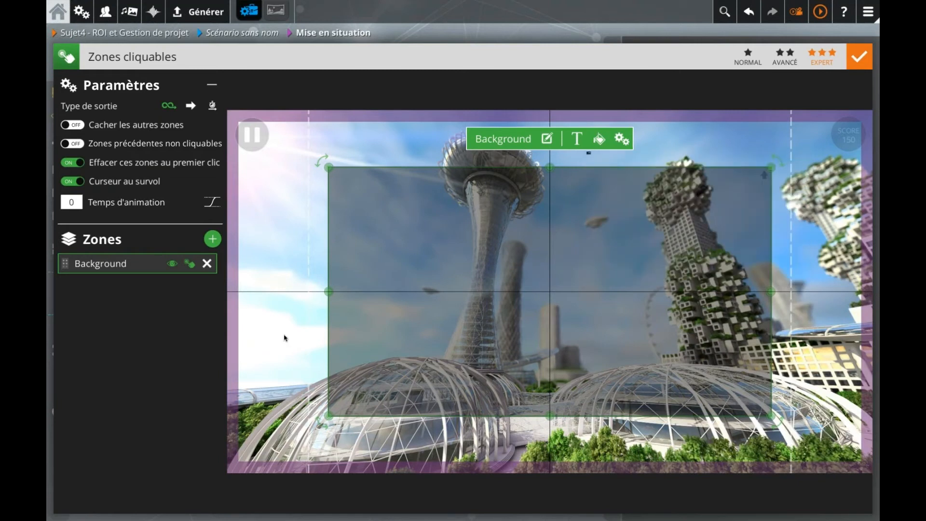
{"action": "left_click", "coordinate": [195, 264]}
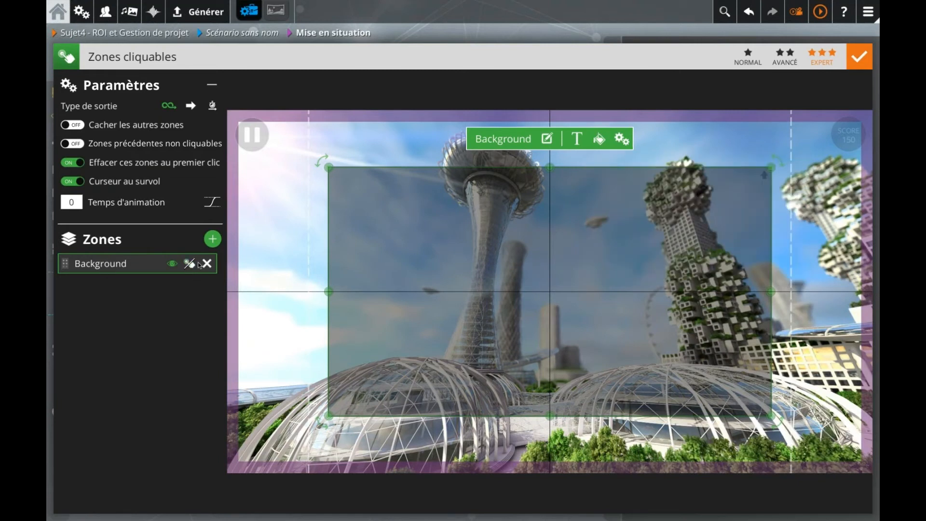
{"action": "left_click", "coordinate": [190, 300]}
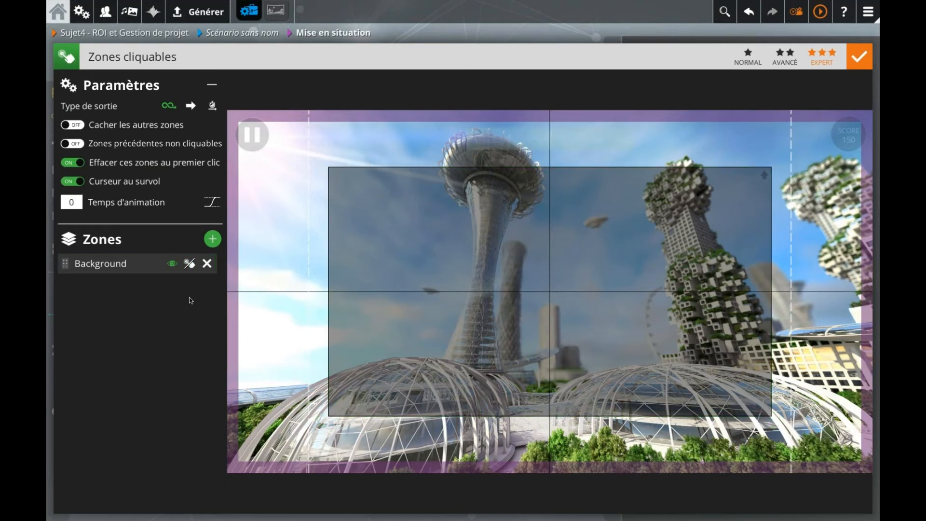
- Add a zone named "Graphisme", shrink it to a low rectangle and place it in the upper-left part of the Background zone
{"action": "left_click", "coordinate": [212, 239]}
{"action": "type", "text": "Gr"}
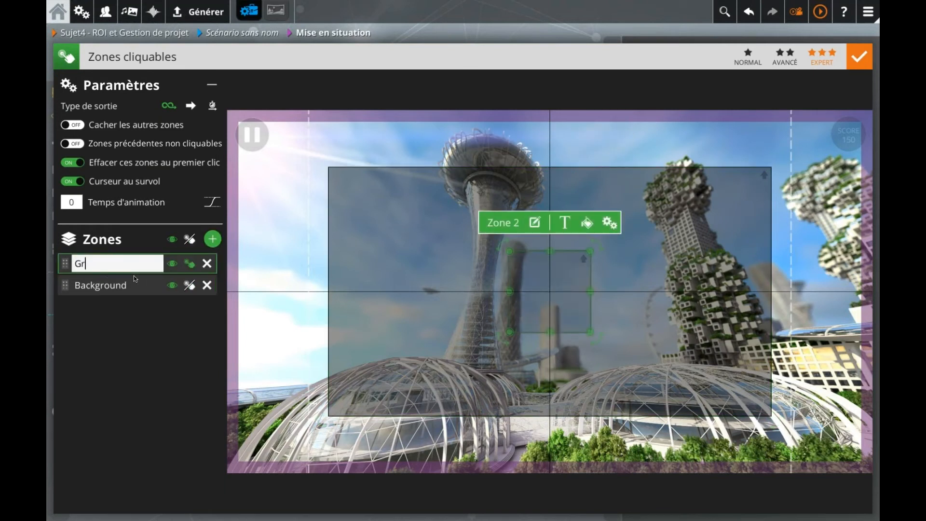
{"action": "type", "text": "aphisme"}
{"action": "key", "text": "Return"}
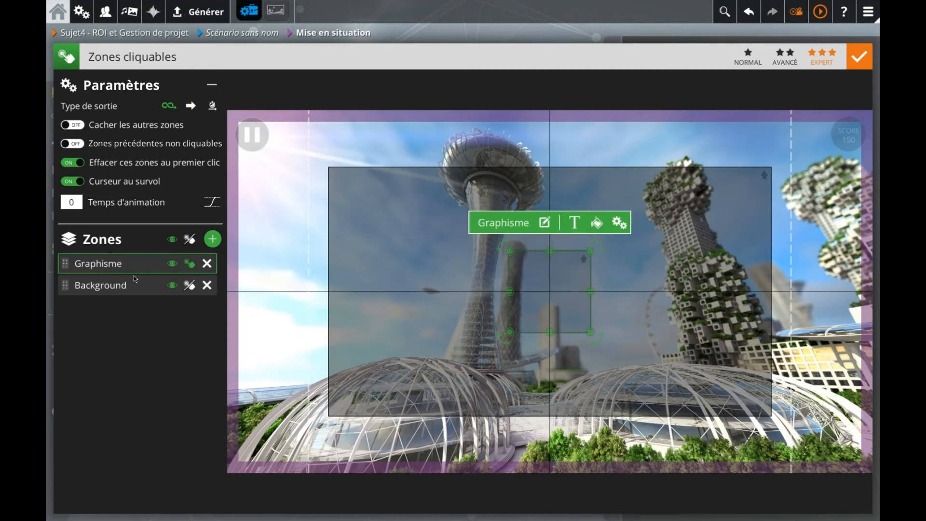
{"action": "left_click_drag", "start_coordinate": [540, 282], "coordinate": [406, 282]}
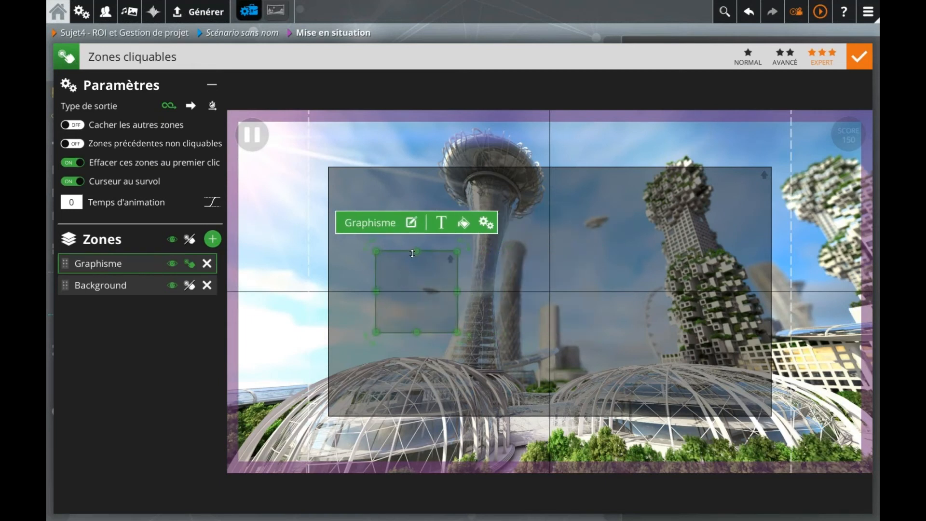
{"action": "left_click_drag", "start_coordinate": [416, 251], "coordinate": [480, 241]}
- Give the Graphisme zone the text "Graphisme" at size 15, left-aligned, with the Ombre option turned on
{"action": "left_click", "coordinate": [460, 211]}
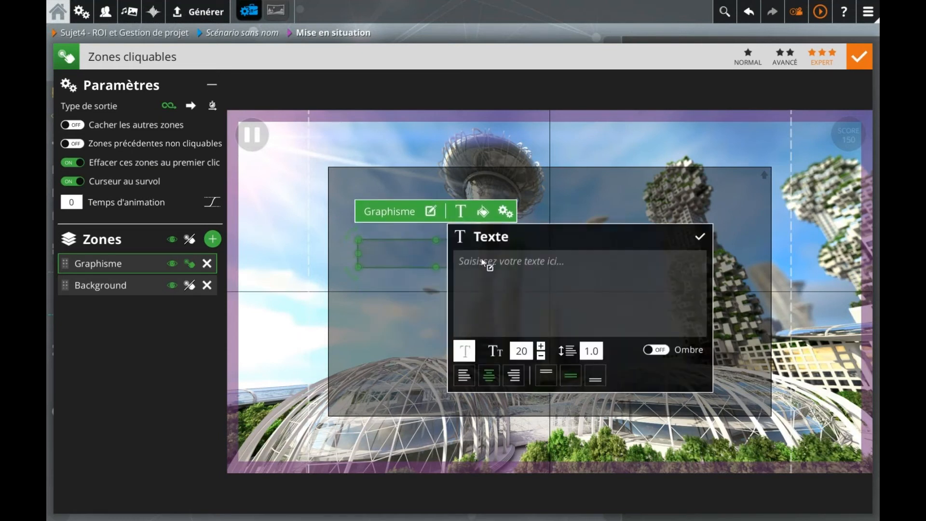
{"action": "type", "text": "Graphisme"}
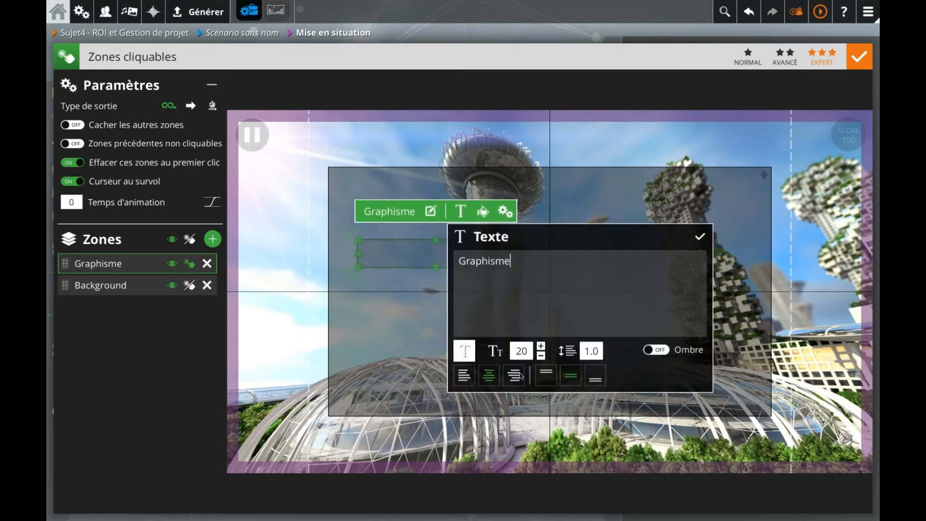
{"action": "left_click", "coordinate": [541, 356]}
{"action": "left_click", "coordinate": [541, 356]}
{"action": "left_click", "coordinate": [541, 356]}
{"action": "left_click", "coordinate": [541, 355]}
{"action": "left_click", "coordinate": [541, 356]}
{"action": "left_click", "coordinate": [464, 375]}
{"action": "left_click", "coordinate": [656, 350]}
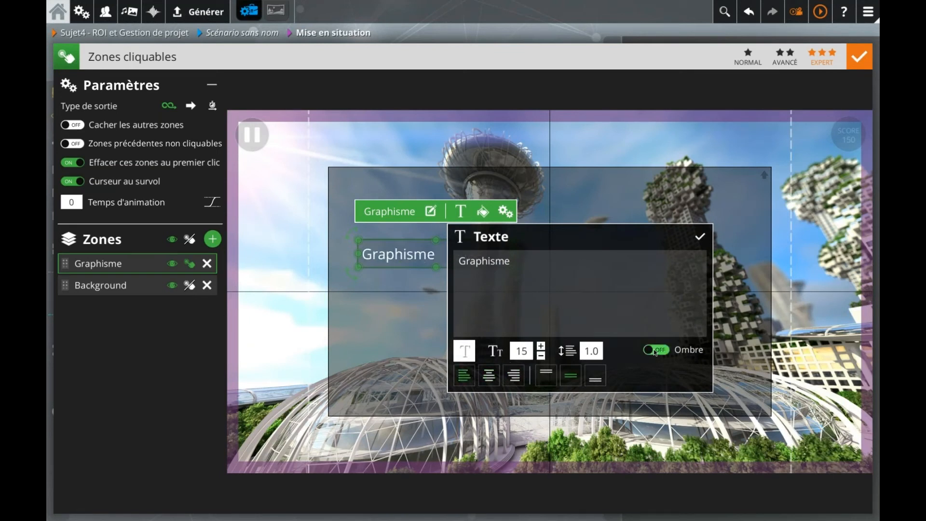
- Complete the Graphisme zone's text to "Graphisme :" and move the zone slightly lower in the Background zone
{"action": "left_click", "coordinate": [515, 268]}
{"action": "left_click", "coordinate": [515, 269]}
{"action": "type", "text": ":"}
{"action": "left_click", "coordinate": [699, 236]}
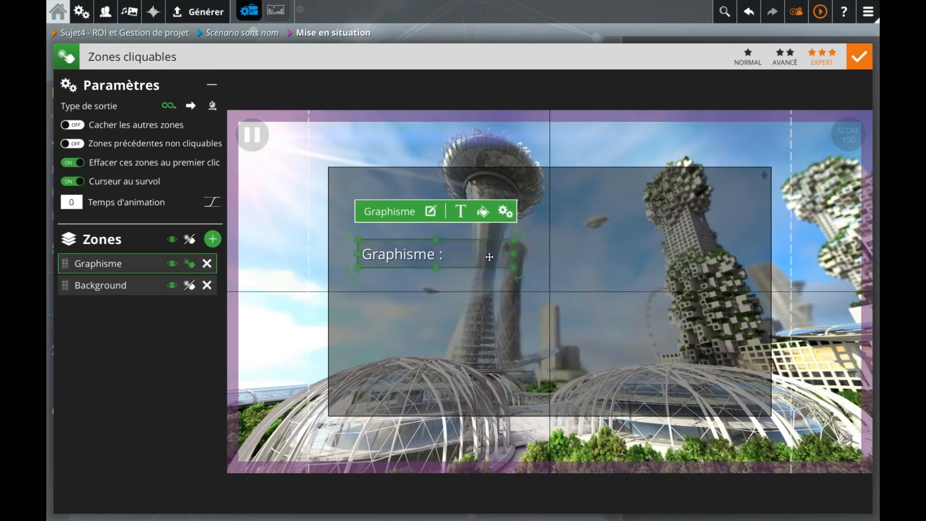
{"action": "left_click_drag", "start_coordinate": [466, 255], "coordinate": [466, 271]}
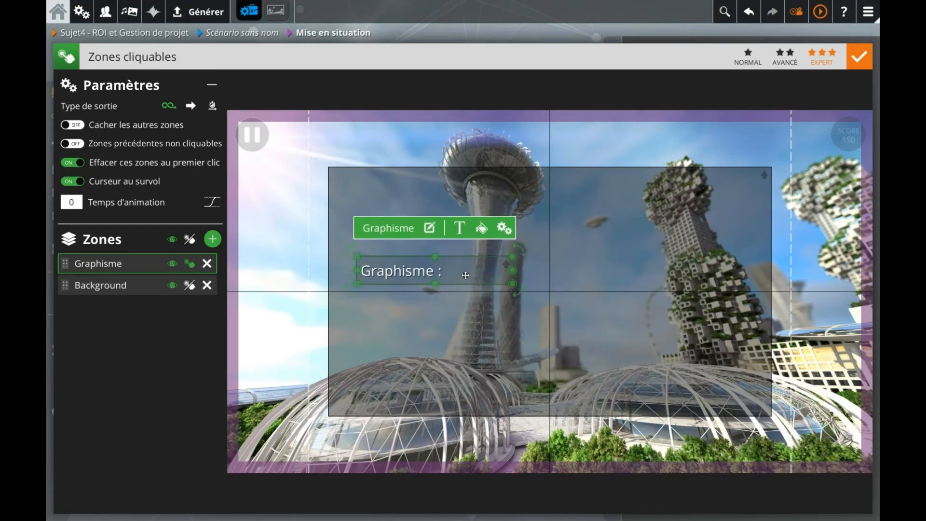
- Add a zone named "Développement" and make both it and the Graphisme zone non-clickable
{"action": "left_click", "coordinate": [212, 239]}
{"action": "type", "text": "veloppement"}
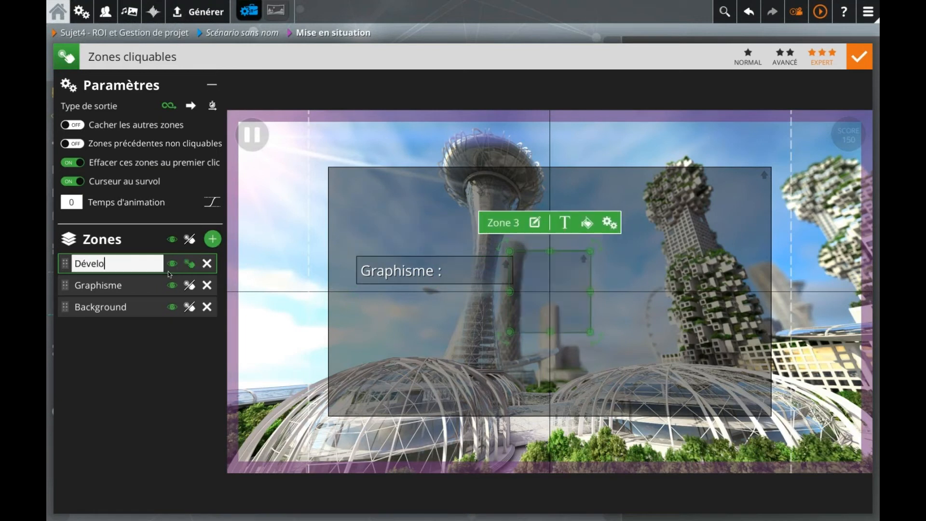
{"action": "left_click", "coordinate": [190, 264]}
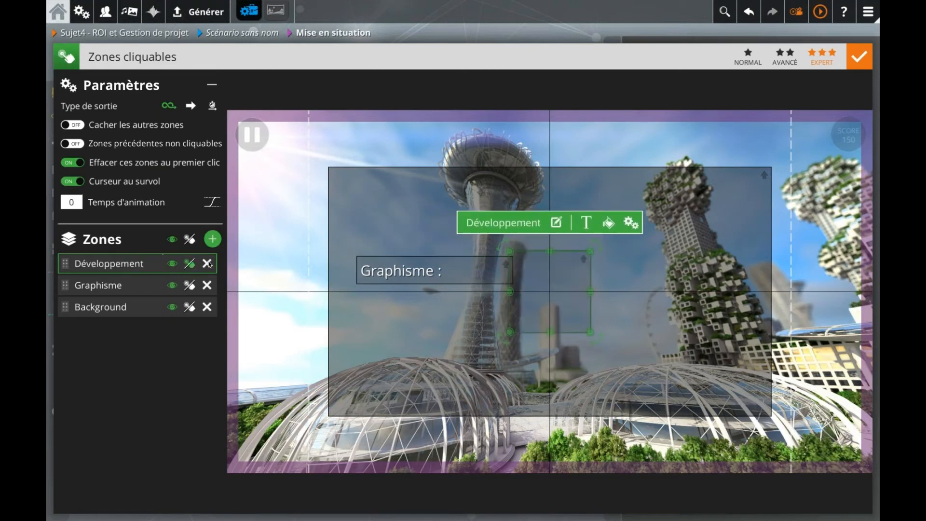
- Copy the Graphisme zone's size, text and style onto the Développement zone and align it just below the Graphisme zone
{"action": "left_click", "coordinate": [394, 270]}
{"action": "left_click", "coordinate": [537, 285]}
{"action": "key", "text": "ctrl+v"}
{"action": "left_click_drag", "start_coordinate": [464, 270], "coordinate": [463, 305]}
{"action": "key", "text": "ctrl+z"}
{"action": "key", "text": "ctrl+y"}
{"action": "key", "text": "Down"}
{"action": "key", "text": "Down"}
{"action": "key", "text": "Down"}
{"action": "key", "text": "Down"}
{"action": "key", "text": "Down"}
{"action": "key", "text": "Down"}
{"action": "key", "text": "Down"}
{"action": "key", "text": "Down"}
{"action": "key", "text": "Down"}
{"action": "key", "text": "Down"}
{"action": "key", "text": "Down"}
{"action": "key", "text": "Down"}
{"action": "key", "text": "Down"}
{"action": "key", "text": "Down"}
{"action": "key", "text": "Down"}
{"action": "key", "text": "Down"}
{"action": "key", "text": "Down"}
{"action": "key", "text": "Down"}
{"action": "key", "text": "Down"}
{"action": "key", "text": "Down"}
{"action": "key", "text": "Down"}
{"action": "key", "text": "Down"}
{"action": "key", "text": "Down"}
{"action": "key", "text": "Down"}
{"action": "key", "text": "Up"}
{"action": "key", "text": "Up"}
{"action": "key", "text": "Up"}
{"action": "key", "text": "Up"}
{"action": "key", "text": "Up"}
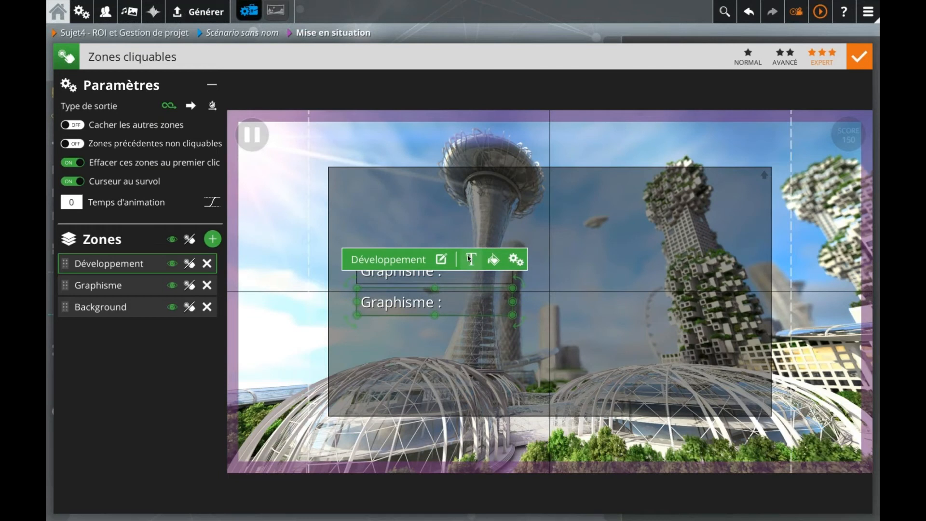
- Replace the text of the Développement zone with "Développement :"
{"action": "left_click", "coordinate": [470, 259]}
{"action": "triple_click", "coordinate": [516, 309]}
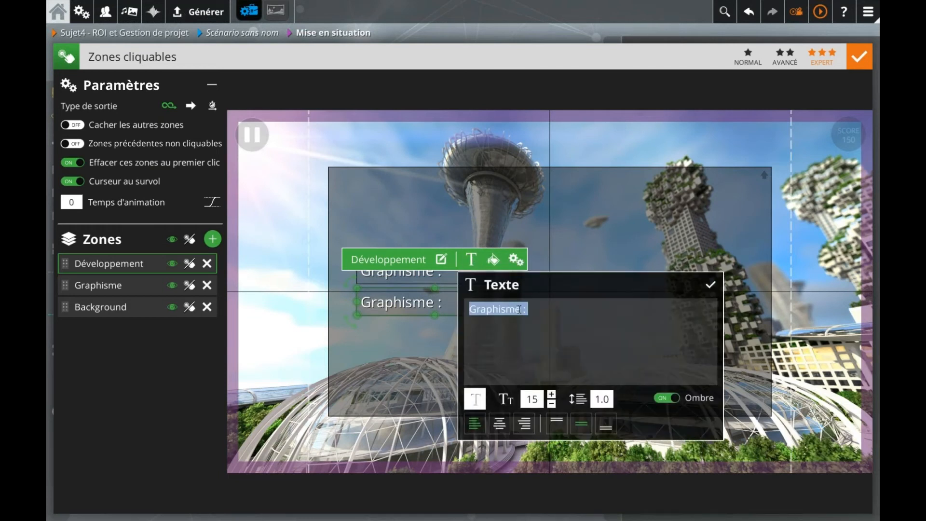
{"action": "left_click", "coordinate": [520, 309]}
{"action": "double_click", "coordinate": [520, 309]}
{"action": "type", "text": "Dévelop"}
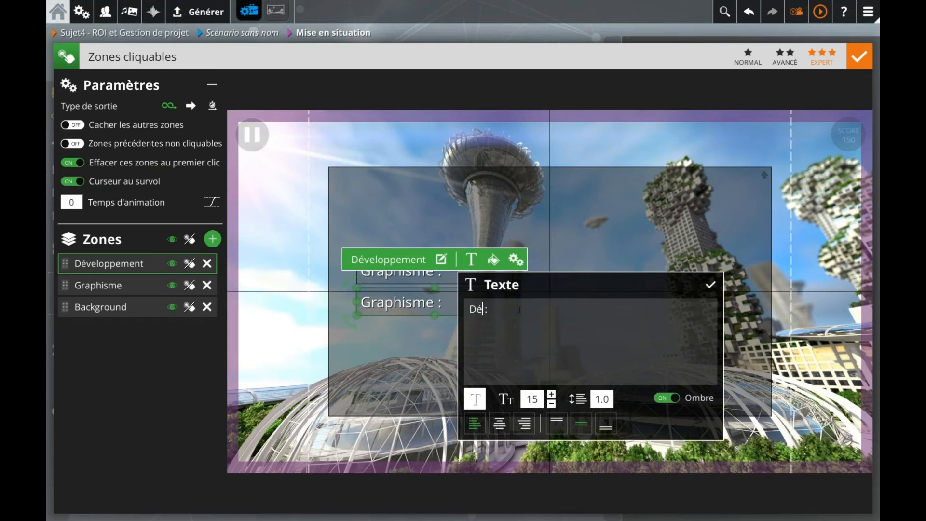
{"action": "type", "text": "pement"}
{"action": "left_click", "coordinate": [709, 286]}
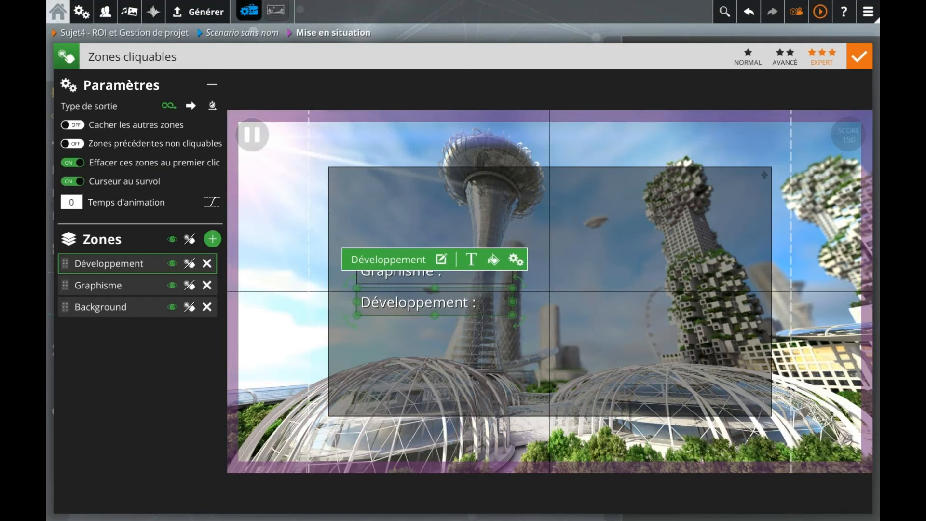
{"action": "left_click", "coordinate": [296, 322]}
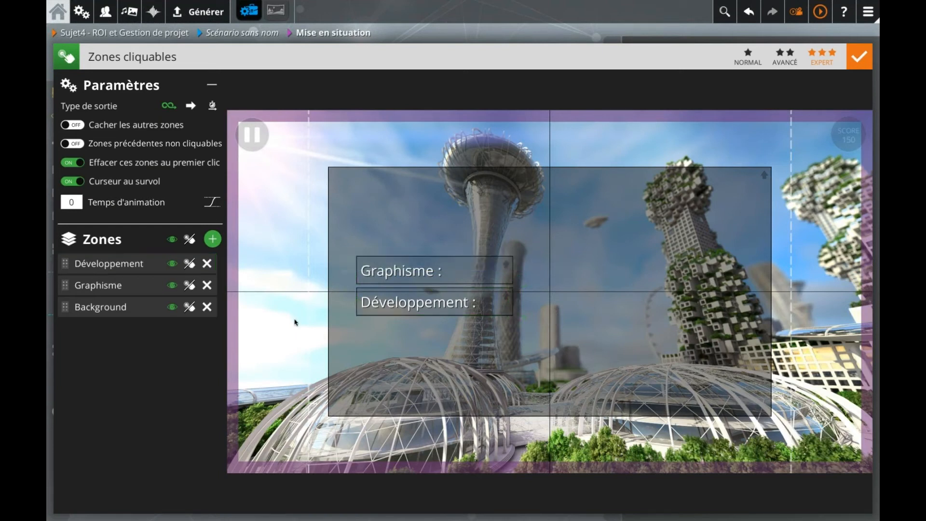
- Add a zone named "Titre" and make it non-clickable
{"action": "left_click", "coordinate": [212, 239]}
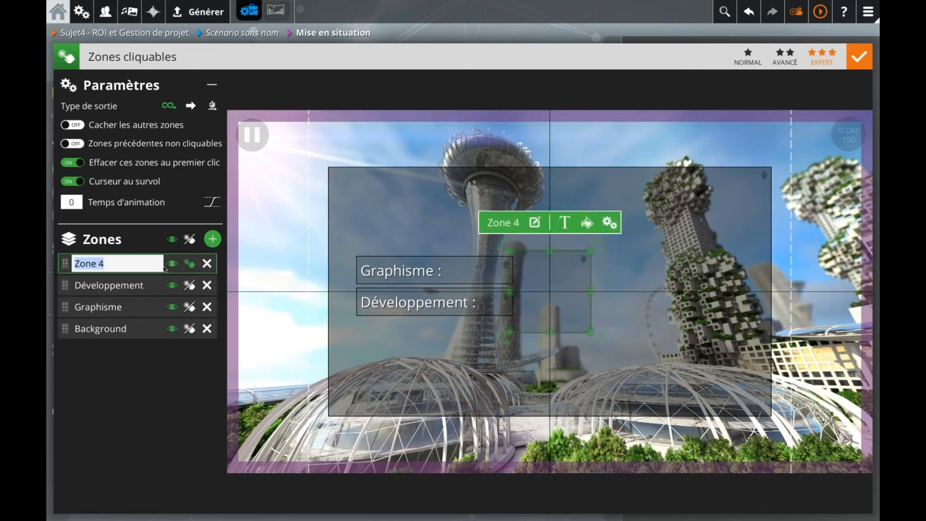
{"action": "type", "text": "Titre"}
{"action": "key", "text": "Return"}
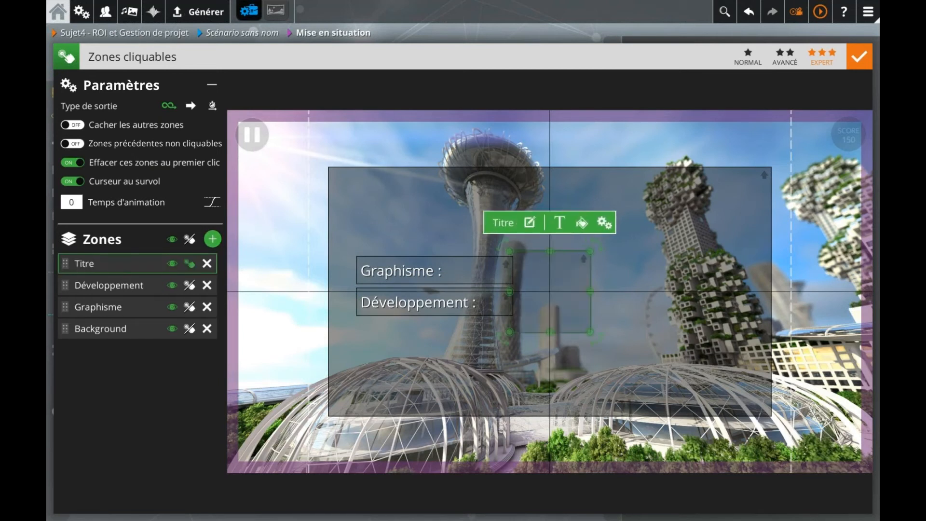
{"action": "left_click", "coordinate": [191, 264]}
- Copy the Graphisme zone's properties onto the Titre zone and centre it along the Background zone's upper edge
{"action": "left_click", "coordinate": [429, 271]}
{"action": "left_click", "coordinate": [554, 271]}
{"action": "key", "text": "ctrl+v"}
{"action": "left_click_drag", "start_coordinate": [430, 273], "coordinate": [548, 185]}
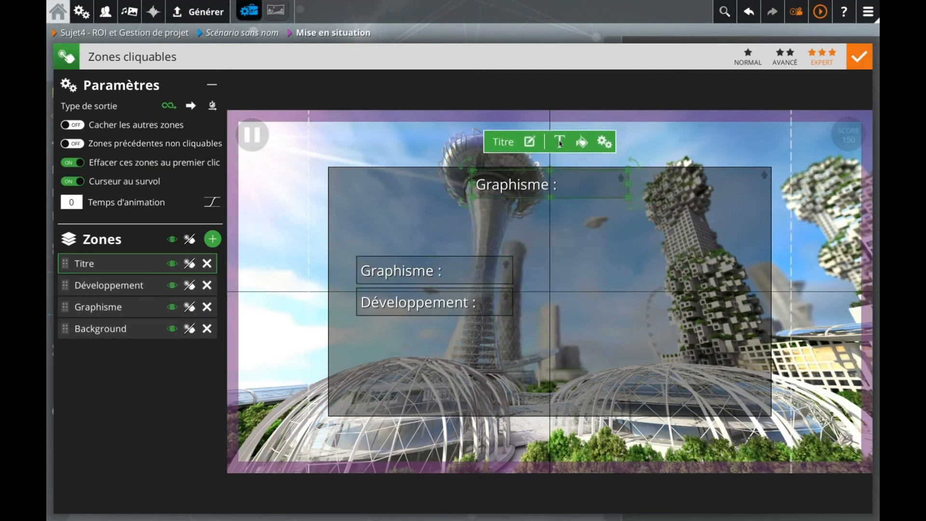
- Centre the Titre zone's text horizontally and change it to "Dashboard"
{"action": "left_click", "coordinate": [560, 142]}
{"action": "left_click", "coordinate": [592, 305]}
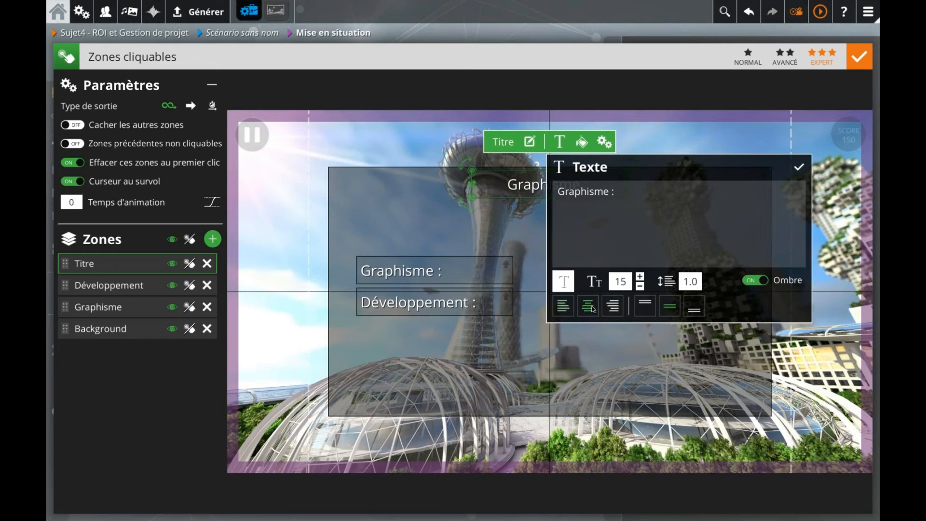
{"action": "triple_click", "coordinate": [621, 192]}
{"action": "left_click", "coordinate": [623, 192]}
{"action": "key", "text": "BackSpace"}
{"action": "key", "text": "BackSpace"}
{"action": "key", "text": "ctrl+a"}
{"action": "type", "text": "Dashboard"}
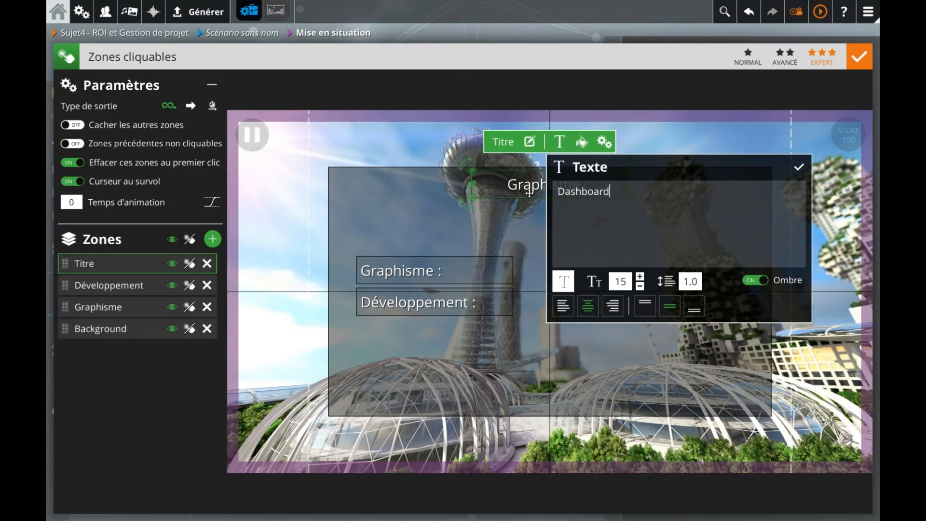
{"action": "left_click", "coordinate": [799, 167]}
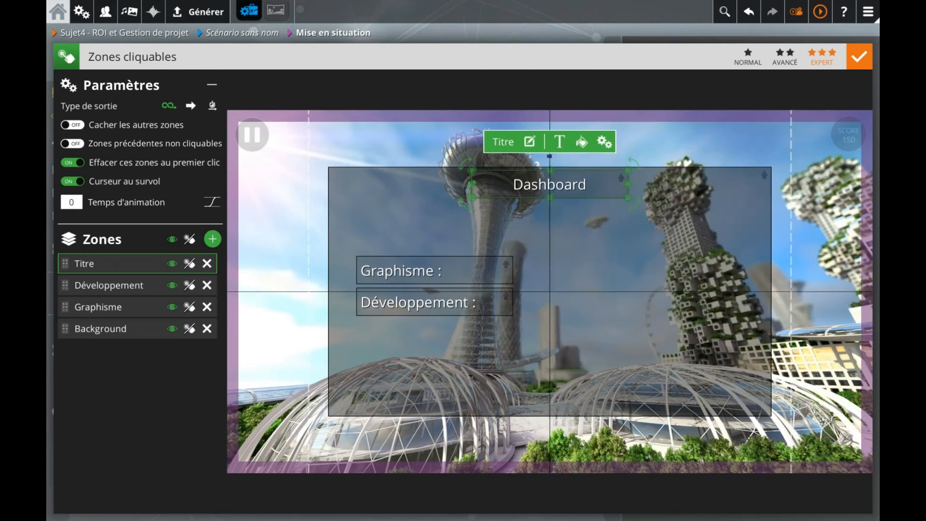
{"action": "left_click", "coordinate": [581, 142]}
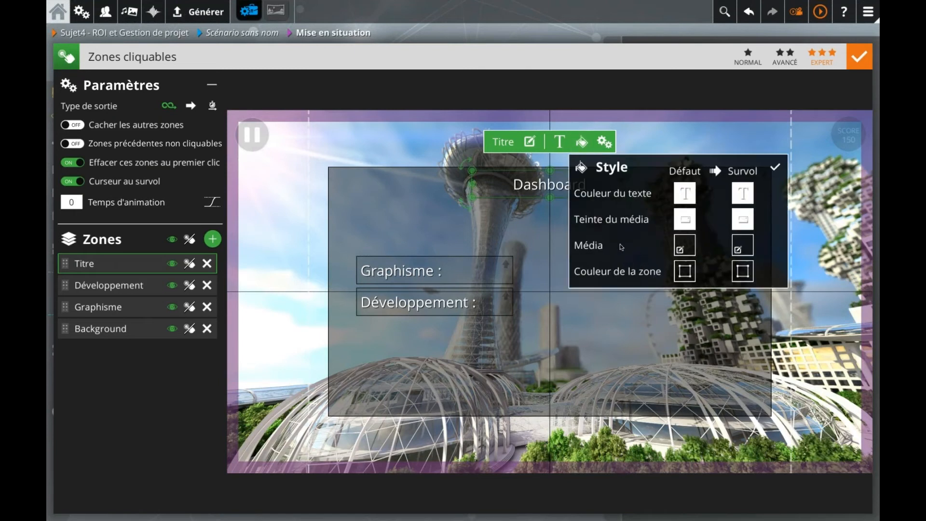
{"action": "left_click", "coordinate": [480, 224]}
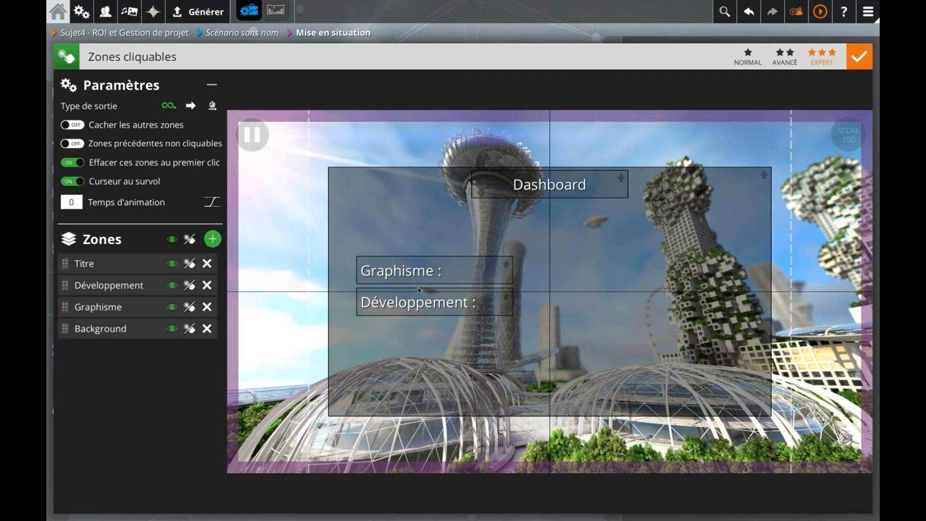
- Add a zone named "niveauGraphismes" and reshape it into a low rectangle beside the Graphisme label
{"action": "left_click", "coordinate": [213, 238]}
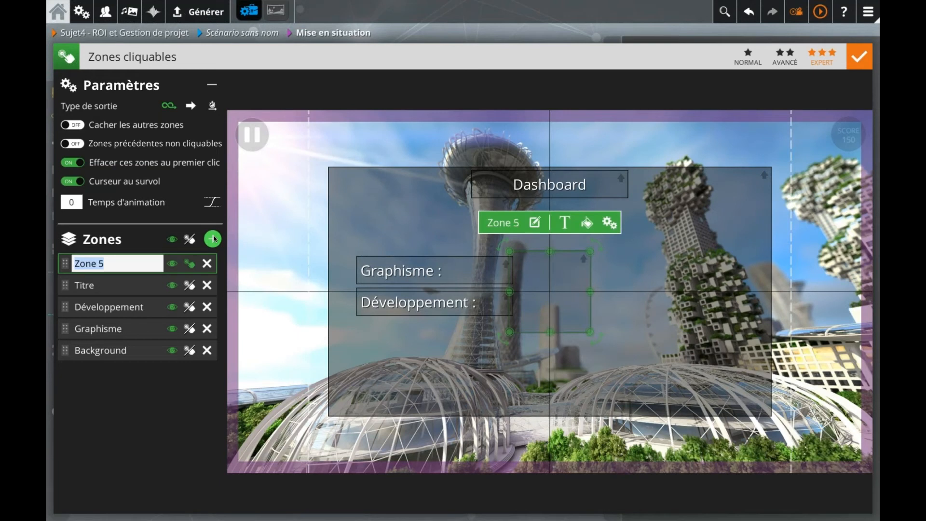
{"action": "type", "text": "niveauGraphismes"}
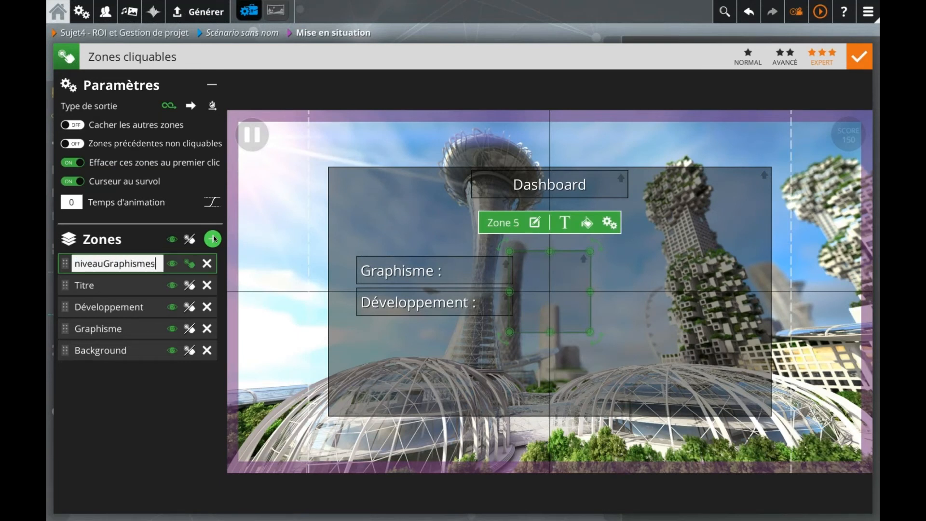
{"action": "key", "text": "Return"}
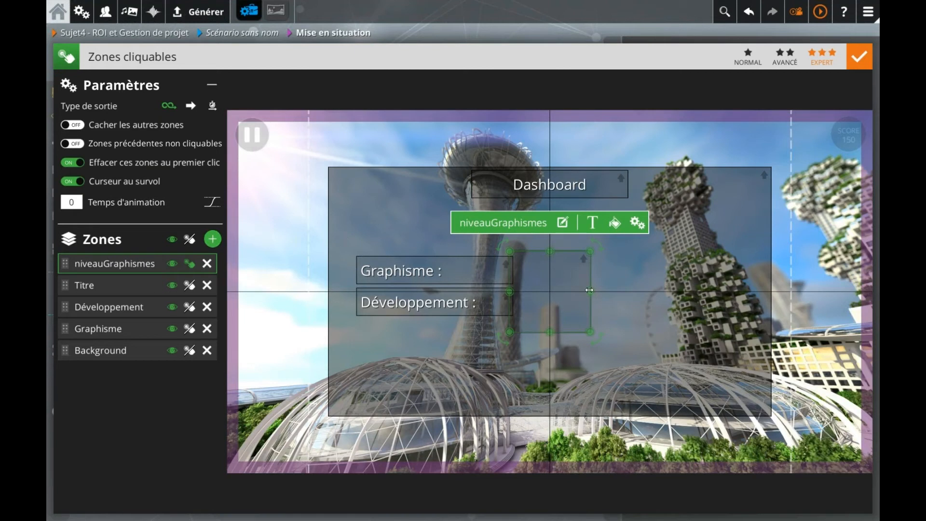
{"action": "left_click_drag", "start_coordinate": [589, 290], "coordinate": [645, 290]}
{"action": "left_click_drag", "start_coordinate": [579, 332], "coordinate": [575, 258]}
{"action": "left_click_drag", "start_coordinate": [511, 270], "coordinate": [523, 271]}
- Apply the UI_Retro media to the niveauGraphismes zone, then resize it and align it just beside the Graphisme label
{"action": "left_click", "coordinate": [596, 229]}
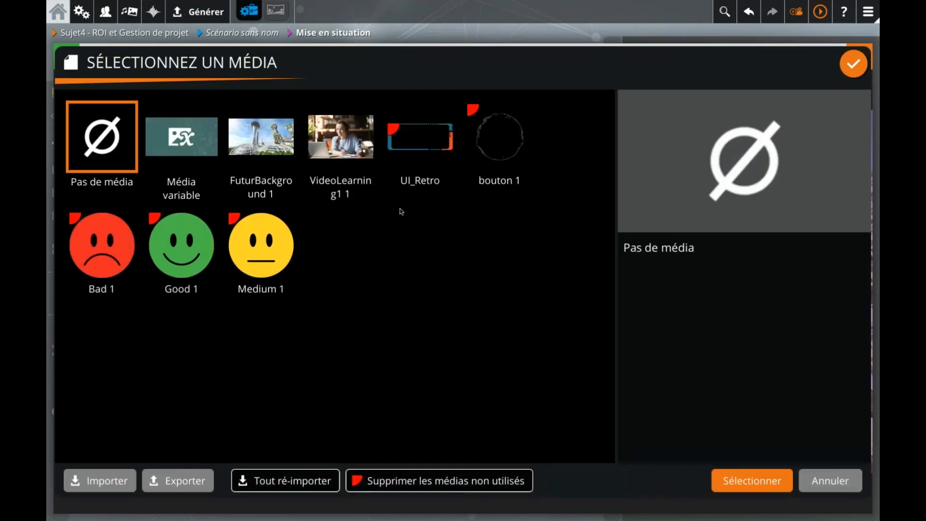
{"action": "double_click", "coordinate": [412, 126]}
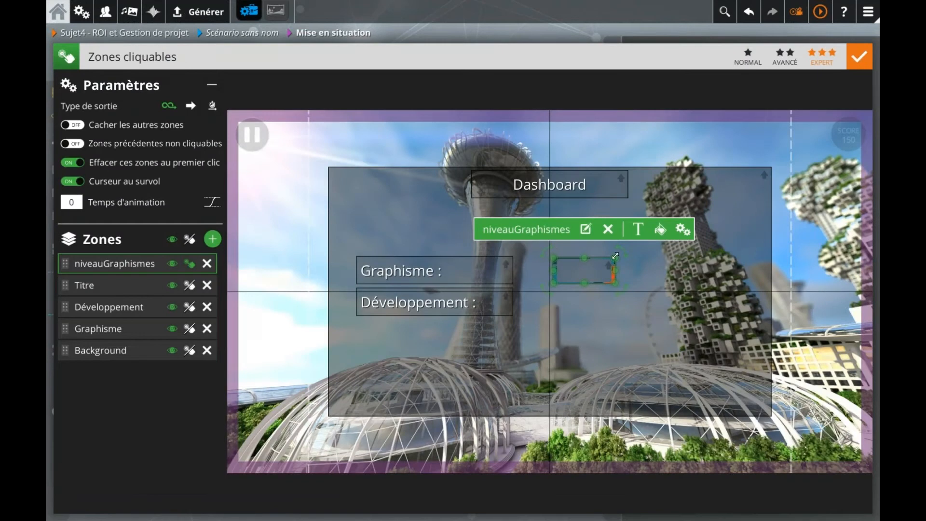
{"action": "left_click_drag", "start_coordinate": [616, 255], "coordinate": [588, 265]}
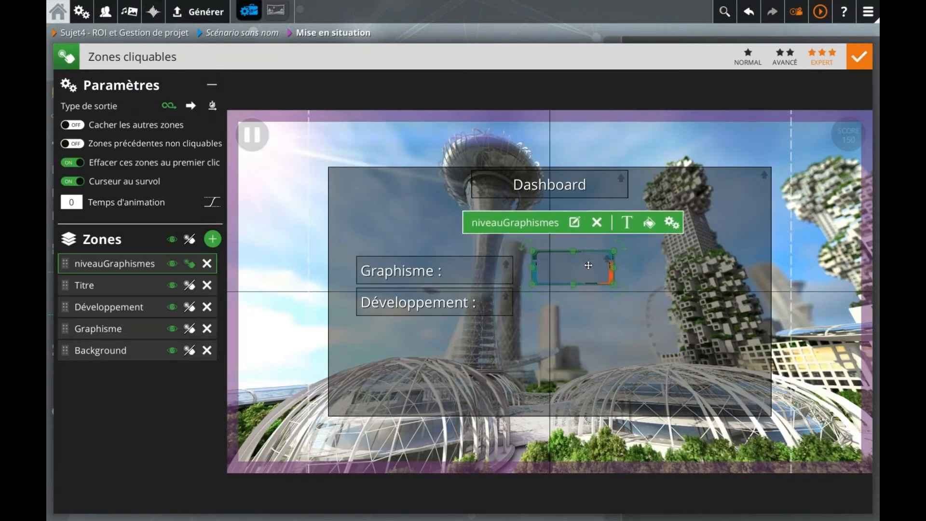
{"action": "key", "text": "Left"}
{"action": "key", "text": "Down"}
{"action": "key", "text": "Down"}
{"action": "key", "text": "Left"}
{"action": "key", "text": "Left"}
{"action": "key", "text": "Down"}
{"action": "key", "text": "Left"}
{"action": "key", "text": "Left"}
{"action": "key", "text": "Down"}
{"action": "key", "text": "Left"}
{"action": "key", "text": "Left"}
{"action": "key", "text": "Left"}
- Give the niveauGraphismes zone the two-line text "Niveau :" and "bas" at size 14
{"action": "left_click", "coordinate": [624, 225]}
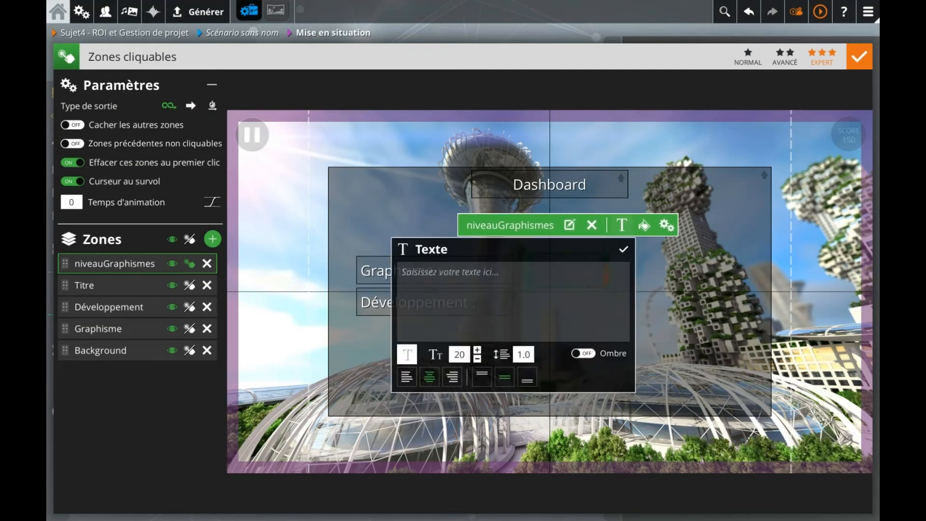
{"action": "left_click", "coordinate": [463, 370]}
{"action": "left_click", "coordinate": [463, 370]}
{"action": "left_click", "coordinate": [463, 370]}
{"action": "left_click", "coordinate": [462, 370]}
{"action": "left_click", "coordinate": [463, 370]}
{"action": "left_click", "coordinate": [463, 370]}
{"action": "type", "text": "Niveau :"}
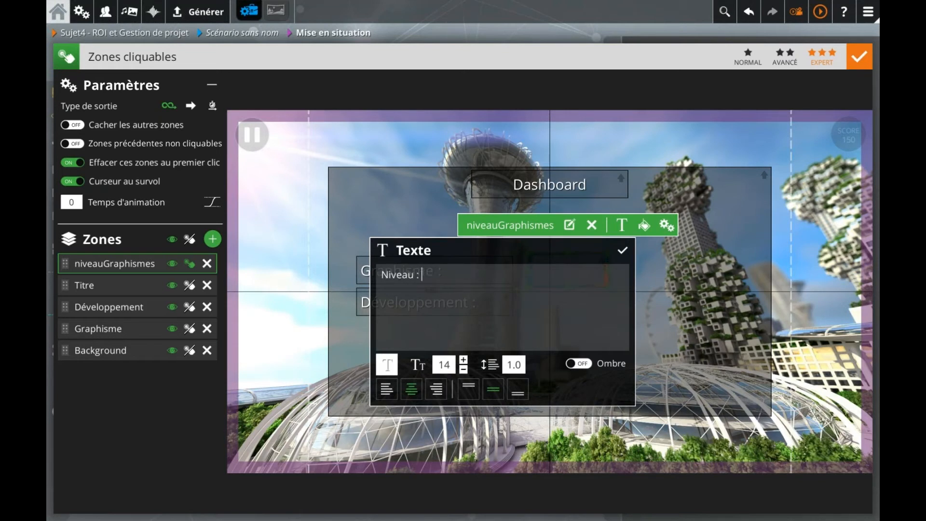
{"action": "key", "text": "Return"}
{"action": "type", "text": "bas"}
{"action": "left_click", "coordinate": [622, 252]}
- Reduce the niveauGraphismes text size by four more increments so both lines fit inside the frame
{"action": "left_click", "coordinate": [464, 370]}
{"action": "left_click", "coordinate": [463, 370]}
{"action": "left_click", "coordinate": [464, 370]}
{"action": "left_click", "coordinate": [463, 370]}
{"action": "left_click", "coordinate": [623, 250]}
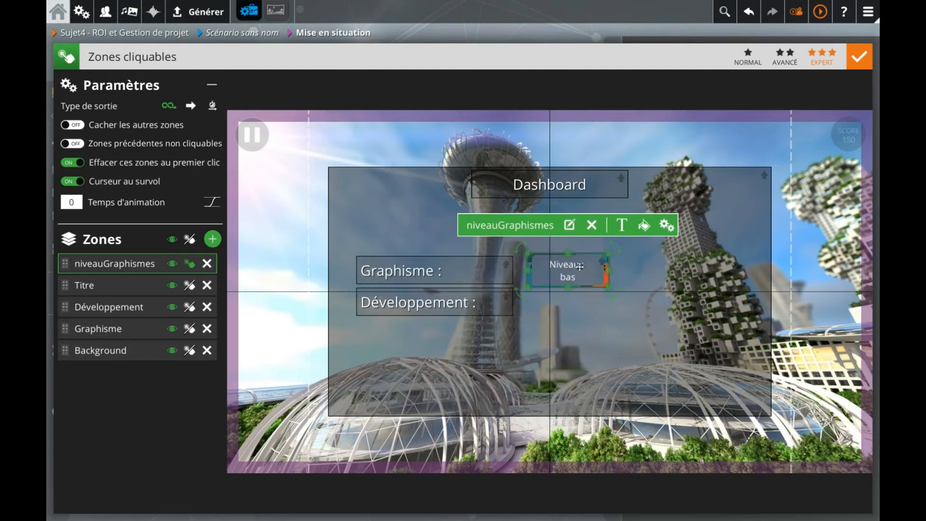
- Duplicate the niveauGraphismes zone and align the copy directly beneath the original, beside the Développement label
{"action": "key", "text": "ctrl+d"}
{"action": "left_click_drag", "start_coordinate": [579, 267], "coordinate": [577, 309]}
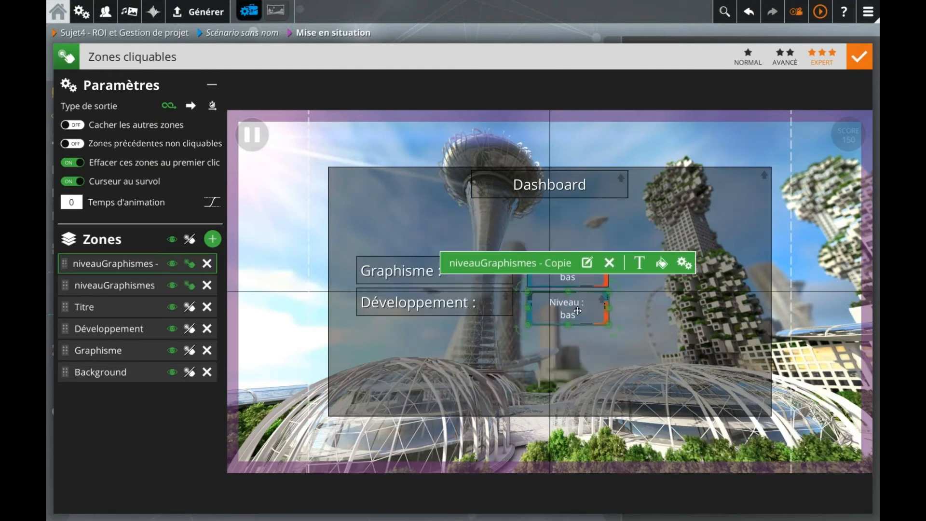
{"action": "key", "text": "Up"}
{"action": "key", "text": "Up"}
{"action": "key", "text": "Up"}
{"action": "key", "text": "Up"}
{"action": "key", "text": "Up"}
{"action": "key", "text": "Up"}
{"action": "key", "text": "Up"}
{"action": "key", "text": "Up"}
{"action": "key", "text": "Up"}
{"action": "key", "text": "Up"}
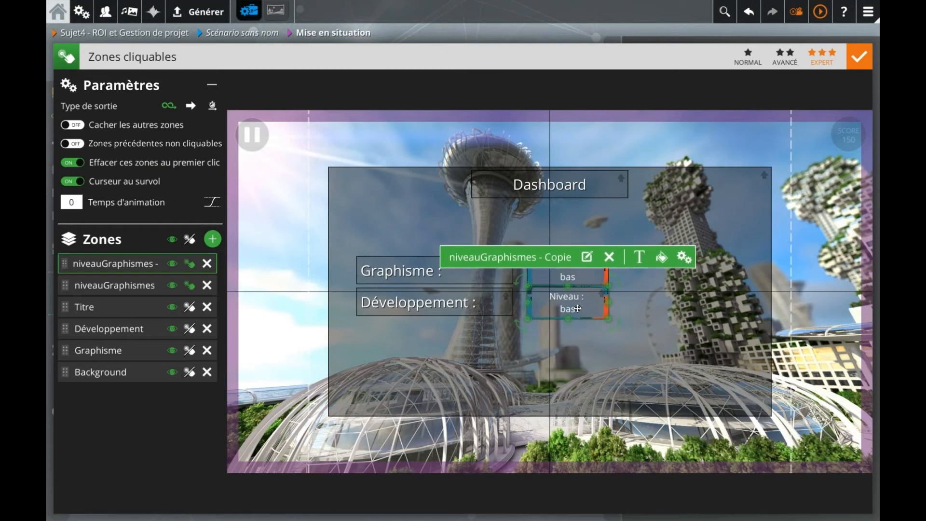
{"action": "key", "text": "Up"}
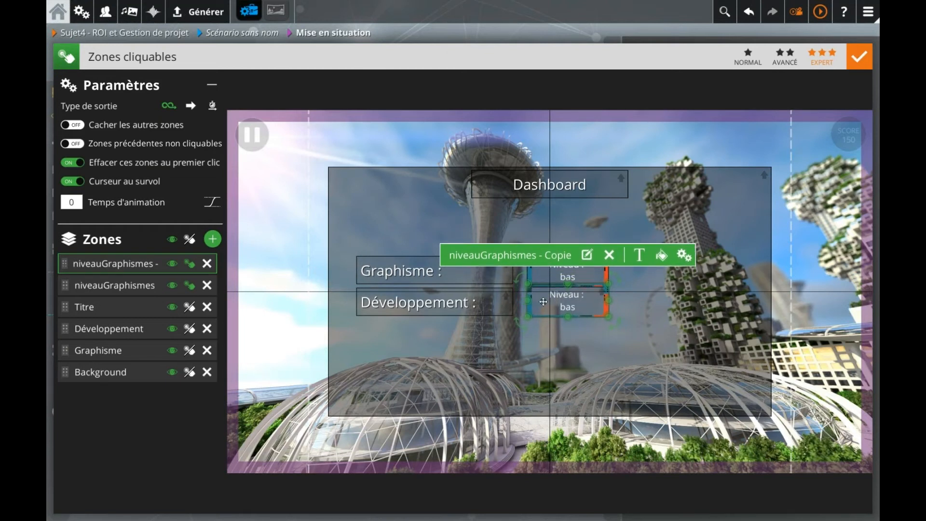
- Shrink the niveauGraphismes copy and the original to matching rectangles level with the Développement and Graphisme labels
{"action": "left_click_drag", "start_coordinate": [527, 316], "coordinate": [552, 304]}
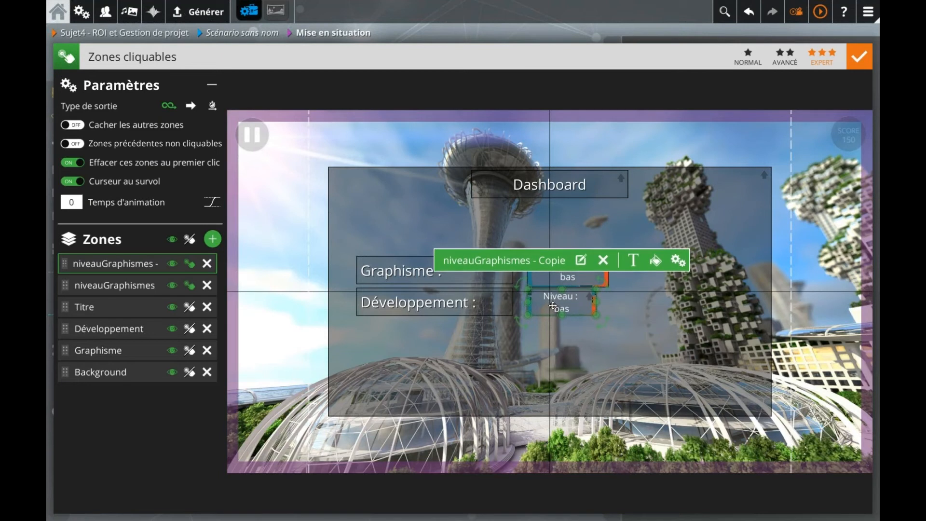
{"action": "left_click", "coordinate": [487, 337]}
{"action": "left_click", "coordinate": [295, 357]}
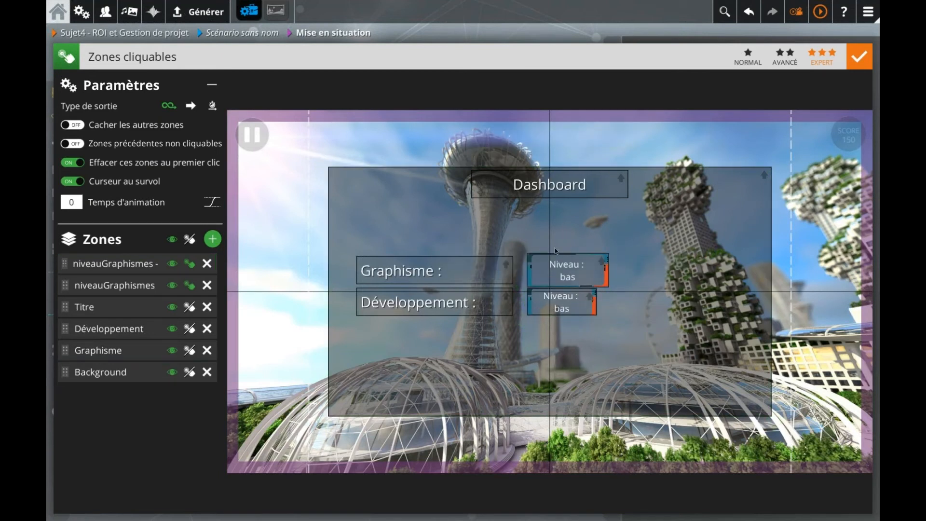
{"action": "mouse_move", "coordinate": [567, 266]}
{"action": "left_mouse_down"}
{"action": "mouse_move", "coordinate": [561, 296]}
{"action": "mouse_move", "coordinate": [562, 269]}
{"action": "left_mouse_up"}
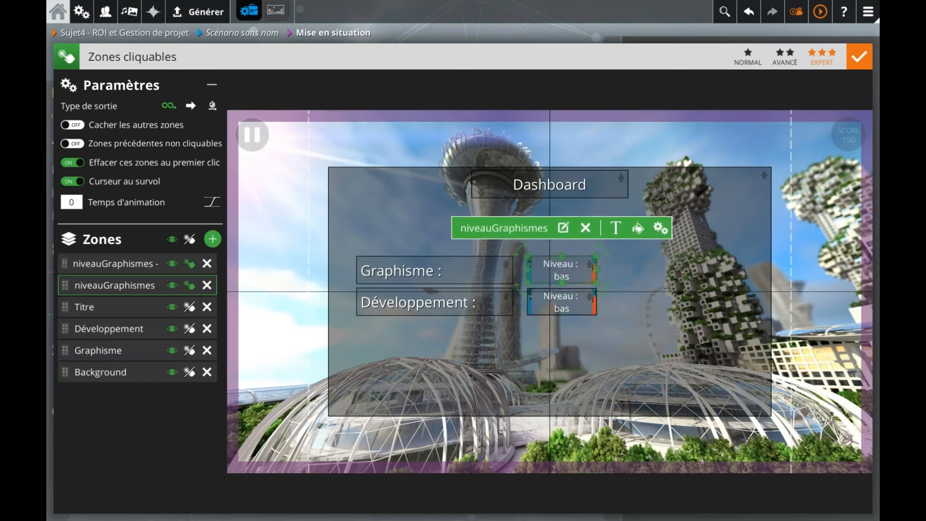
{"action": "left_click", "coordinate": [292, 322]}
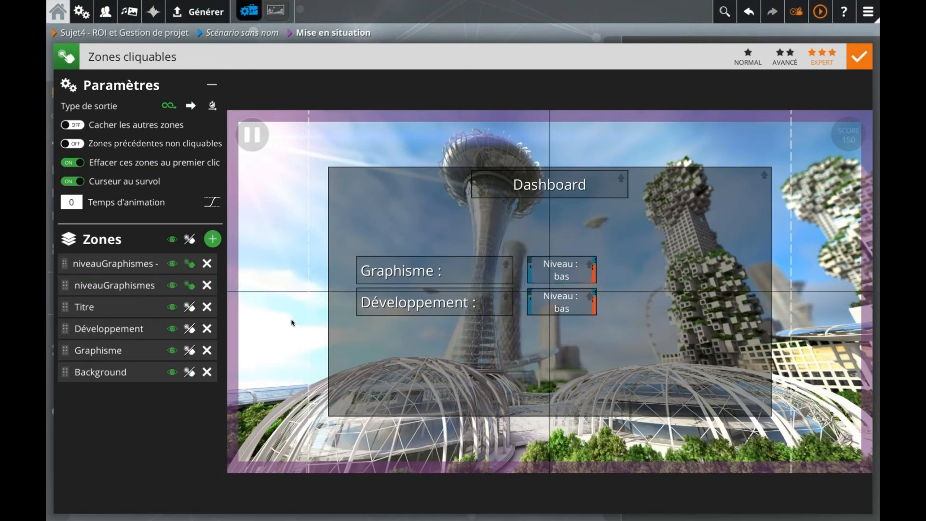
{"action": "left_click", "coordinate": [561, 271]}
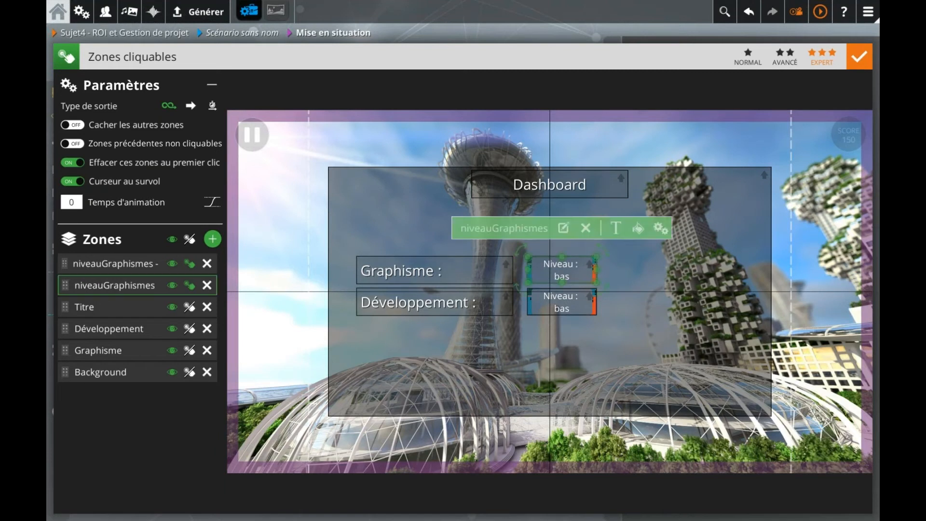
{"action": "left_click", "coordinate": [560, 311]}
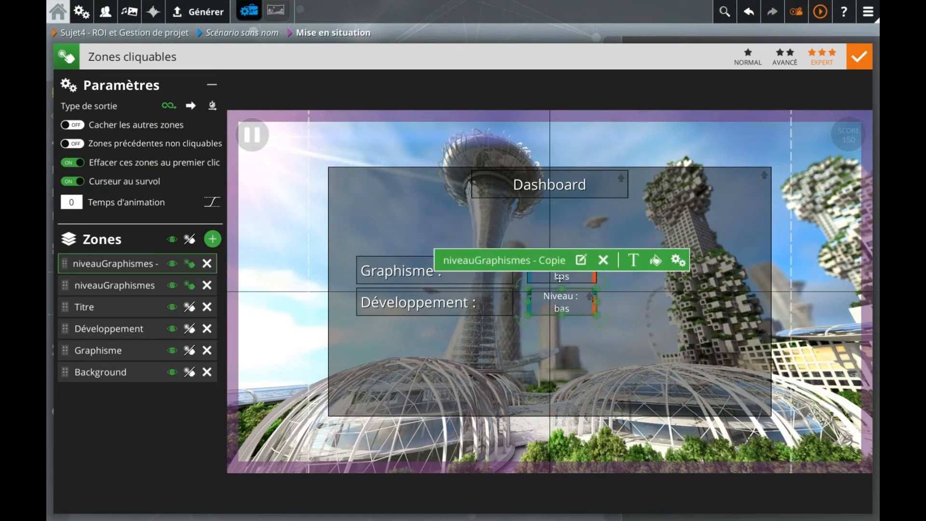
{"action": "left_click", "coordinate": [290, 326]}
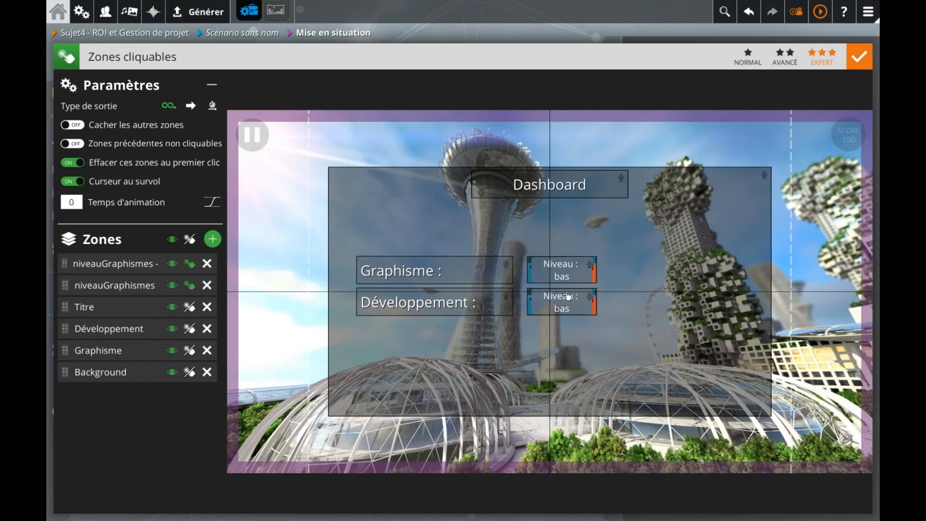
{"action": "left_click", "coordinate": [567, 296]}
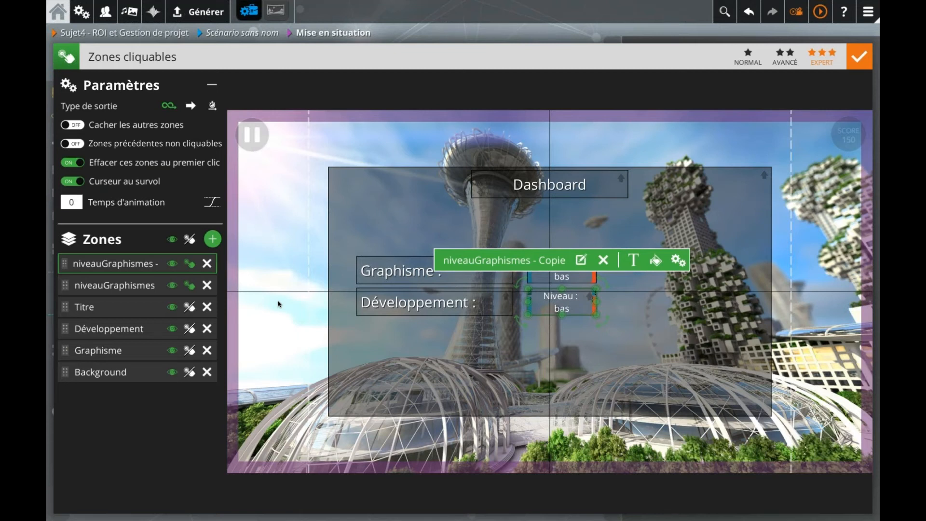
{"action": "left_click", "coordinate": [282, 279]}
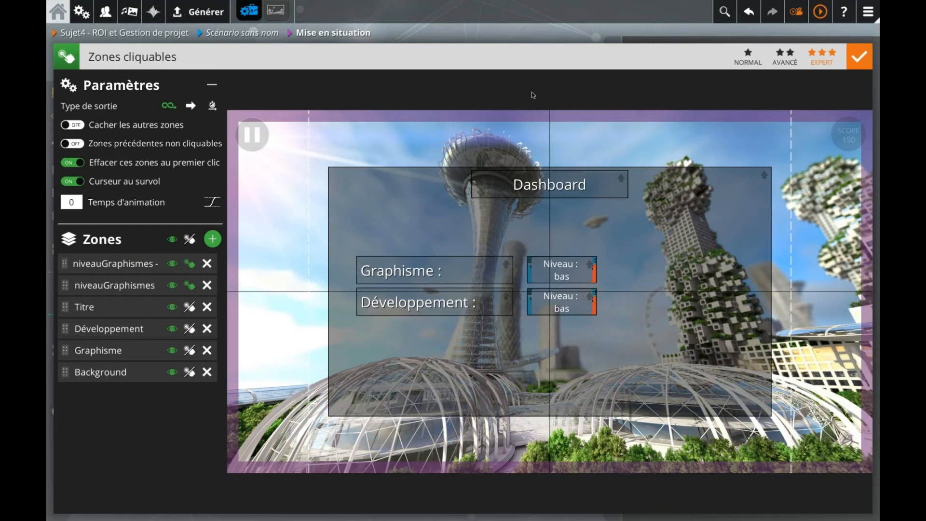
{"action": "left_click", "coordinate": [583, 39]}
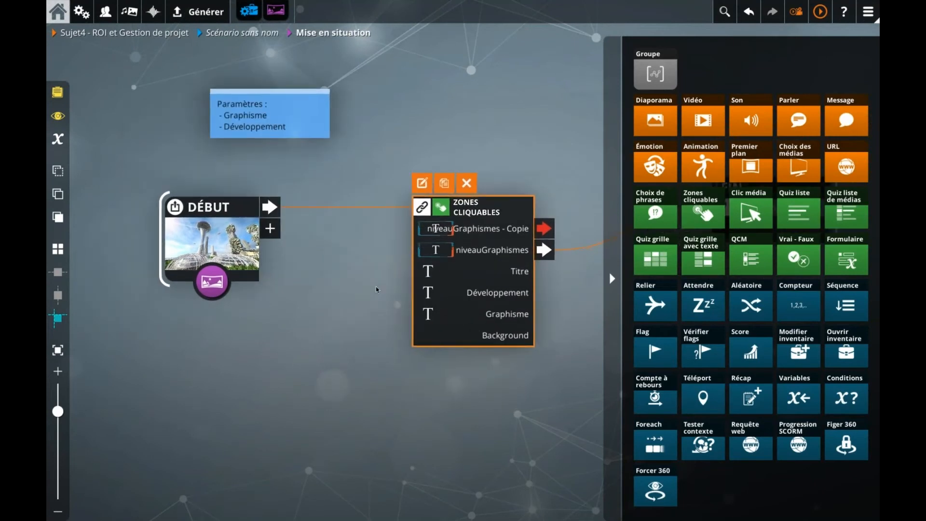
- Rename the niveauGraphismes copy in the clickable zones as niveauDéveloppement and close the zone editor
{"action": "double_click", "coordinate": [468, 230]}
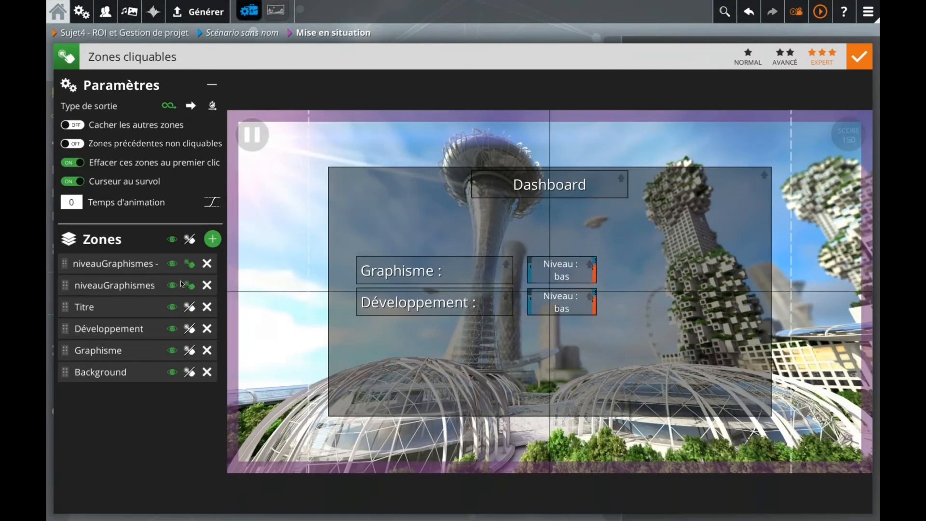
{"action": "left_click_drag", "start_coordinate": [102, 264], "coordinate": [263, 266]}
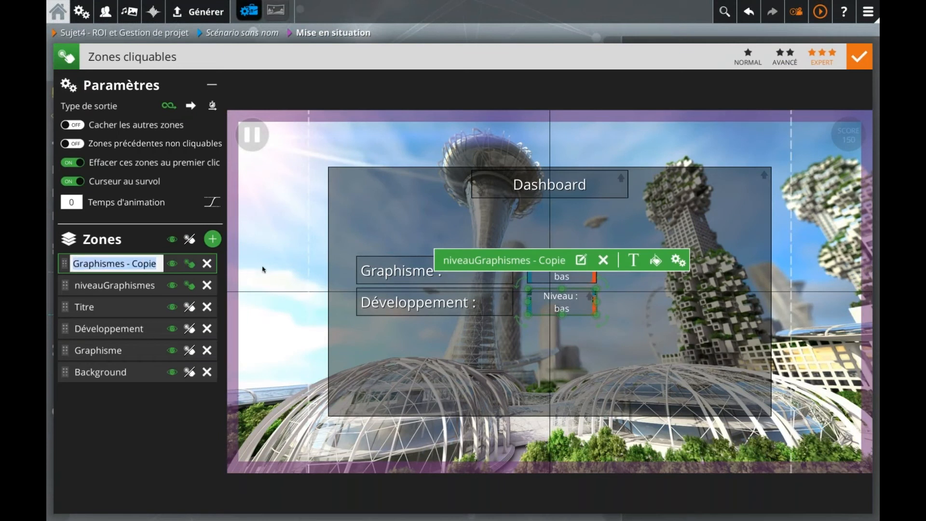
{"action": "type", "text": "Développement"}
{"action": "key", "text": "Return"}
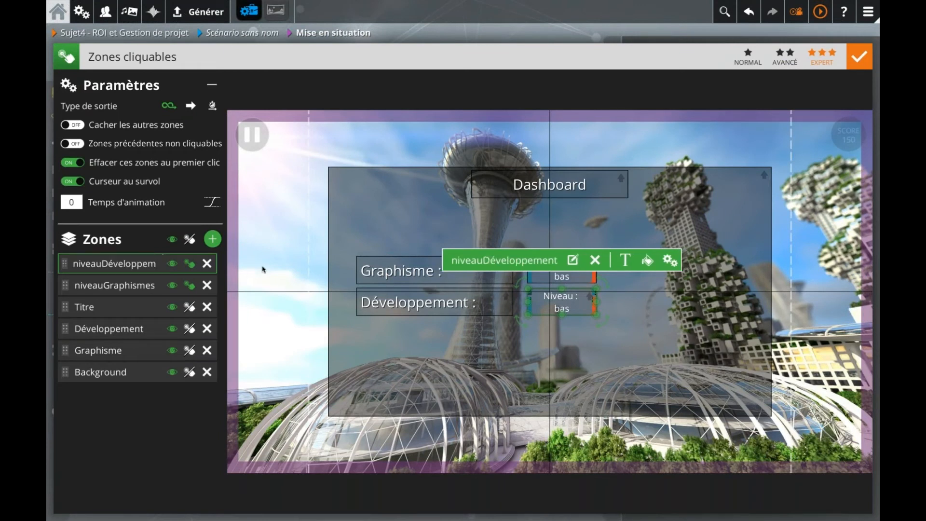
{"action": "left_click", "coordinate": [493, 38]}
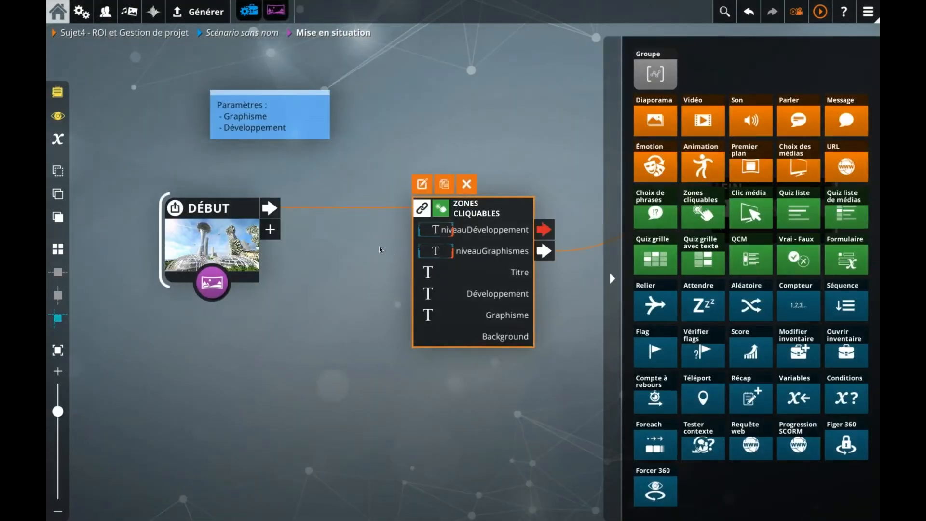
- Insert a Variables block on the link between the DÉBUT and Zones cliquables blocks and open it for editing
{"action": "double_click", "coordinate": [389, 254]}
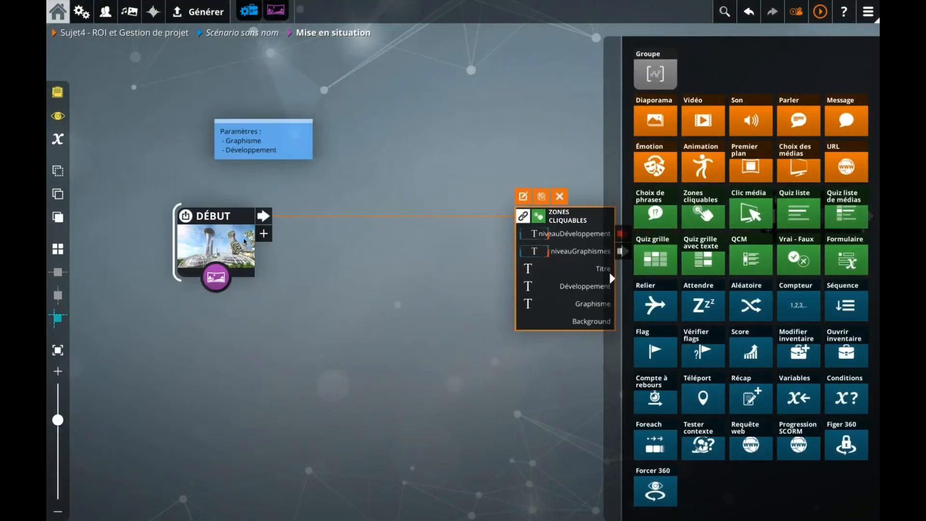
{"action": "left_click_drag", "start_coordinate": [799, 398], "coordinate": [359, 223]}
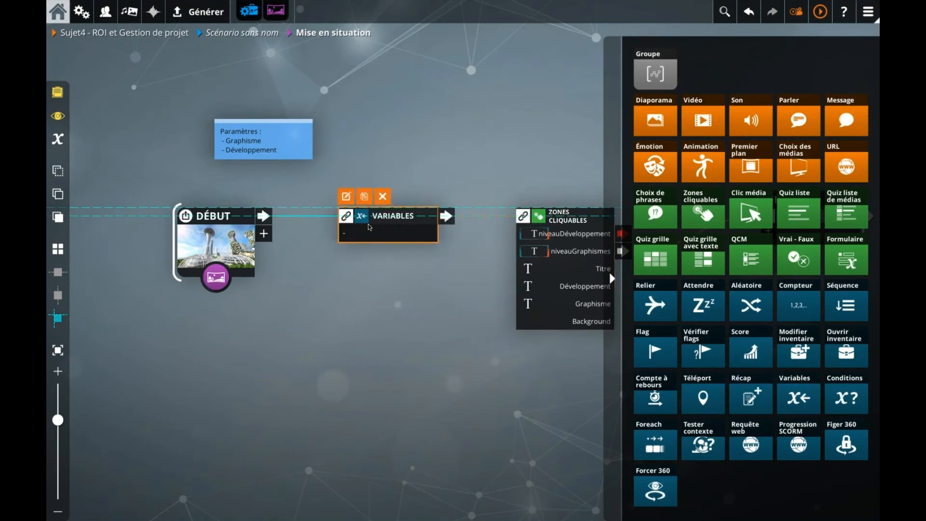
{"action": "double_click", "coordinate": [359, 225]}
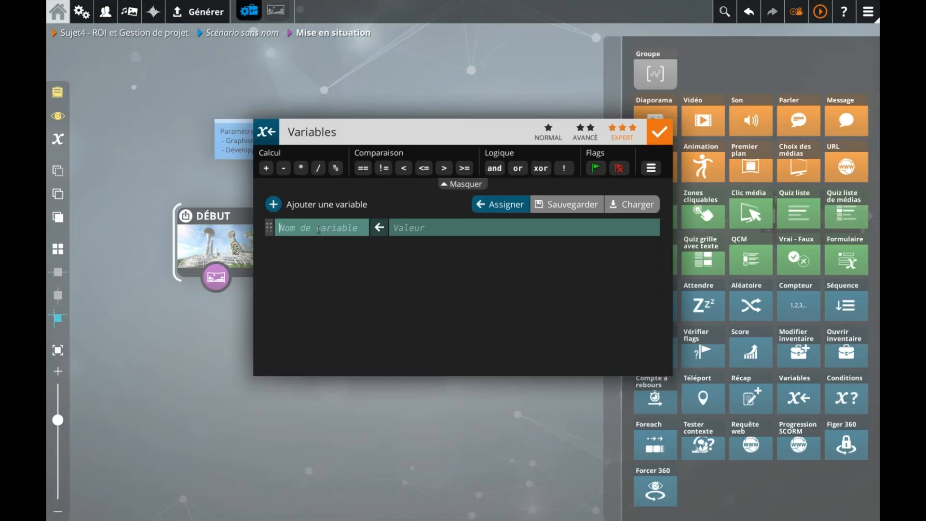
- Assign the text value "bas" to a variable named niveauGraphismes
{"action": "left_click", "coordinate": [318, 229]}
{"action": "type", "text": "niveauGraphismes"}
{"action": "key", "text": "Tab"}
{"action": "type", "text": "\"bas\""}
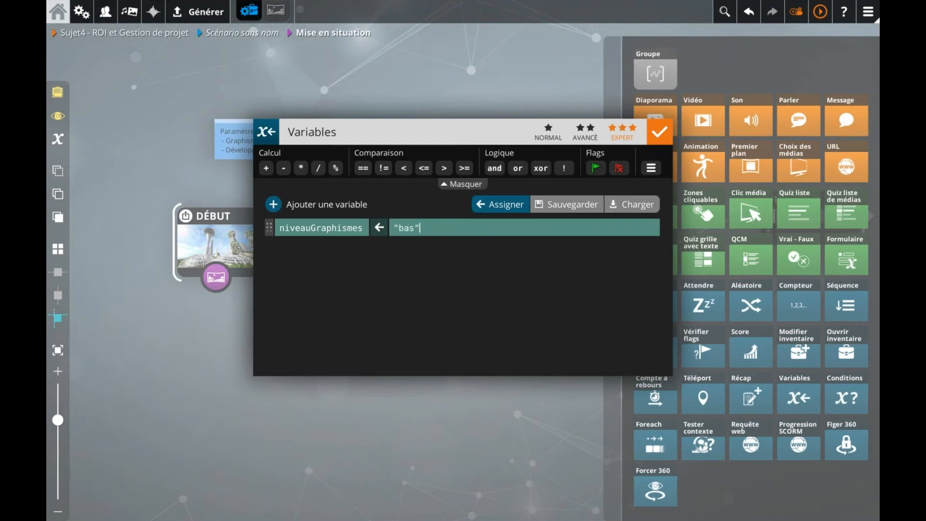
{"action": "left_click", "coordinate": [337, 257]}
{"action": "left_click", "coordinate": [405, 233]}
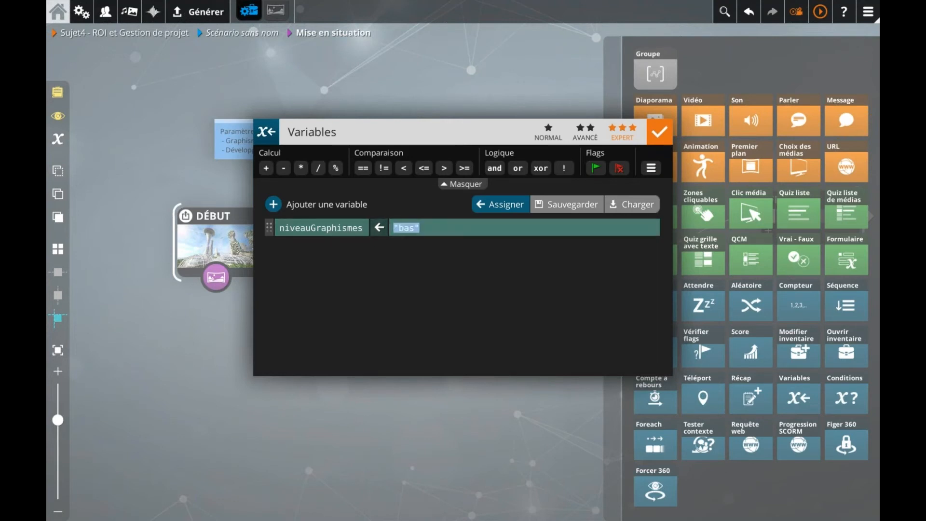
{"action": "left_click", "coordinate": [367, 262]}
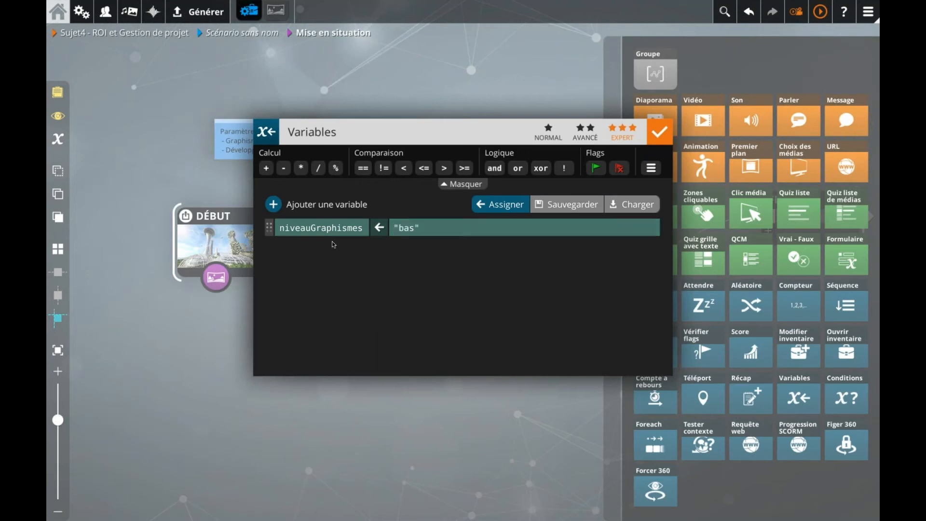
- Add a second variable named niveauDev with the text value "bas"
{"action": "left_click", "coordinate": [284, 209]}
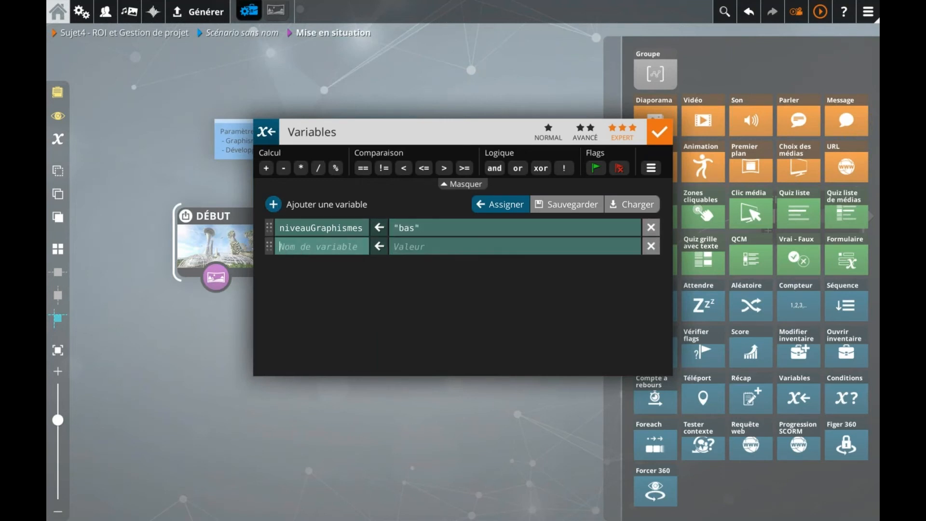
{"action": "type", "text": "niveauDev"}
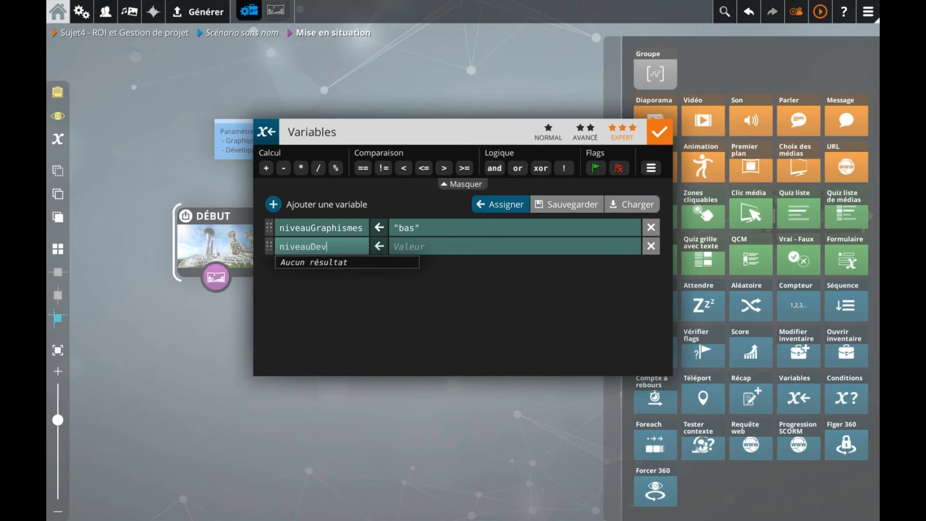
{"action": "key", "text": "Tab"}
{"action": "type", "text": "\"bas\""}
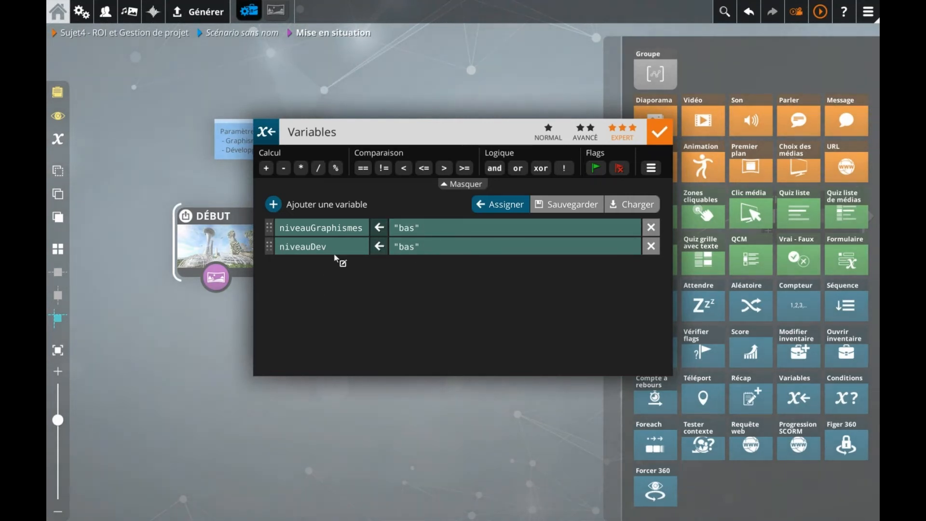
- Add a variable named satisfactionClient with the value 0
{"action": "left_click", "coordinate": [274, 204]}
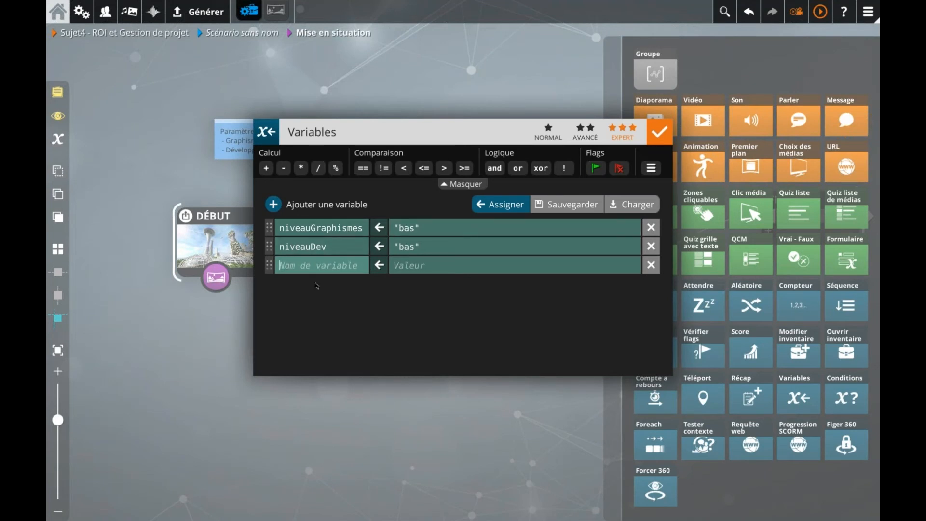
{"action": "type", "text": "satisfac"}
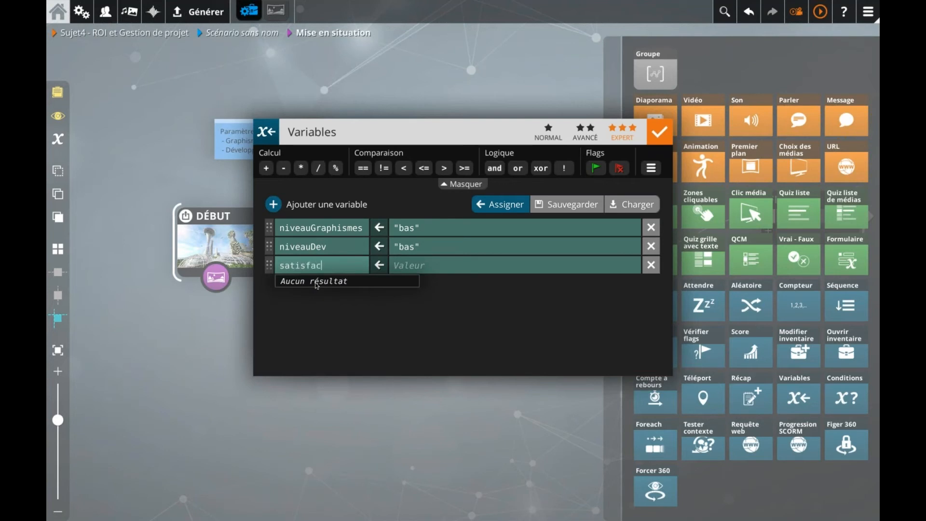
{"action": "type", "text": "tionClient"}
{"action": "key", "text": "Tab"}
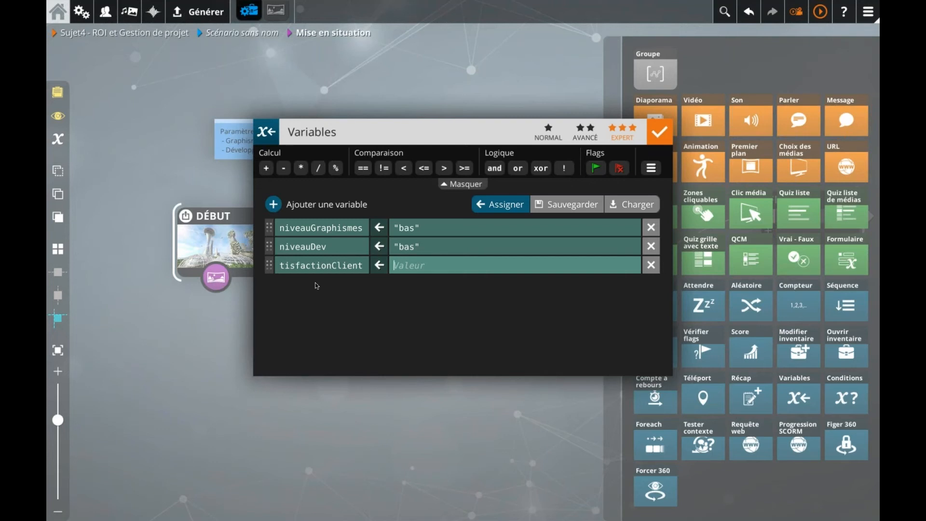
{"action": "type", "text": "0"}
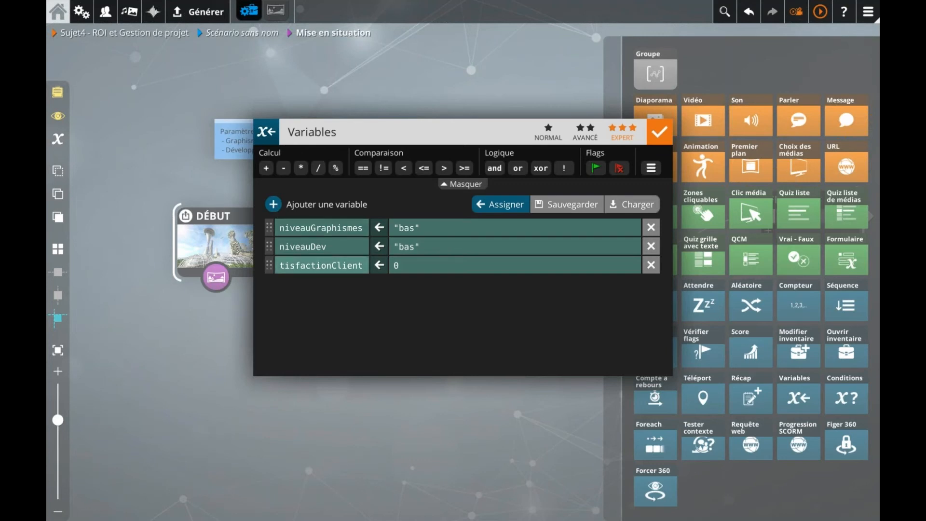
- Add a variable named ROI with the value 0
{"action": "left_click", "coordinate": [273, 204]}
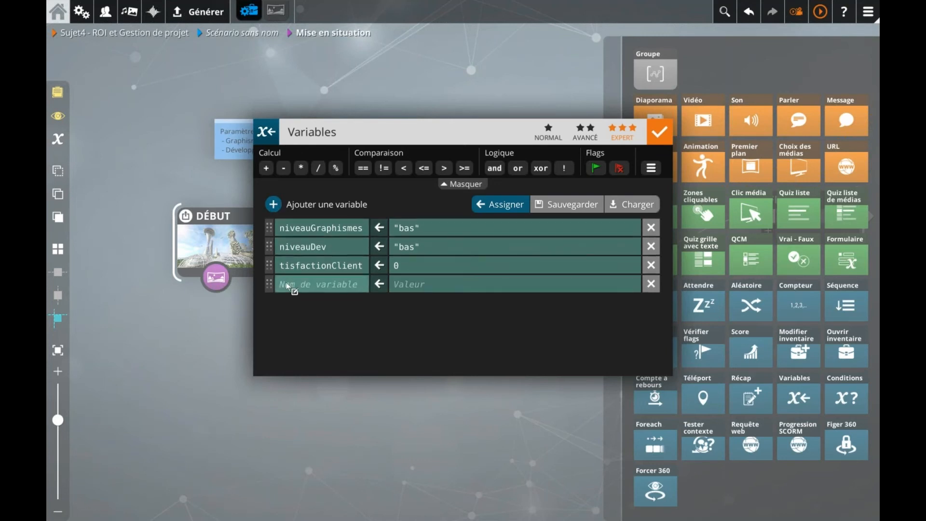
{"action": "type", "text": "ROI"}
{"action": "left_click", "coordinate": [410, 284]}
{"action": "type", "text": "0"}
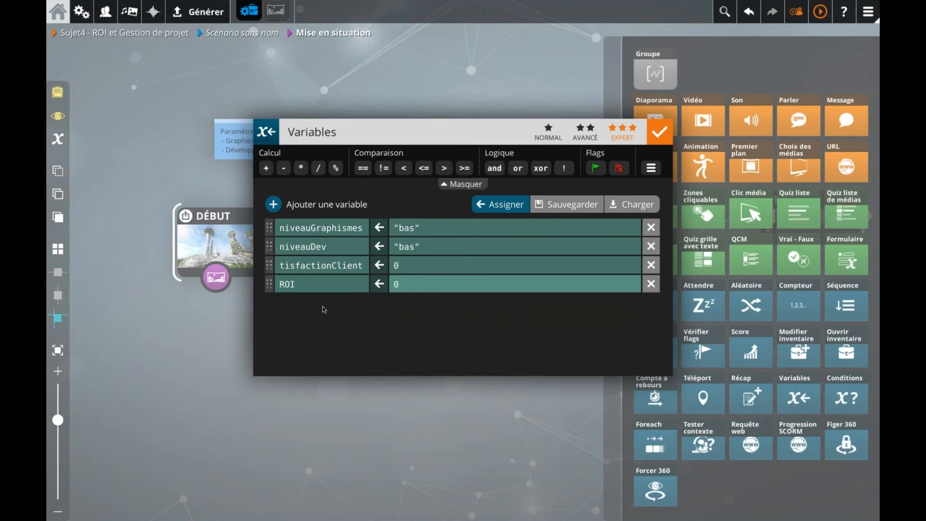
{"action": "left_click", "coordinate": [323, 313]}
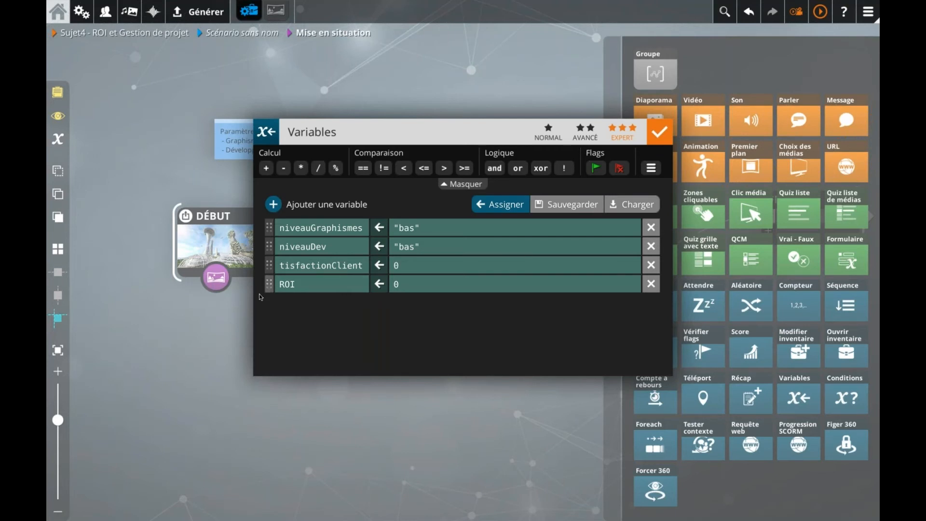
- Add a variable named Budget with the value 10000 and close the Variables block
{"action": "left_click", "coordinate": [274, 204]}
{"action": "type", "text": "Budget"}
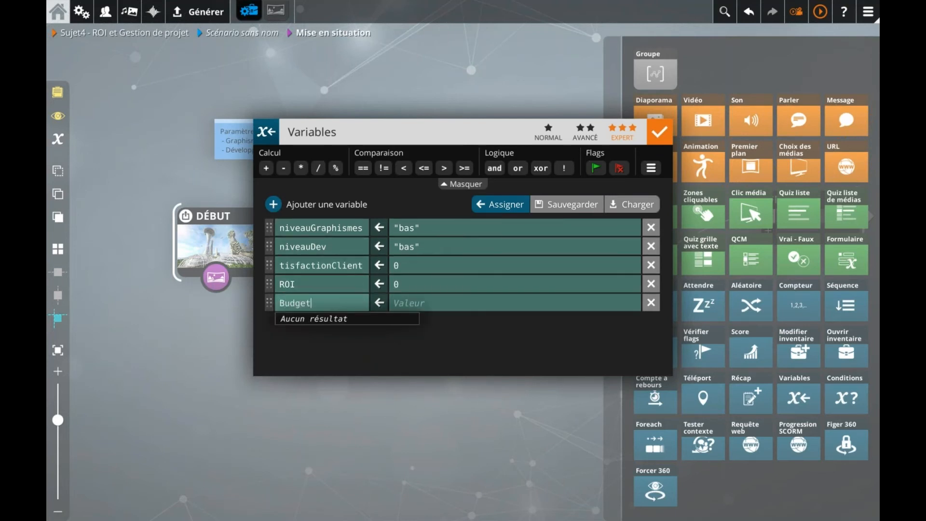
{"action": "key", "text": "Tab"}
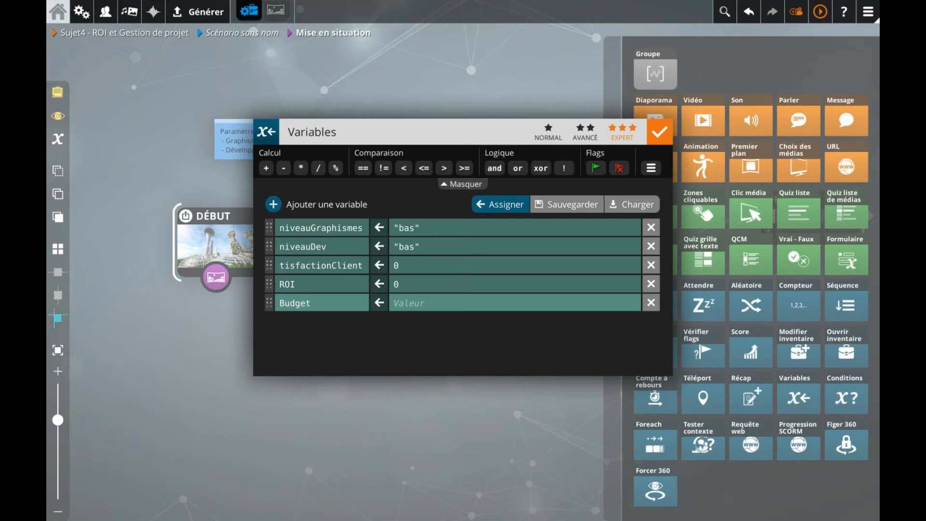
{"action": "type", "text": "10000"}
{"action": "left_click", "coordinate": [406, 304]}
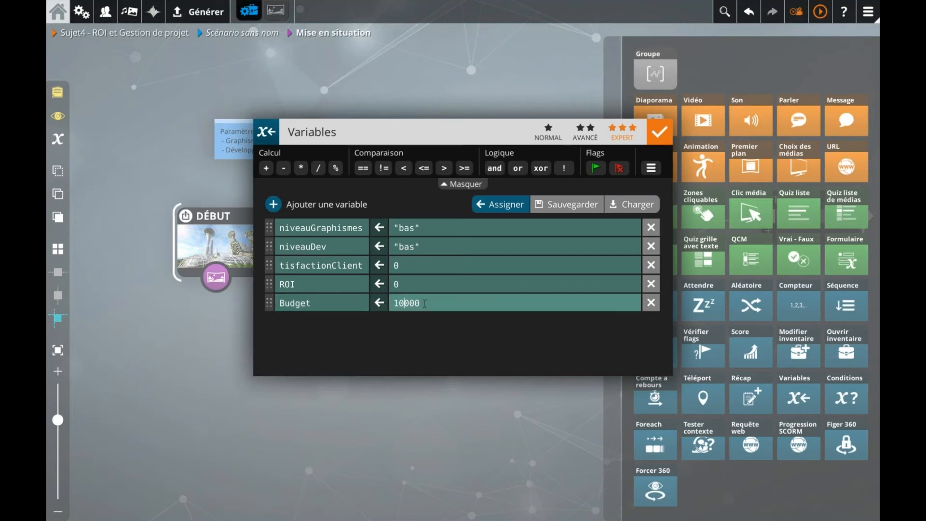
{"action": "double_click", "coordinate": [410, 303]}
{"action": "left_click", "coordinate": [388, 345]}
{"action": "left_click", "coordinate": [228, 326]}
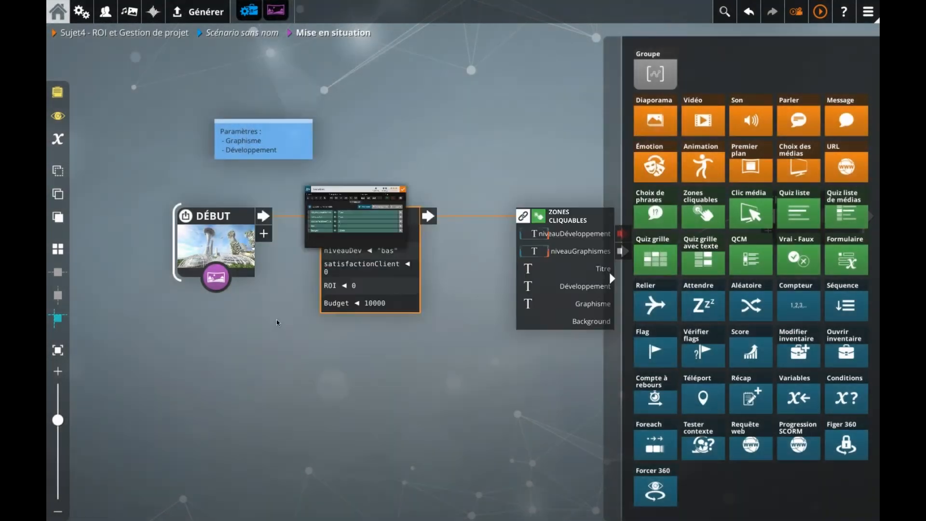
- Reopen the clickable zones and replace "bas" in the niveauGraphismes zone's text with the variable reference {niveauGraphismes}
{"action": "left_click_drag", "start_coordinate": [433, 339], "coordinate": [392, 331]}
{"action": "left_click_drag", "start_coordinate": [494, 295], "coordinate": [487, 296]}
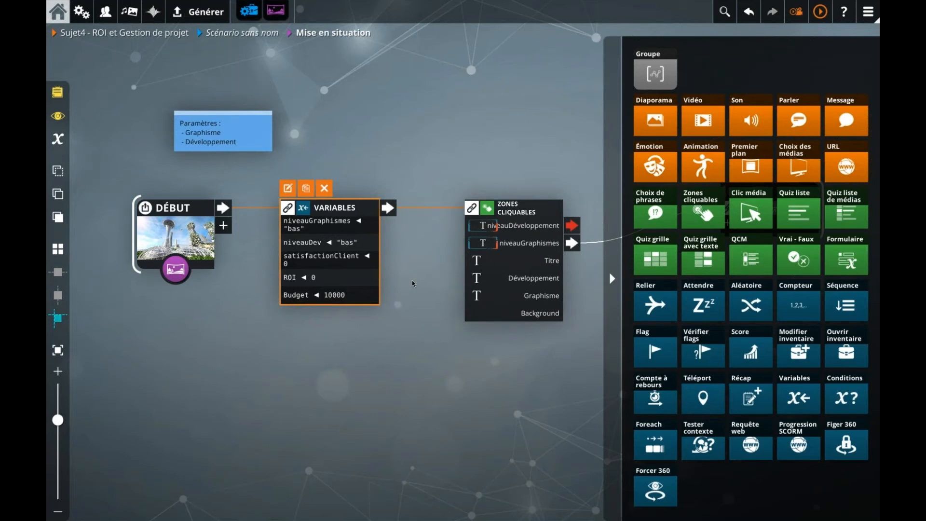
{"action": "double_click", "coordinate": [499, 281]}
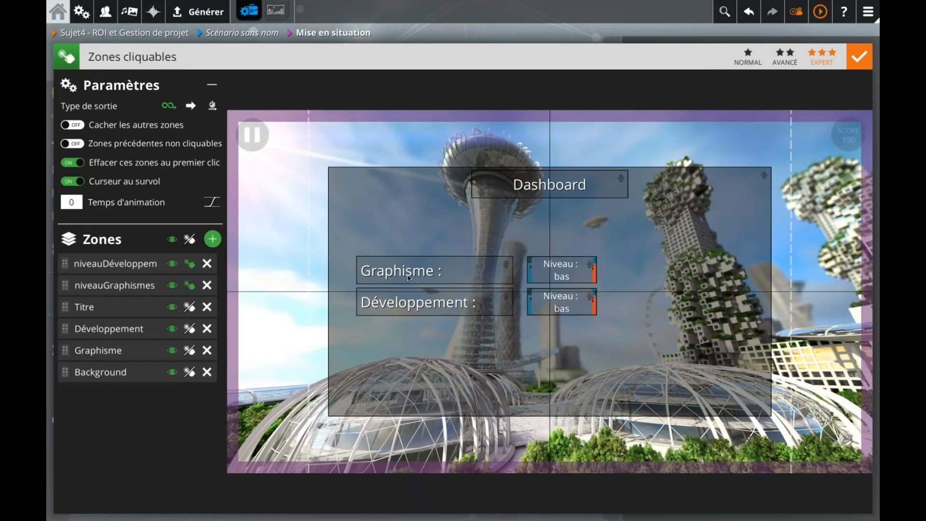
{"action": "left_click", "coordinate": [407, 278]}
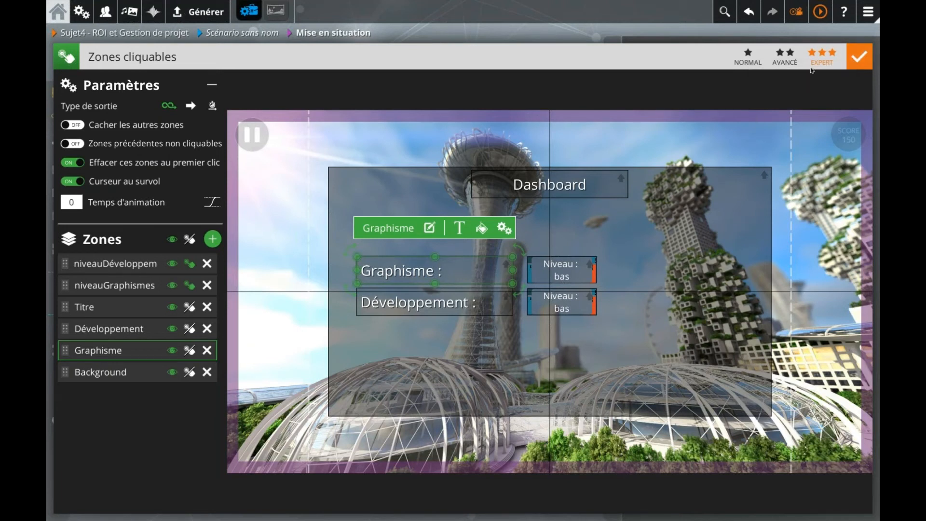
{"action": "left_click", "coordinate": [576, 262]}
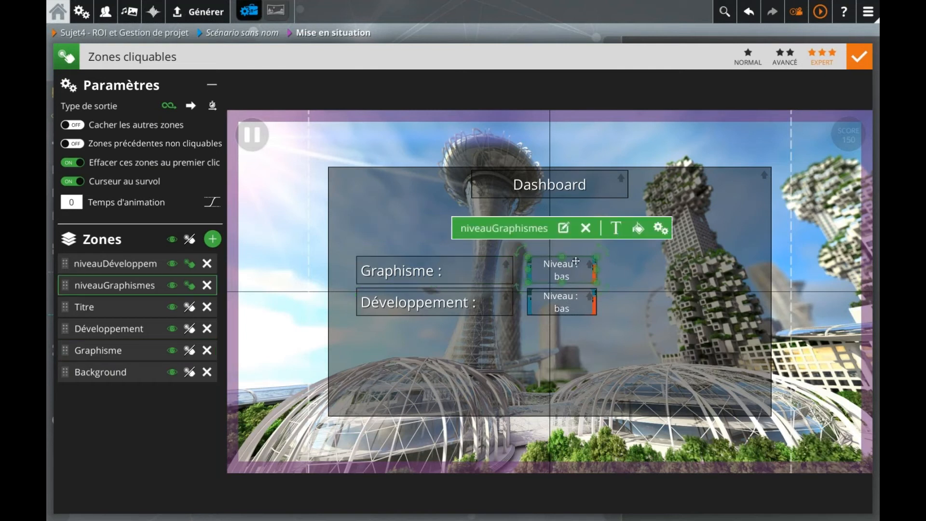
{"action": "left_click", "coordinate": [616, 228]}
{"action": "triple_click", "coordinate": [638, 292]}
{"action": "left_click", "coordinate": [638, 292]}
{"action": "double_click", "coordinate": [624, 291]}
{"action": "key", "text": "BackSpace"}
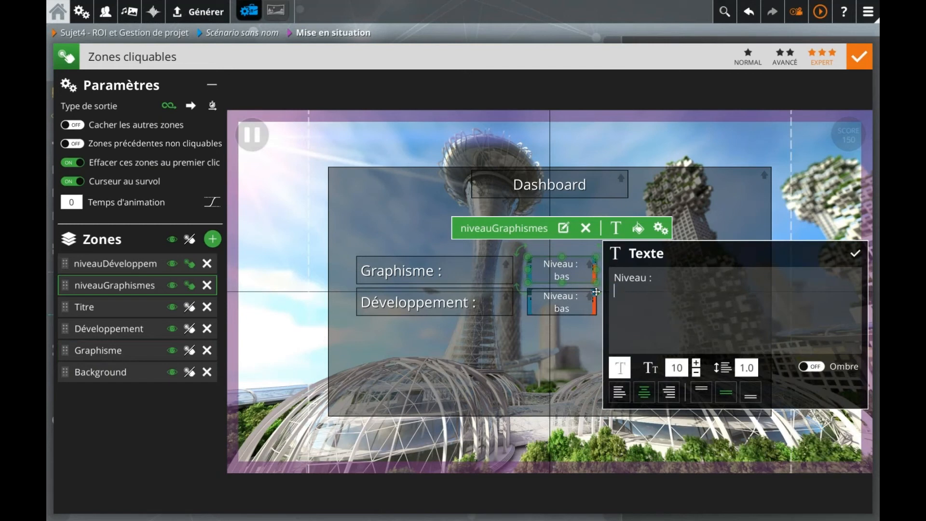
{"action": "type", "text": "{}"}
{"action": "type", "text": "niveau"}
{"action": "type", "text": "Graphismes"}
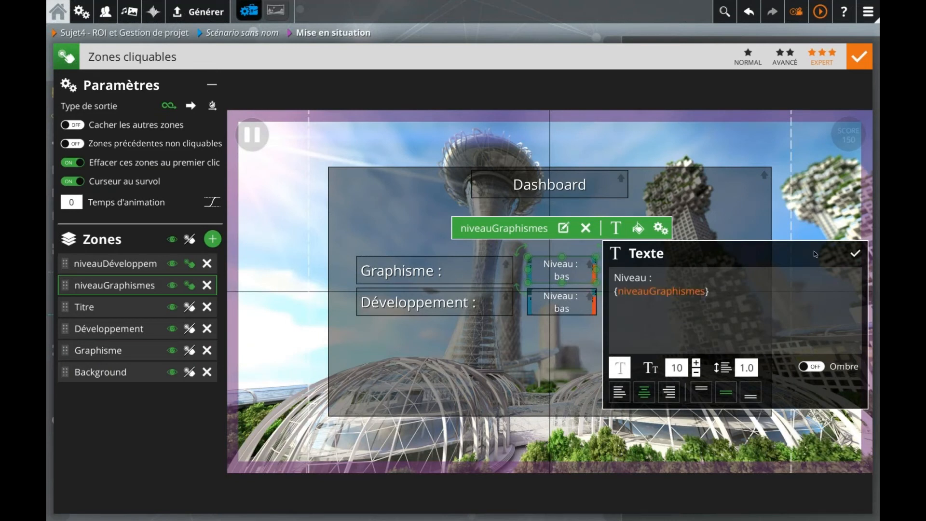
{"action": "left_click", "coordinate": [855, 254]}
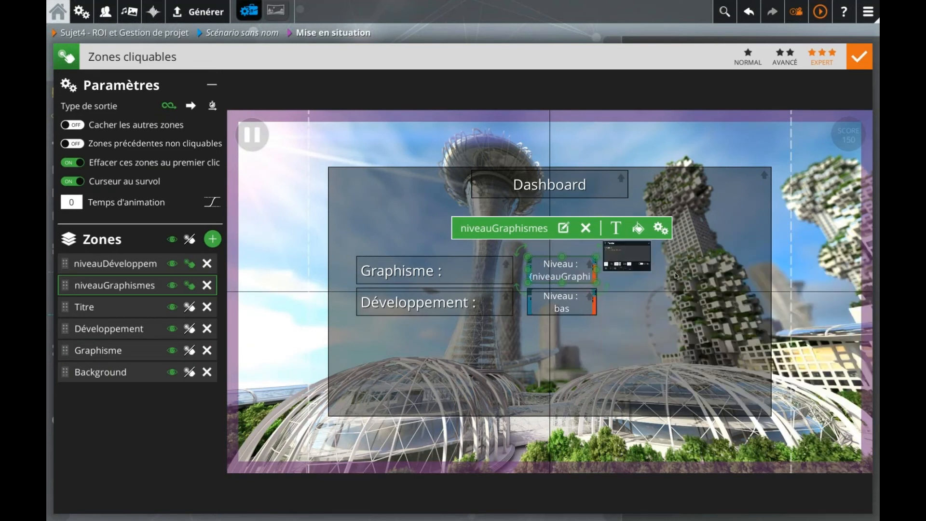
- Replace "bas" in the niveauDéveloppement zone's text with the variable reference {niveauDev} and close the clickable zones editor
{"action": "left_click", "coordinate": [567, 303]}
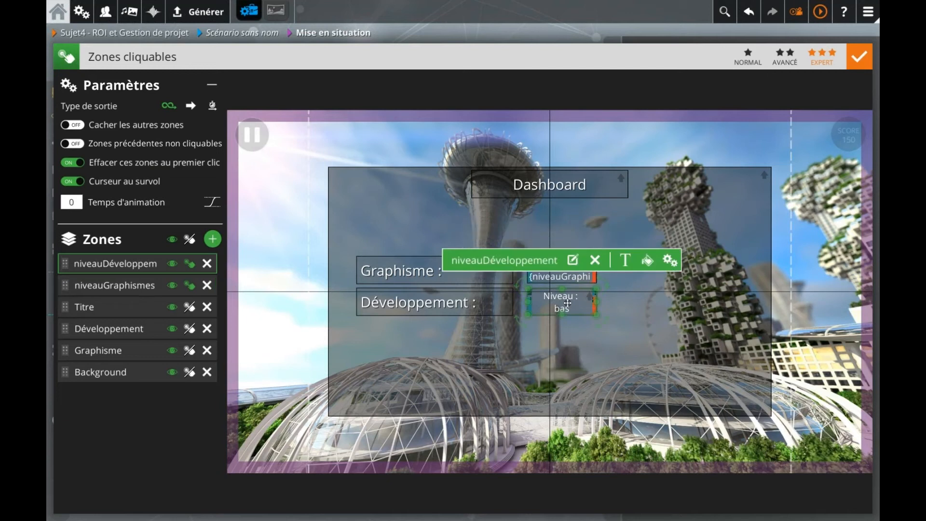
{"action": "left_click", "coordinate": [625, 260]}
{"action": "left_click_drag", "start_coordinate": [402, 324], "coordinate": [380, 327]}
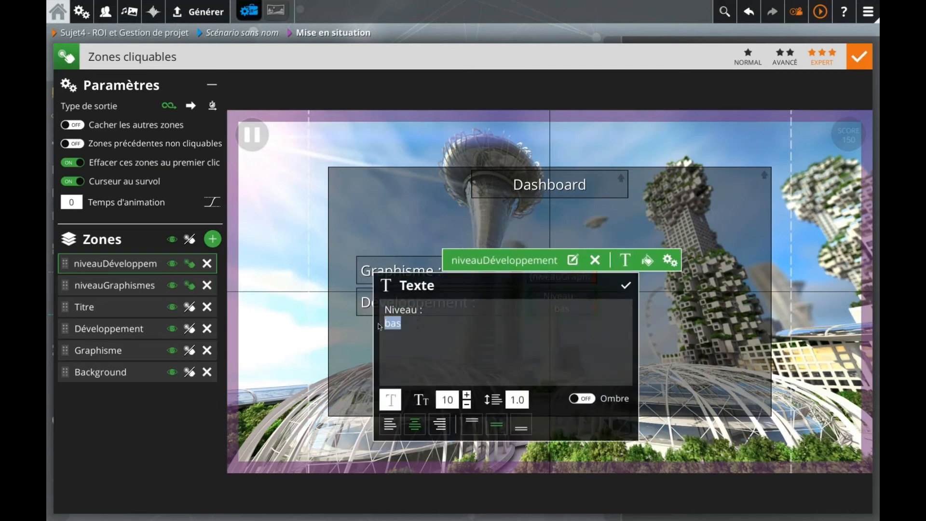
{"action": "type", "text": "{niveauDev"}
{"action": "left_click", "coordinate": [626, 285]}
{"action": "left_click", "coordinate": [710, 201]}
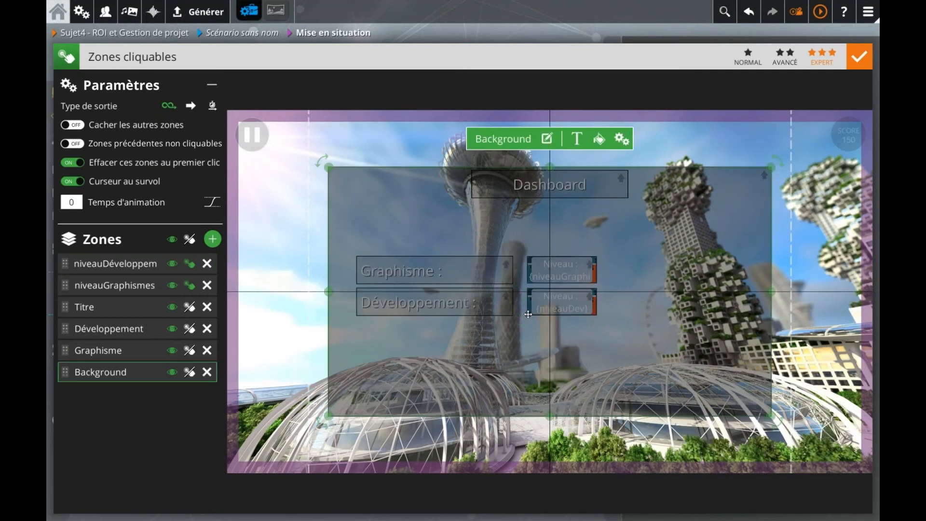
{"action": "left_click", "coordinate": [294, 329]}
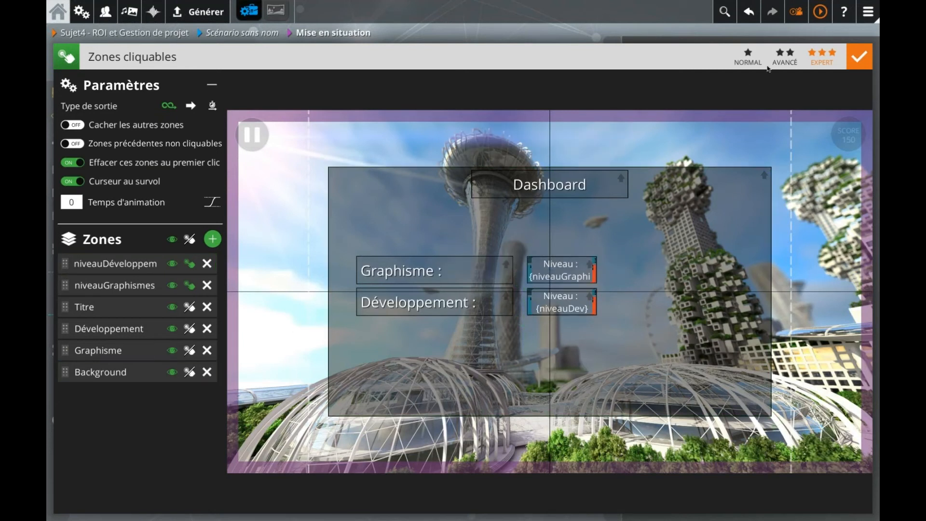
{"action": "left_click", "coordinate": [858, 57]}
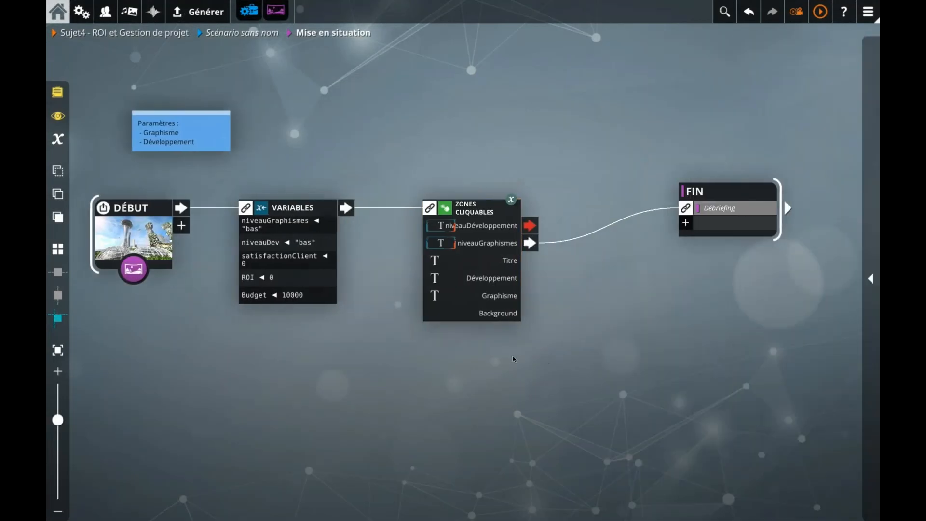
- Move the FIN block away and add a quiz block linked to the niveauDéveloppement output of the clickable zones
{"action": "left_click", "coordinate": [562, 231]}
{"action": "left_click_drag", "start_coordinate": [701, 230], "coordinate": [805, 278]}
{"action": "left_click", "coordinate": [389, 259]}
{"action": "type", "text": "qu"}
{"action": "key", "text": "Return"}
{"action": "left_click_drag", "start_coordinate": [603, 248], "coordinate": [604, 230]}
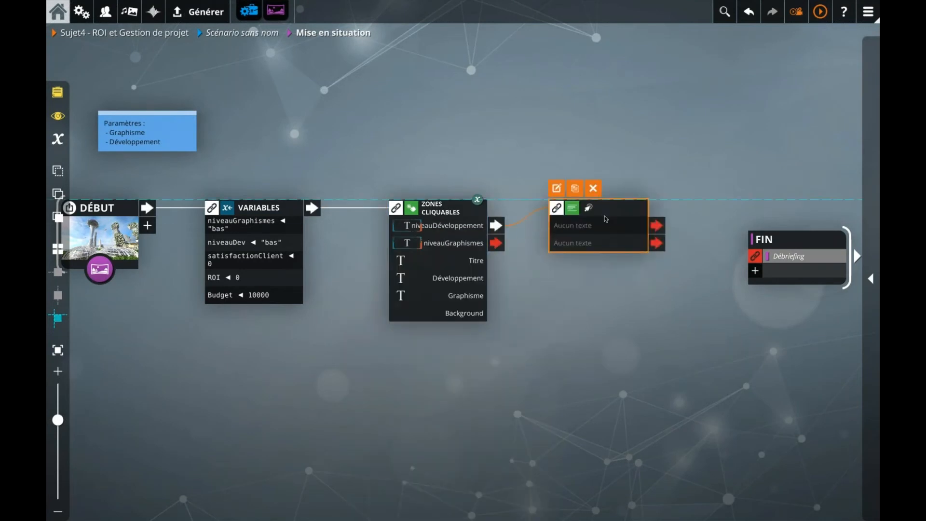
- Open the quiz and enter the question "Quel niveau d'investissement voulez-vous mettre pour le graphisme ?"
{"action": "left_click", "coordinate": [556, 188]}
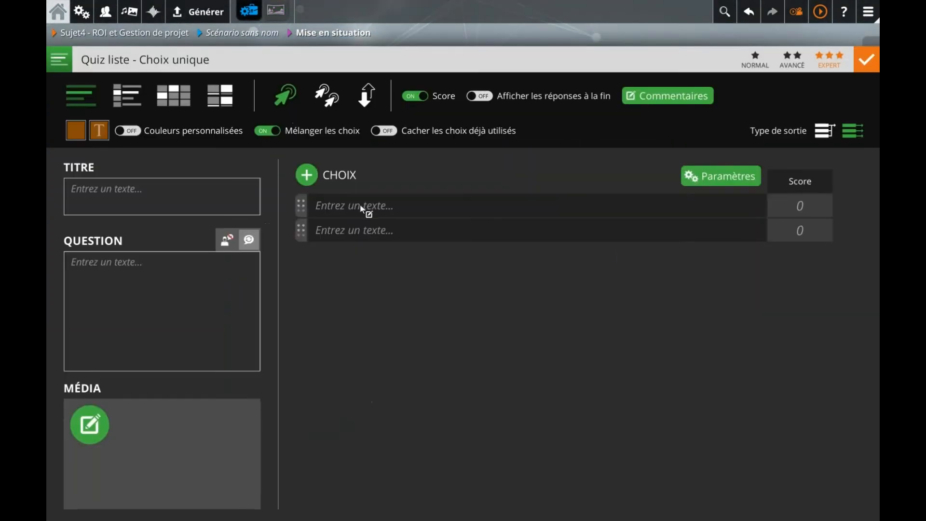
{"action": "type", "text": "Quel niveau de"}
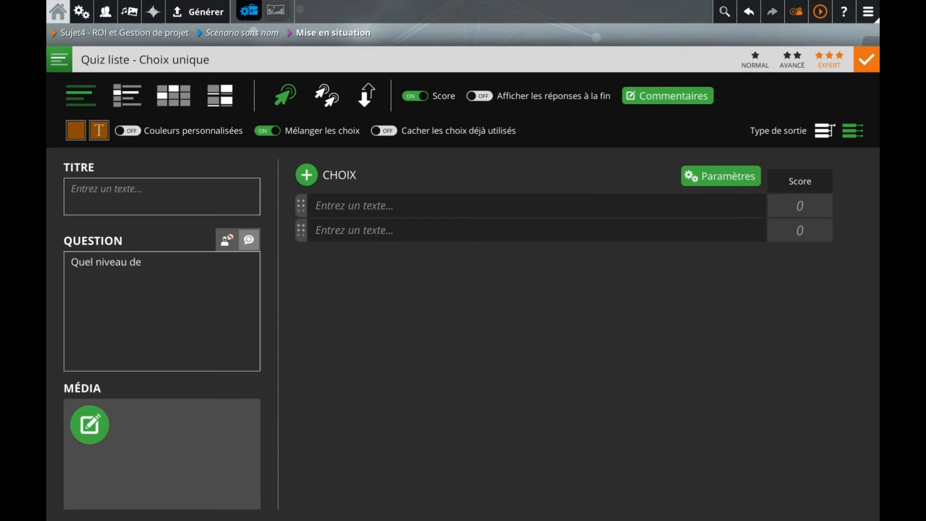
{"action": "key", "text": "BackSpace"}
{"action": "key", "text": "BackSpace"}
{"action": "type", "text": "'investissement voulez-vous mettre"}
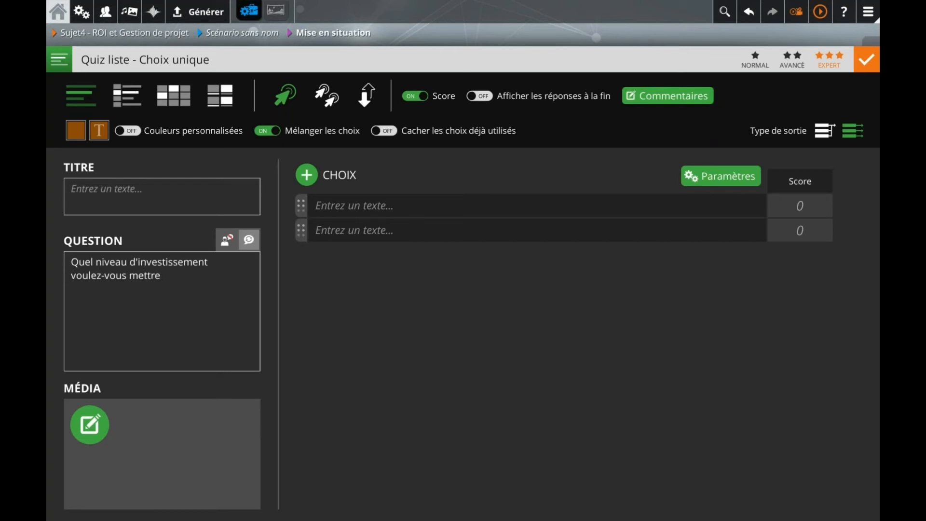
{"action": "type", "text": "pour le graphisme ?"}
- Enter the three quiz choices Bas, Moyen and Haut
{"action": "left_click", "coordinate": [413, 202]}
{"action": "type", "text": "Bas"}
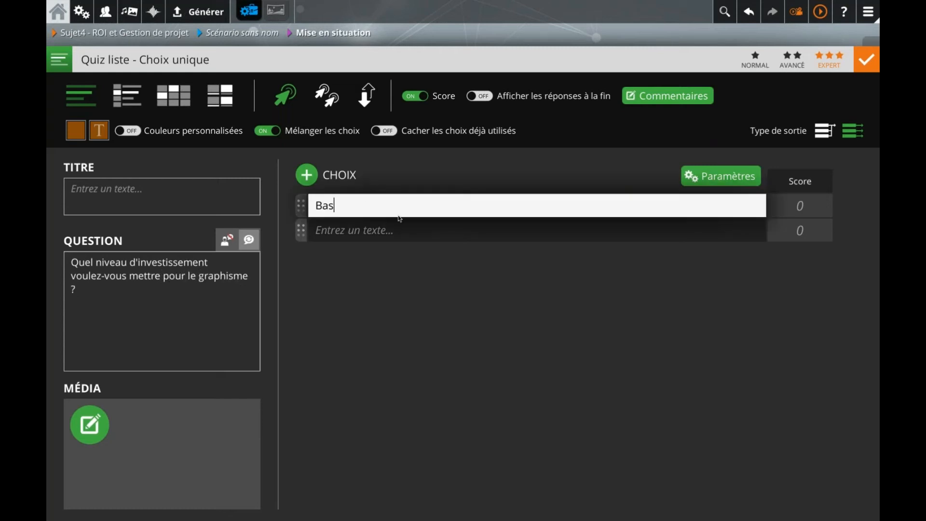
{"action": "key", "text": "Return"}
{"action": "type", "text": "Moyen"}
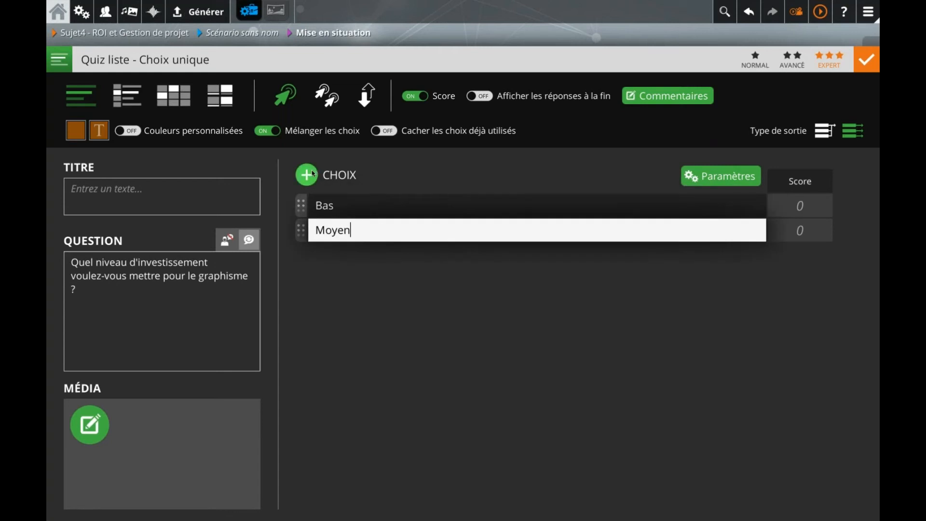
{"action": "key", "text": "Return"}
{"action": "type", "text": "Haut"}
{"action": "left_click", "coordinate": [412, 320]}
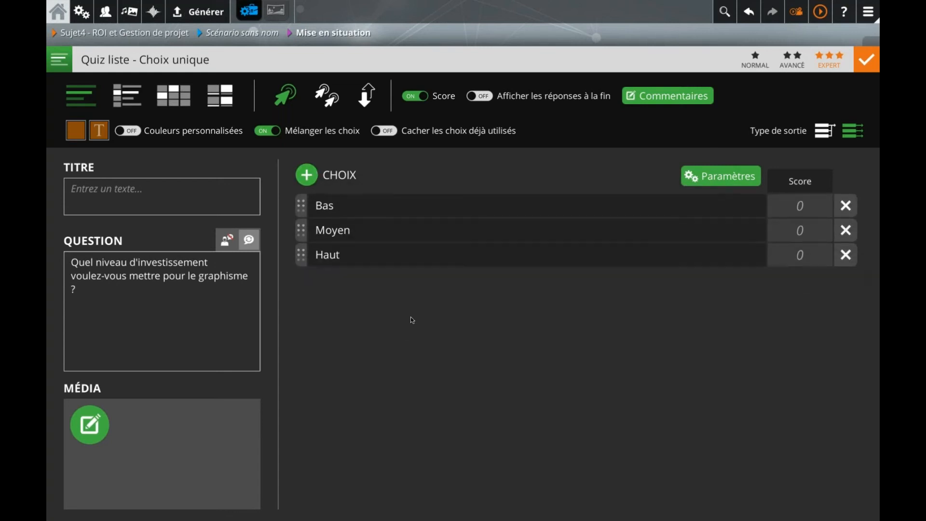
- Turn off Score and Mélanger les choix for the quiz, and close it
{"action": "left_click", "coordinate": [424, 100]}
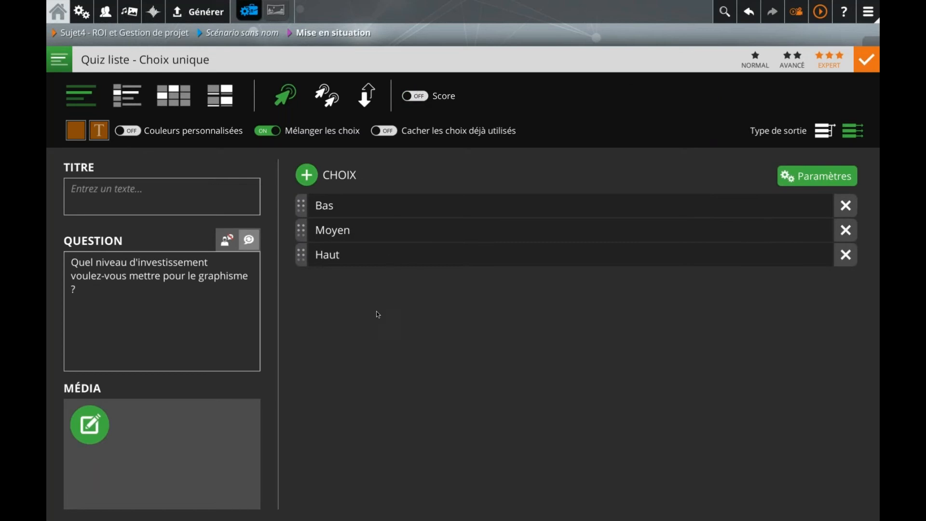
{"action": "left_click", "coordinate": [268, 131]}
{"action": "left_click", "coordinate": [867, 59]}
- Duplicate the quiz block, place the copy below the original and link it to the niveauGraphismes output
{"action": "left_click", "coordinate": [578, 195]}
{"action": "left_click_drag", "start_coordinate": [518, 275], "coordinate": [603, 303]}
{"action": "left_click_drag", "start_coordinate": [495, 243], "coordinate": [587, 304]}
- In the duplicated quiz, replace "graphisme" with "développement" in the question and close the quiz
{"action": "double_click", "coordinate": [587, 313]}
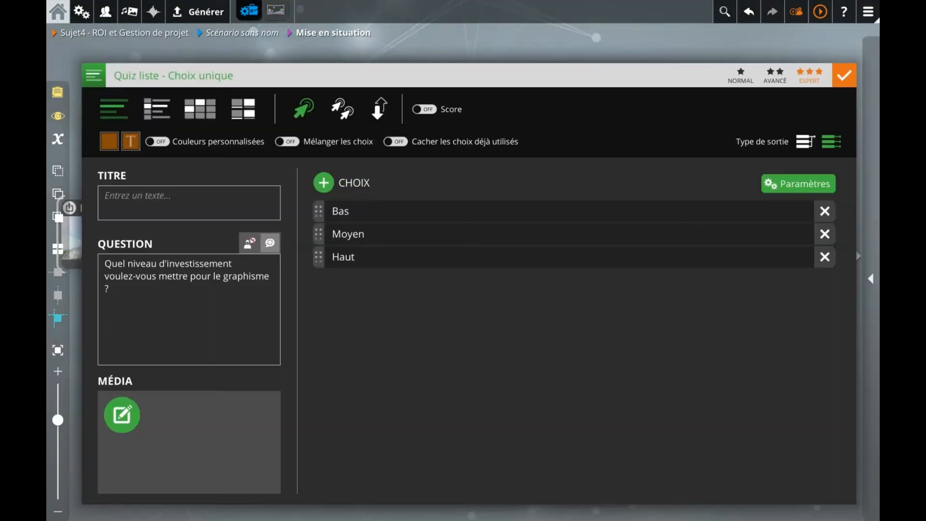
{"action": "triple_click", "coordinate": [180, 266]}
{"action": "left_click_drag", "start_coordinate": [199, 276], "coordinate": [249, 276]}
{"action": "type", "text": "développement"}
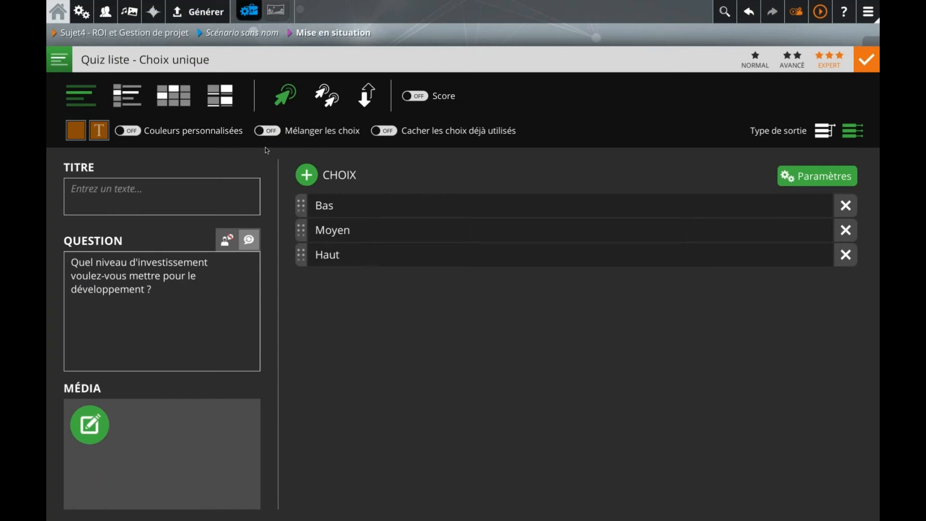
{"action": "left_click", "coordinate": [520, 36]}
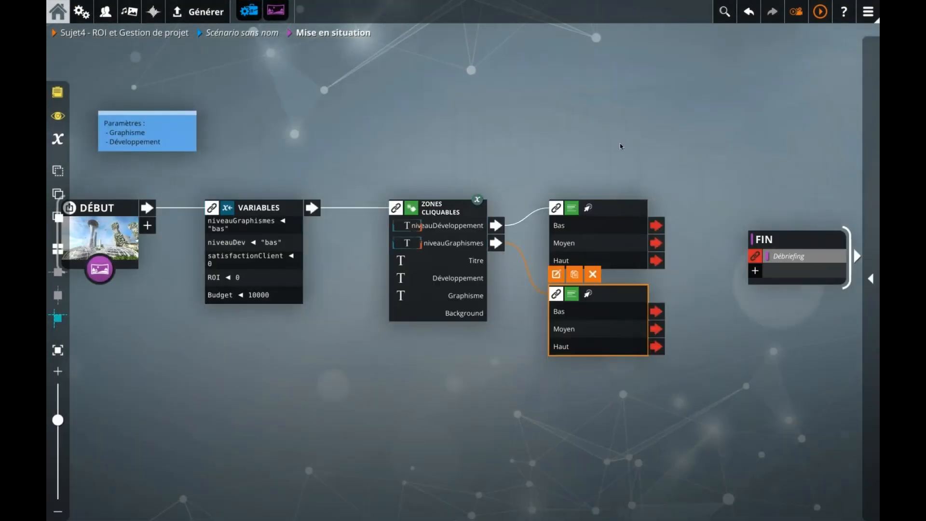
- Swap the two quizzes' order and links so the développement quiz follows niveauDéveloppement and the graphisme quiz follows niveauGraphismes, and move FIN farther away
{"action": "left_click_drag", "start_coordinate": [620, 143], "coordinate": [520, 143]}
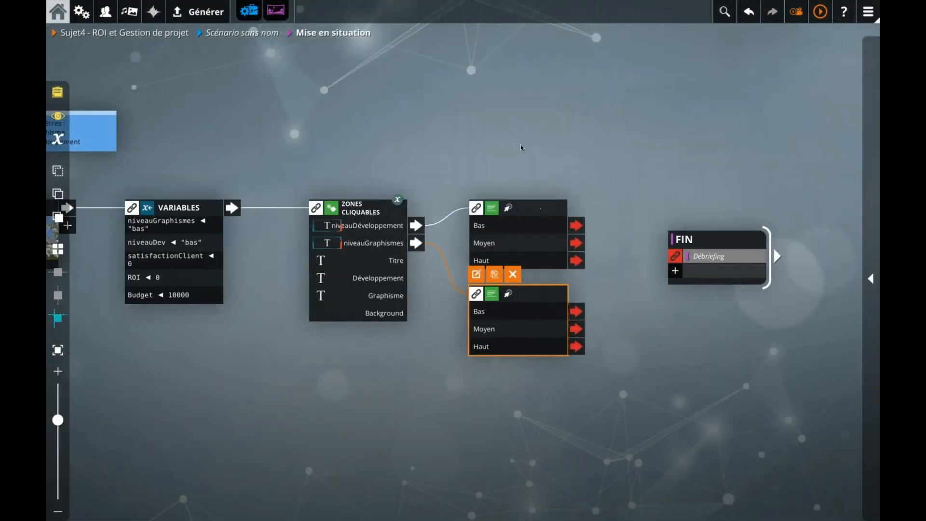
{"action": "left_click", "coordinate": [435, 266]}
{"action": "left_click", "coordinate": [436, 264]}
{"action": "left_click", "coordinate": [436, 221]}
{"action": "left_click", "coordinate": [436, 222]}
{"action": "left_click_drag", "start_coordinate": [527, 227], "coordinate": [527, 408]}
{"action": "left_click_drag", "start_coordinate": [505, 250], "coordinate": [516, 423]}
{"action": "left_click_drag", "start_coordinate": [516, 330], "coordinate": [484, 213]}
{"action": "left_click_drag", "start_coordinate": [691, 271], "coordinate": [796, 270]}
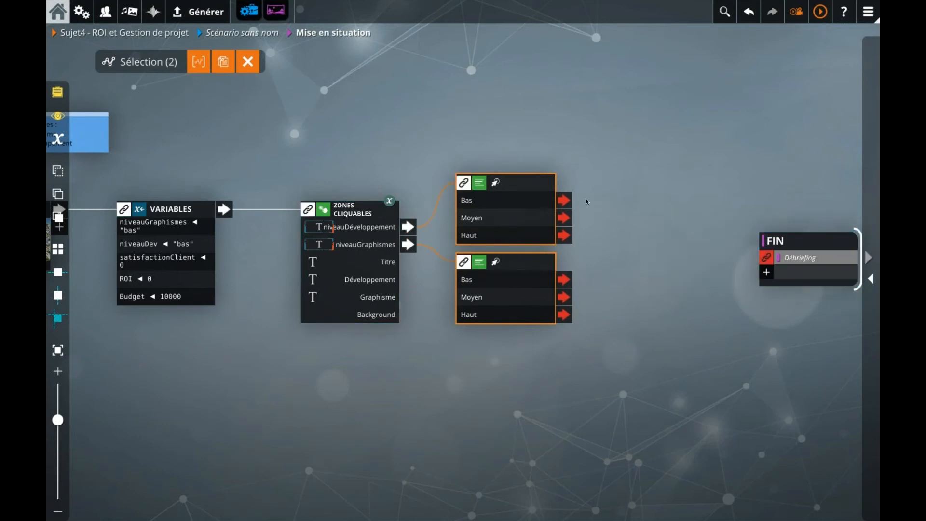
- Add a Variables block linked to the Bas output of the développement quiz and line it up with the quiz
{"action": "left_click", "coordinate": [326, 269]}
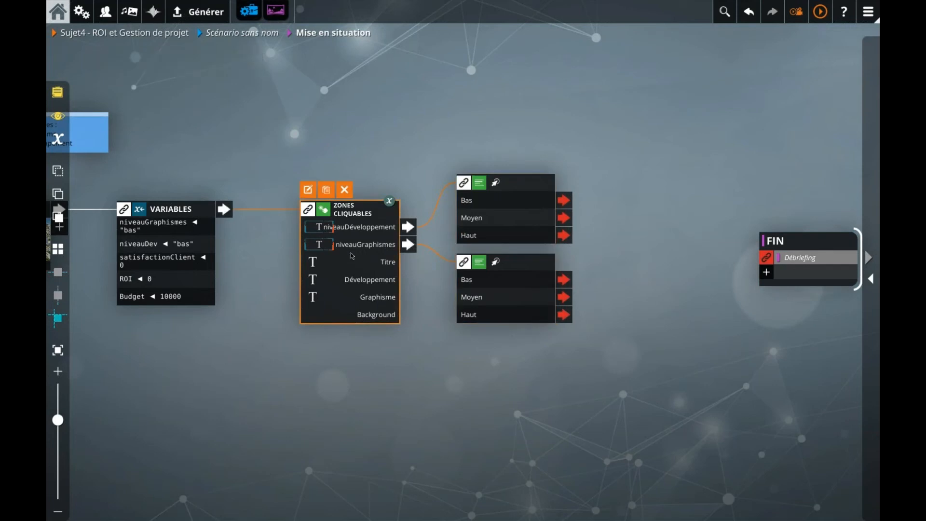
{"action": "mouse_move", "coordinate": [389, 205]}
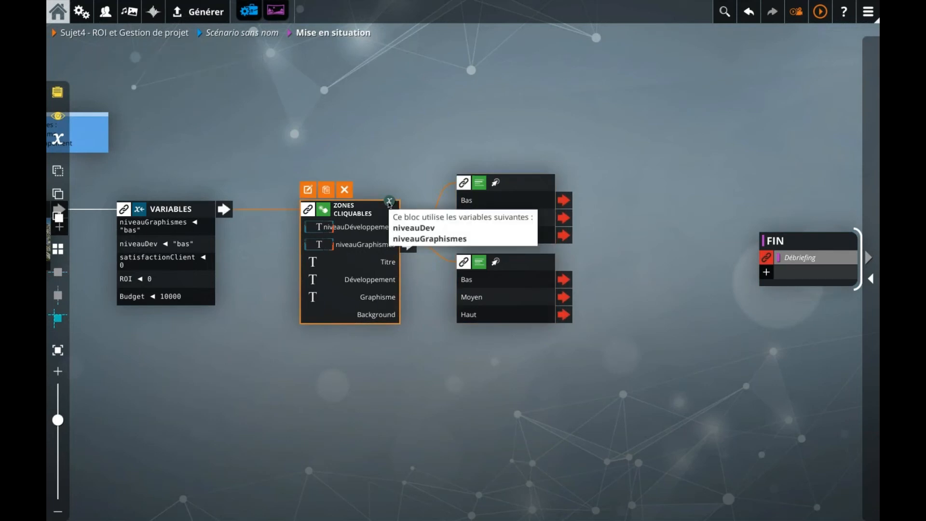
{"action": "left_click", "coordinate": [492, 221]}
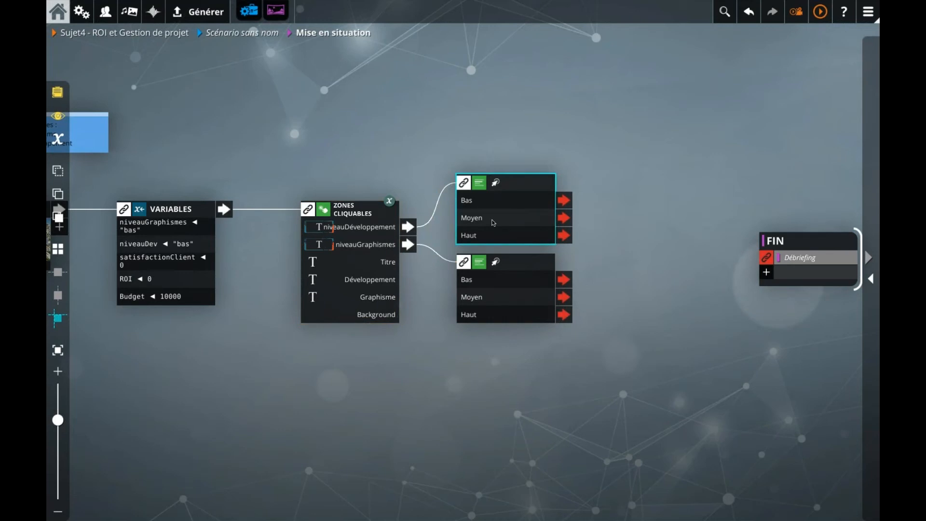
{"action": "key", "text": "space"}
{"action": "type", "text": "var"}
{"action": "key", "text": "Return"}
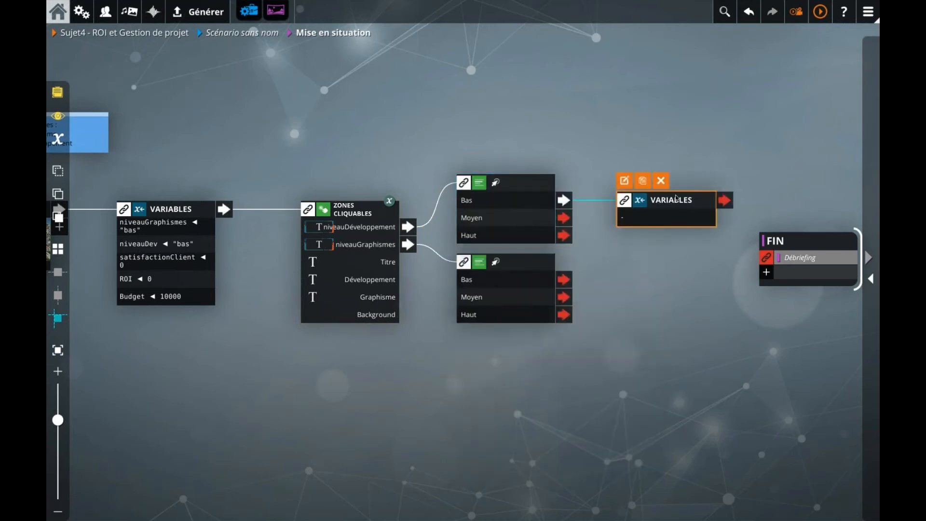
{"action": "left_click_drag", "start_coordinate": [677, 199], "coordinate": [677, 182]}
- Assign "bas" to the variable niveauDev in the new Variables block
{"action": "double_click", "coordinate": [677, 182]}
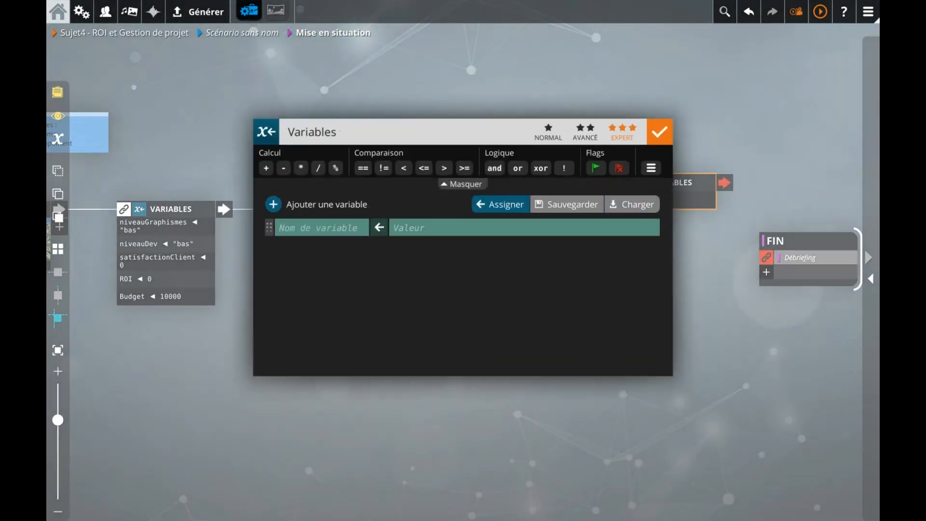
{"action": "left_click", "coordinate": [312, 228]}
{"action": "type", "text": "niva"}
{"action": "key", "text": "BackSpace"}
{"action": "key", "text": "Return"}
{"action": "key", "text": "Tab"}
{"action": "type", "text": "\"bas\""}
{"action": "key", "text": "Return"}
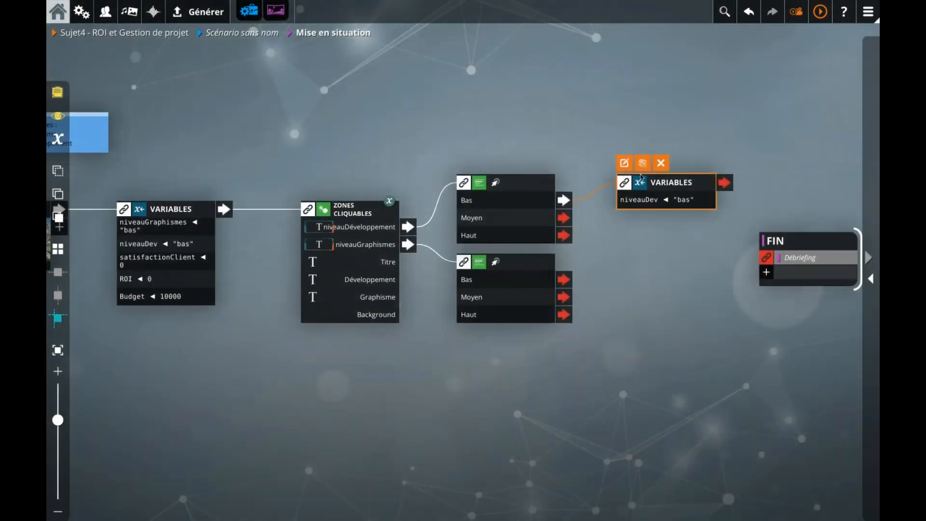
- Duplicate the niveauDev Variables block twice, linking the copies to the développement quiz's Moyen and Haut outputs
{"action": "left_click", "coordinate": [642, 162]}
{"action": "left_click_drag", "start_coordinate": [553, 292], "coordinate": [666, 238]}
{"action": "left_click_drag", "start_coordinate": [563, 222], "coordinate": [624, 218]}
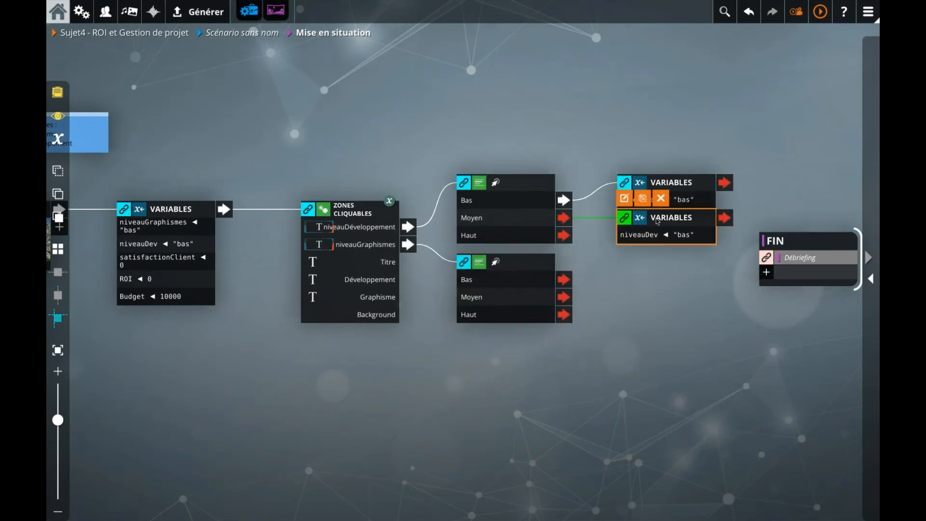
{"action": "left_click", "coordinate": [642, 198]}
{"action": "left_click_drag", "start_coordinate": [626, 279], "coordinate": [701, 256]}
{"action": "left_click_drag", "start_coordinate": [641, 302], "coordinate": [438, 309]}
{"action": "left_click_drag", "start_coordinate": [361, 243], "coordinate": [443, 260]}
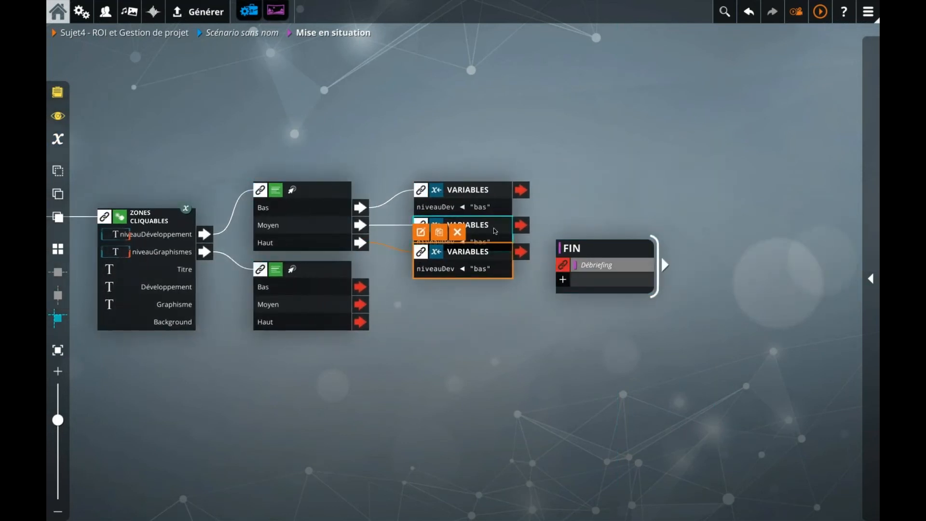
- Set niveauDev to "moyen" in the Variables block linked to the Moyen output
{"action": "double_click", "coordinate": [493, 229]}
{"action": "left_click", "coordinate": [414, 228]}
{"action": "type", "text": "\""}
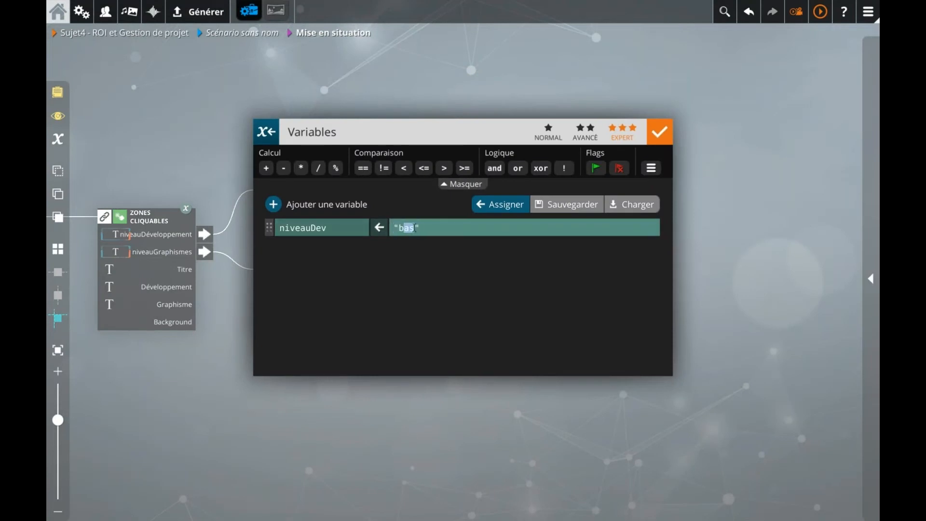
{"action": "type", "text": "moyen"}
{"action": "left_click", "coordinate": [734, 192]}
- Set niveauDev to "haut" in the Variables block linked to the Haut output
{"action": "double_click", "coordinate": [470, 266]}
{"action": "left_click", "coordinate": [413, 226]}
{"action": "type", "text": "\"haut"}
{"action": "left_click", "coordinate": [721, 244]}
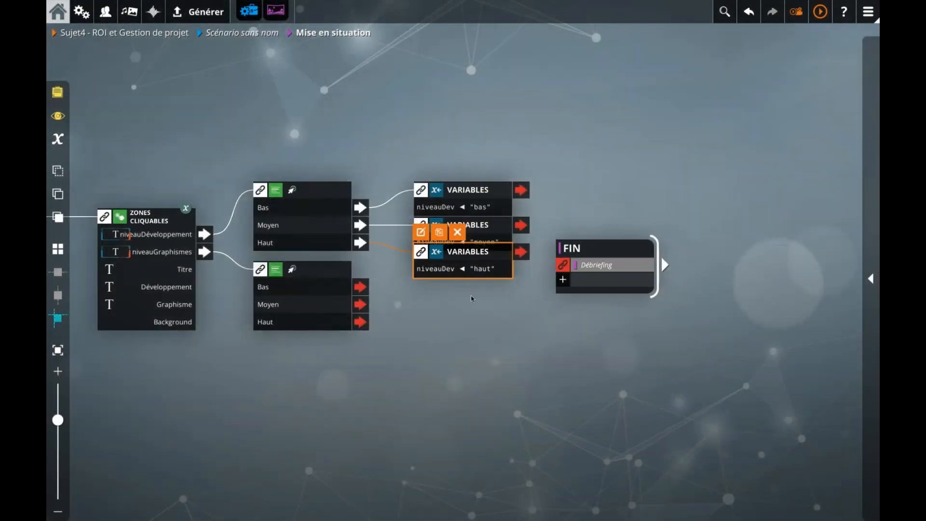
- Copy the three Variables blocks beside the graphisme quiz and link them to its Bas, Moyen and Haut outputs
{"action": "left_click_drag", "start_coordinate": [461, 175], "coordinate": [454, 302]}
{"action": "key", "text": "ctrl+c"}
{"action": "key", "text": "ctrl+v"}
{"action": "left_click_drag", "start_coordinate": [490, 223], "coordinate": [470, 317]}
{"action": "left_click_drag", "start_coordinate": [312, 297], "coordinate": [311, 335]}
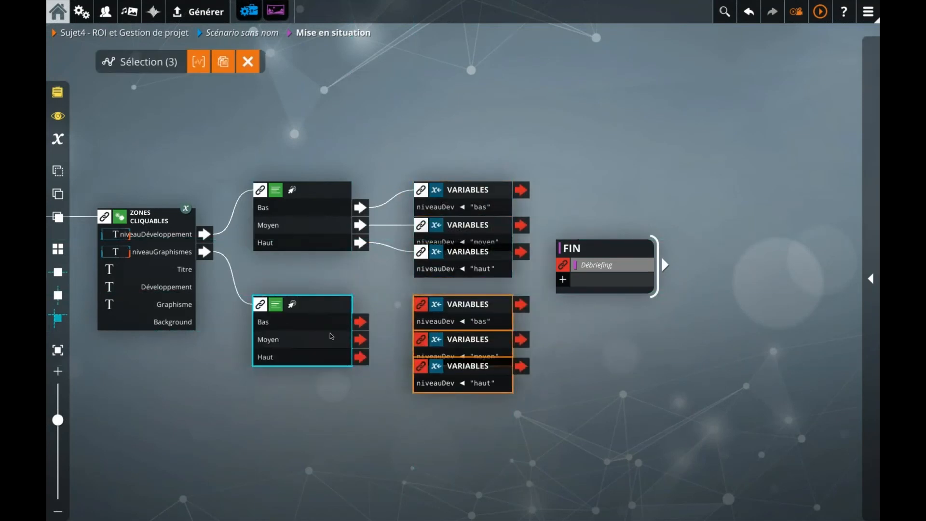
{"action": "left_click_drag", "start_coordinate": [389, 320], "coordinate": [420, 339]}
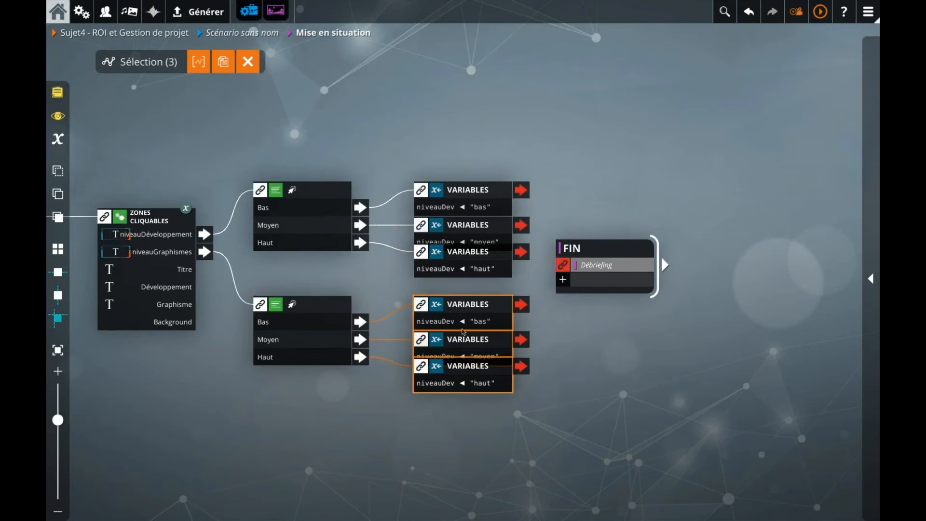
- Change the variable to niveauGraphismes in the Variables block linked to the graphisme quiz's Bas output
{"action": "left_click", "coordinate": [475, 313]}
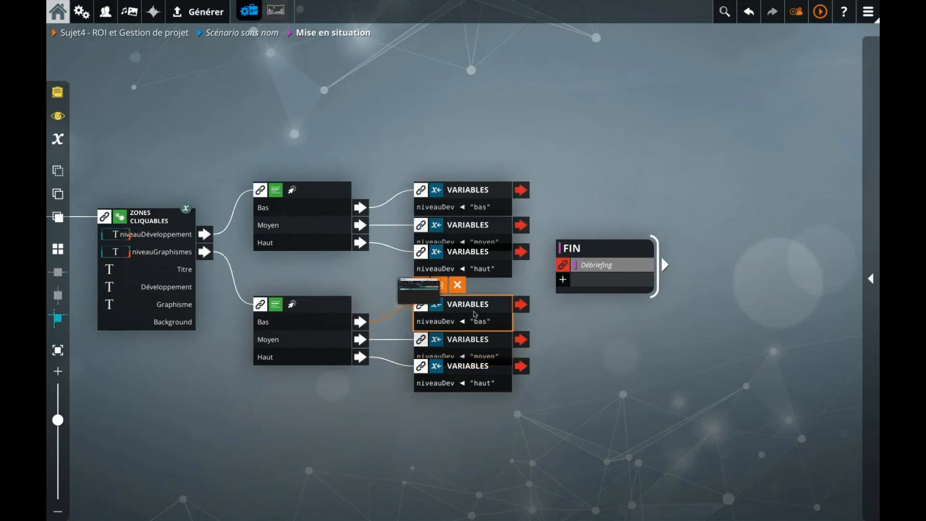
{"action": "double_click", "coordinate": [475, 314]}
{"action": "left_click", "coordinate": [322, 224]}
{"action": "left_click_drag", "start_coordinate": [313, 226], "coordinate": [310, 225]}
{"action": "type", "text": "Graphismes"}
{"action": "key", "text": "Return"}
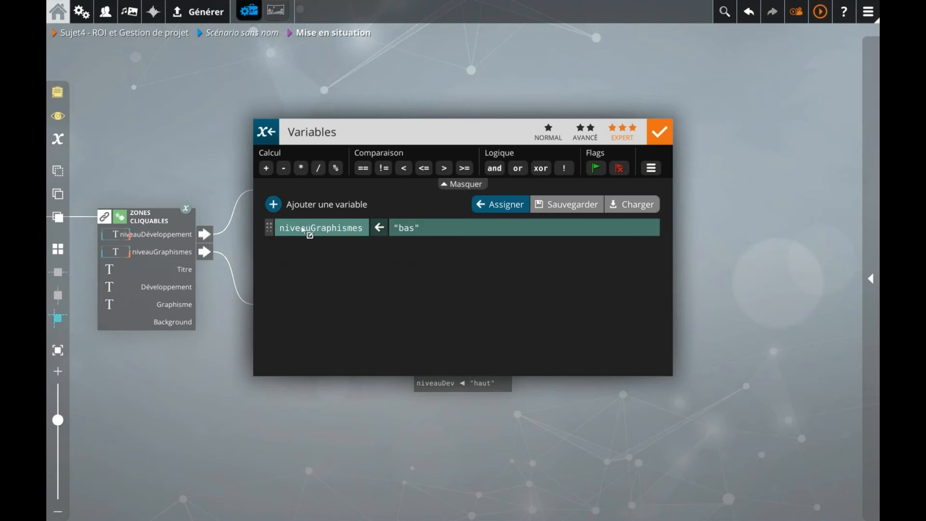
{"action": "left_click", "coordinate": [229, 234]}
- Change the variable to niveauGraphismes in the Variables block linked to the graphisme quiz's Moyen output
{"action": "double_click", "coordinate": [472, 344]}
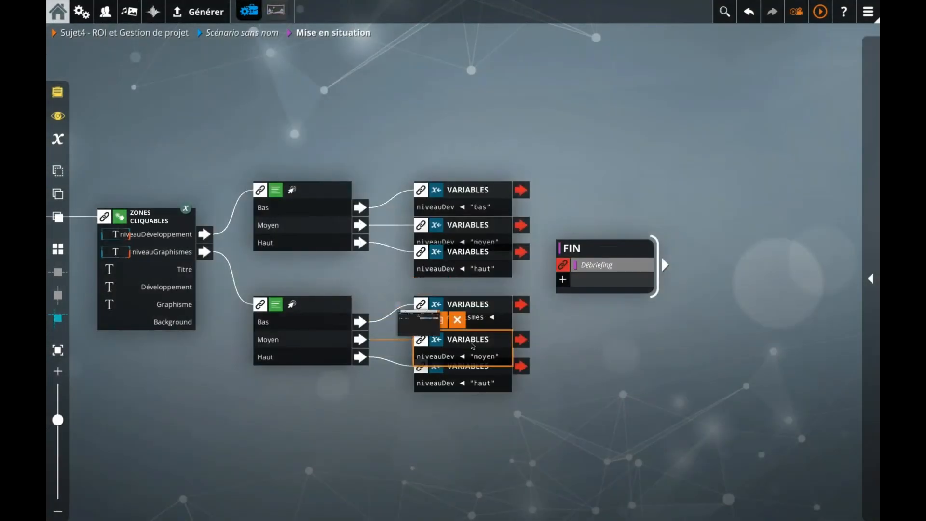
{"action": "double_click", "coordinate": [316, 228]}
{"action": "left_click_drag", "start_coordinate": [316, 228], "coordinate": [349, 229]}
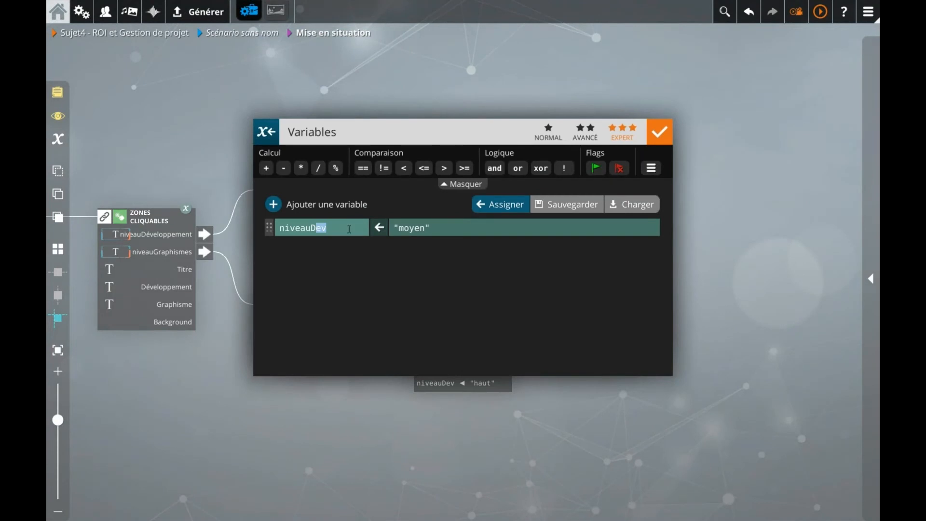
{"action": "key", "text": "BackSpace"}
{"action": "key", "text": "BackSpace"}
{"action": "type", "text": "Graphismes"}
{"action": "key", "text": "Return"}
{"action": "left_click", "coordinate": [245, 306]}
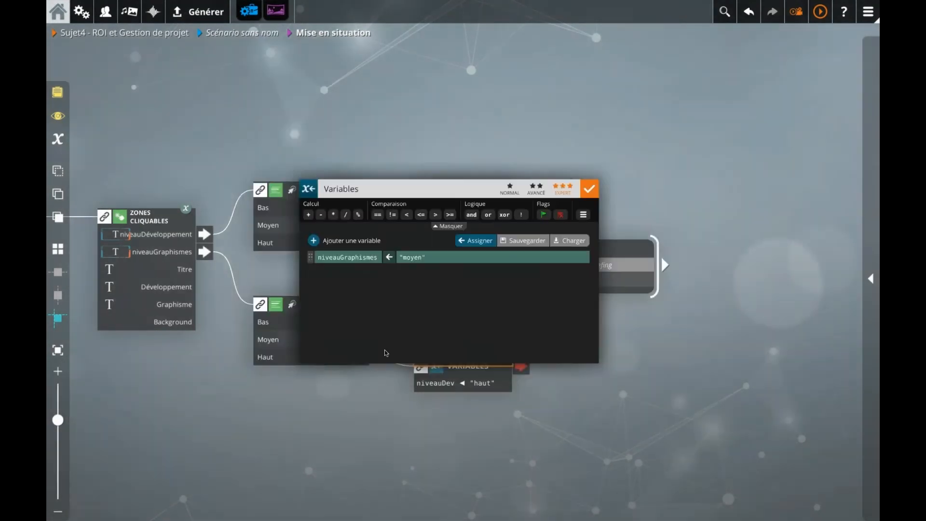
- Change the variable to niveauGraphismes in the Variables block linked to the graphisme quiz's Haut output
{"action": "double_click", "coordinate": [462, 384]}
{"action": "double_click", "coordinate": [319, 227]}
{"action": "left_click", "coordinate": [318, 227]}
{"action": "left_click_drag", "start_coordinate": [310, 228], "coordinate": [341, 226]}
{"action": "type", "text": "Graphismes"}
{"action": "key", "text": "Return"}
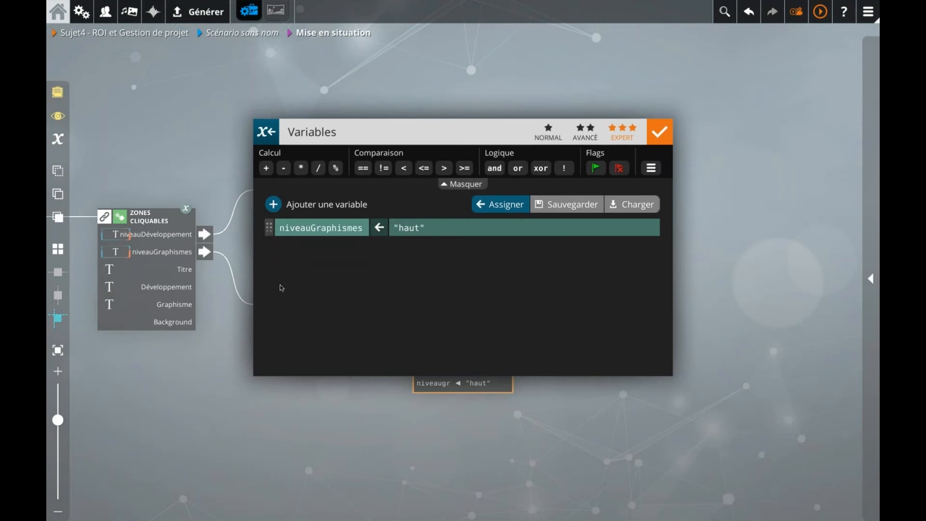
{"action": "left_click", "coordinate": [237, 315]}
- Move the FIN block farther away, add a junction block before it and link all six Variables blocks to it
{"action": "left_click_drag", "start_coordinate": [571, 245], "coordinate": [728, 240]}
{"action": "left_click", "coordinate": [491, 200]}
{"action": "type", "text": "re"}
{"action": "key", "text": "Return"}
{"action": "left_click_drag", "start_coordinate": [496, 191], "coordinate": [483, 376]}
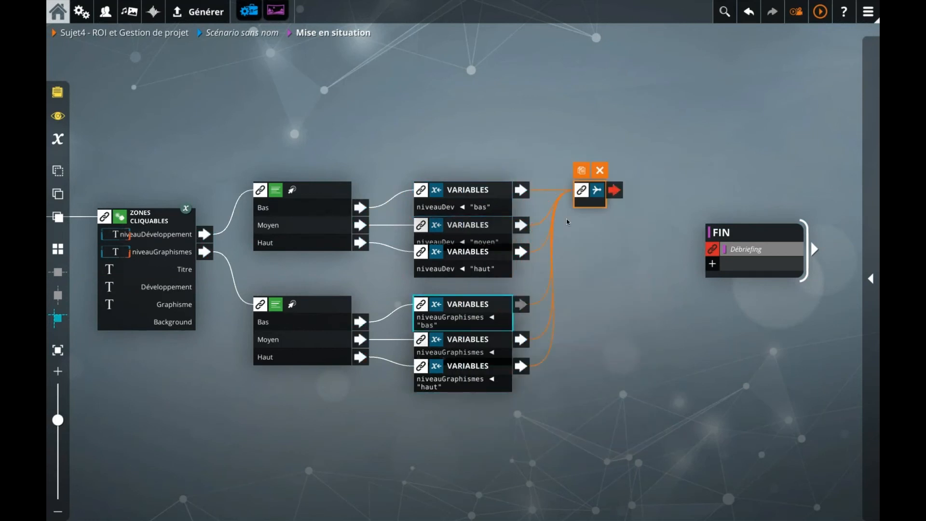
- Duplicate the junction block above the diagram, feed it from the first junction and link it back to the Zones cliquables block
{"action": "left_click", "coordinate": [582, 169]}
{"action": "left_click_drag", "start_coordinate": [598, 193], "coordinate": [362, 118]}
{"action": "left_click_drag", "start_coordinate": [305, 142], "coordinate": [401, 142]}
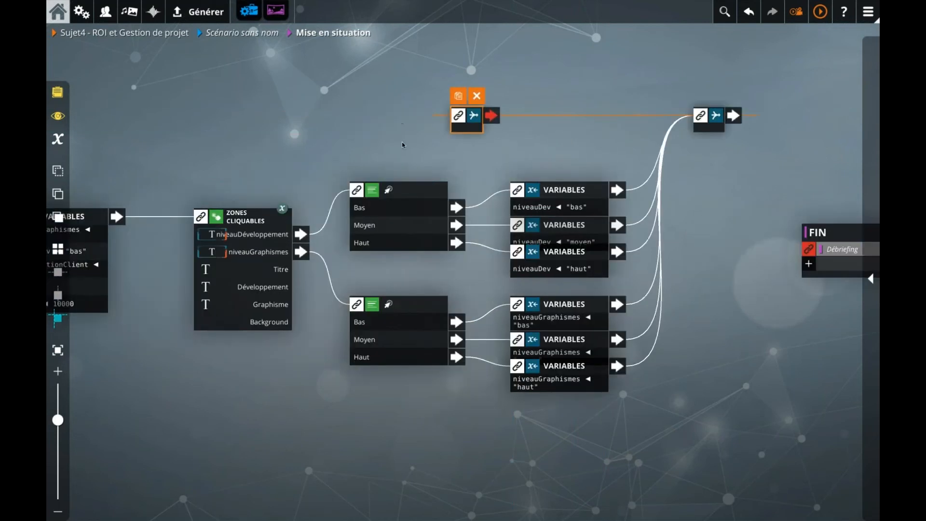
{"action": "left_click_drag", "start_coordinate": [516, 128], "coordinate": [258, 216]}
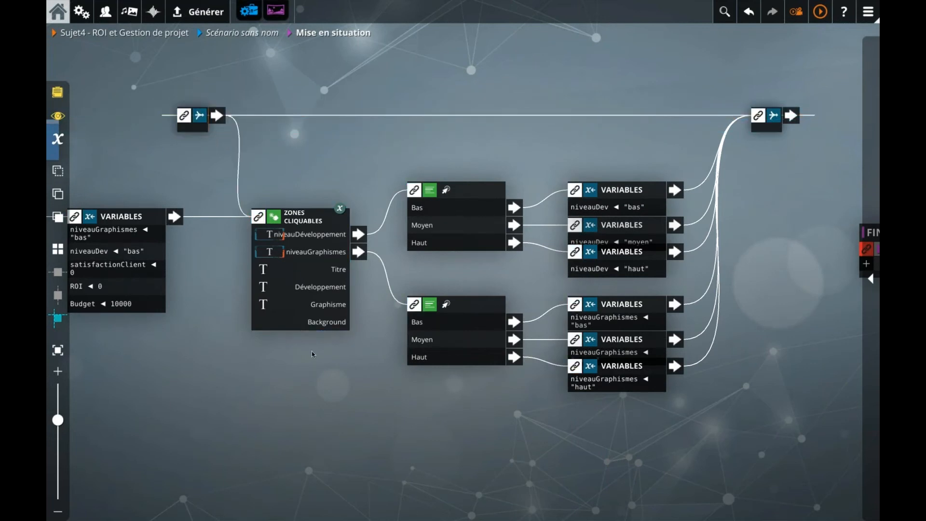
- Set the animation time (Temps d'animation) to 1 in the Zones cliquables block
{"action": "scroll", "coordinate": [348, 379], "scroll_direction": "down", "scroll_amount": 1}
{"action": "left_click_drag", "start_coordinate": [349, 379], "coordinate": [432, 354]}
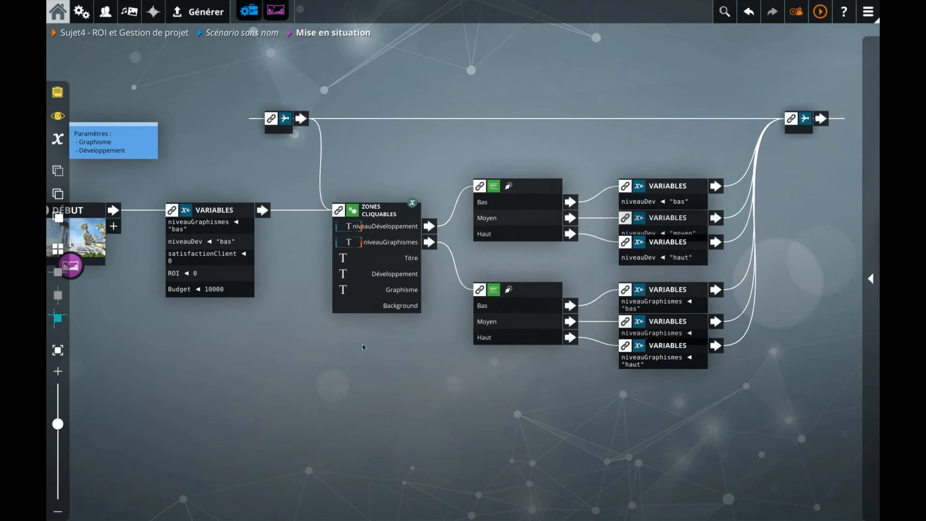
{"action": "left_click", "coordinate": [361, 259]}
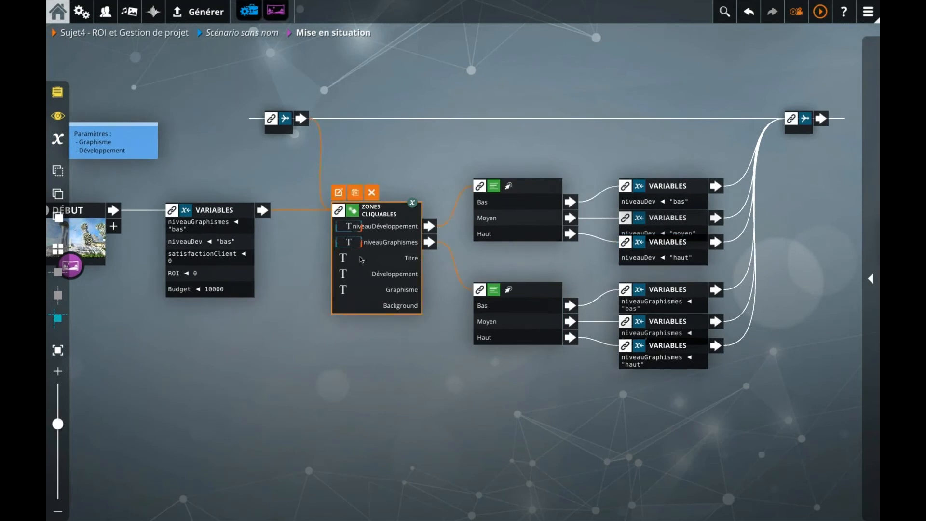
{"action": "double_click", "coordinate": [362, 255]}
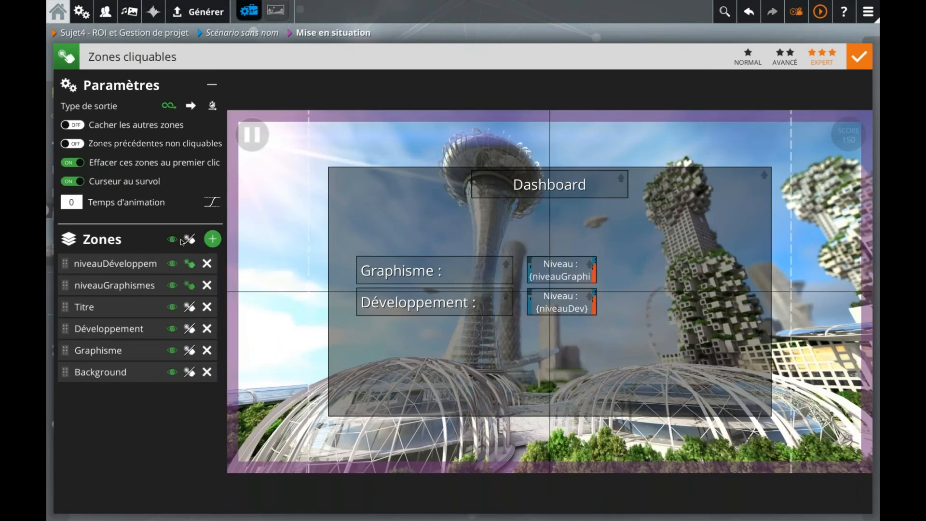
{"action": "left_click", "coordinate": [81, 201]}
{"action": "left_click", "coordinate": [567, 28]}
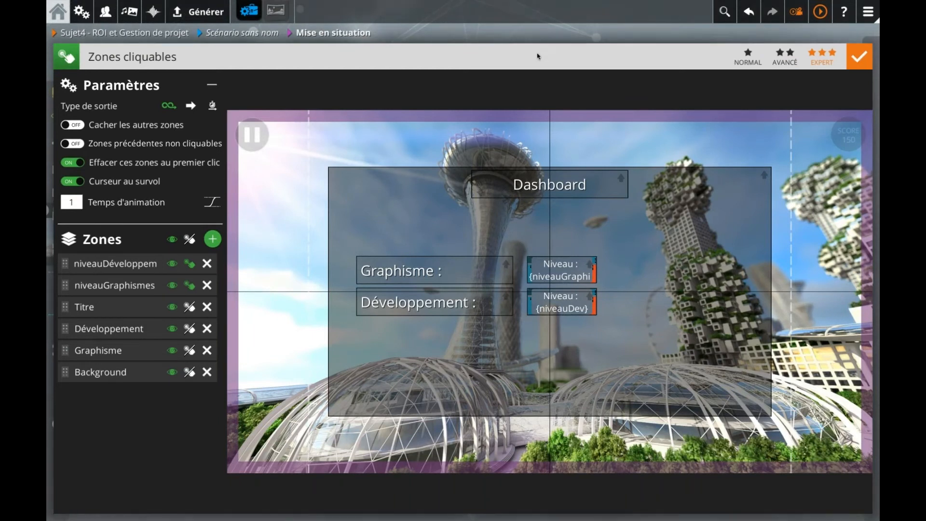
{"action": "left_click", "coordinate": [250, 225]}
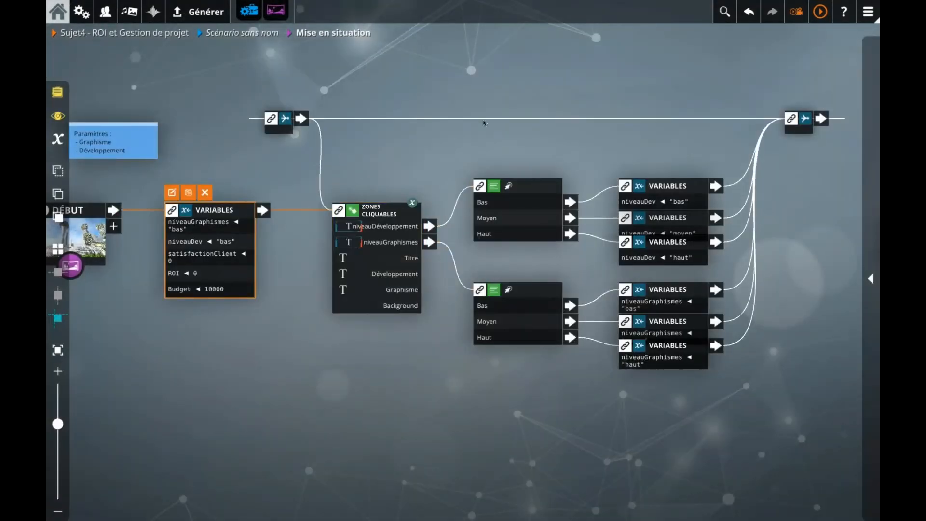
- Preview the scenario and choose Haut as the graphisme investment level from the Dashboard
{"action": "left_click", "coordinate": [816, 18]}
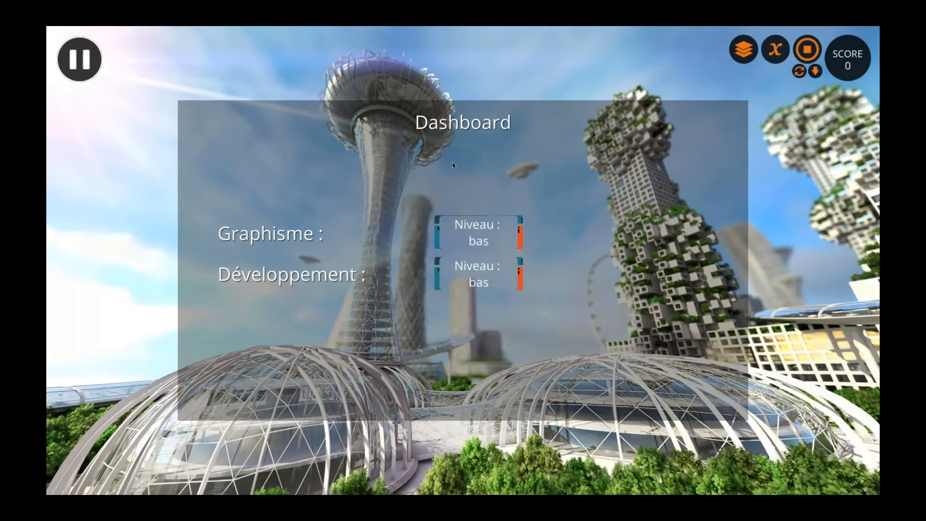
{"action": "left_click", "coordinate": [482, 232]}
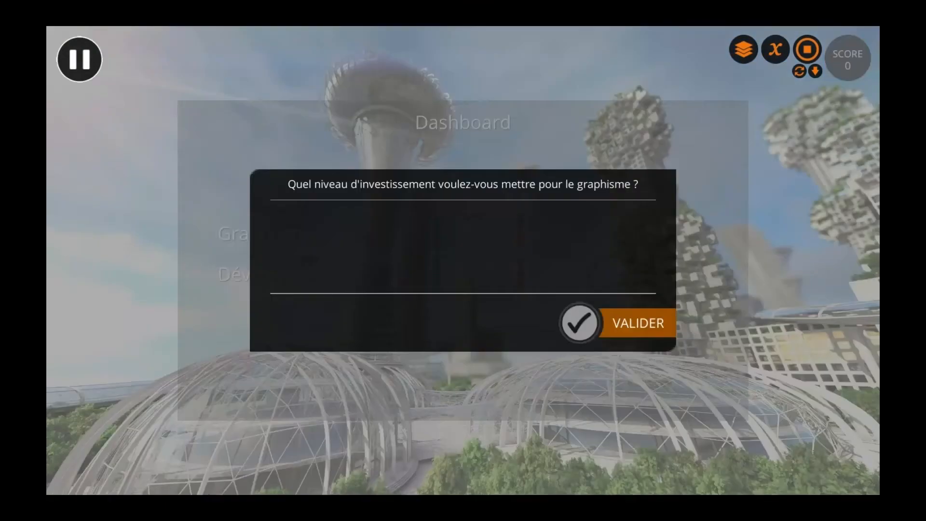
{"action": "left_click", "coordinate": [331, 246]}
{"action": "left_click", "coordinate": [318, 270]}
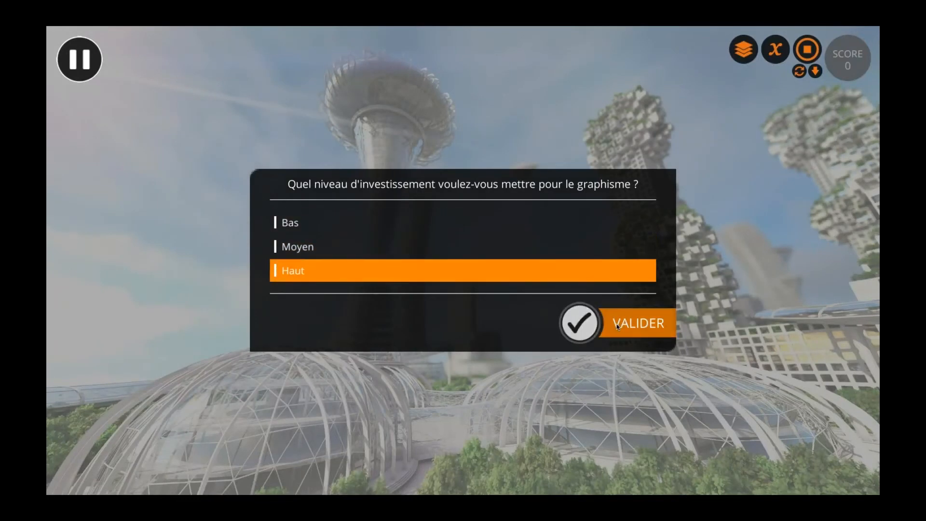
{"action": "left_click", "coordinate": [616, 323]}
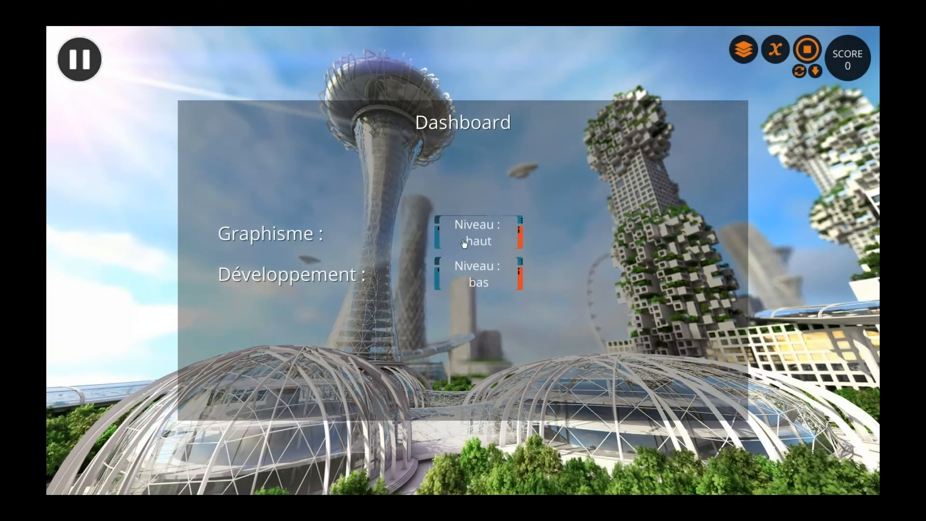
- Choose Moyen as the développement investment level in the preview, and stop the preview
{"action": "left_click", "coordinate": [501, 285]}
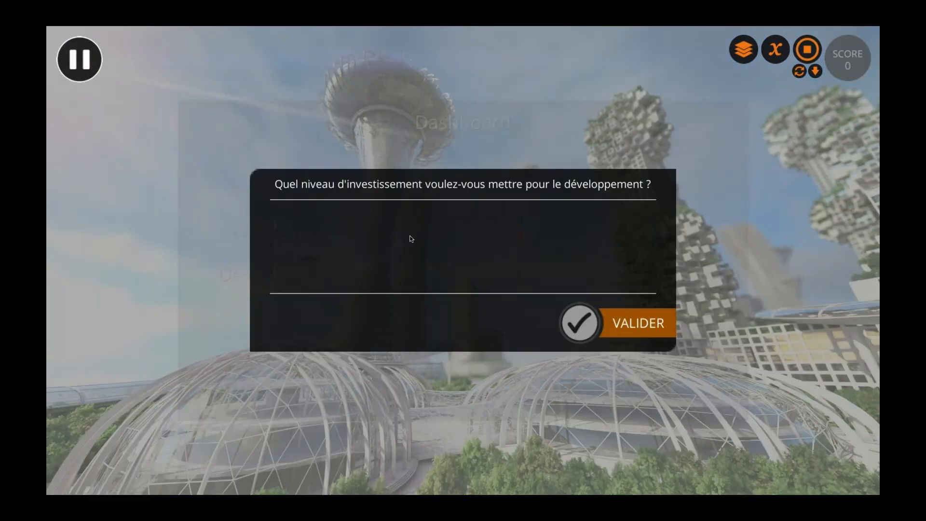
{"action": "left_click", "coordinate": [329, 218]}
{"action": "left_click", "coordinate": [496, 247]}
{"action": "left_click", "coordinate": [603, 323]}
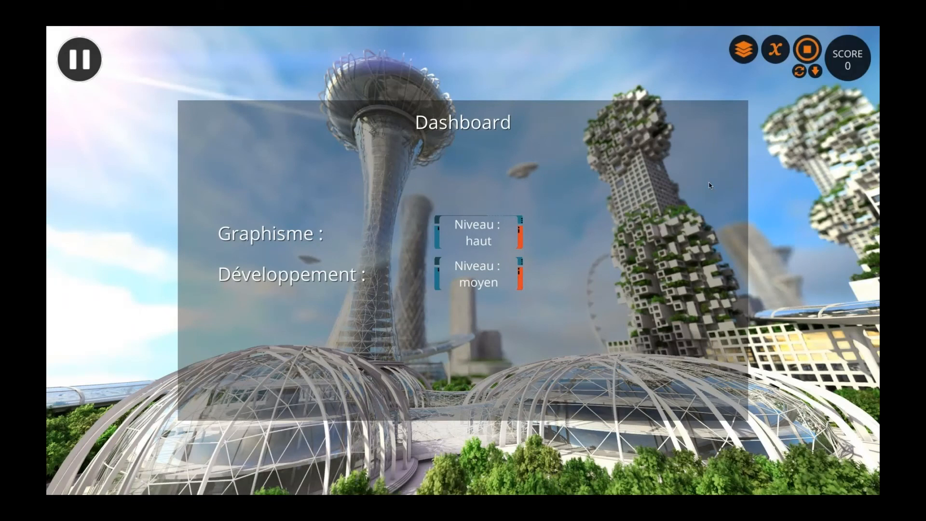
{"action": "left_click", "coordinate": [811, 50]}
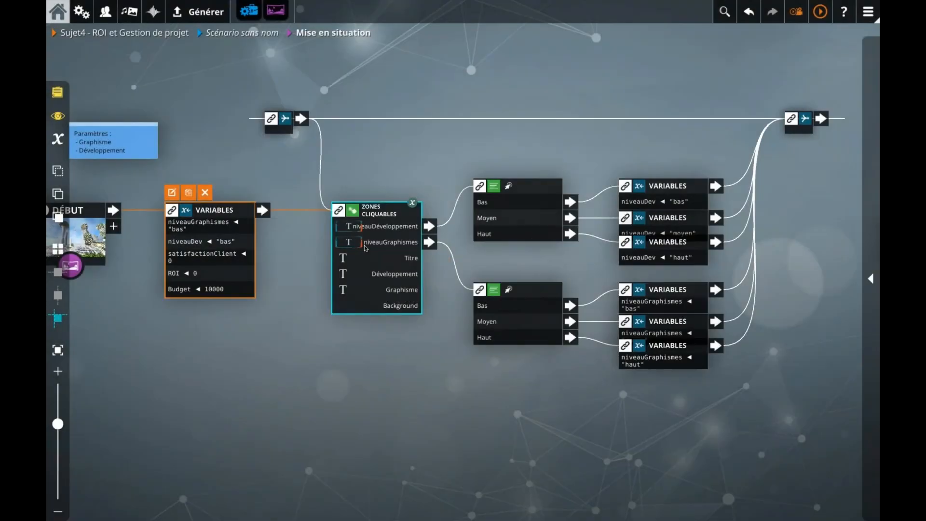
- Turn off "Effacer ces zones au premier clic" and give the niveauGraphismes zone a semi-transparent black default colour, #0000003A
{"action": "double_click", "coordinate": [364, 245]}
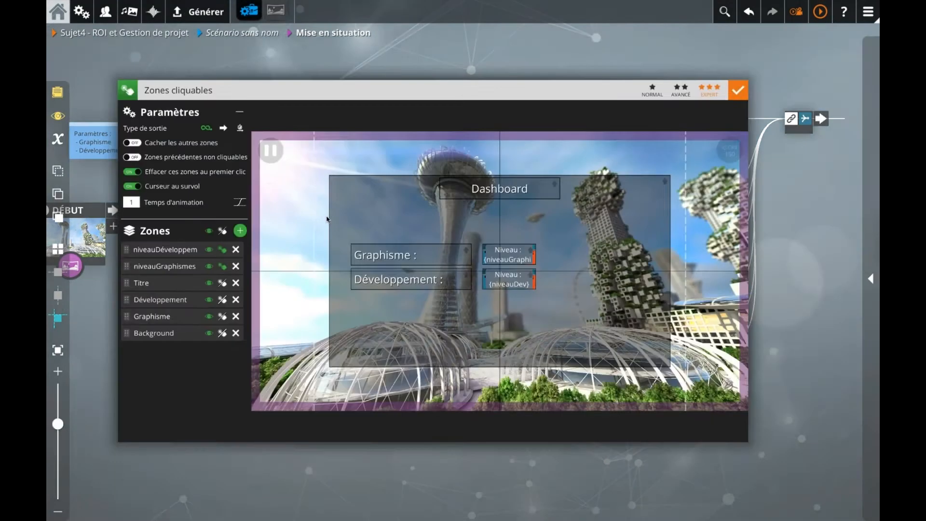
{"action": "left_click", "coordinate": [78, 166]}
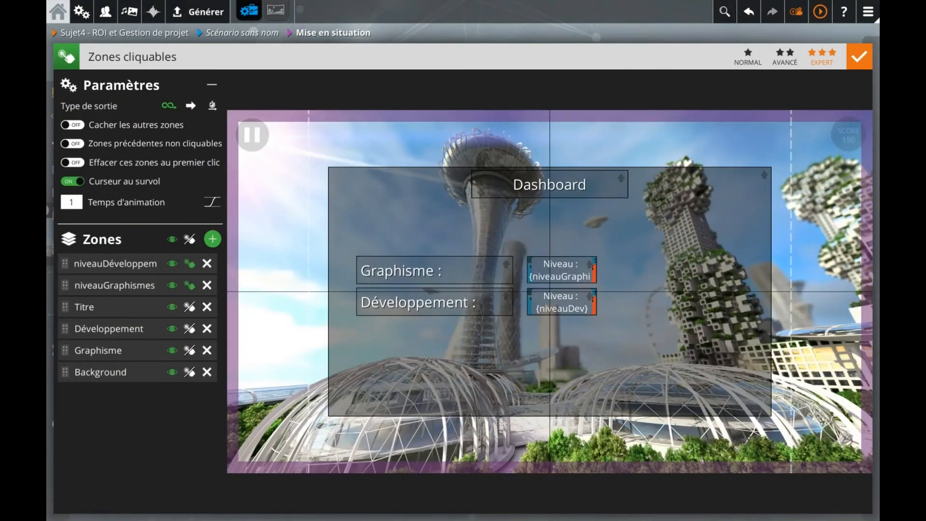
{"action": "left_click", "coordinate": [579, 271]}
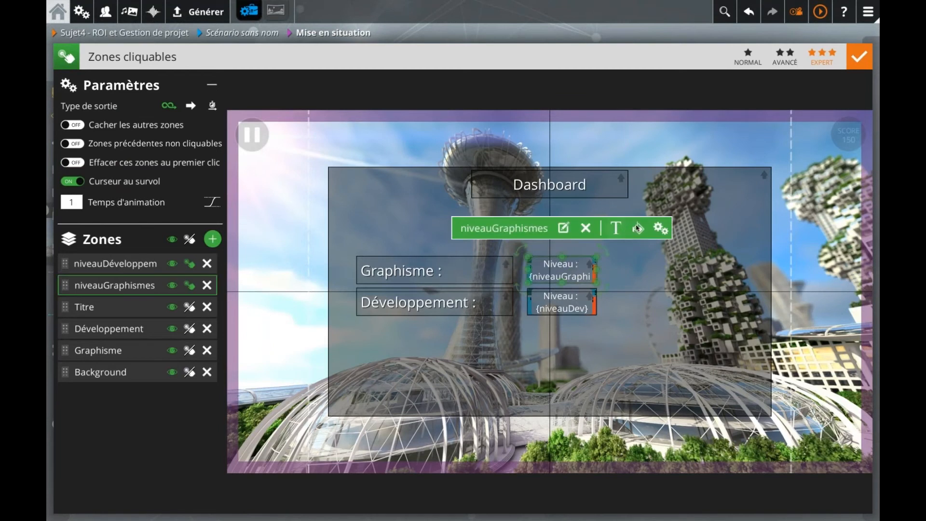
{"action": "left_click", "coordinate": [637, 228]}
{"action": "left_click", "coordinate": [724, 354]}
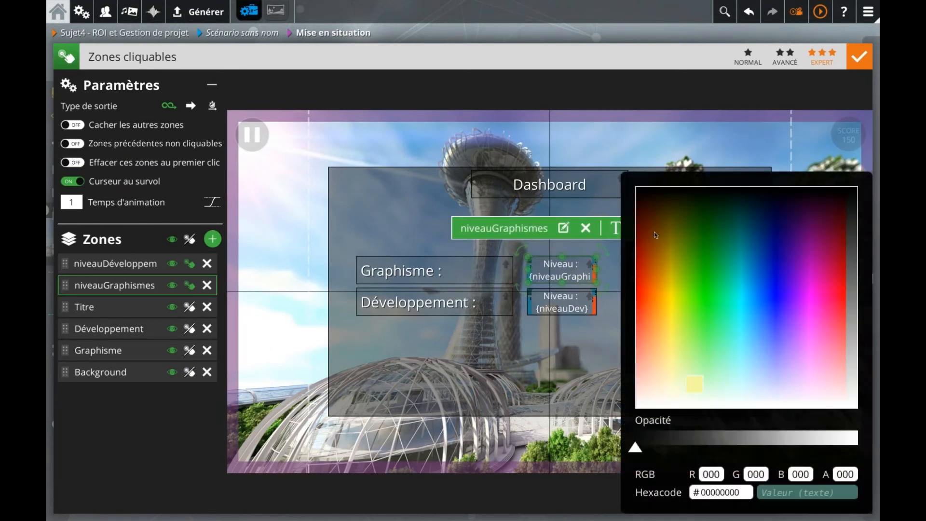
{"action": "left_click", "coordinate": [659, 195]}
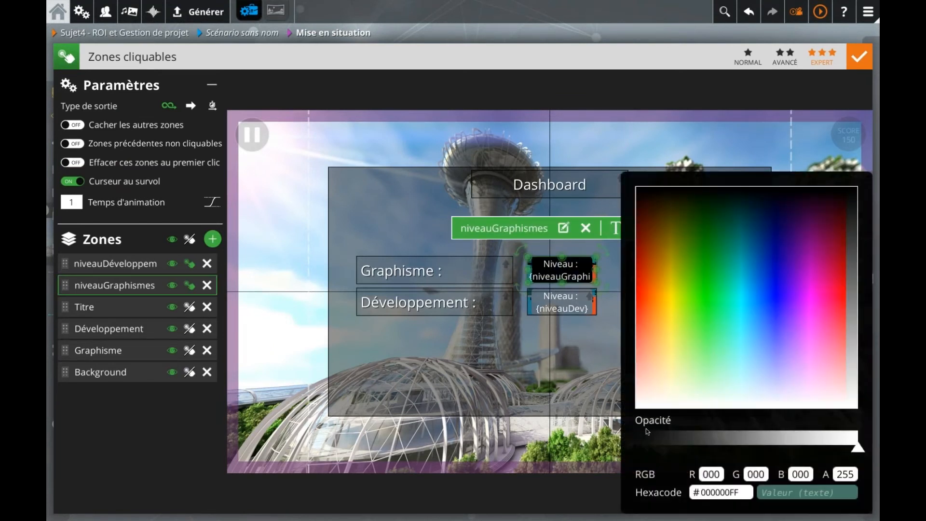
{"action": "left_click_drag", "start_coordinate": [648, 439], "coordinate": [689, 441]}
- Give the niveauDéveloppement zone a semi-transparent near-black default colour, #02020031
{"action": "left_click", "coordinate": [577, 301]}
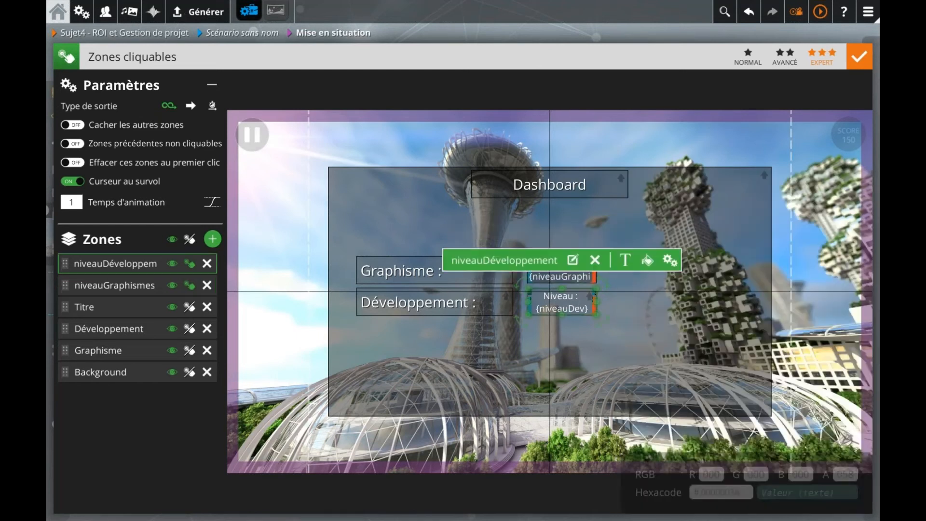
{"action": "left_click", "coordinate": [647, 260]}
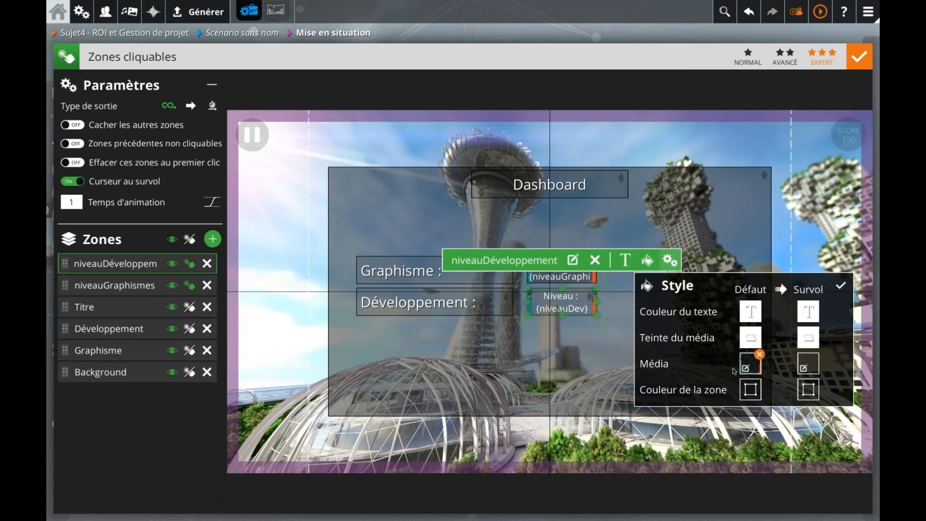
{"action": "left_click", "coordinate": [749, 395]}
{"action": "left_click", "coordinate": [671, 190]}
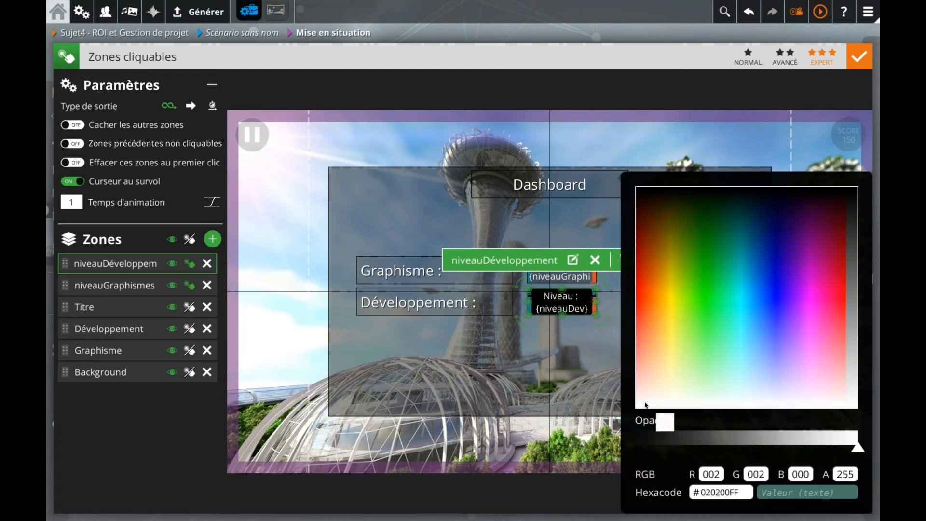
{"action": "left_click_drag", "start_coordinate": [645, 441], "coordinate": [679, 440]}
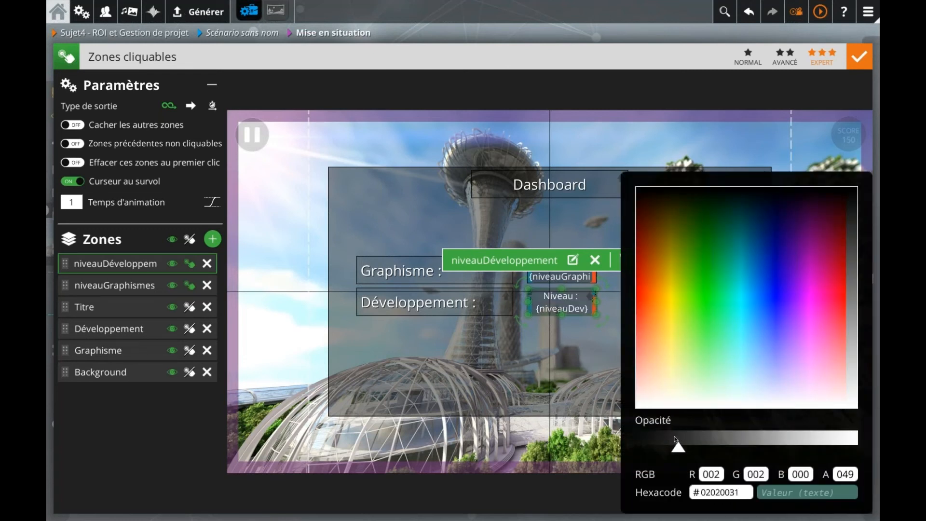
{"action": "left_click", "coordinate": [294, 333]}
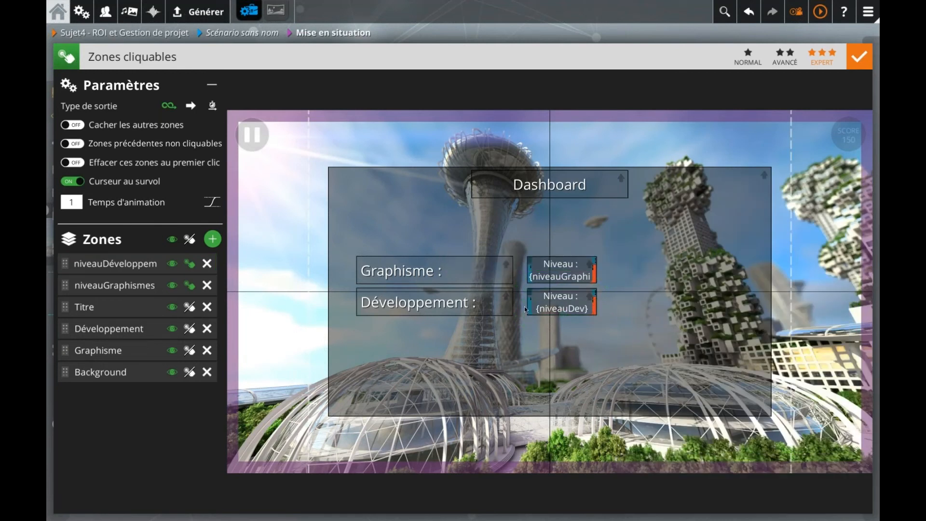
- Make the niveauGraphismes zone's hover (Survol) colour fully transparent, with opacity 0
{"action": "left_click", "coordinate": [566, 273]}
{"action": "left_click", "coordinate": [637, 228]}
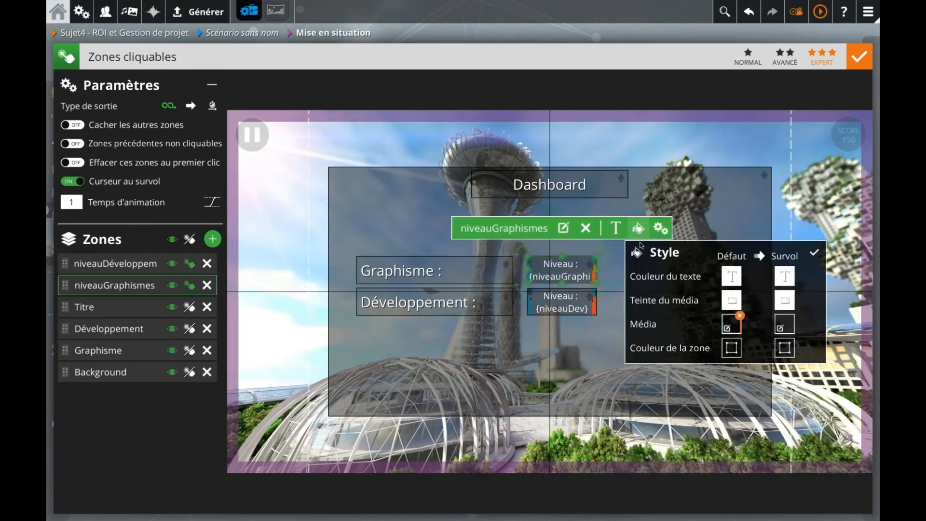
{"action": "left_click", "coordinate": [804, 361]}
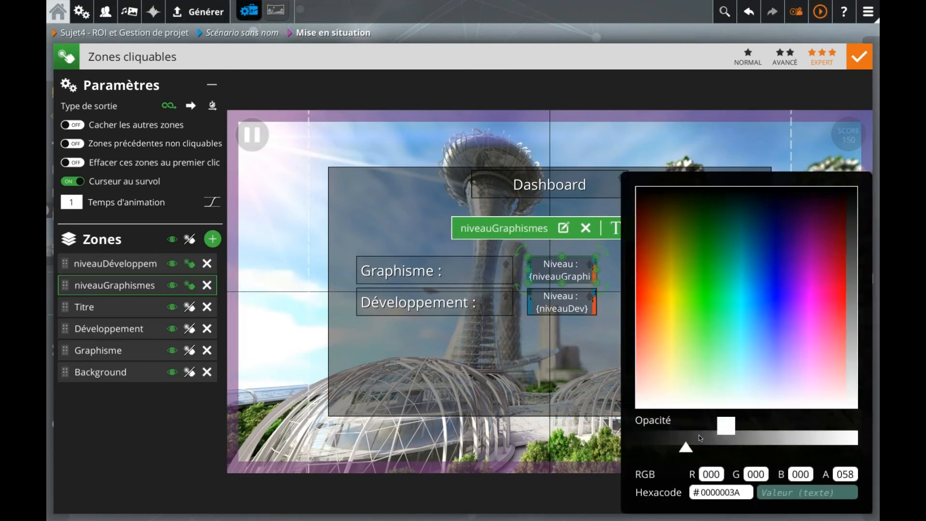
{"action": "left_click_drag", "start_coordinate": [697, 446], "coordinate": [615, 448]}
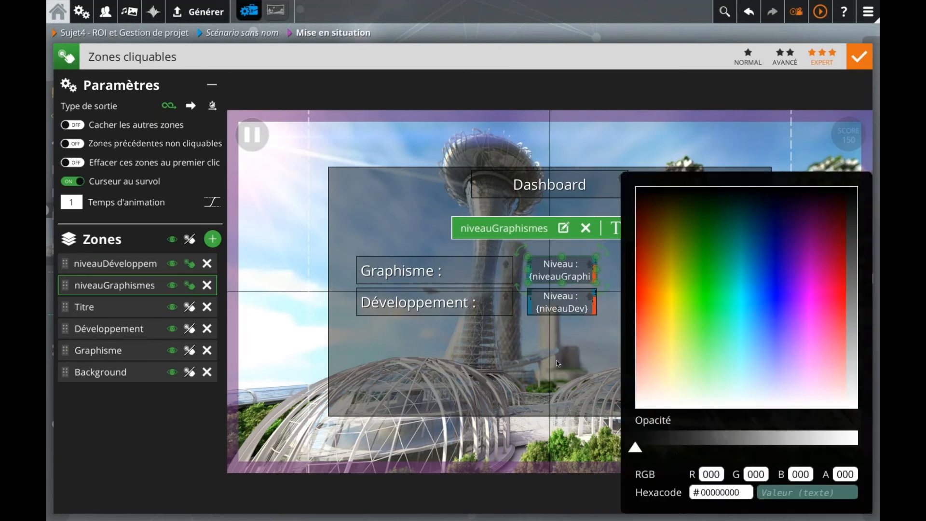
{"action": "left_click", "coordinate": [580, 347]}
{"action": "left_click", "coordinate": [283, 347]}
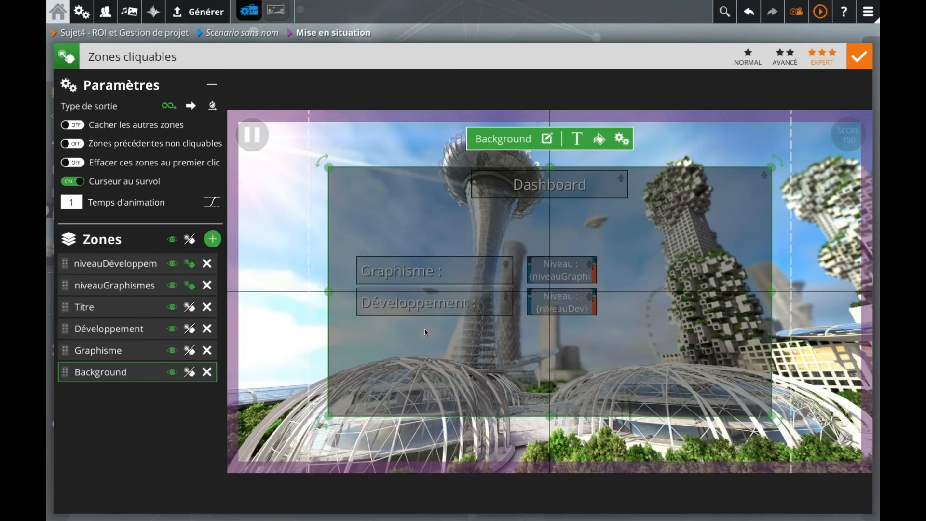
- Make the niveauDéveloppement zone's hover (Survol) colour fully transparent, with opacity 0, and close the Zones cliquables editor
{"action": "left_click", "coordinate": [576, 309]}
{"action": "left_click", "coordinate": [648, 260]}
{"action": "left_click", "coordinate": [816, 396]}
{"action": "left_click_drag", "start_coordinate": [673, 448], "coordinate": [435, 419]}
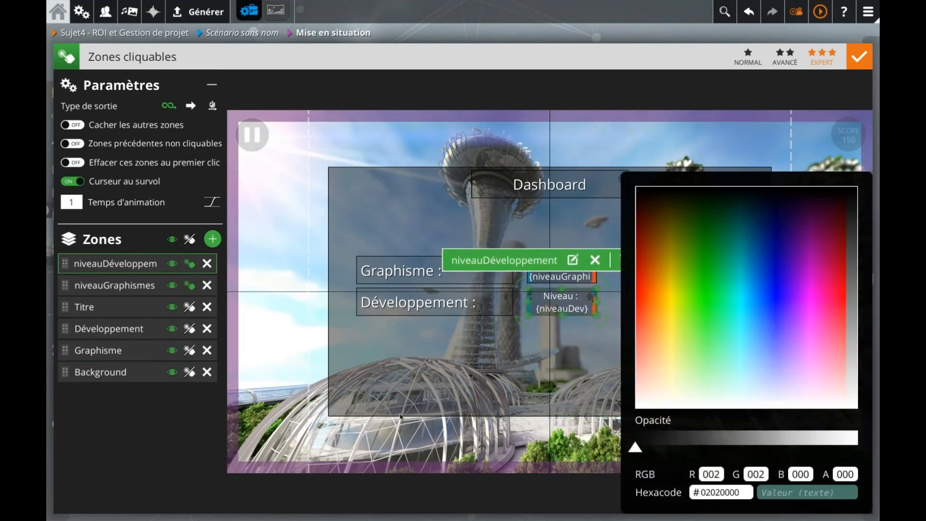
{"action": "left_click", "coordinate": [296, 376]}
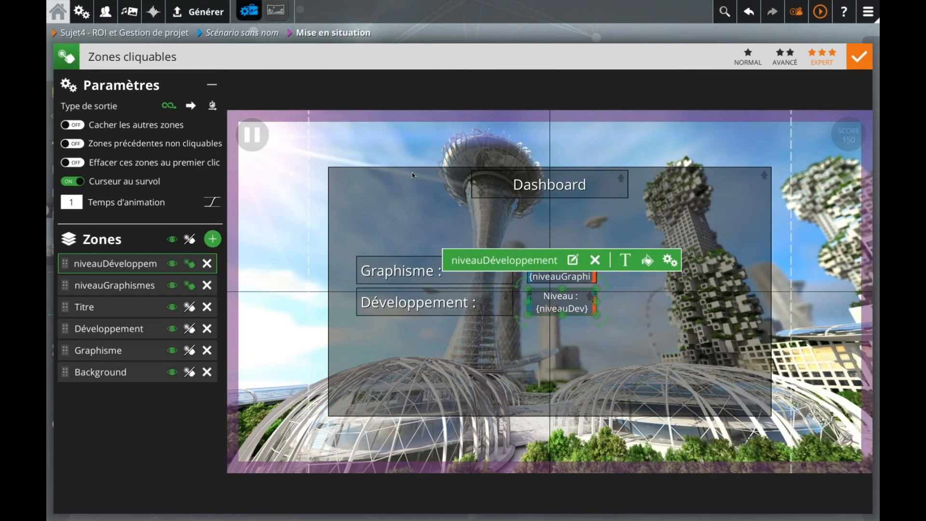
{"action": "left_click", "coordinate": [632, 35]}
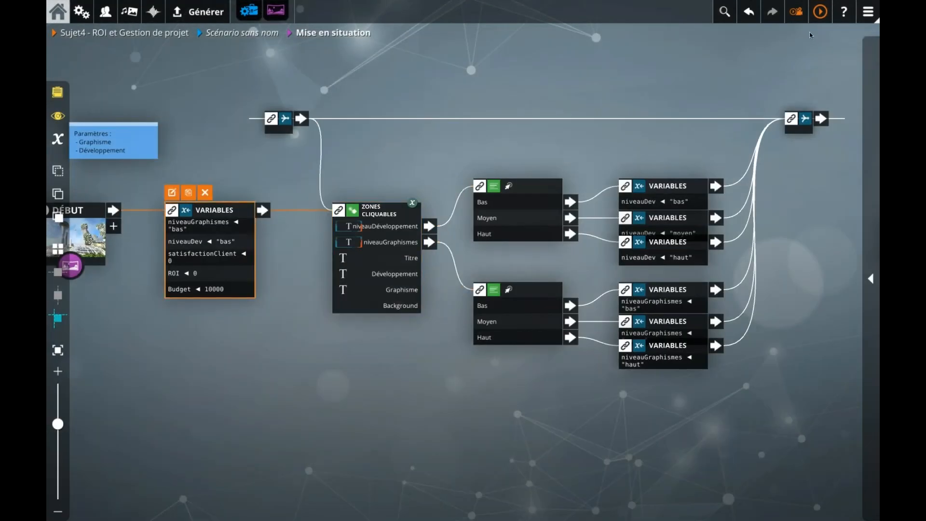
- Preview the restyled Dashboard, choose Haut as the développement investment level, and stop the preview
{"action": "left_click", "coordinate": [819, 12]}
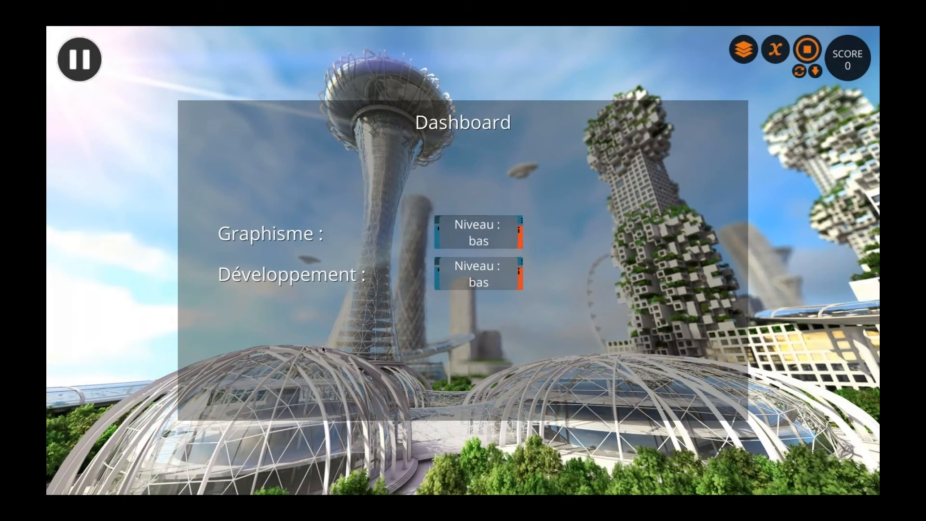
{"action": "left_click", "coordinate": [470, 270]}
{"action": "left_click", "coordinate": [360, 270]}
{"action": "left_click", "coordinate": [578, 322]}
{"action": "left_click", "coordinate": [804, 57]}
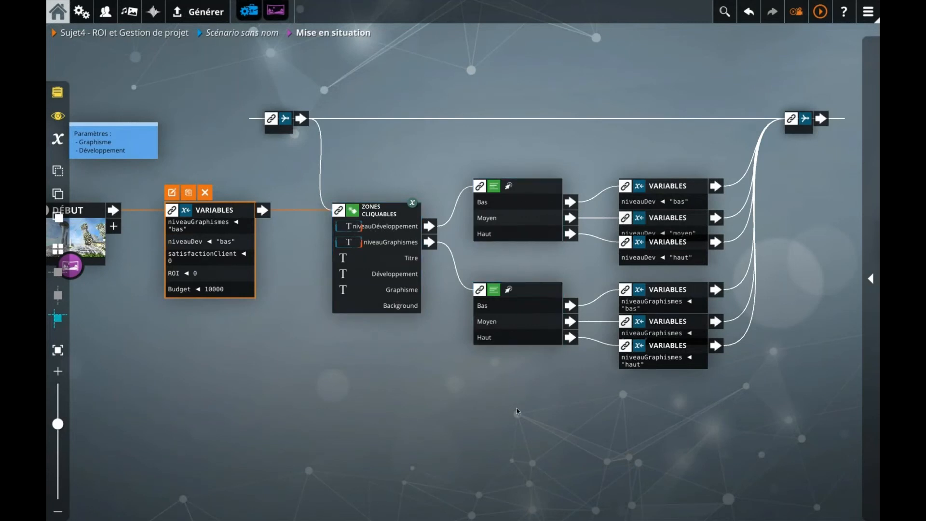
{"action": "left_click_drag", "start_coordinate": [528, 413], "coordinate": [499, 412]}
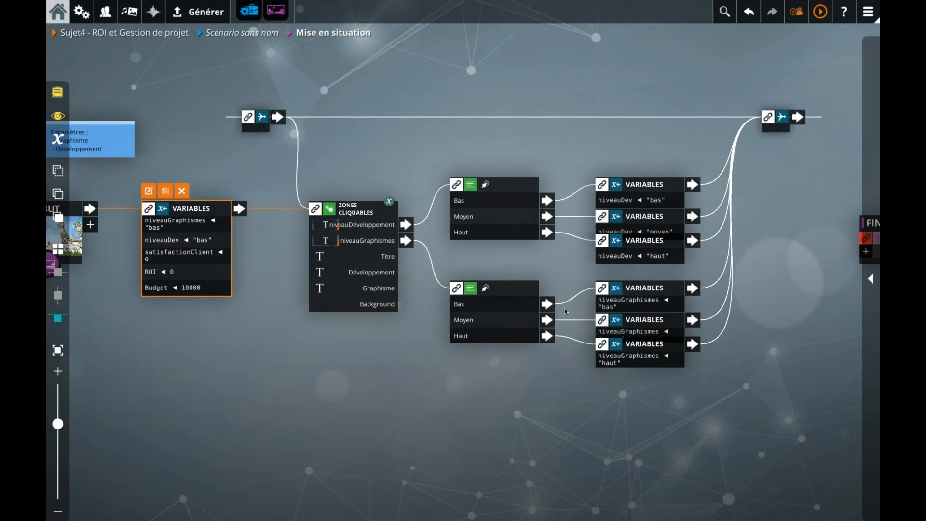
{"action": "left_click", "coordinate": [558, 268]}
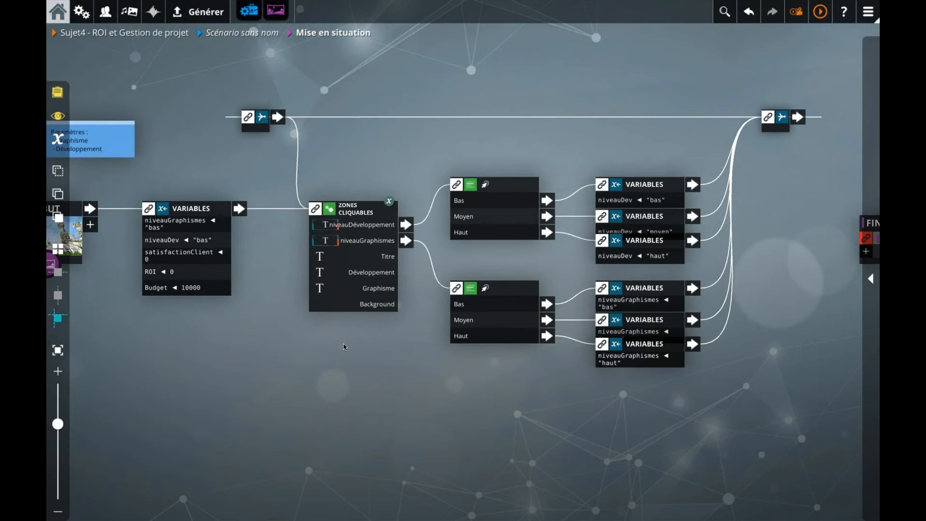
{"action": "left_click", "coordinate": [320, 300]}
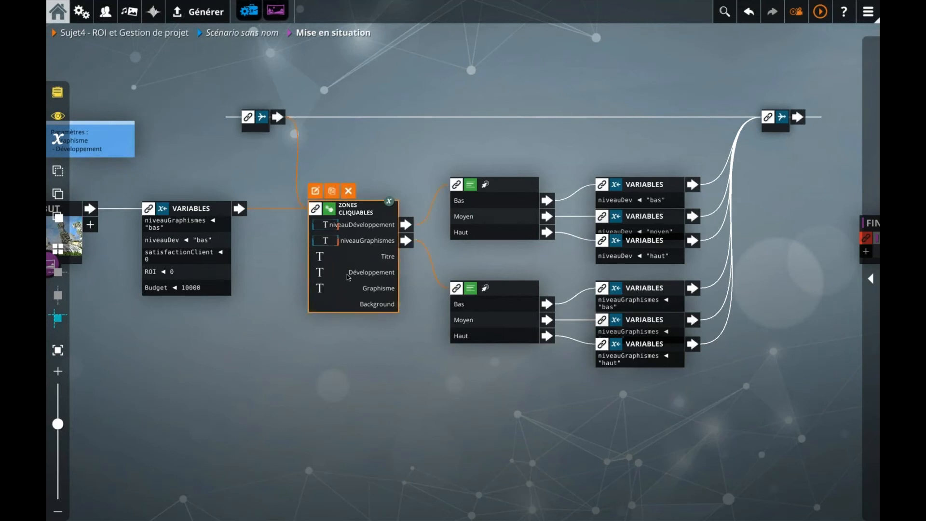
{"action": "left_click", "coordinate": [287, 284]}
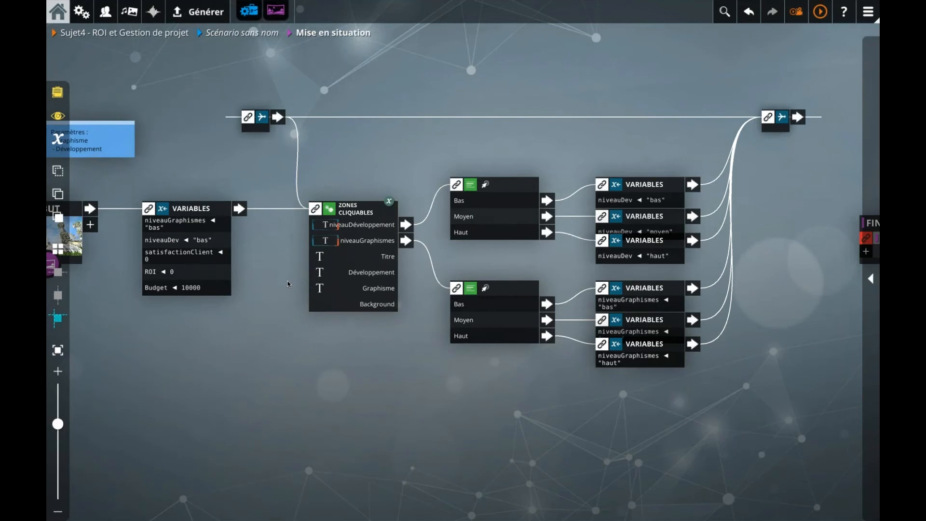
- Examine the niveauGraphismes zone's variable options for its default zone colour and media, keeping the UI_Retro image
{"action": "double_click", "coordinate": [346, 281]}
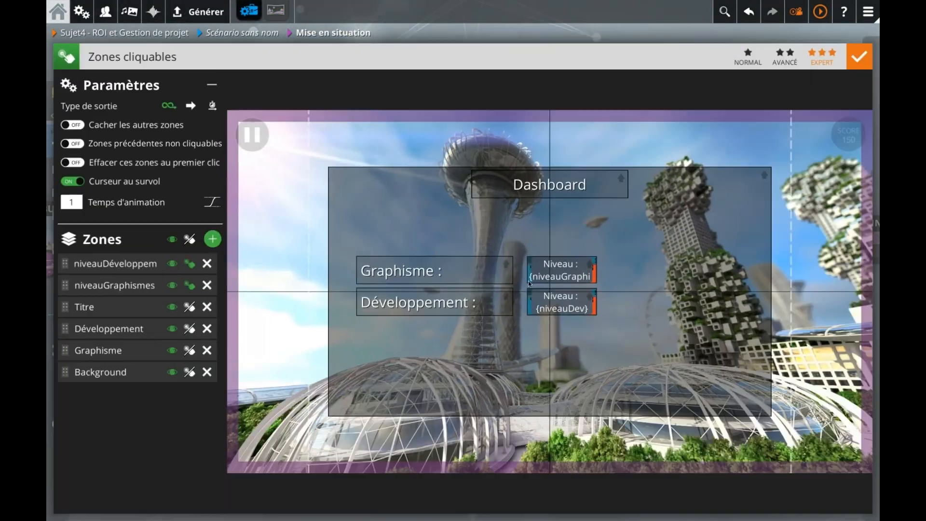
{"action": "left_click", "coordinate": [552, 275]}
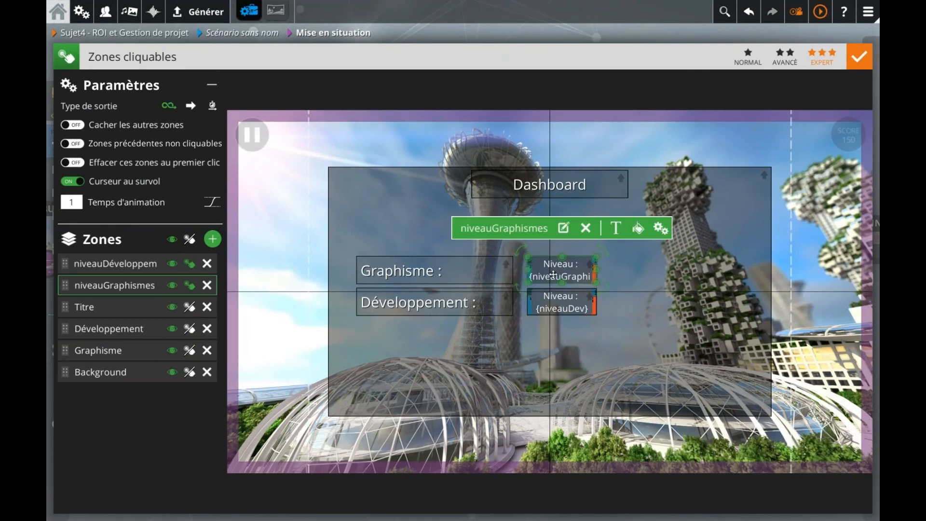
{"action": "left_click", "coordinate": [634, 235]}
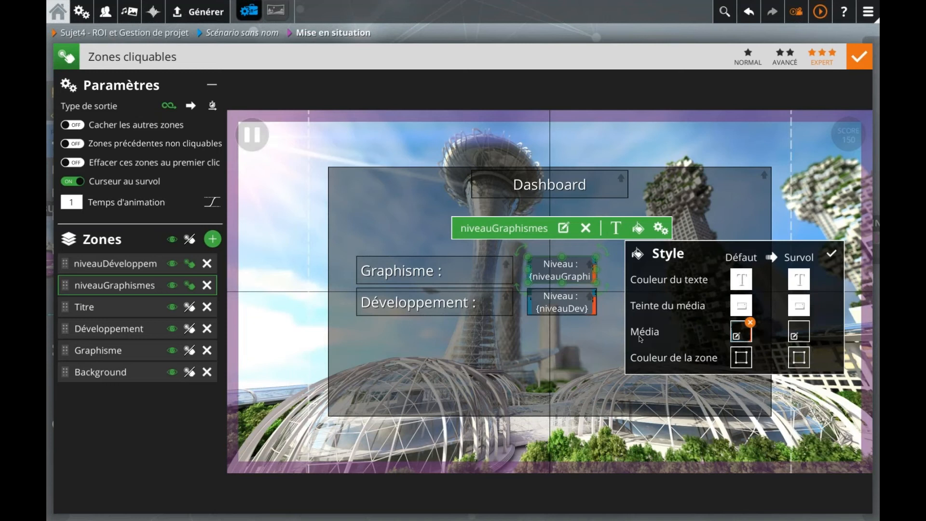
{"action": "left_click", "coordinate": [741, 357]}
{"action": "left_click", "coordinate": [778, 493]}
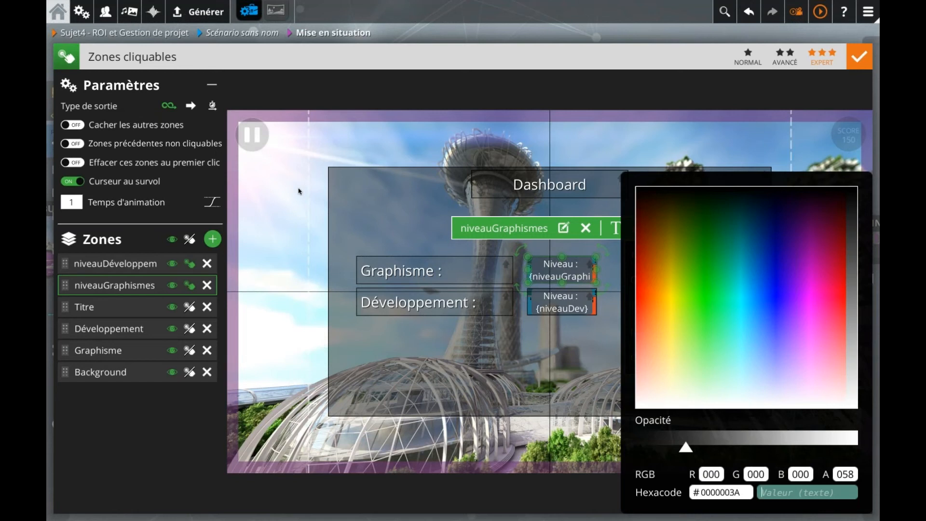
{"action": "left_click", "coordinate": [550, 271]}
{"action": "left_click", "coordinate": [564, 228]}
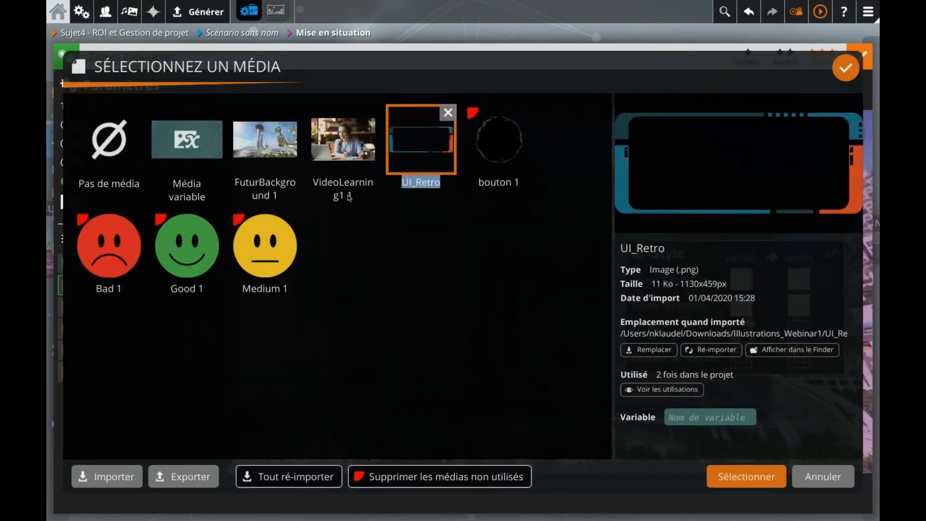
{"action": "left_click", "coordinate": [196, 145]}
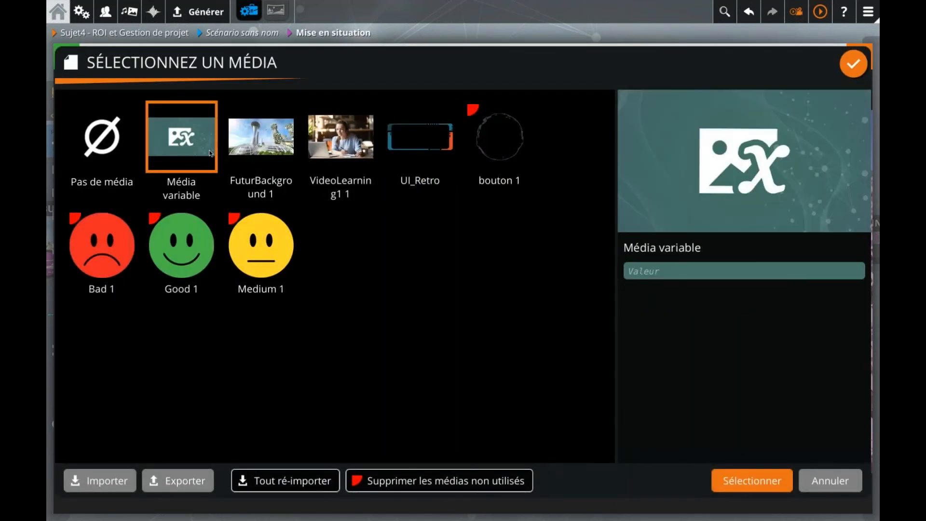
{"action": "left_click", "coordinate": [439, 128]}
{"action": "left_click", "coordinate": [862, 63]}
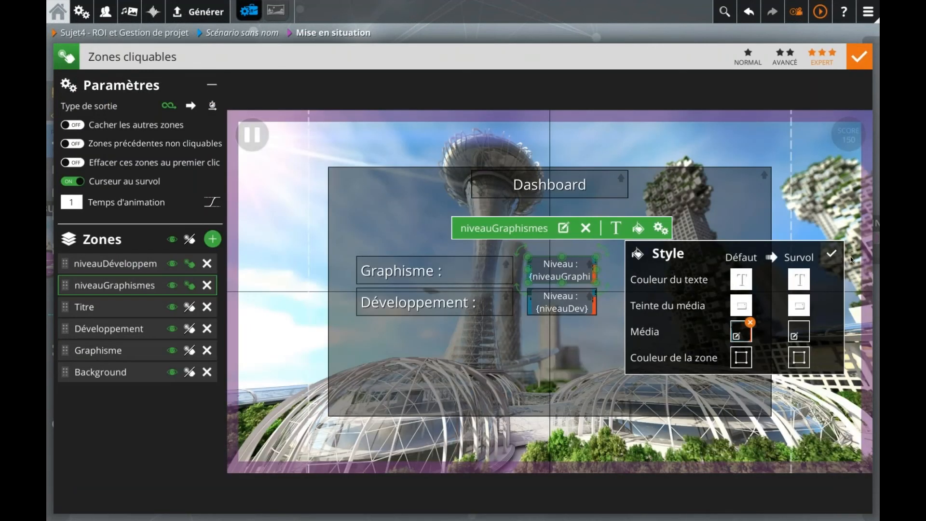
{"action": "left_click", "coordinate": [831, 254]}
- Add a clickable zone named LancerSimulation and place it in the lower-right part of the Dashboard
{"action": "left_click", "coordinate": [286, 278]}
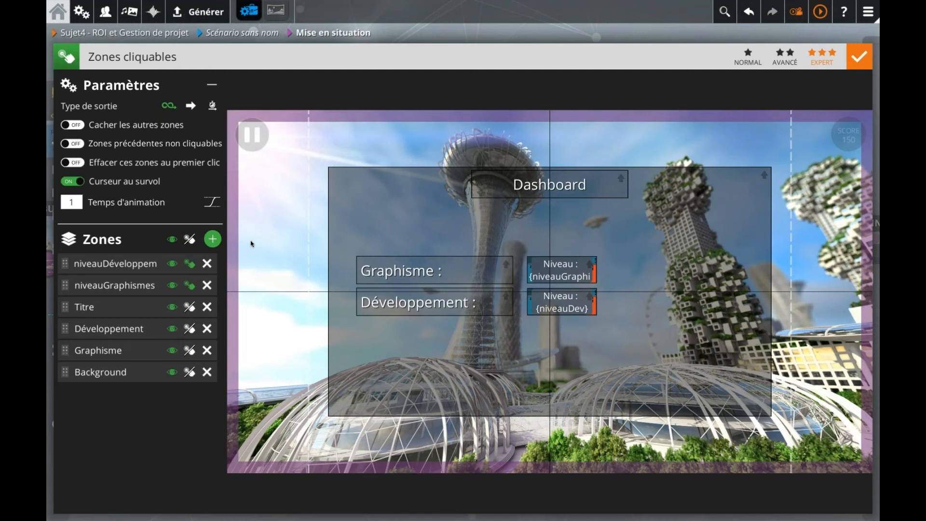
{"action": "type", "text": "LancerSimulation"}
{"action": "left_click_drag", "start_coordinate": [556, 268], "coordinate": [714, 334]}
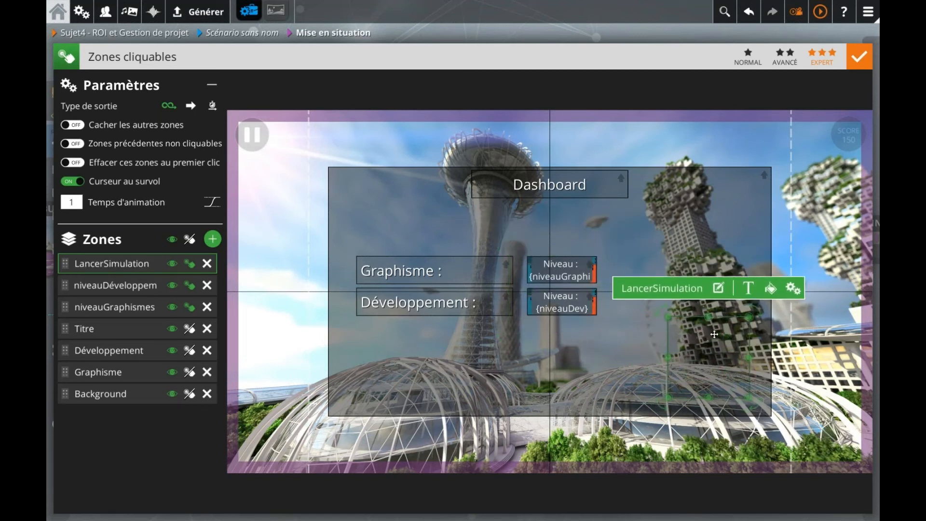
- Assign the bouton 1 image to the LancerSimulation zone and adjust its position slightly within the Dashboard
{"action": "left_click", "coordinate": [718, 288]}
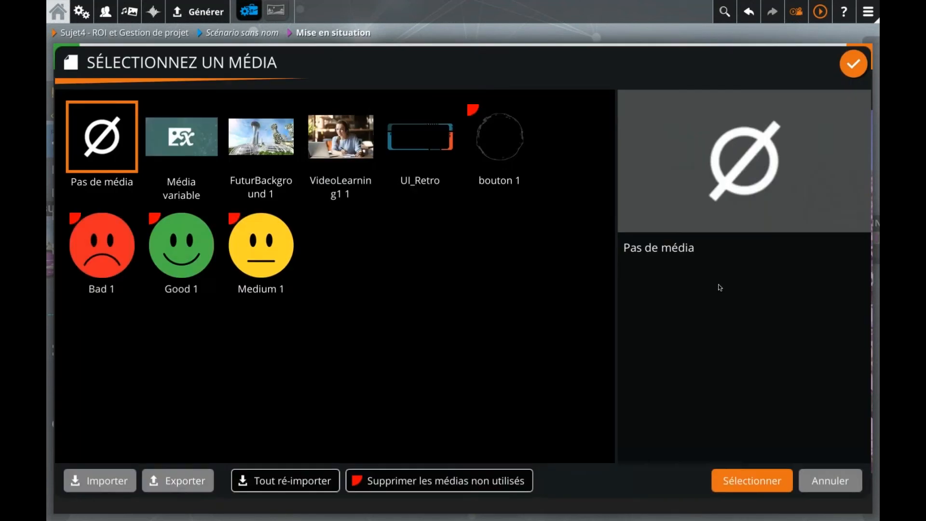
{"action": "left_click", "coordinate": [502, 139]}
{"action": "left_click", "coordinate": [750, 480]}
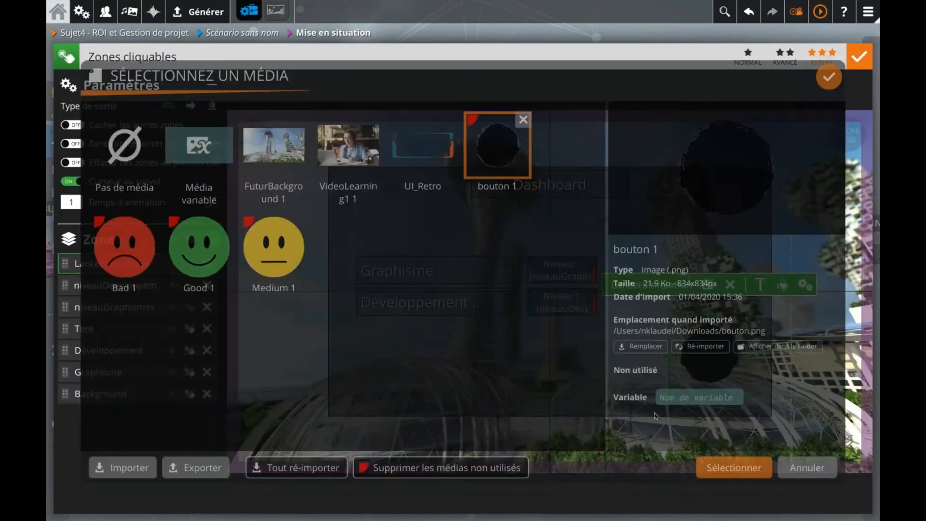
{"action": "left_click_drag", "start_coordinate": [699, 355], "coordinate": [687, 353]}
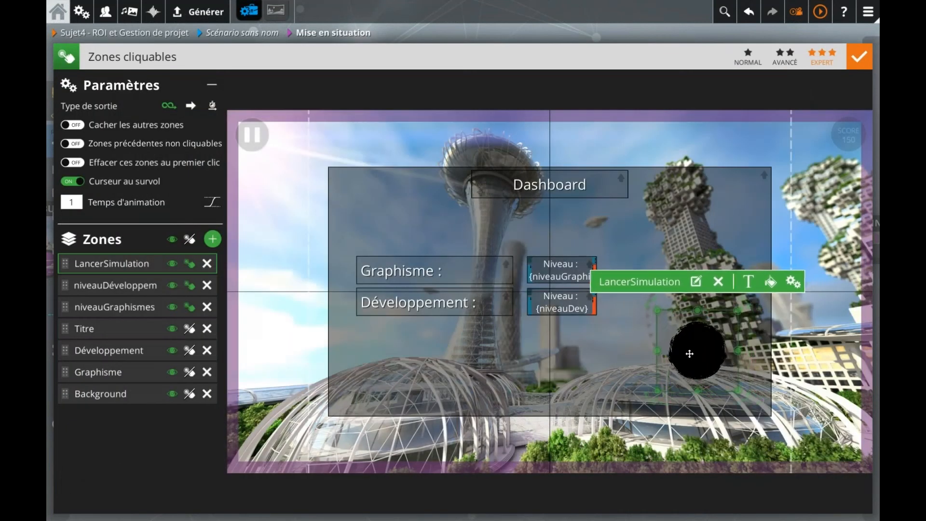
- Give the LancerSimulation zone the two-line text "Lancer simulation"
{"action": "left_click", "coordinate": [748, 282]}
{"action": "left_click", "coordinate": [565, 338]}
{"action": "type", "text": "Lzncer"}
{"action": "key", "text": "BackSpace"}
{"action": "key", "text": "BackSpace"}
{"action": "key", "text": "BackSpace"}
{"action": "key", "text": "BackSpace"}
{"action": "key", "text": "BackSpace"}
{"action": "type", "text": "ancer"}
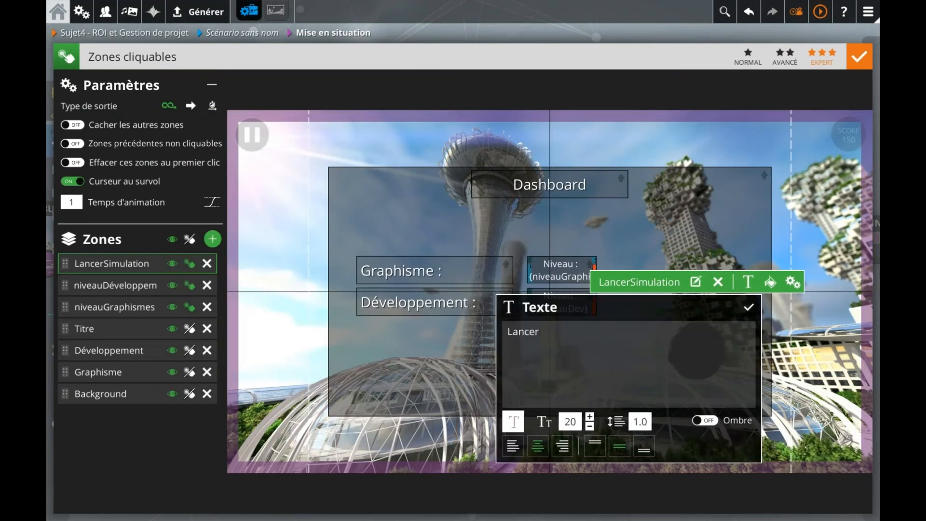
{"action": "key", "text": "Return"}
{"action": "type", "text": "simulation"}
- Reduce the LancerSimulation zone's text size to 10
{"action": "left_click", "coordinate": [590, 426]}
{"action": "left_click", "coordinate": [590, 426]}
{"action": "left_click", "coordinate": [590, 427]}
{"action": "left_click", "coordinate": [590, 427]}
{"action": "left_click", "coordinate": [590, 426]}
{"action": "left_click", "coordinate": [590, 427]}
{"action": "left_click", "coordinate": [591, 427]}
{"action": "left_click", "coordinate": [591, 427]}
{"action": "left_click", "coordinate": [590, 427]}
{"action": "left_click", "coordinate": [590, 427]}
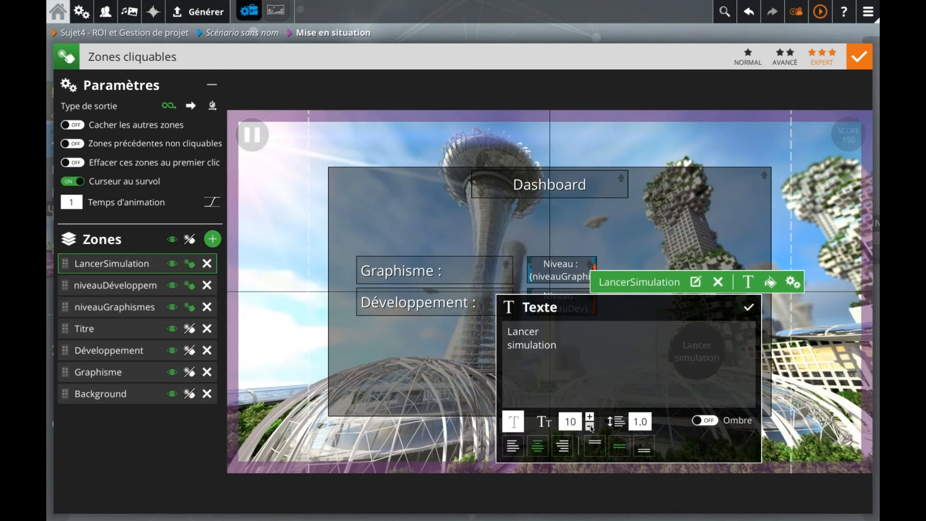
- Enable the LancerSimulation text's shadow (Ombre), reduce its size one more step, and close the Zones cliquables editor
{"action": "left_click", "coordinate": [704, 420]}
{"action": "left_click", "coordinate": [590, 427]}
{"action": "left_click", "coordinate": [749, 307]}
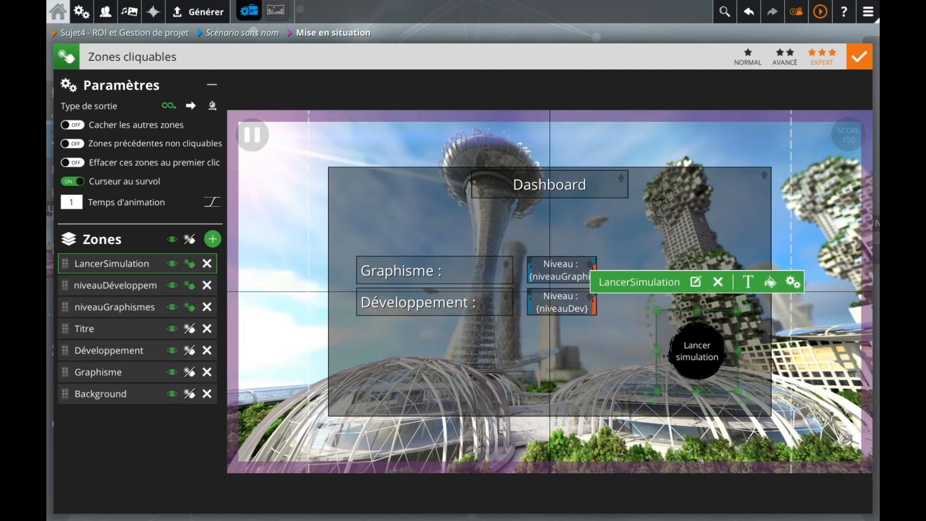
{"action": "left_click", "coordinate": [859, 59]}
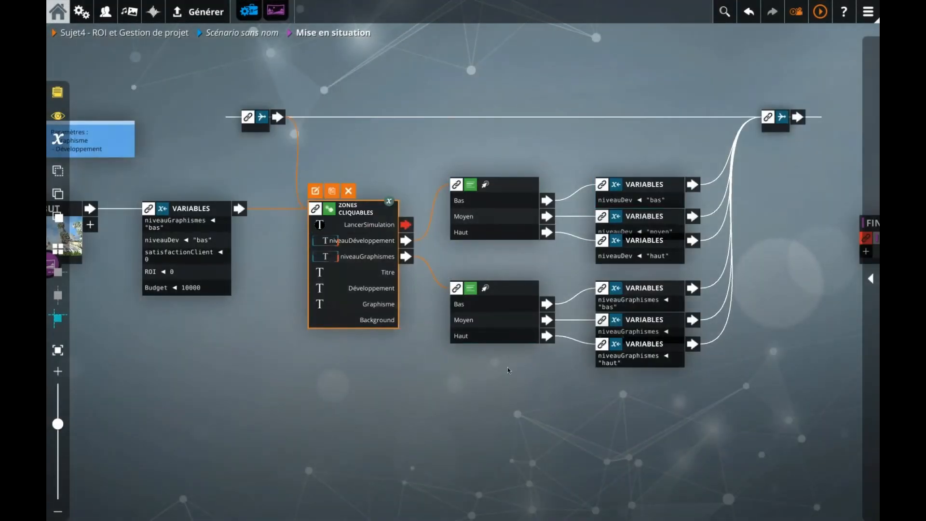
- Reorder the clickable zones so LancerSimulation sits directly below niveauGraphismes, and close the editor
{"action": "double_click", "coordinate": [361, 248]}
{"action": "left_click", "coordinate": [694, 354]}
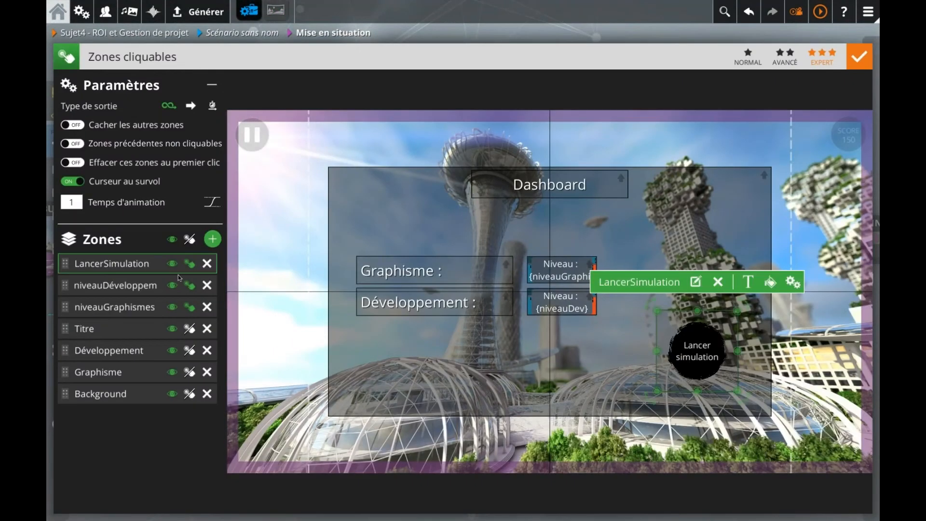
{"action": "left_click_drag", "start_coordinate": [68, 264], "coordinate": [67, 307]}
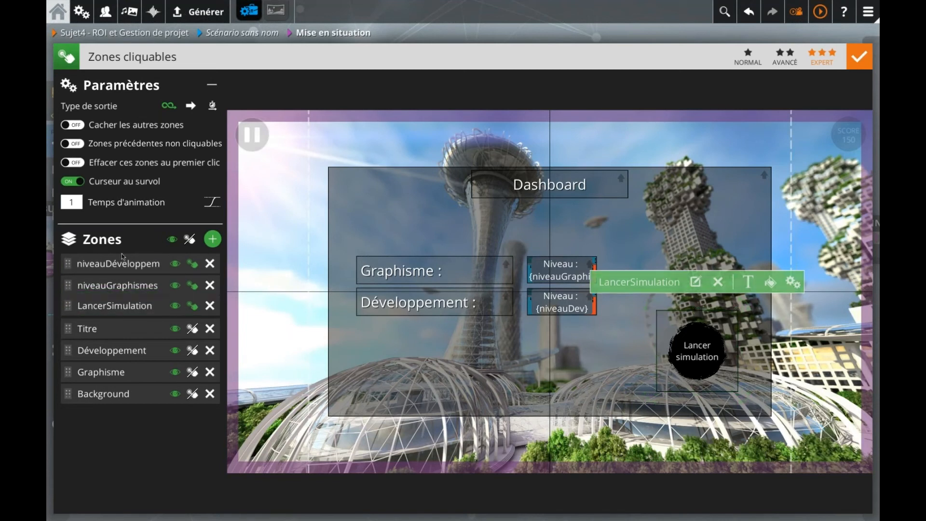
{"action": "left_click", "coordinate": [426, 38]}
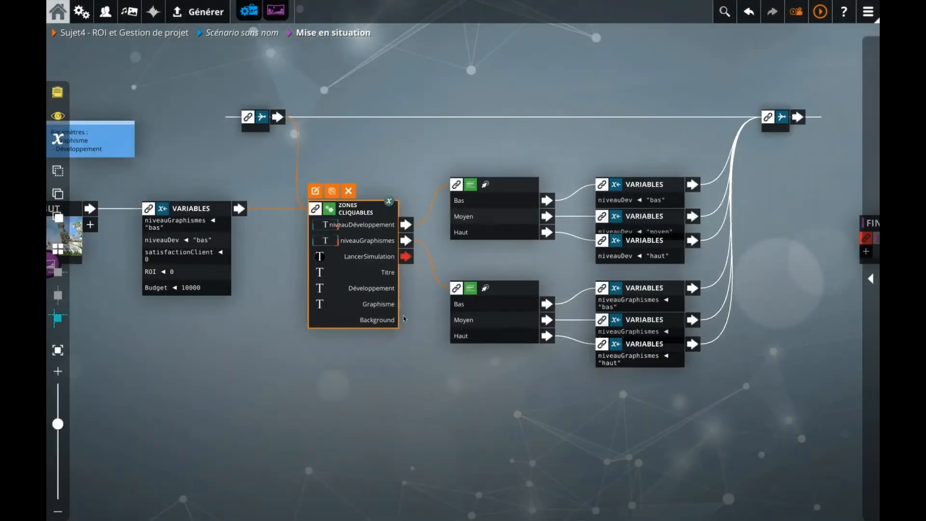
- Shift the two quiz blocks and their six Variables blocks together slightly up and to the right in the graph
{"action": "left_click_drag", "start_coordinate": [425, 374], "coordinate": [401, 306]}
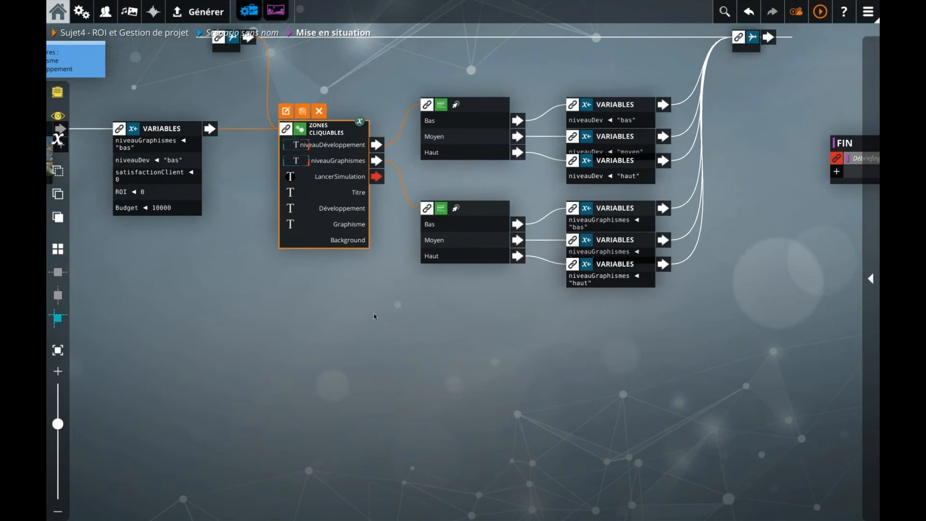
{"action": "left_click", "coordinate": [455, 324]}
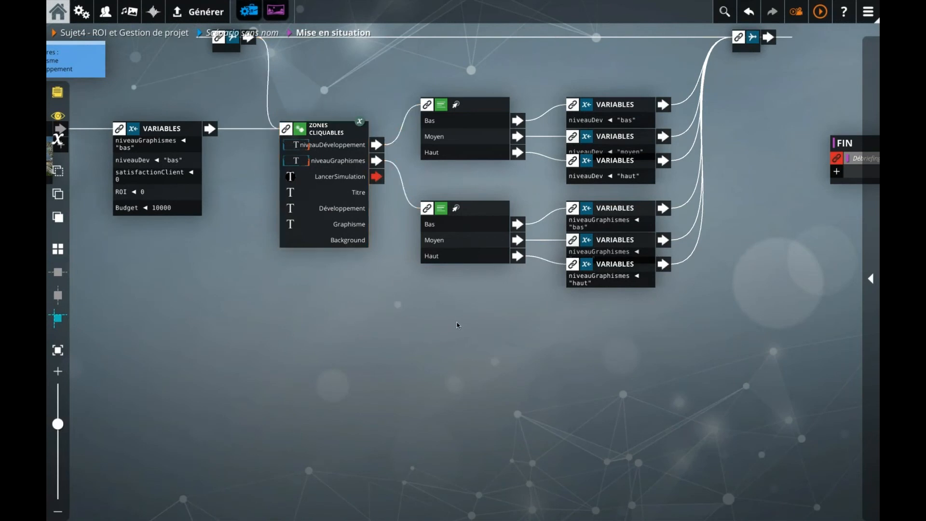
{"action": "left_click_drag", "start_coordinate": [469, 330], "coordinate": [631, 123]}
{"action": "left_click_drag", "start_coordinate": [487, 230], "coordinate": [510, 221]}
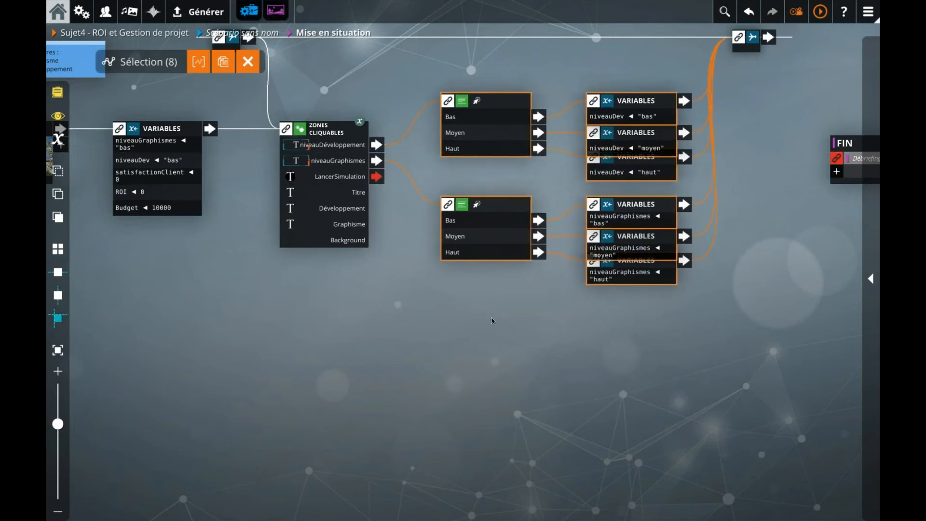
{"action": "left_click", "coordinate": [488, 355]}
- Add a Relier block below the quiz blocks and connect the LancerSimulation output to it
{"action": "key", "text": "space"}
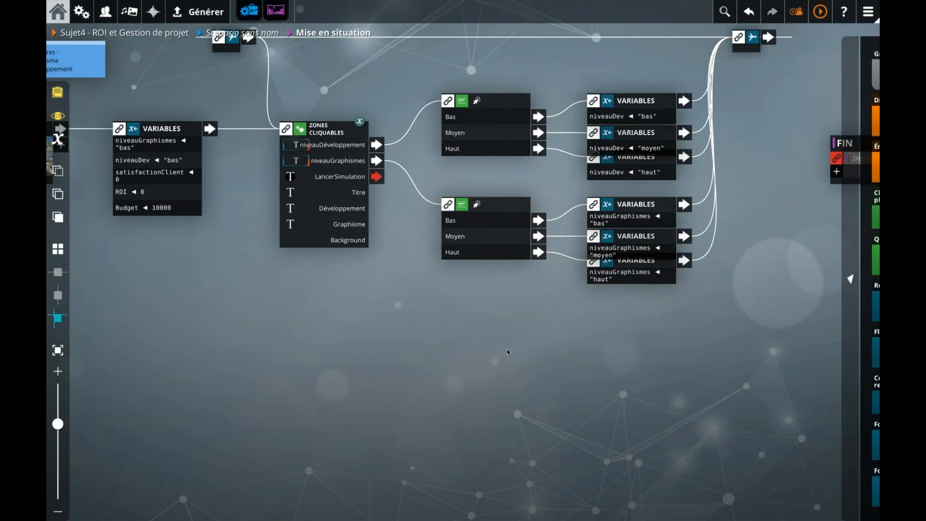
{"action": "left_click_drag", "start_coordinate": [663, 299], "coordinate": [413, 343]}
{"action": "left_click_drag", "start_coordinate": [376, 177], "coordinate": [477, 377]}
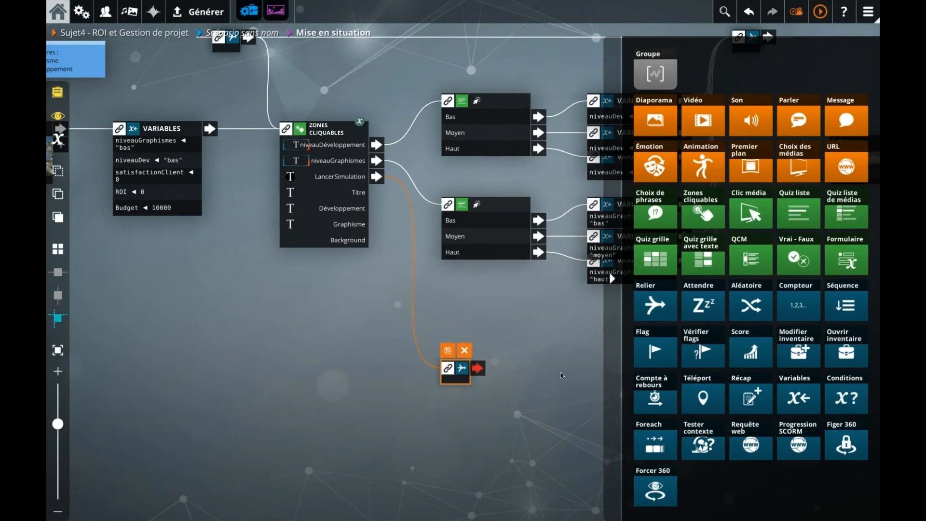
{"action": "key", "text": "space"}
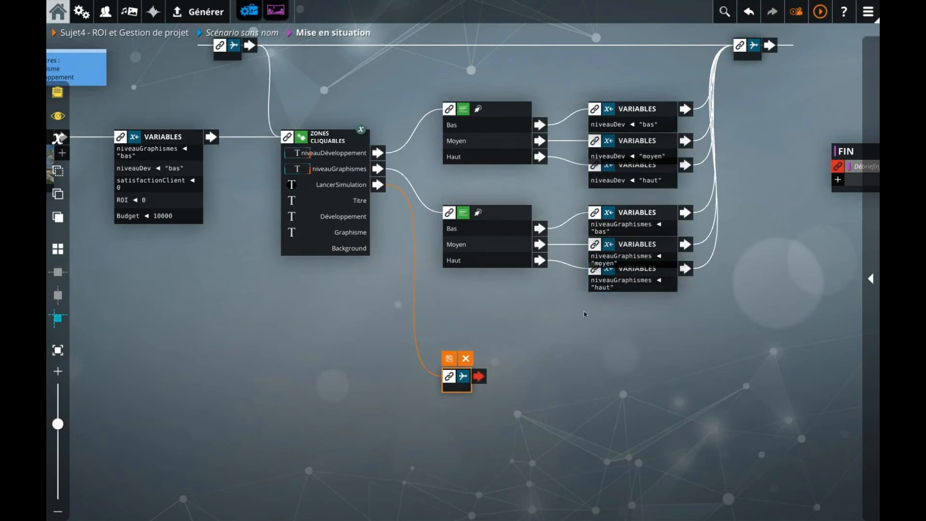
{"action": "left_click", "coordinate": [561, 338]}
{"action": "left_click", "coordinate": [458, 379]}
{"action": "left_click", "coordinate": [548, 373]}
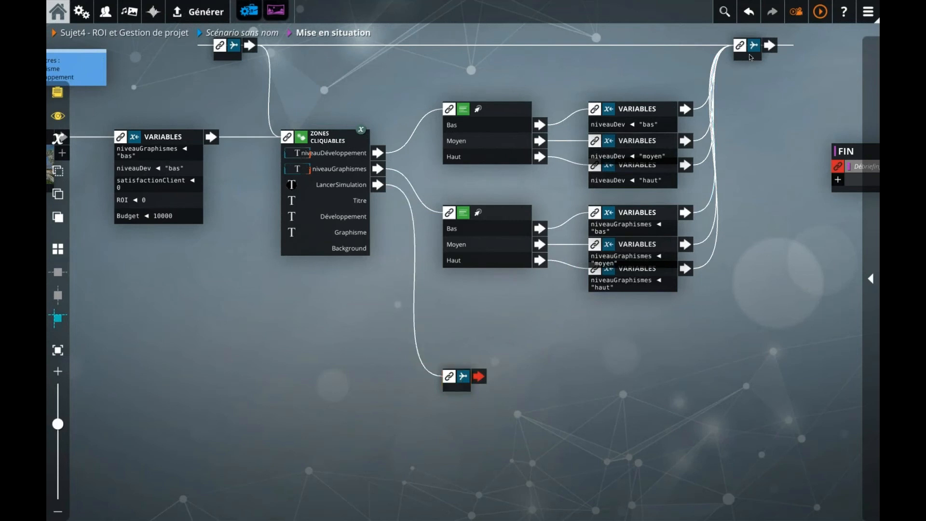
- Space out the Développement quiz and its three niveauDev Variables blocks vertically so they no longer overlap
{"action": "mouse_move", "coordinate": [754, 55]}
{"action": "left_mouse_down"}
{"action": "mouse_move", "coordinate": [764, 60]}
{"action": "mouse_move", "coordinate": [755, 68]}
{"action": "left_mouse_up"}
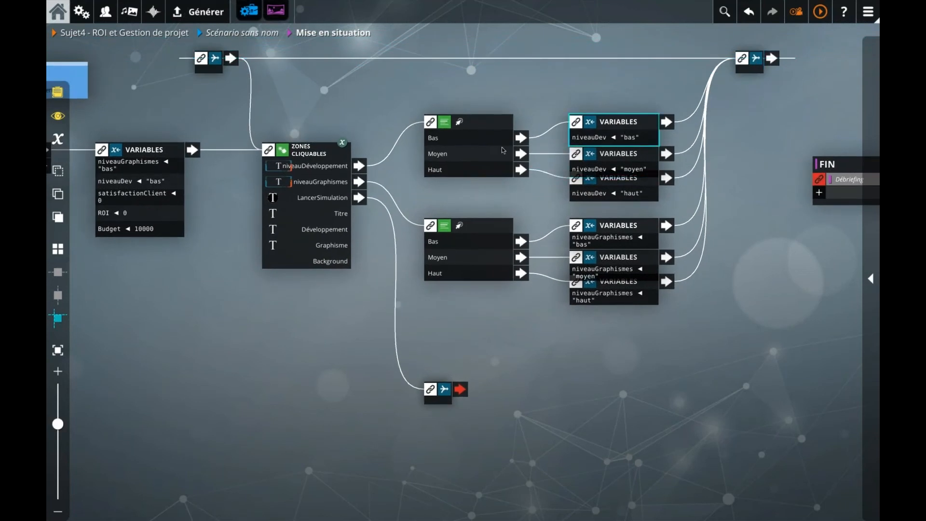
{"action": "left_click_drag", "start_coordinate": [484, 105], "coordinate": [597, 193]}
{"action": "left_click_drag", "start_coordinate": [597, 194], "coordinate": [597, 180]}
{"action": "left_click", "coordinate": [605, 182]}
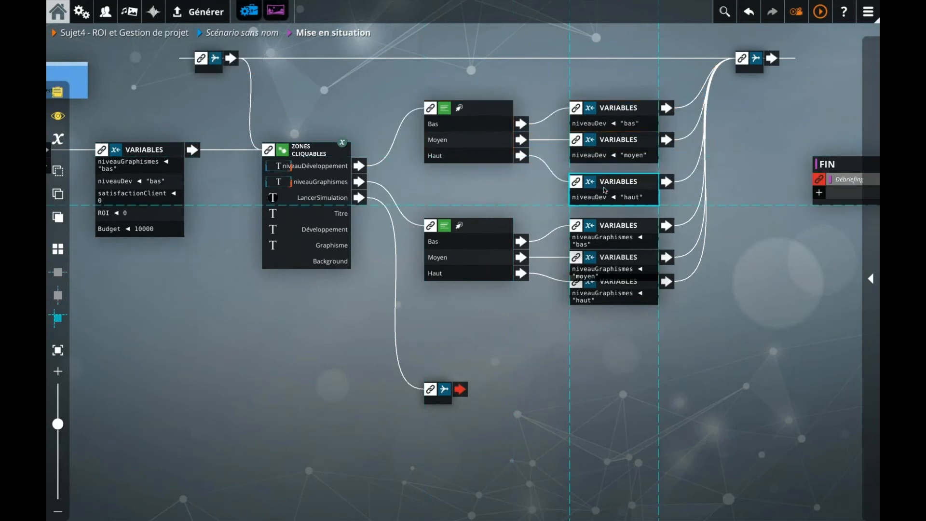
{"action": "left_click_drag", "start_coordinate": [611, 120], "coordinate": [608, 105]}
- Space out the Graphisme quiz and its three niveauGraphismes Variables blocks vertically so they no longer overlap
{"action": "left_click", "coordinate": [485, 311]}
{"action": "left_click_drag", "start_coordinate": [490, 329], "coordinate": [597, 231]}
{"action": "left_click", "coordinate": [597, 242]}
{"action": "left_click", "coordinate": [598, 286]}
{"action": "left_click_drag", "start_coordinate": [600, 314], "coordinate": [603, 334]}
{"action": "left_click", "coordinate": [512, 380]}
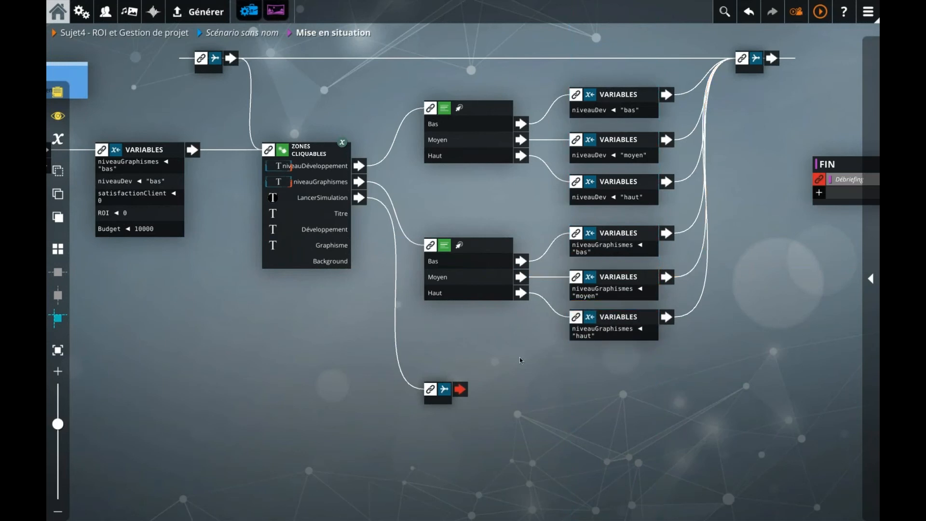
- Move the Relier block fed by LancerSimulation lower in the graph and open the actions for selected blocks
{"action": "scroll", "coordinate": [467, 356], "scroll_direction": "down", "scroll_amount": 2}
{"action": "left_click_drag", "start_coordinate": [445, 345], "coordinate": [450, 372]}
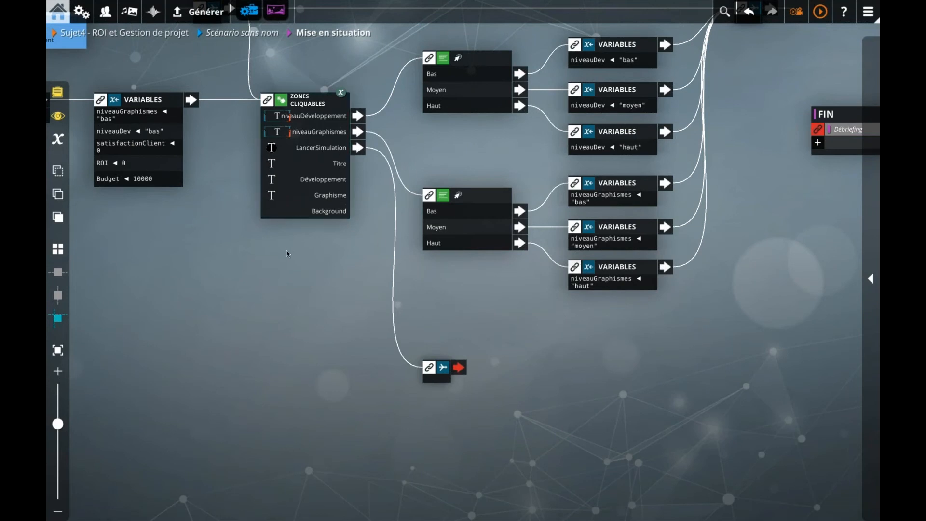
{"action": "right_click", "coordinate": [280, 312]}
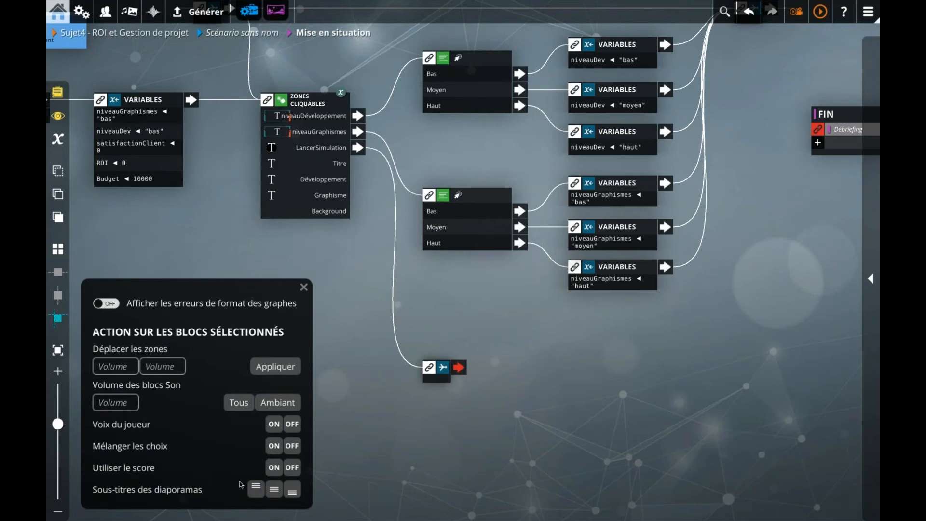
- Enable Afficher les erreurs de format des graphes and try the Relier block between the two quizzes before returning it below them
{"action": "left_click", "coordinate": [107, 304]}
{"action": "left_click_drag", "start_coordinate": [443, 379], "coordinate": [489, 146]}
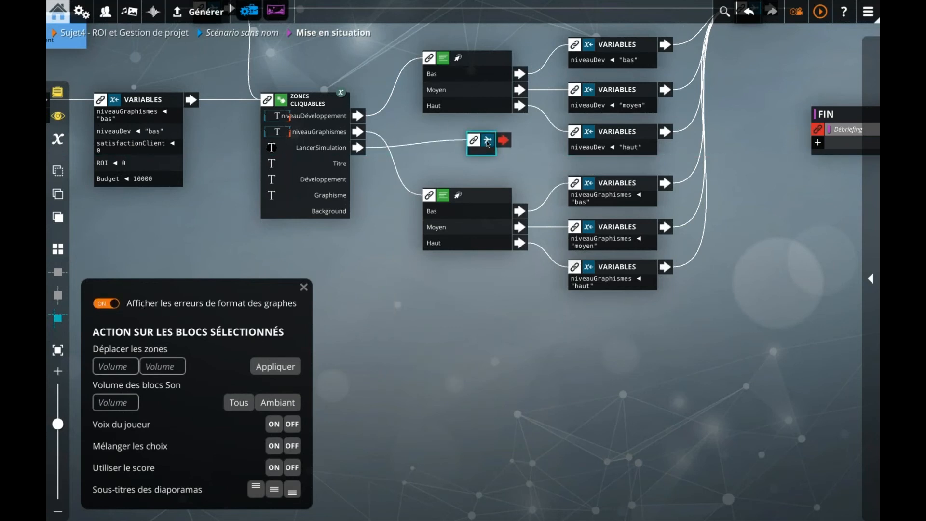
{"action": "left_click_drag", "start_coordinate": [486, 154], "coordinate": [441, 369]}
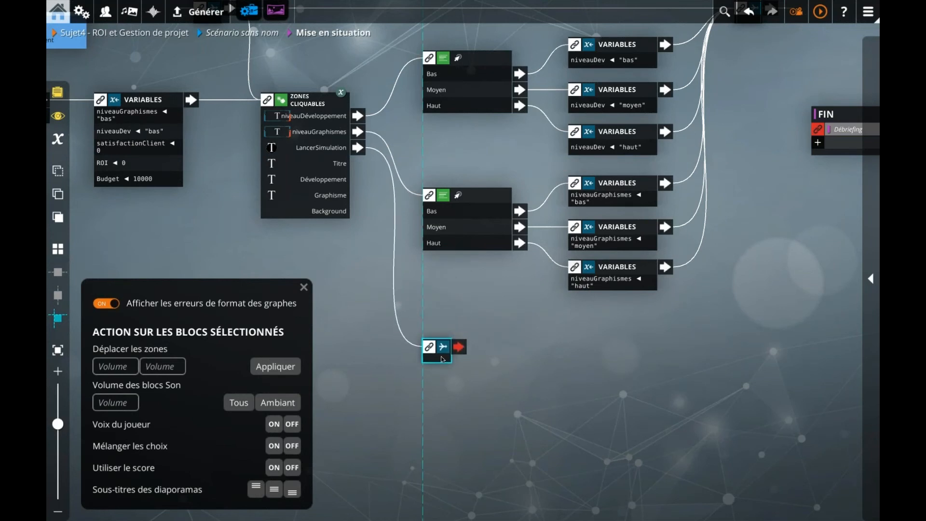
- Set Voix du joueur to OFF for the selected blocks and close the block actions
{"action": "scroll", "coordinate": [432, 270], "scroll_direction": "up", "scroll_amount": 3}
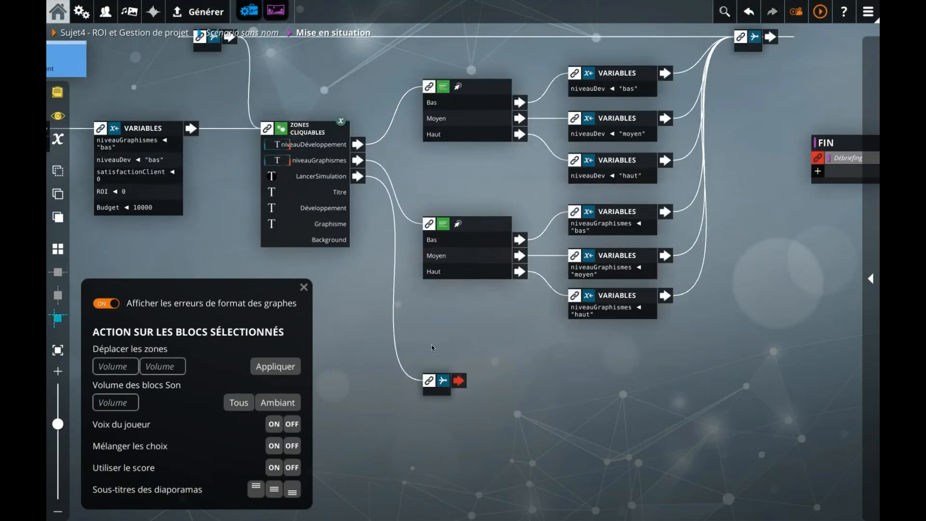
{"action": "left_click", "coordinate": [258, 35]}
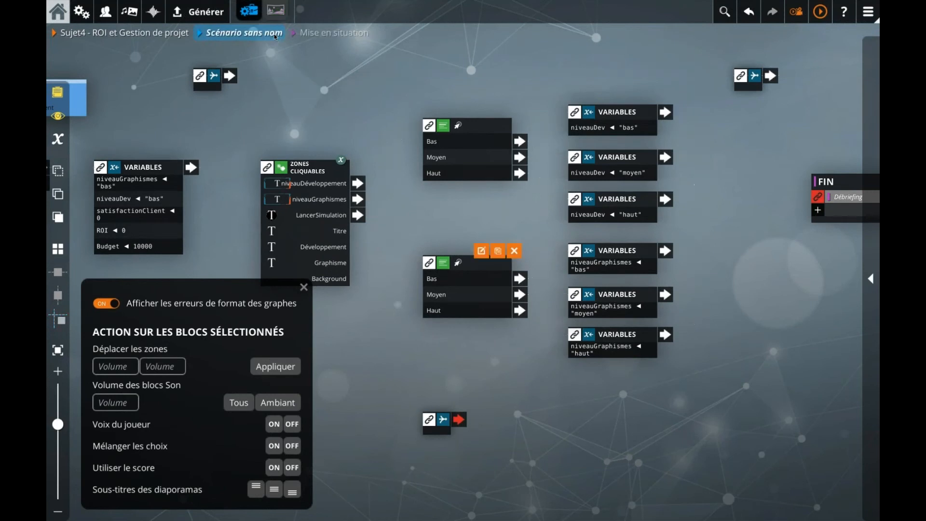
{"action": "left_click", "coordinate": [318, 32]}
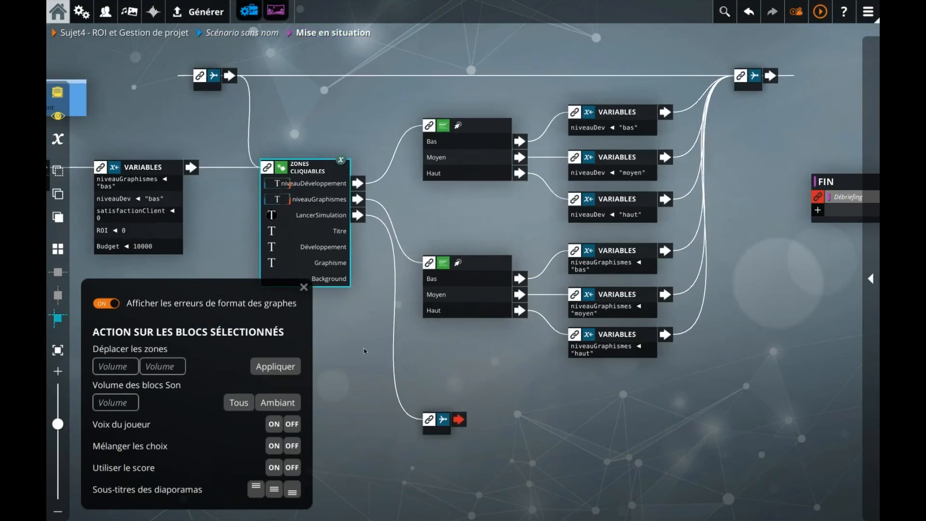
{"action": "scroll", "coordinate": [363, 361], "scroll_direction": "down", "scroll_amount": 1}
{"action": "left_click_drag", "start_coordinate": [364, 319], "coordinate": [362, 325]}
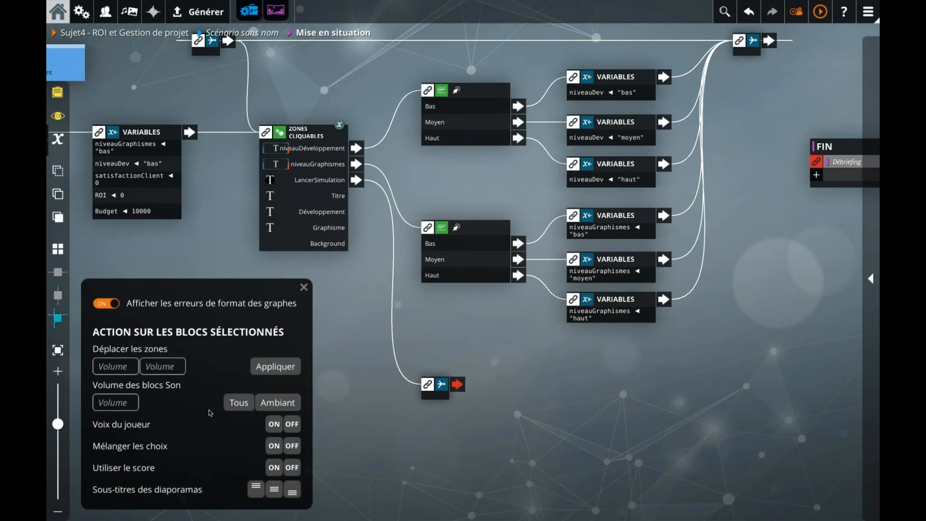
{"action": "left_click", "coordinate": [293, 425]}
{"action": "left_click", "coordinate": [303, 288]}
{"action": "left_click_drag", "start_coordinate": [438, 438], "coordinate": [418, 440]}
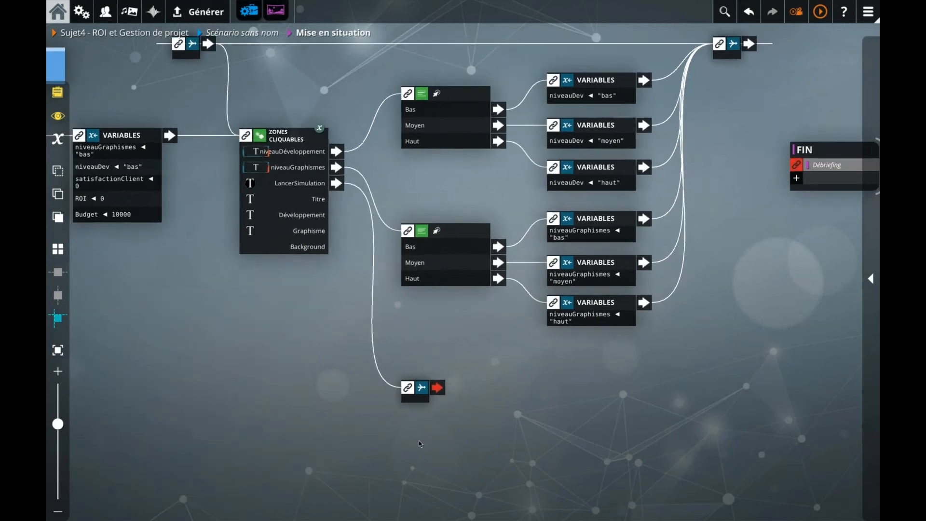
- Duplicate the Dashboard Zones cliquables block, place the copy beside the Relier block fed by LancerSimulation, and connect the Relier output to it
{"action": "scroll", "coordinate": [418, 441], "scroll_direction": "down", "scroll_amount": 2}
{"action": "scroll", "coordinate": [418, 440], "scroll_direction": "up", "scroll_amount": 1}
{"action": "left_click_drag", "start_coordinate": [360, 443], "coordinate": [411, 441]}
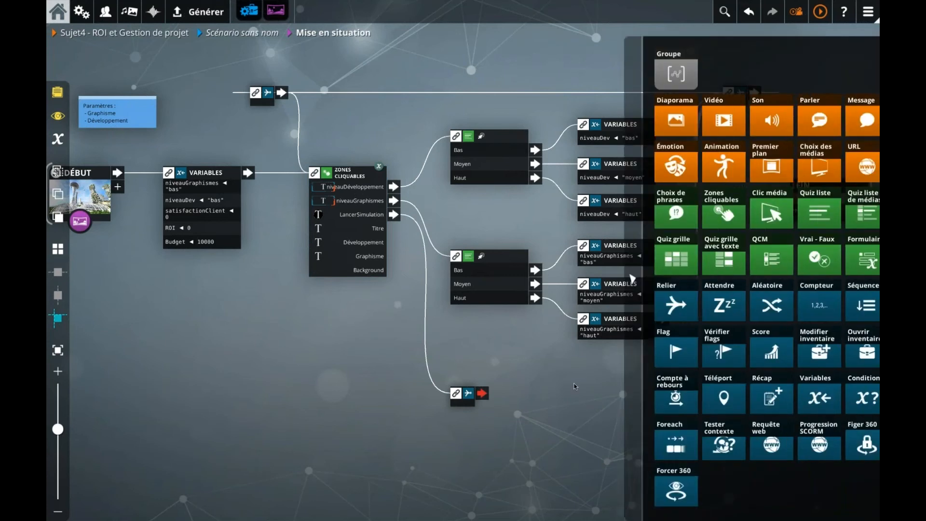
{"action": "left_click", "coordinate": [361, 233]}
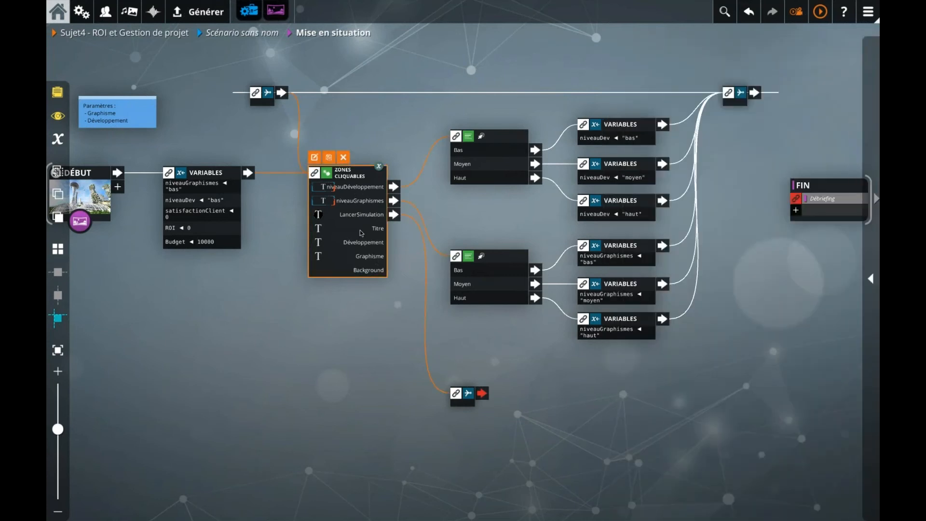
{"action": "left_click", "coordinate": [329, 157]}
{"action": "left_click_drag", "start_coordinate": [517, 326], "coordinate": [547, 415]}
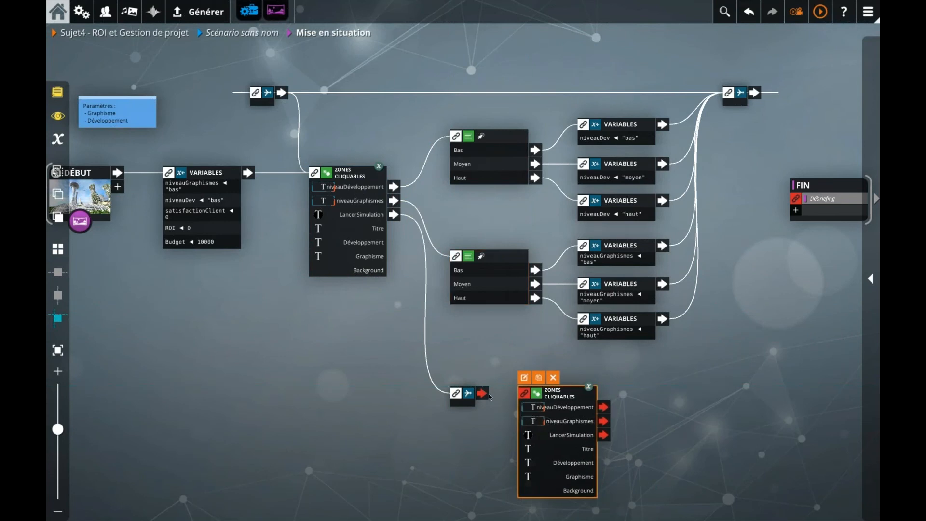
{"action": "left_click_drag", "start_coordinate": [481, 393], "coordinate": [559, 403]}
- Make the copied Zones cliquables block erase the Dashboard zones and exit through a single output
{"action": "double_click", "coordinate": [559, 403]}
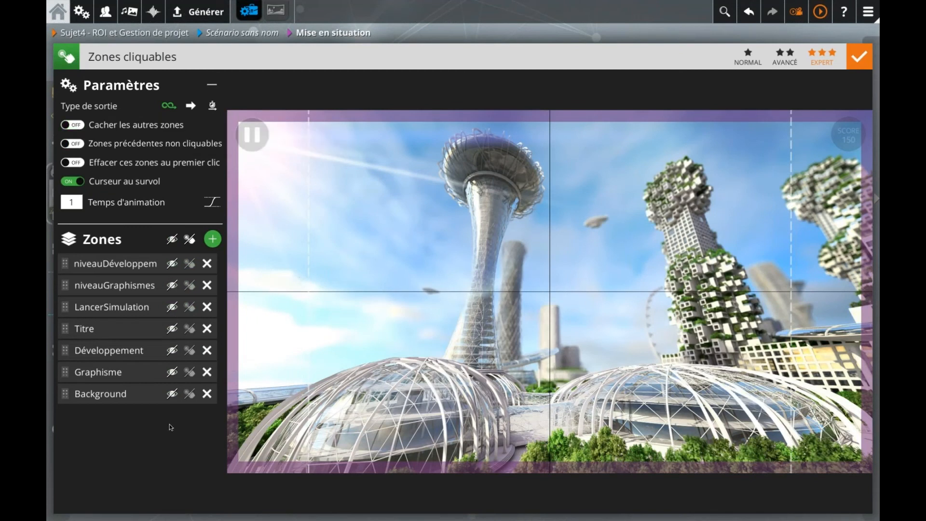
{"action": "left_click", "coordinate": [580, 36]}
{"action": "left_click", "coordinate": [700, 409]}
{"action": "left_click_drag", "start_coordinate": [701, 409], "coordinate": [628, 338]}
{"action": "left_click", "coordinate": [490, 341]}
{"action": "double_click", "coordinate": [490, 341]}
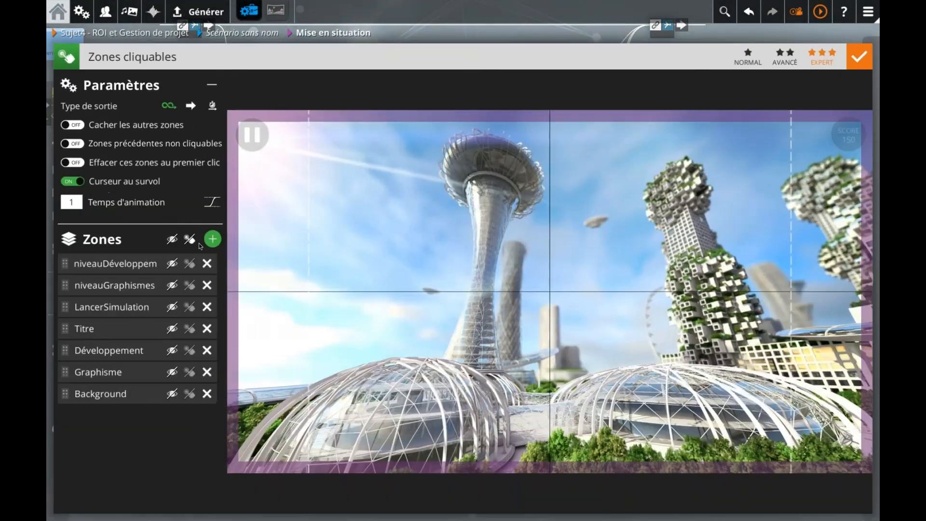
{"action": "left_click", "coordinate": [528, 40]}
{"action": "left_click_drag", "start_coordinate": [600, 389], "coordinate": [508, 389]}
- Add a new Zones cliquables block after the erasing one, connect the erasing block's output to it, and open it for editing
{"action": "key", "text": "space"}
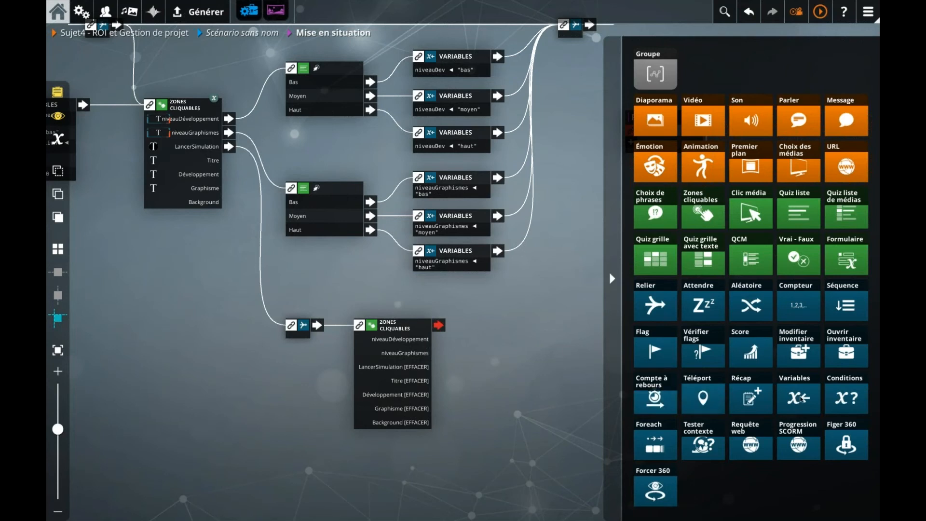
{"action": "left_click_drag", "start_coordinate": [702, 215], "coordinate": [515, 320]}
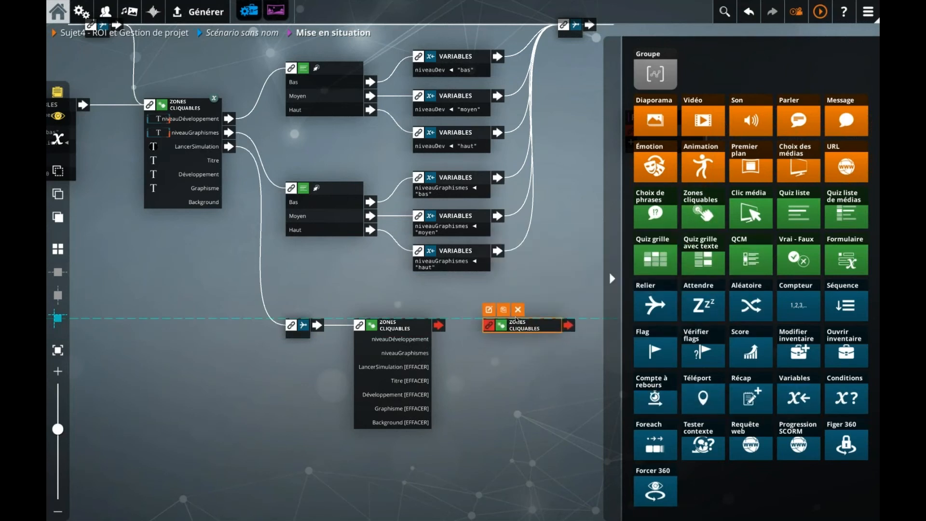
{"action": "left_click_drag", "start_coordinate": [438, 325], "coordinate": [512, 326]}
{"action": "double_click", "coordinate": [512, 326]}
- Add the existing Background zone to the new block and shrink it around the centre of the scene
{"action": "left_click", "coordinate": [213, 238]}
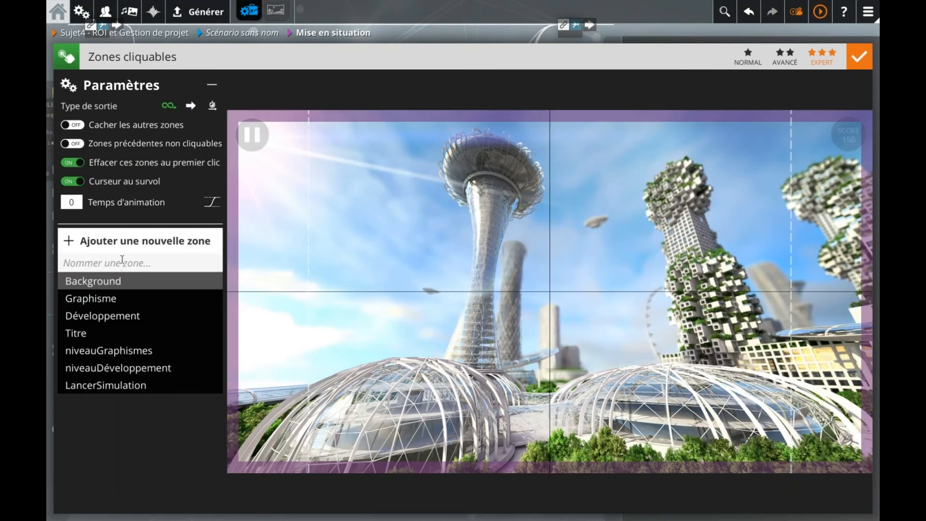
{"action": "type", "text": "KPI"}
{"action": "key", "text": "BackSpace"}
{"action": "key", "text": "BackSpace"}
{"action": "key", "text": "BackSpace"}
{"action": "type", "text": "b"}
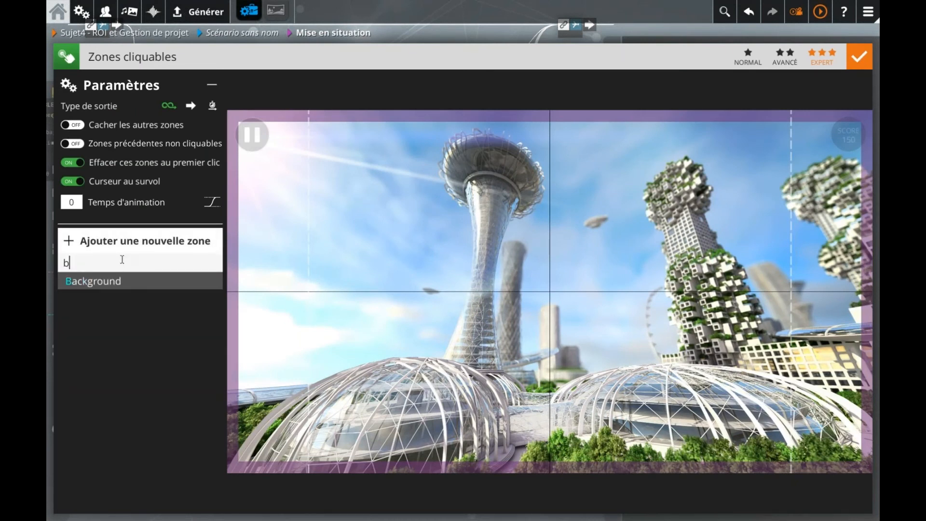
{"action": "left_click", "coordinate": [68, 281]}
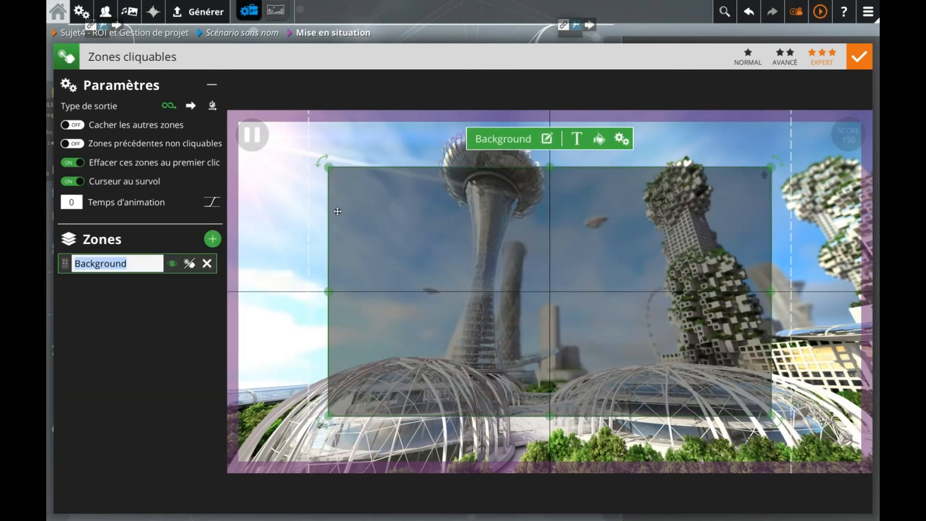
{"action": "left_click_drag", "start_coordinate": [328, 168], "coordinate": [410, 215]}
{"action": "left_click_drag", "start_coordinate": [560, 307], "coordinate": [516, 276]}
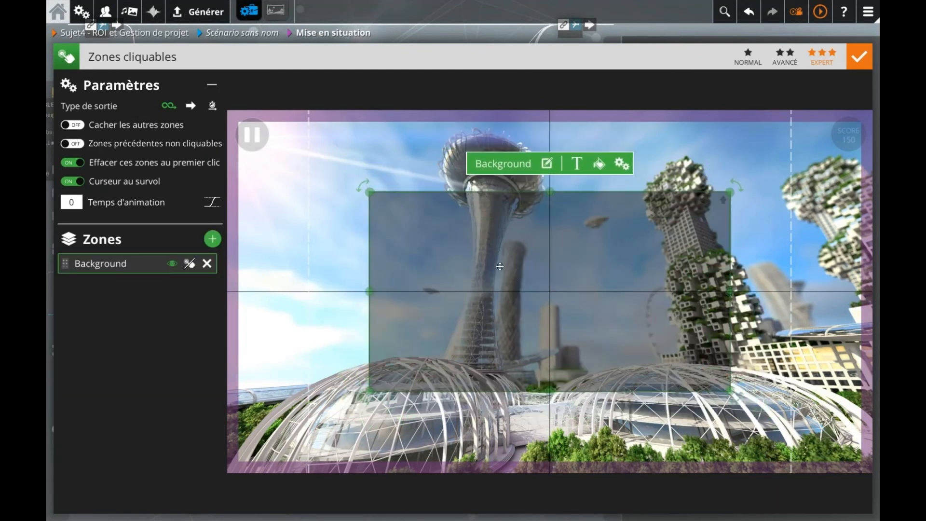
- Add the existing Titre zone and move it just inside the upper edge of the Background zone
{"action": "left_click", "coordinate": [208, 238]}
{"action": "left_click", "coordinate": [209, 237]}
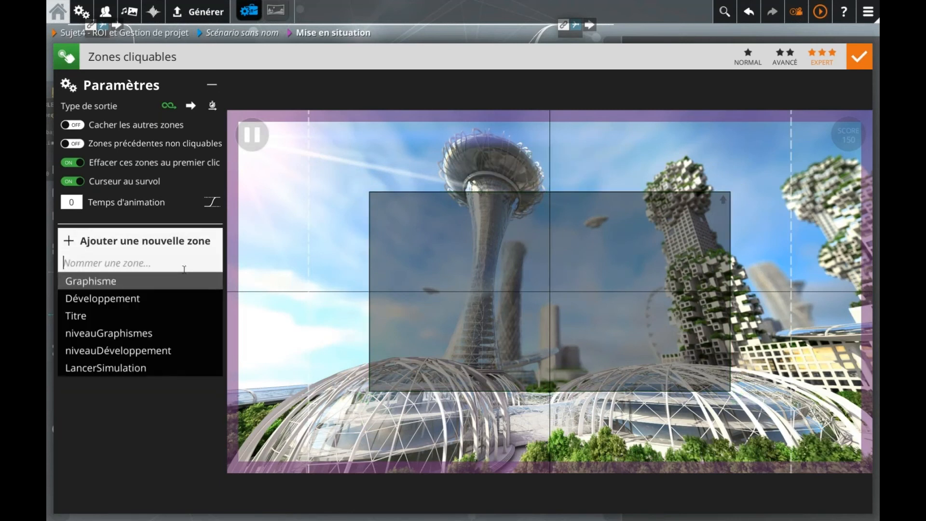
{"action": "type", "text": "Titre"}
{"action": "key", "text": "Return"}
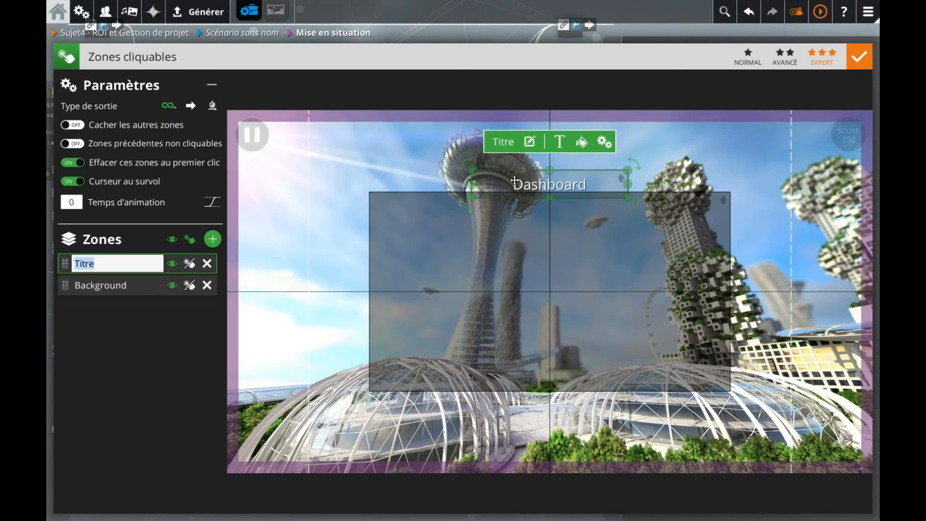
{"action": "left_click_drag", "start_coordinate": [514, 181], "coordinate": [523, 201]}
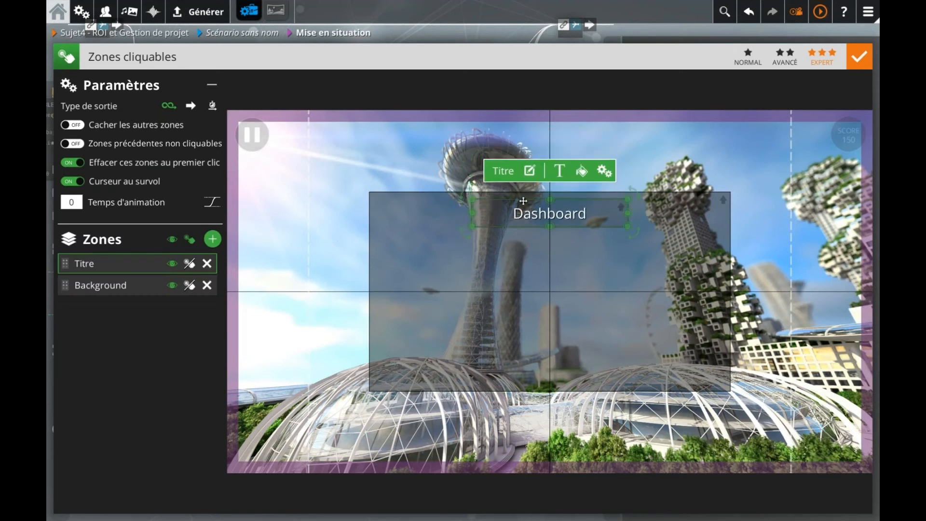
- Replace the Titre zone's text with "KPI"
{"action": "left_click", "coordinate": [560, 170]}
{"action": "key", "text": "ctrl+a"}
{"action": "type", "text": "KPI"}
{"action": "key", "text": "ctrl+a"}
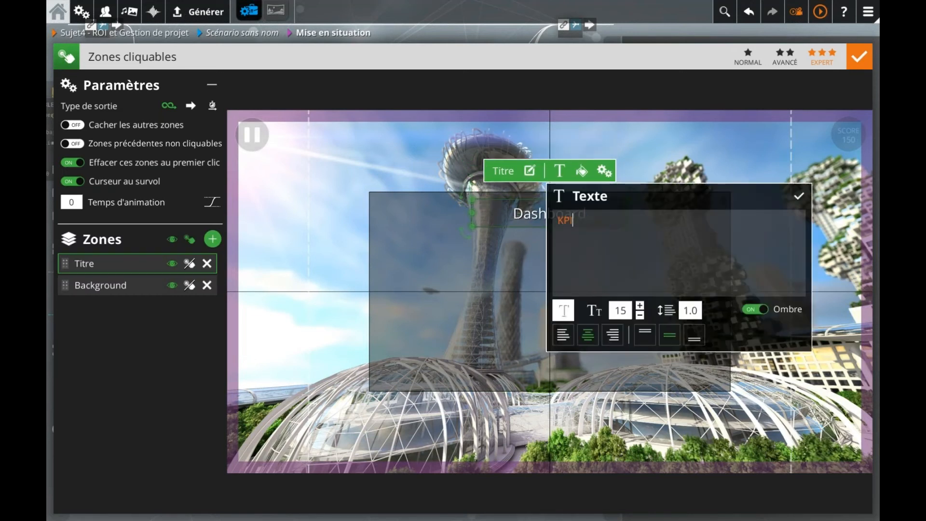
{"action": "left_click", "coordinate": [103, 323]}
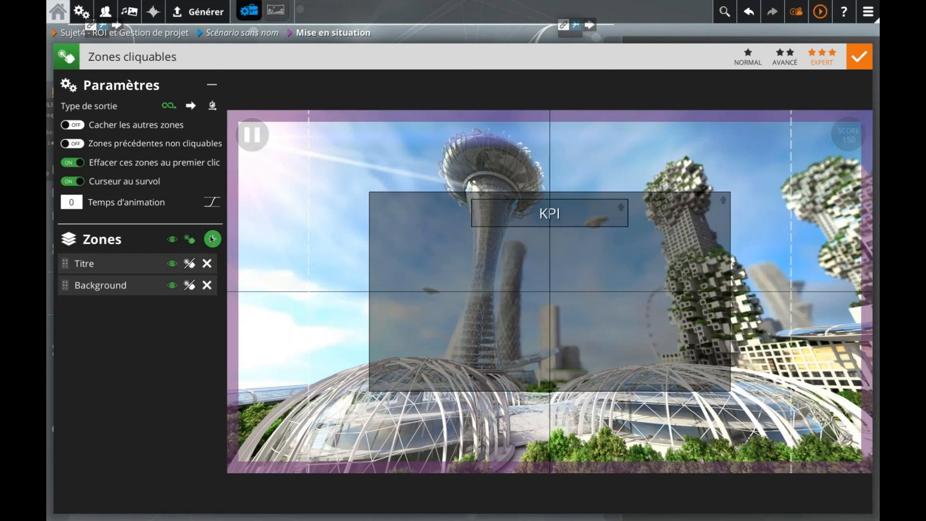
- Create a zone named Satisfaction and move it toward the left side of the Background zone, under the KPI title
{"action": "left_click", "coordinate": [213, 239]}
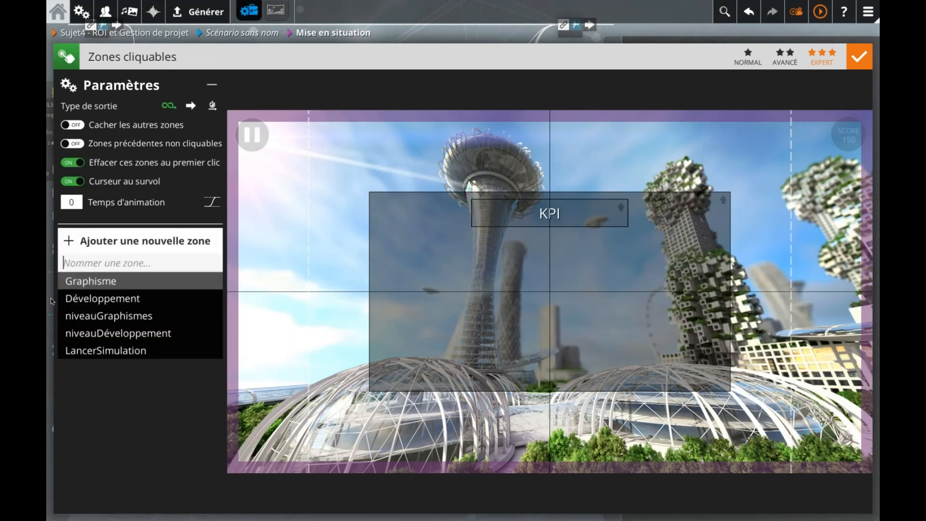
{"action": "type", "text": "Satis"}
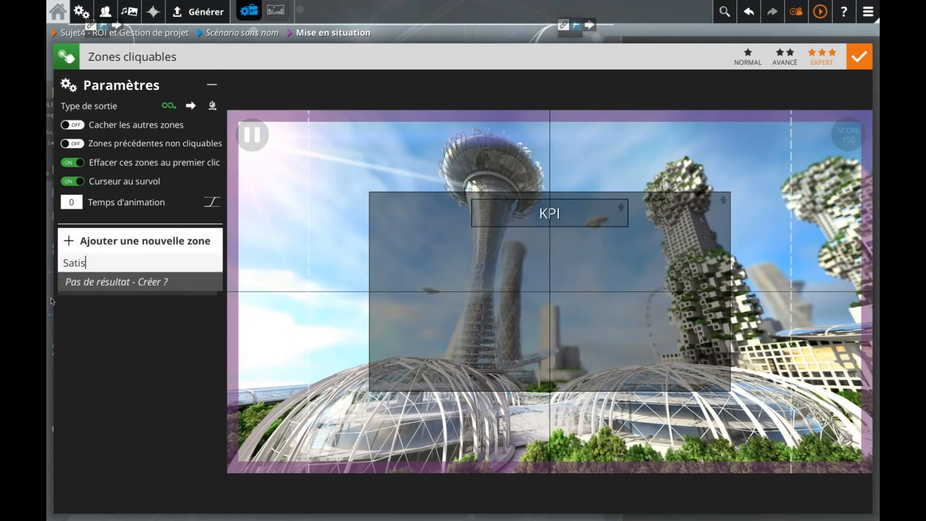
{"action": "type", "text": "faction client"}
{"action": "key", "text": "BackSpace"}
{"action": "key", "text": "BackSpace"}
{"action": "key", "text": "BackSpace"}
{"action": "key", "text": "BackSpace"}
{"action": "key", "text": "BackSpace"}
{"action": "key", "text": "BackSpace"}
{"action": "key", "text": "BackSpace"}
{"action": "key", "text": "Return"}
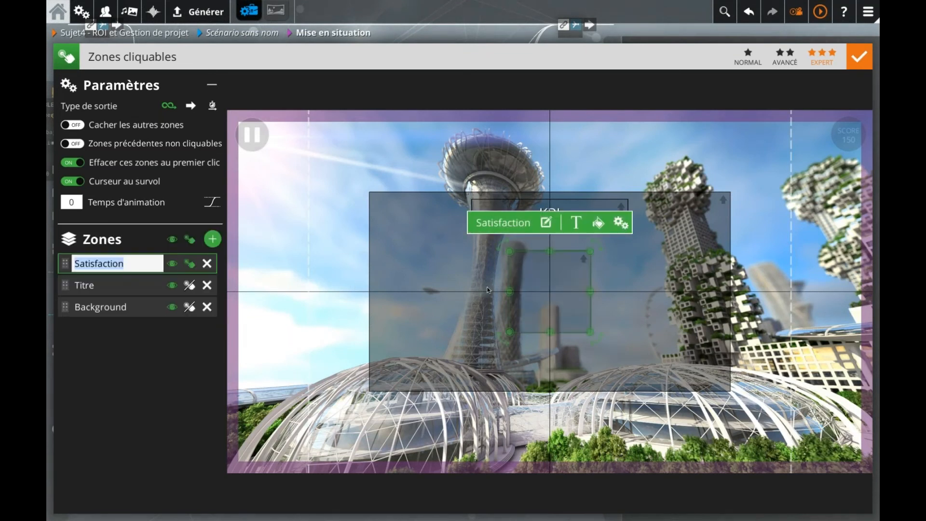
{"action": "left_click_drag", "start_coordinate": [540, 284], "coordinate": [454, 269]}
- Set the Satisfaction zone's text to "Satisfaction client" and reshape the zone into a wide band that fits it on one line
{"action": "left_click", "coordinate": [488, 211]}
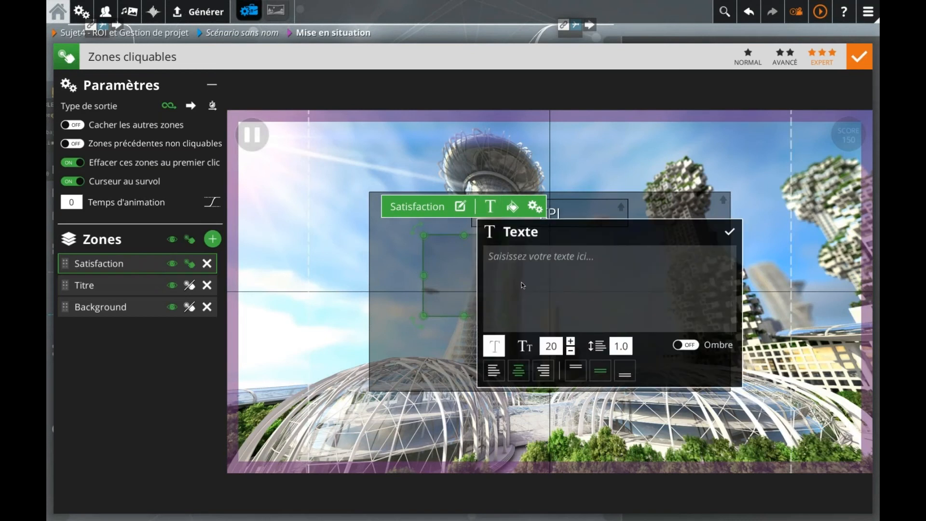
{"action": "type", "text": "Satisfaction client"}
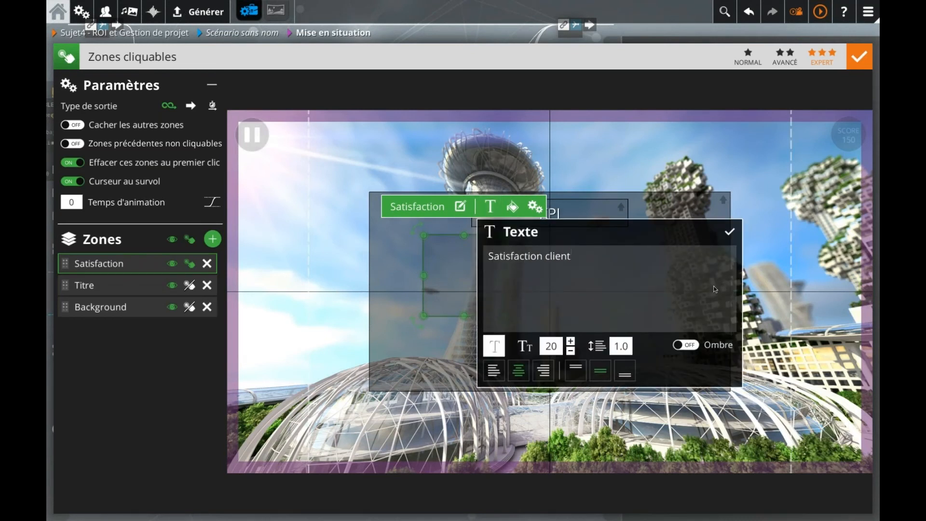
{"action": "left_click", "coordinate": [729, 232]}
{"action": "left_click_drag", "start_coordinate": [503, 300], "coordinate": [561, 289]}
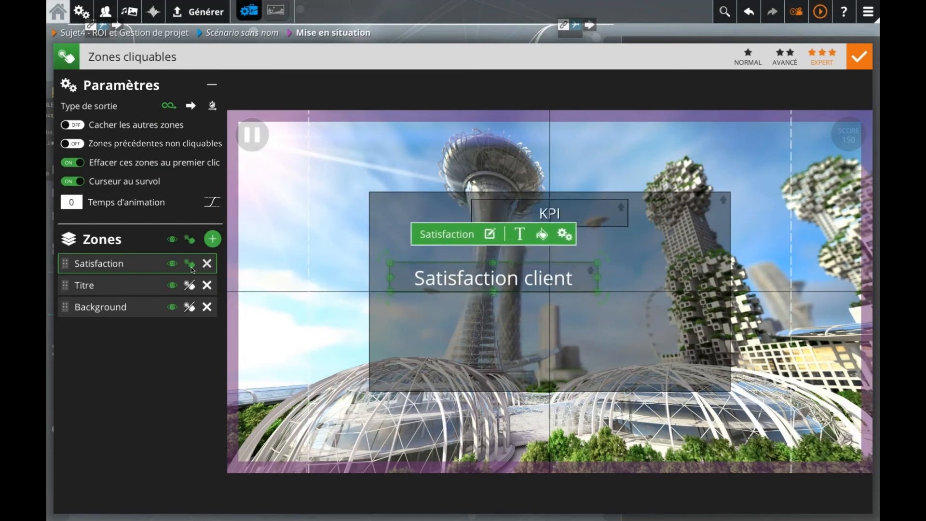
- Create a zone named ROI, paste the Satisfaction zone's properties onto it, and place it directly below the Satisfaction zone
{"action": "left_click", "coordinate": [212, 240]}
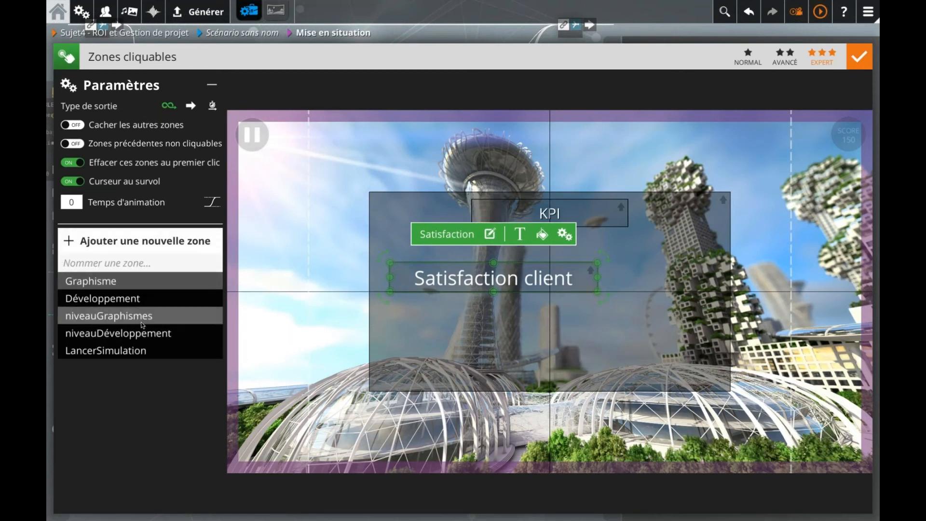
{"action": "type", "text": "ROI"}
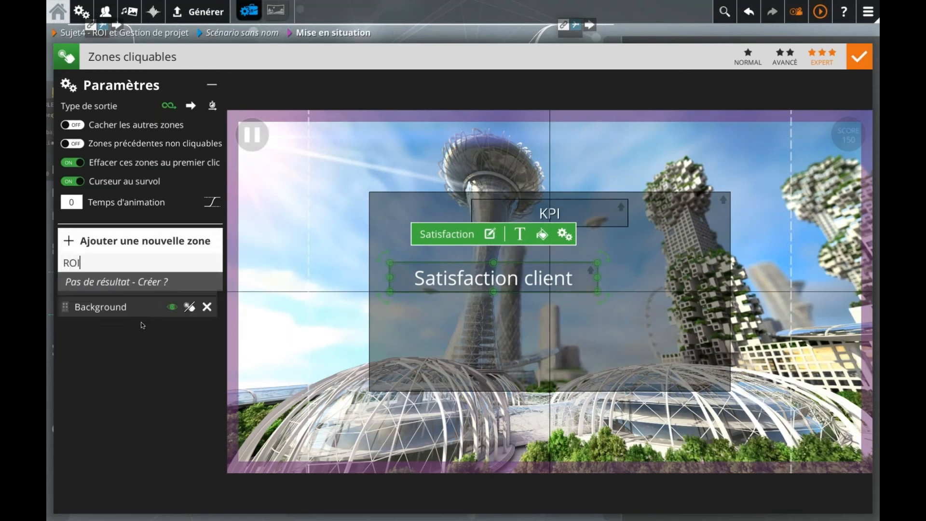
{"action": "key", "text": "Return"}
{"action": "left_click", "coordinate": [462, 282]}
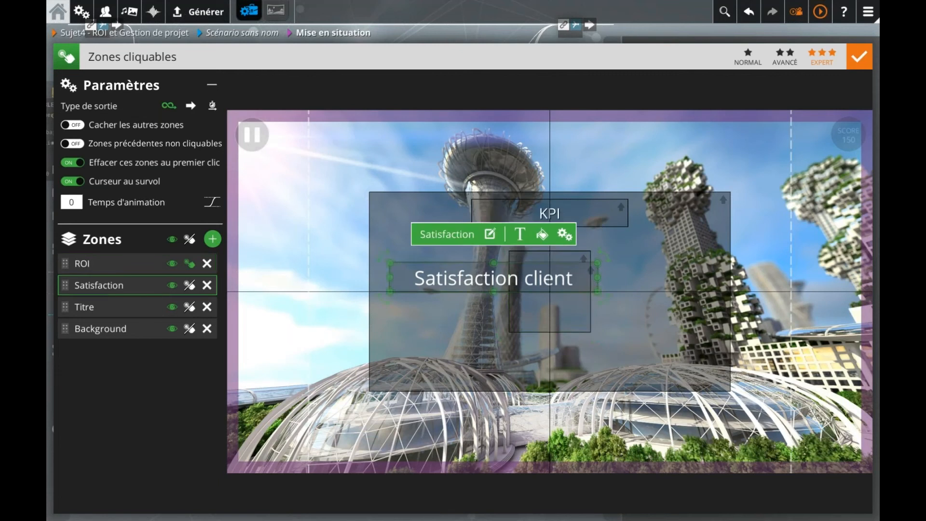
{"action": "left_click", "coordinate": [550, 320]}
{"action": "key", "text": "ctrl+v"}
{"action": "left_click_drag", "start_coordinate": [522, 277], "coordinate": [525, 319]}
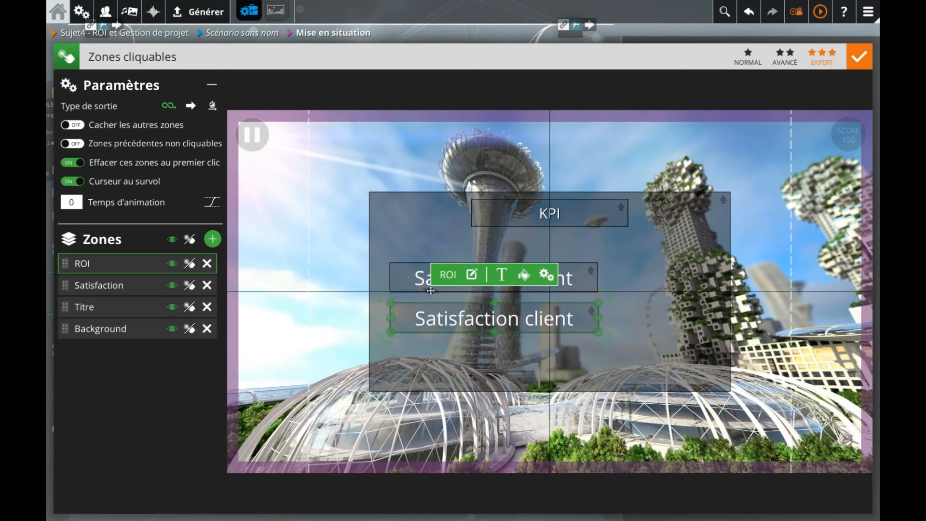
- Replace the ROI zone's text with "ROI"
{"action": "left_click", "coordinate": [501, 274]}
{"action": "type", "text": "ROI"}
{"action": "left_click", "coordinate": [740, 300]}
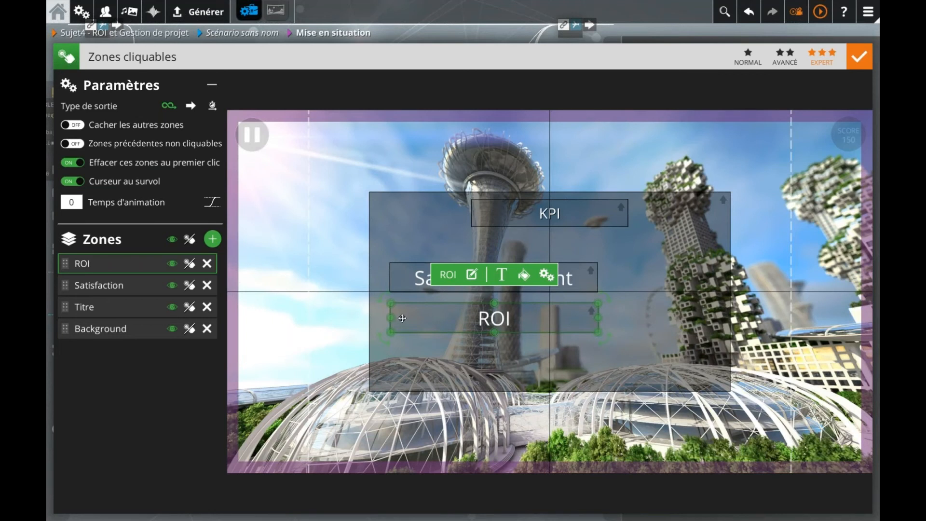
{"action": "left_click", "coordinate": [311, 316]}
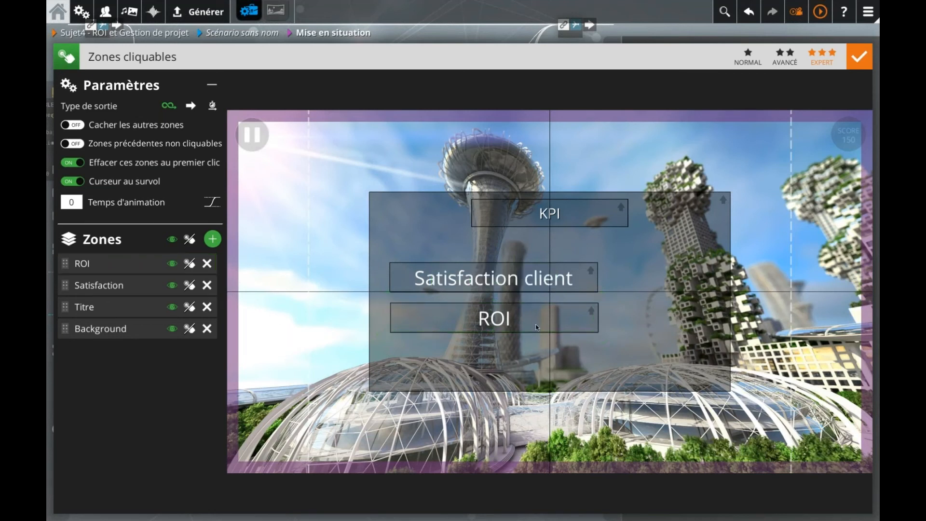
- Move the ROI zone slightly lower under the Satisfaction zone, and create a new zone named Smiley
{"action": "mouse_move", "coordinate": [524, 322]}
{"action": "left_mouse_down"}
{"action": "mouse_move", "coordinate": [516, 318]}
{"action": "mouse_move", "coordinate": [515, 337]}
{"action": "left_mouse_up"}
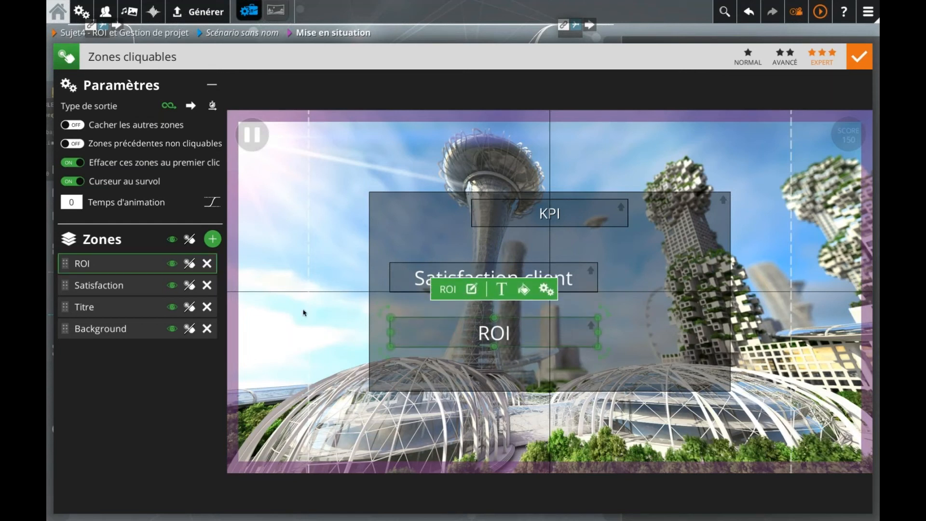
{"action": "left_click", "coordinate": [89, 373]}
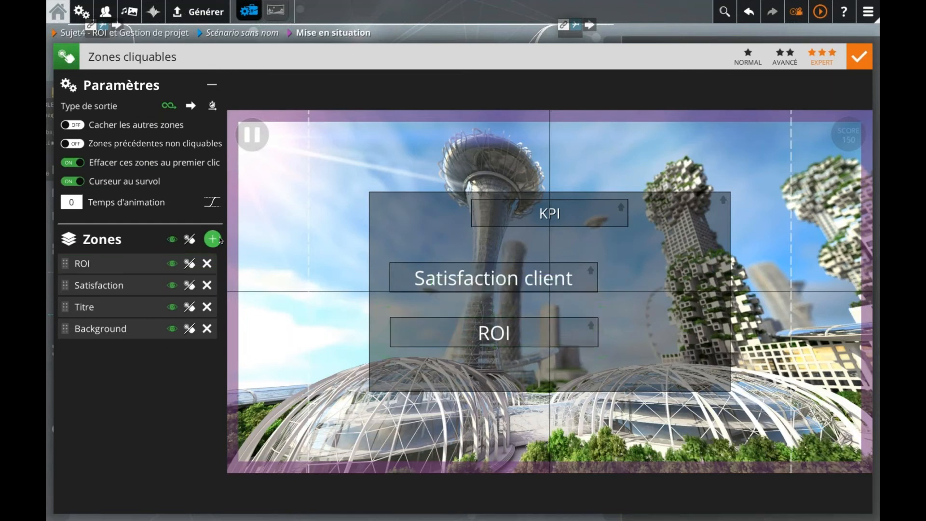
{"action": "left_click", "coordinate": [218, 240]}
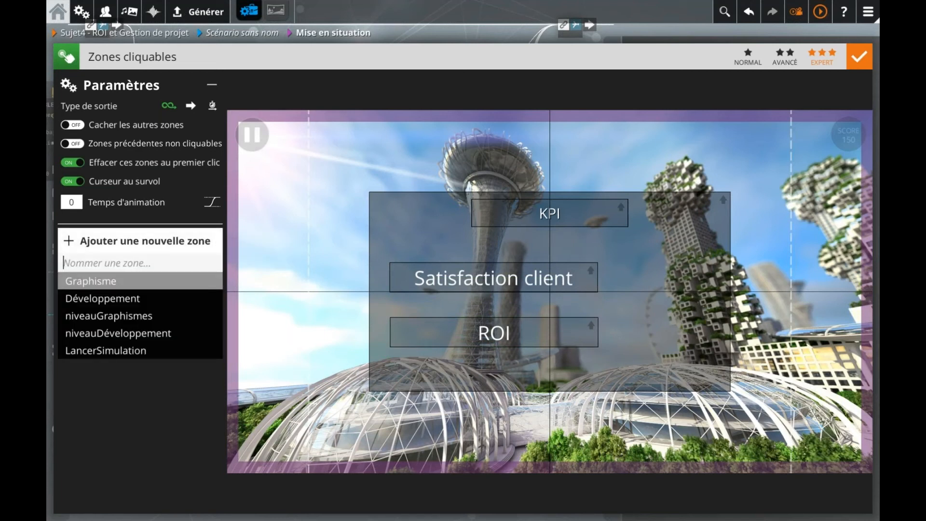
{"action": "type", "text": "Sm"}
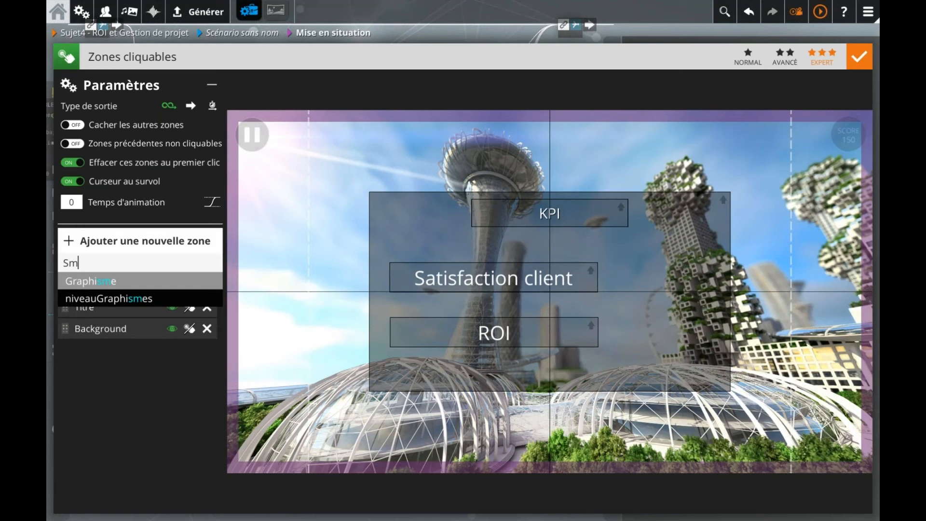
{"action": "type", "text": "iley"}
{"action": "key", "text": "Return"}
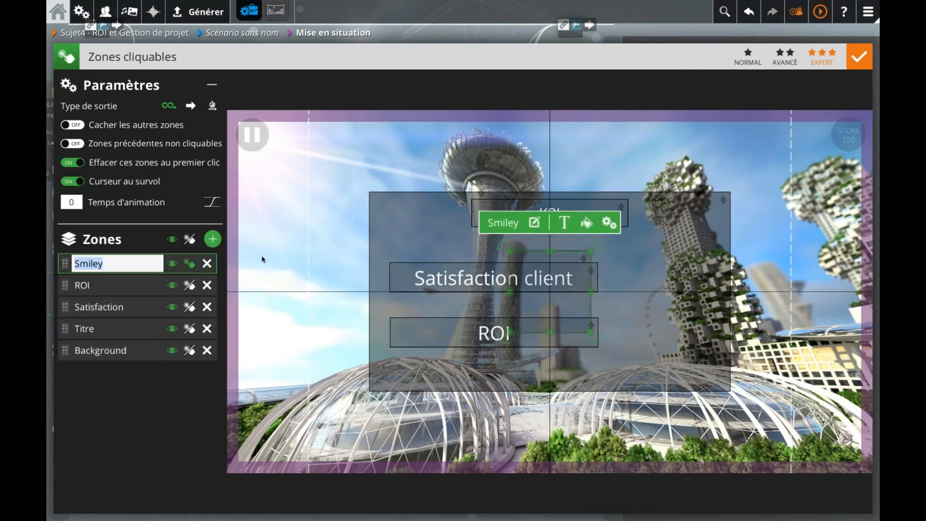
- Shrink the Smiley zone to a small square beside the "Satisfaction client" text and give it the Bad 1 image
{"action": "left_click_drag", "start_coordinate": [586, 251], "coordinate": [667, 274]}
{"action": "left_click", "coordinate": [655, 225]}
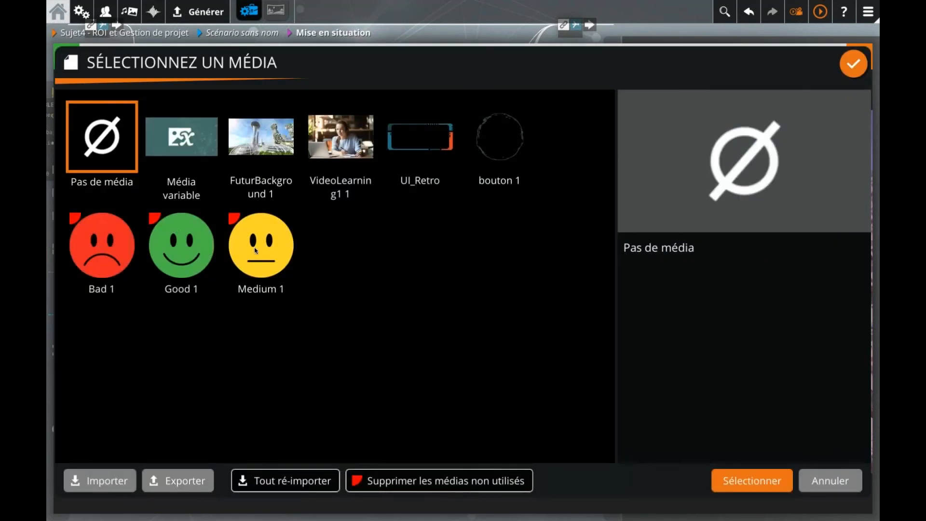
{"action": "double_click", "coordinate": [103, 243]}
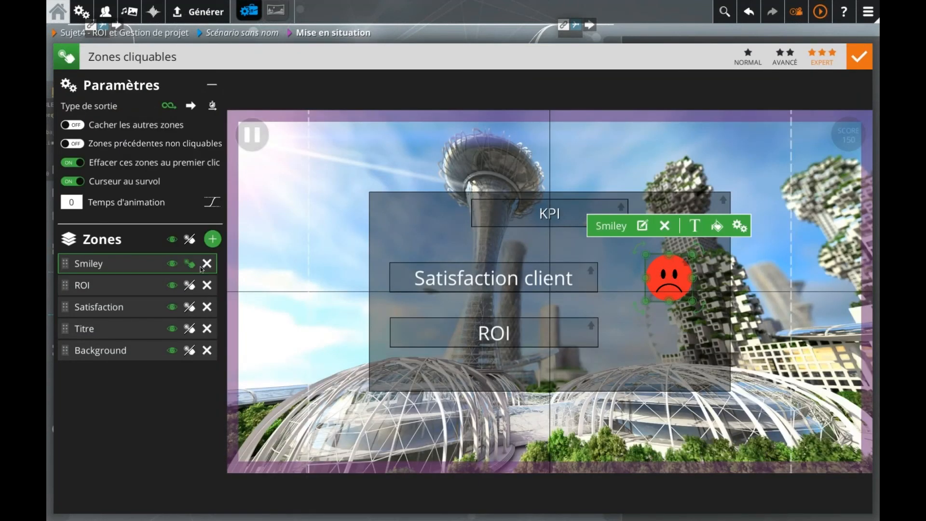
- Rename the Smiley zone to smileyBad and make it non-clickable
{"action": "double_click", "coordinate": [72, 264]}
{"action": "type", "text": "bad"}
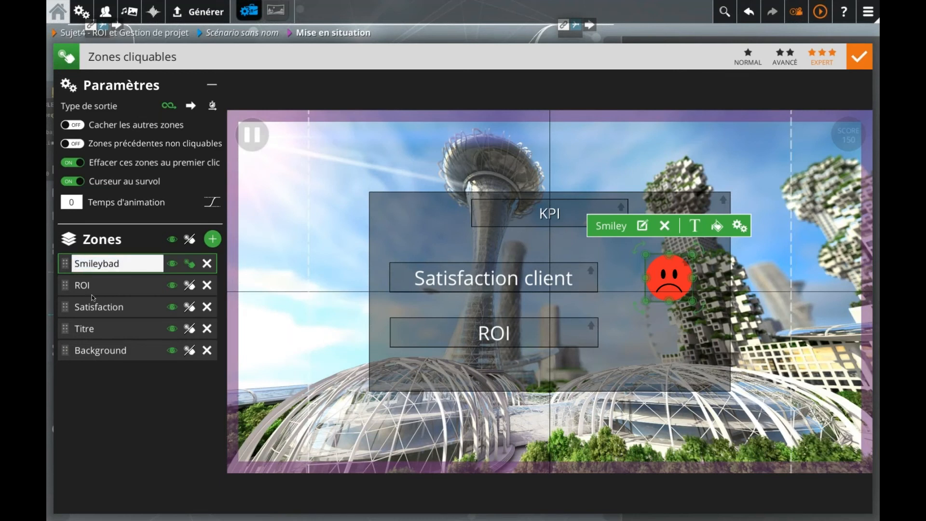
{"action": "left_click", "coordinate": [104, 263]}
{"action": "key", "text": "BackSpace"}
{"action": "type", "text": "B"}
{"action": "left_click", "coordinate": [78, 267]}
{"action": "key", "text": "BackSpace"}
{"action": "type", "text": "s"}
{"action": "key", "text": "Return"}
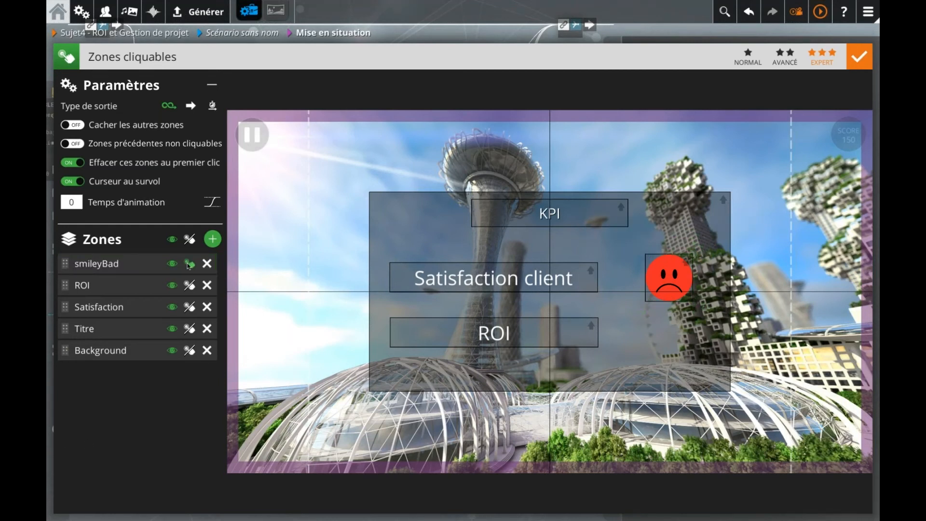
- Duplicate the smileyBad zone and name the copy smileyMedium
{"action": "left_click", "coordinate": [104, 265]}
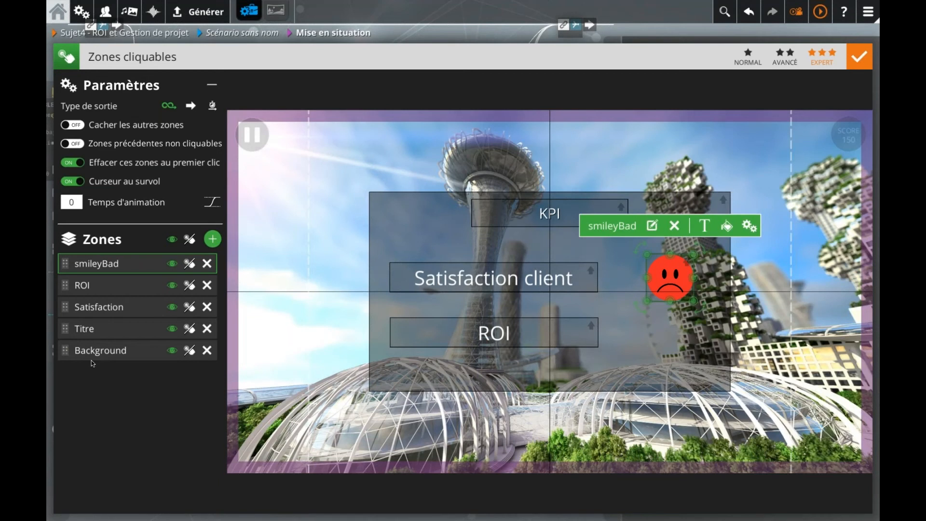
{"action": "key", "text": "ctrl+v"}
{"action": "left_click_drag", "start_coordinate": [103, 265], "coordinate": [188, 268]}
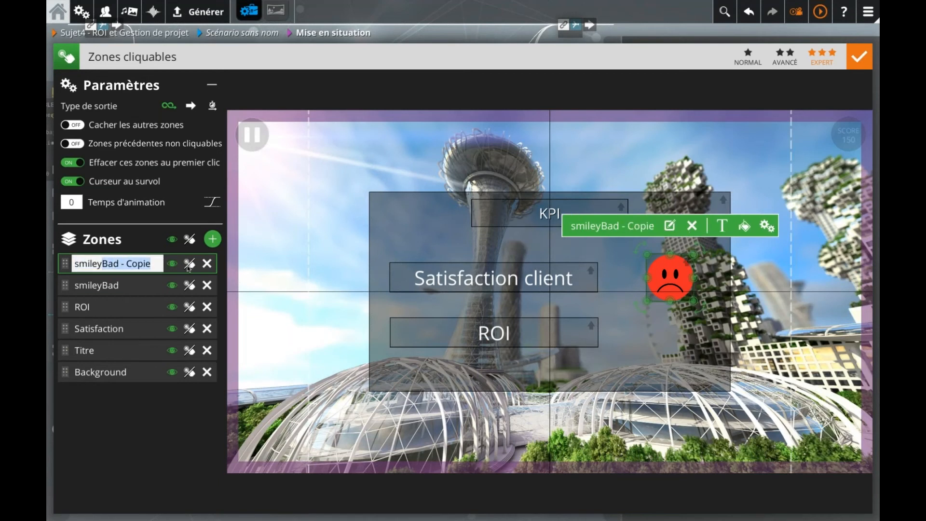
{"action": "type", "text": "M"}
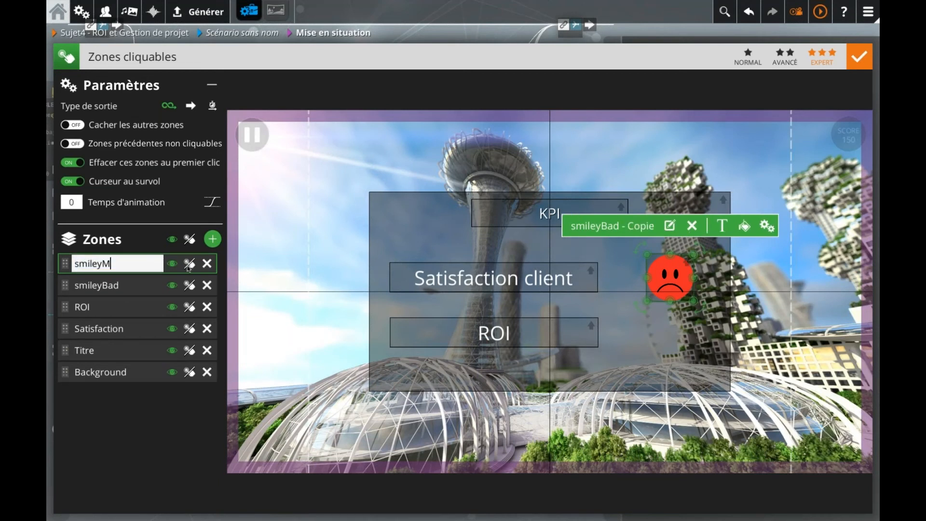
{"action": "type", "text": "edium"}
{"action": "key", "text": "Return"}
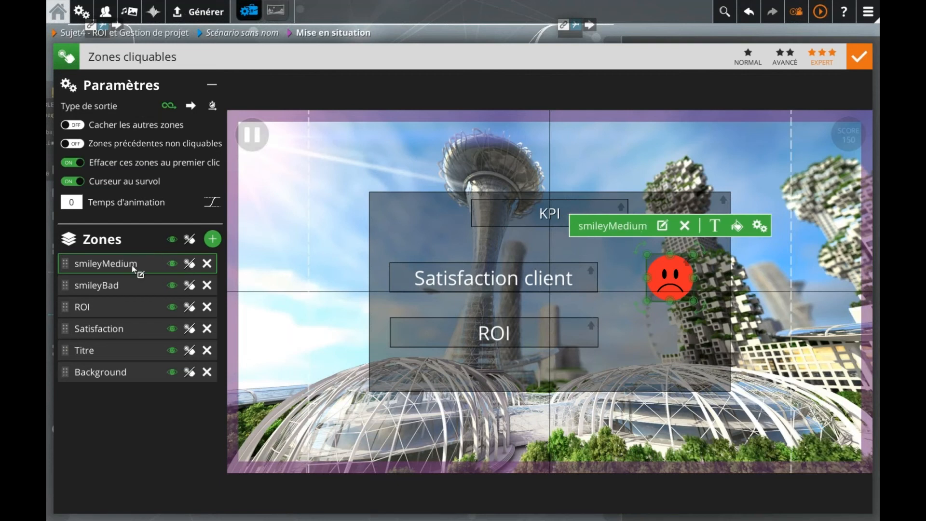
- Duplicate the smiley zone once more and name the copy smileyGood
{"action": "double_click", "coordinate": [112, 268]}
{"action": "left_click", "coordinate": [104, 285]}
{"action": "left_click", "coordinate": [105, 265]}
{"action": "key", "text": "ctrl+v"}
{"action": "left_click_drag", "start_coordinate": [101, 263], "coordinate": [210, 265]}
{"action": "type", "text": "Good"}
{"action": "key", "text": "Return"}
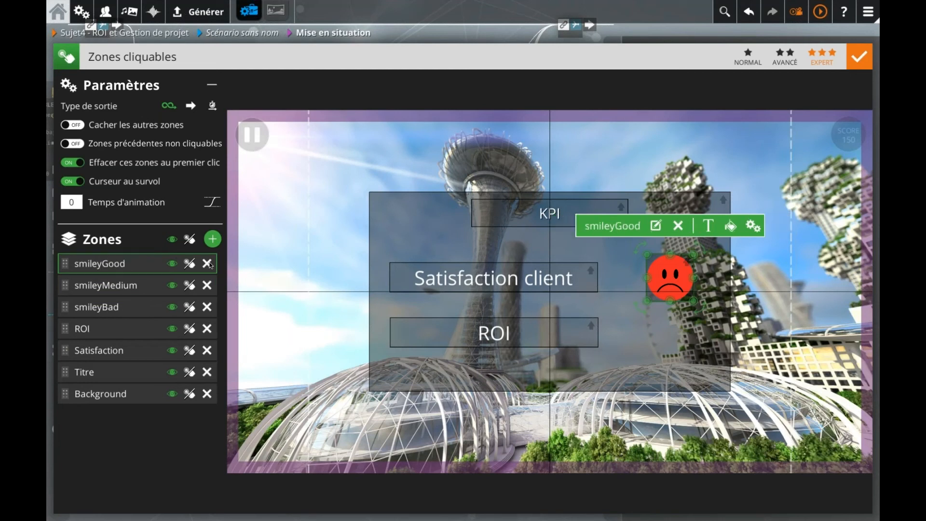
- Assign the Medium 1 image to the smileyMedium zone and the Good 1 image to the smileyGood zone
{"action": "left_click", "coordinate": [137, 281]}
{"action": "left_click", "coordinate": [656, 226]}
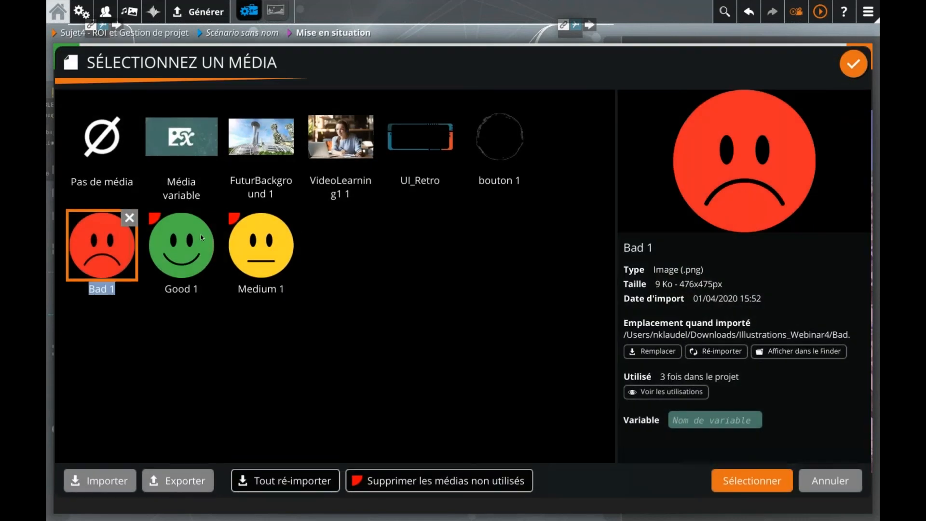
{"action": "double_click", "coordinate": [250, 245]}
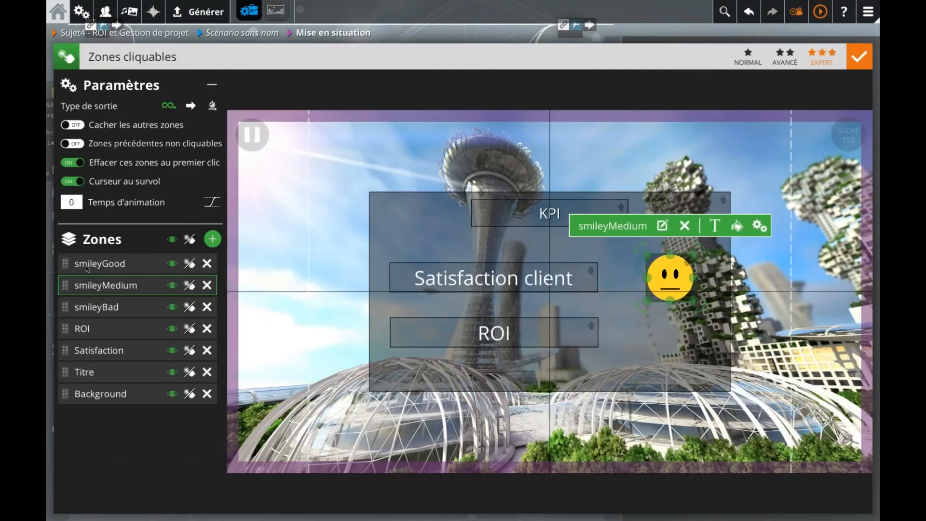
{"action": "left_click", "coordinate": [86, 268]}
{"action": "left_click", "coordinate": [654, 225]}
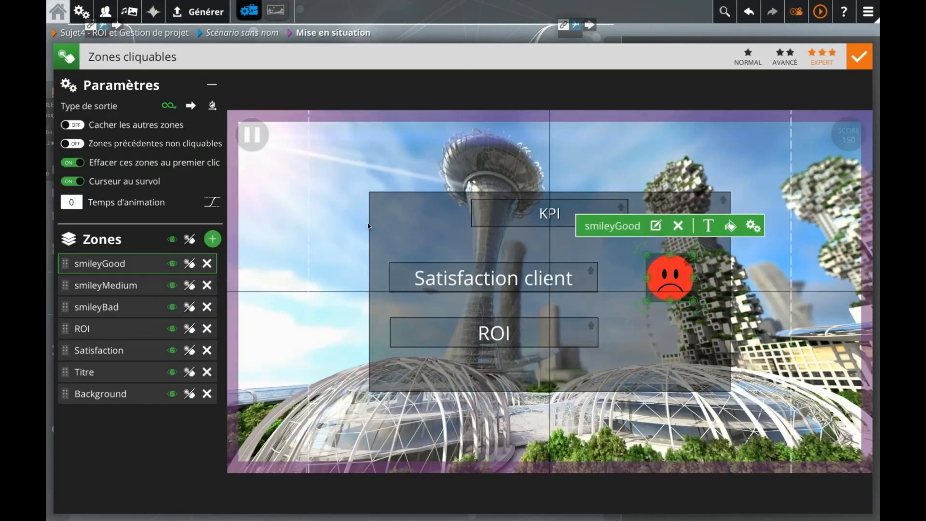
{"action": "double_click", "coordinate": [188, 252]}
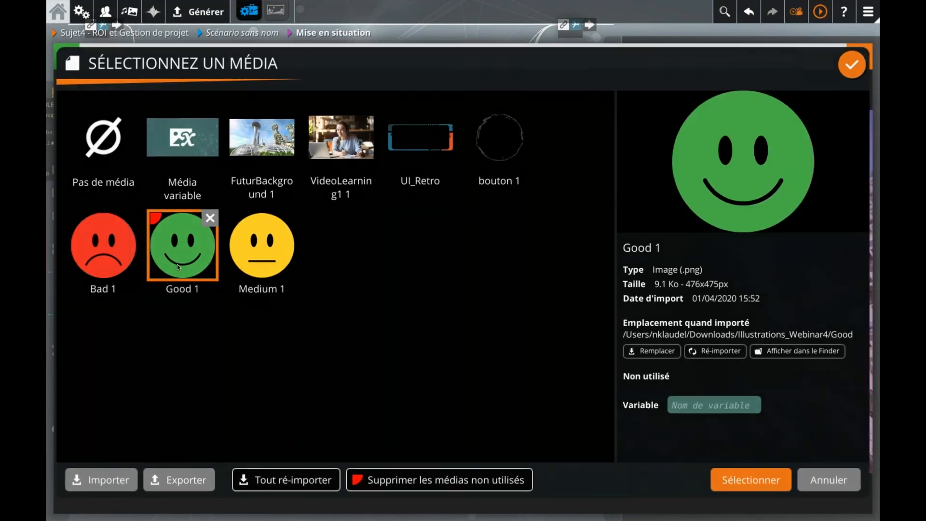
- Check the images of the smileyBad, smileyMedium and smileyGood zones in turn, then select the ROI zone
{"action": "left_click", "coordinate": [106, 306]}
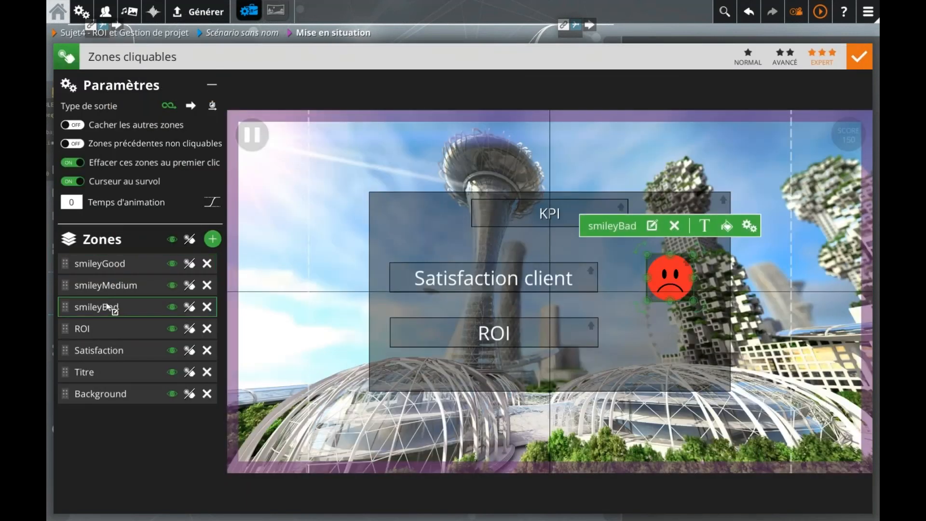
{"action": "left_click", "coordinate": [114, 287]}
{"action": "left_click", "coordinate": [114, 264]}
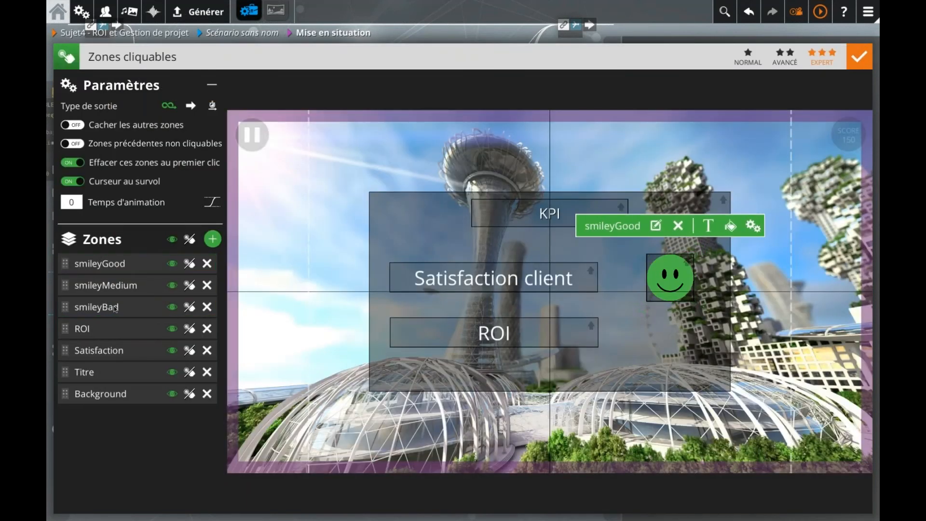
{"action": "left_click", "coordinate": [110, 310]}
{"action": "left_click", "coordinate": [111, 287]}
{"action": "left_click", "coordinate": [112, 266]}
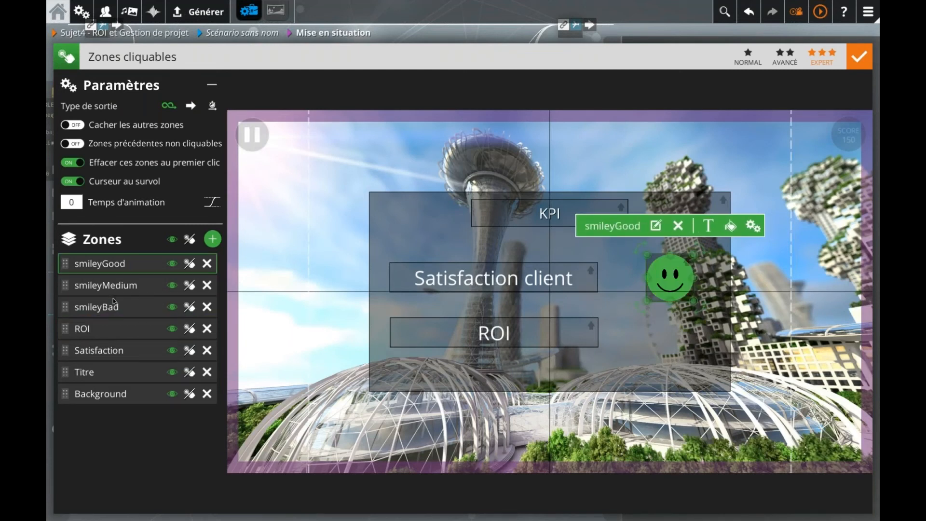
{"action": "left_click", "coordinate": [108, 309]}
{"action": "left_click", "coordinate": [113, 285]}
{"action": "left_click", "coordinate": [111, 265]}
{"action": "left_click", "coordinate": [97, 330]}
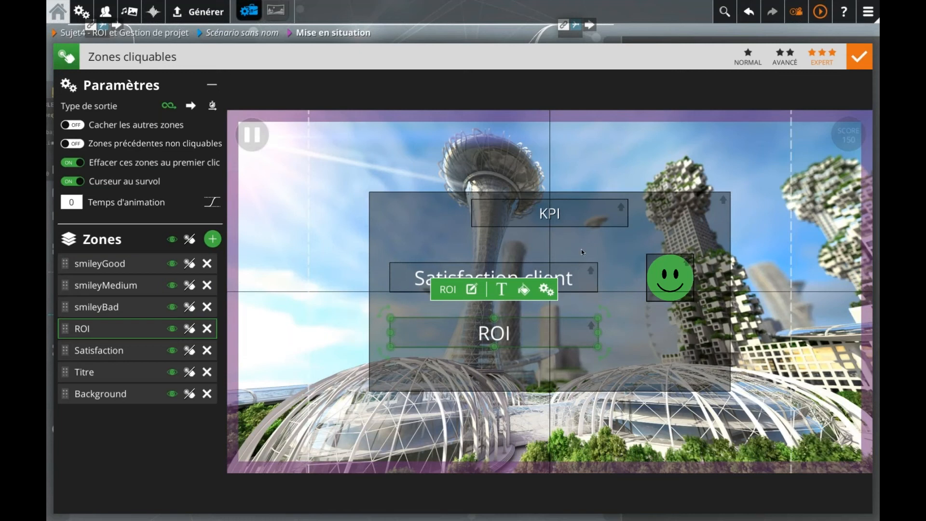
- Leave the KPI zones editor and open the initial Variables block that follows the DÉBUT block
{"action": "left_click", "coordinate": [618, 37]}
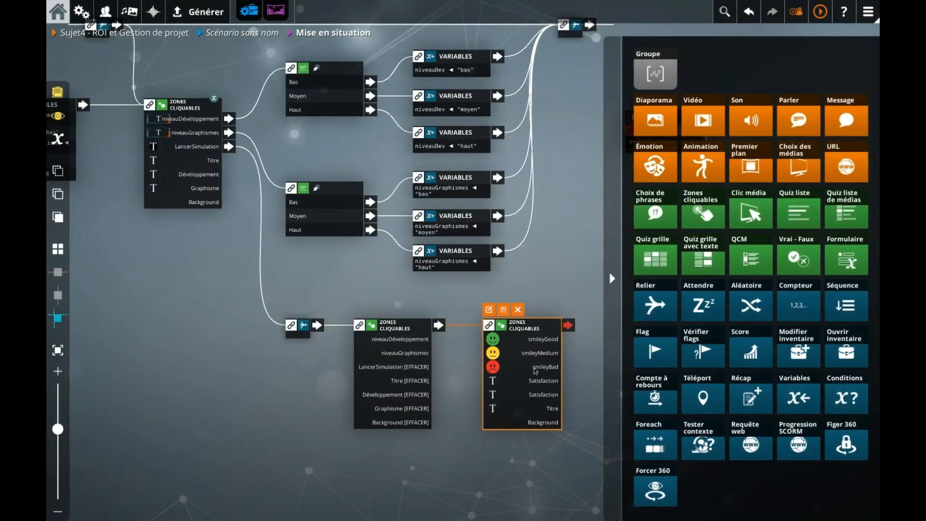
{"action": "left_click", "coordinate": [226, 275]}
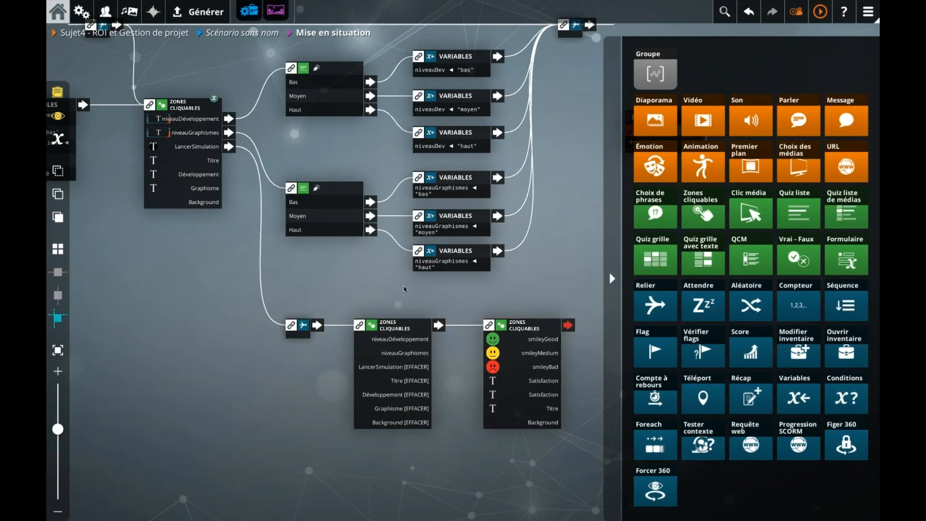
{"action": "left_click_drag", "start_coordinate": [225, 276], "coordinate": [417, 291]}
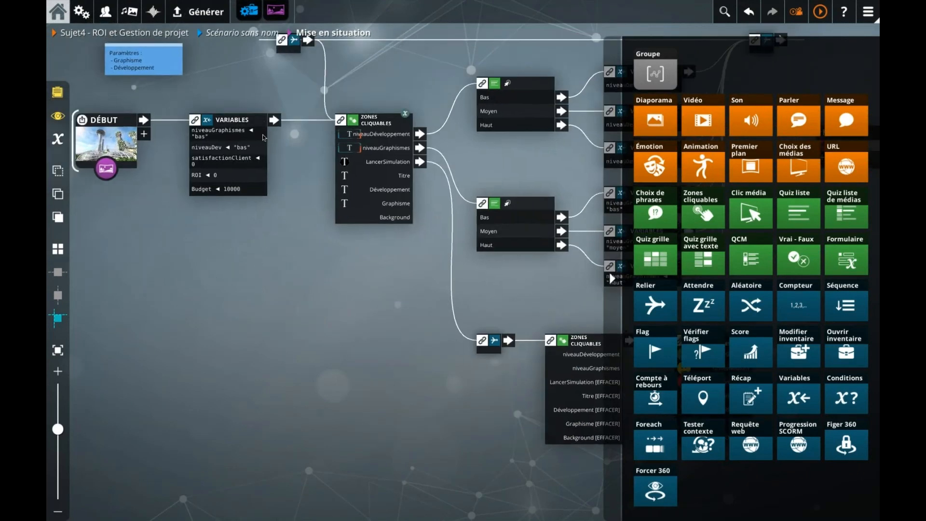
{"action": "double_click", "coordinate": [212, 190]}
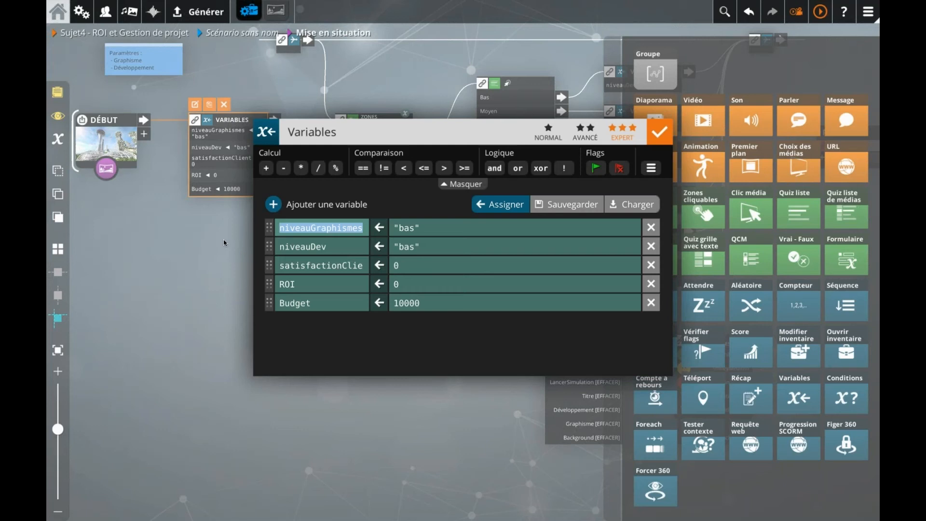
- Add a note below the initial VARIABLES block reading "Typologie du client :" and, on a new line, "Votre client aujourd'hui est très sensible au visuel."
{"action": "left_click", "coordinate": [196, 259]}
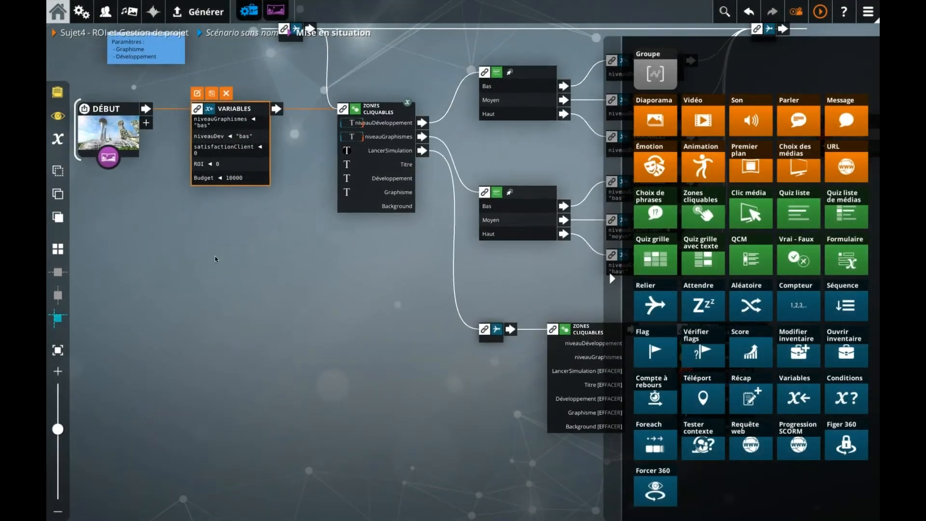
{"action": "left_click_drag", "start_coordinate": [57, 92], "coordinate": [224, 229]}
{"action": "double_click", "coordinate": [224, 228]}
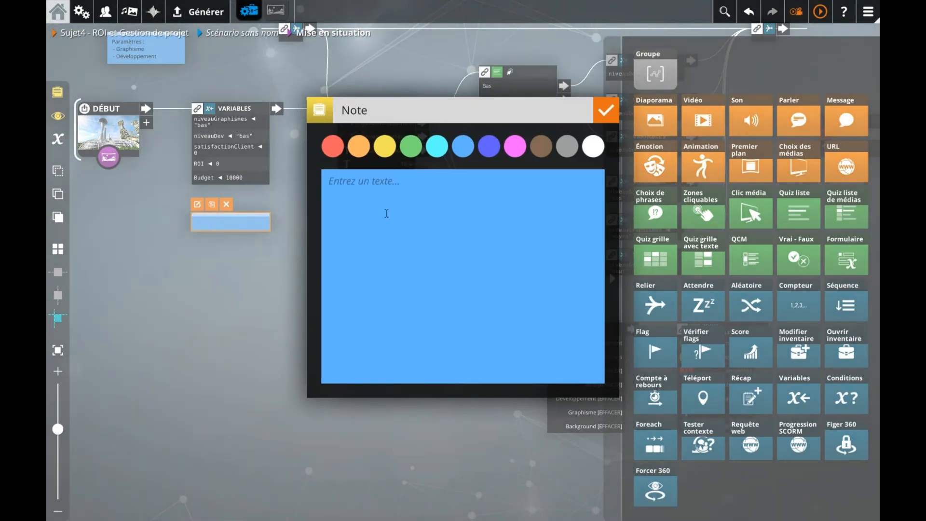
{"action": "type", "text": "Graphismes :"}
{"action": "key", "text": "ctrl+a"}
{"action": "type", "text": "Typologie du client :"}
{"action": "key", "text": "Return"}
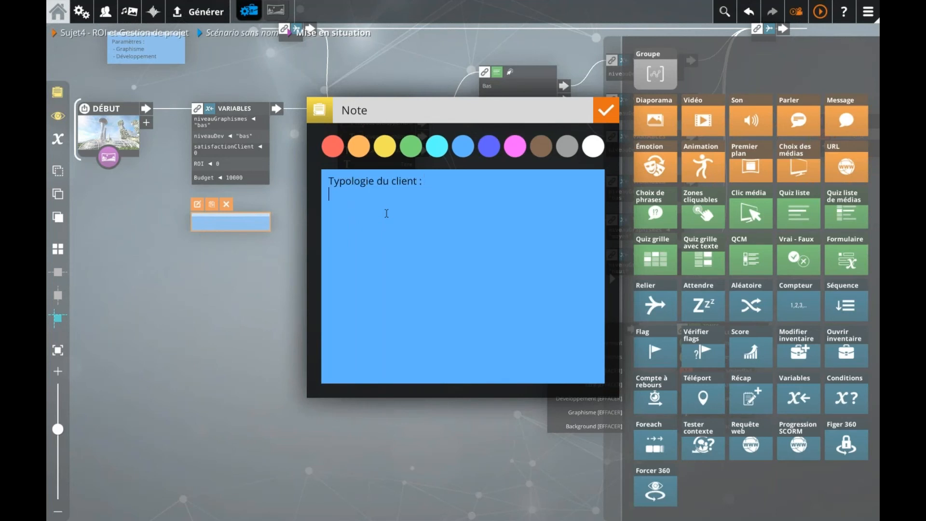
{"action": "type", "text": "Votre client aujourd'hui est très sensible àu visuel."}
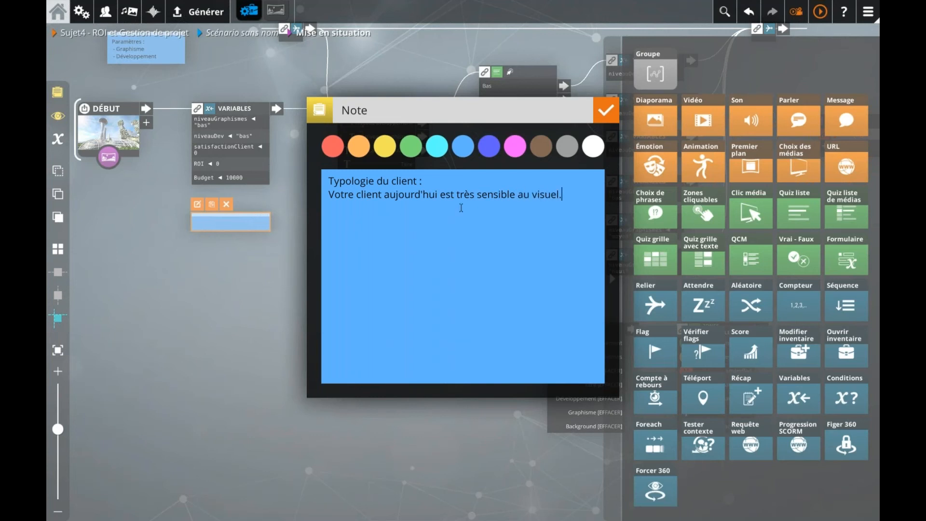
- Complete the note with a blank line followed by "Conséquence : haut graphisme => haut satisfaction"
{"action": "key", "text": "Return"}
{"action": "key", "text": "Return"}
{"action": "type", "text": "Conséquence : haut gr"}
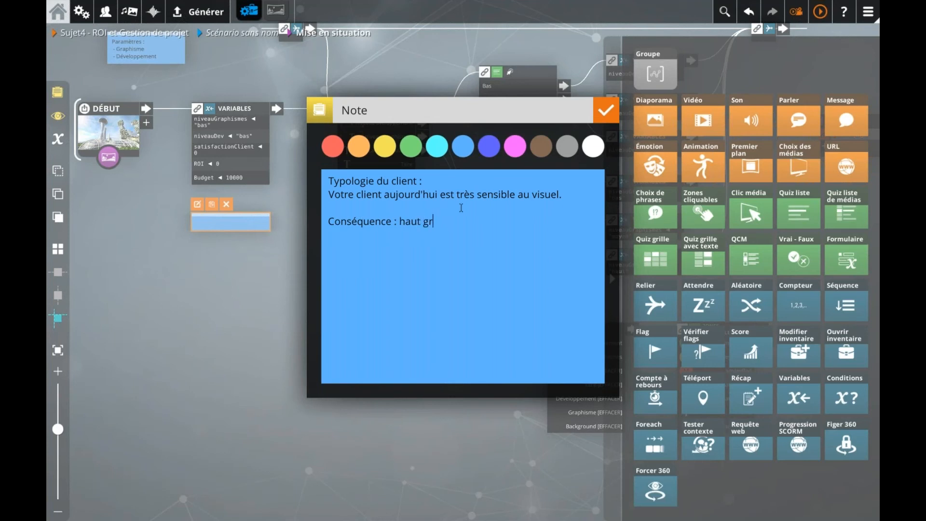
{"action": "type", "text": "aphisme => haut satisfaction"}
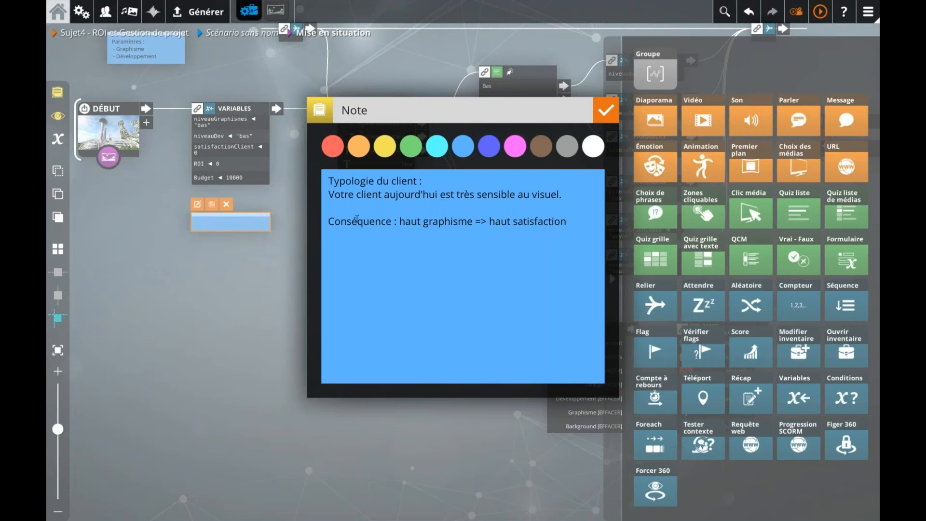
{"action": "left_click", "coordinate": [290, 244]}
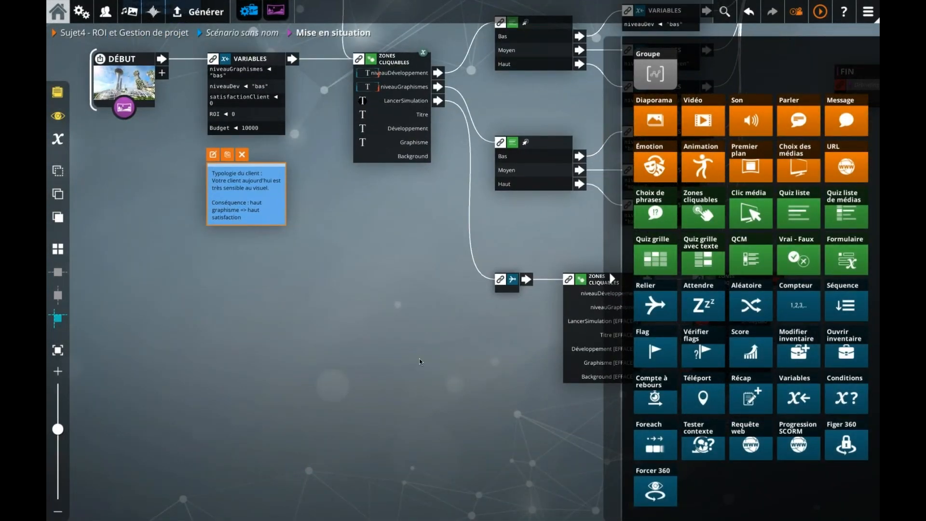
- Examine the KPI clickable zones block and its smileyGood zone, leaving its settings as they are
{"action": "scroll", "coordinate": [419, 360], "scroll_direction": "down", "scroll_amount": 1}
{"action": "left_click", "coordinate": [267, 164]}
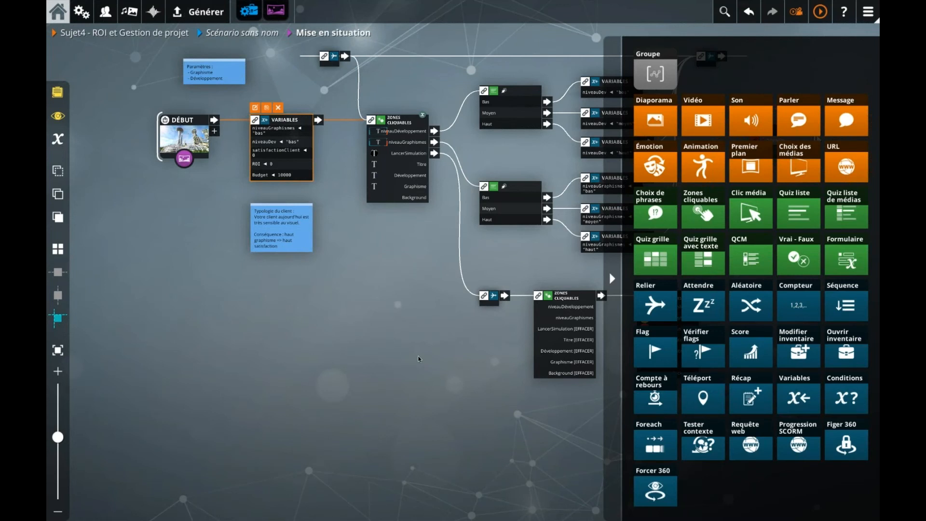
{"action": "left_click_drag", "start_coordinate": [418, 359], "coordinate": [197, 319]}
{"action": "left_click", "coordinate": [452, 291]}
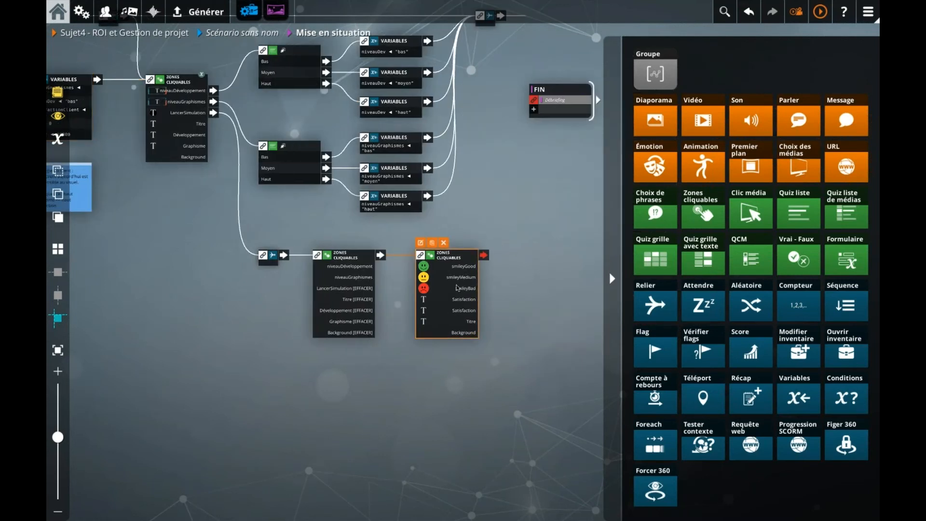
{"action": "double_click", "coordinate": [457, 288]}
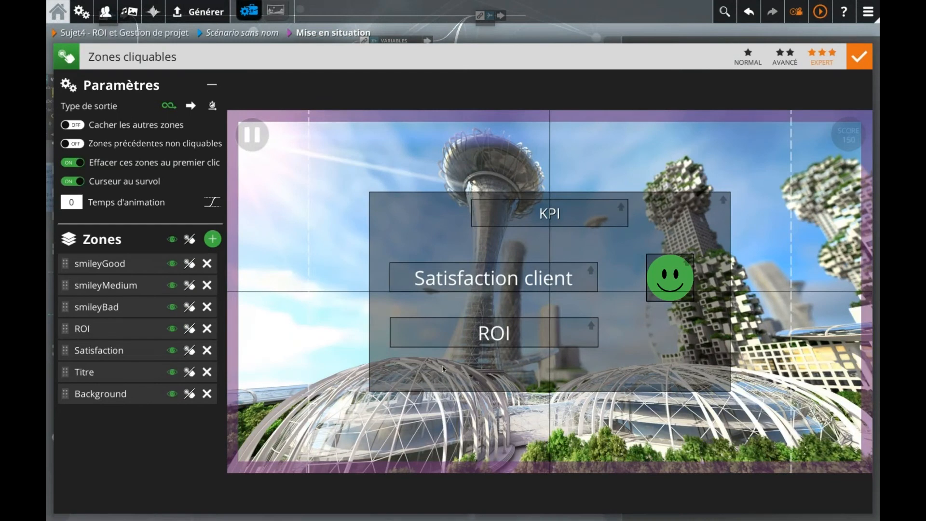
{"action": "left_click", "coordinate": [680, 276]}
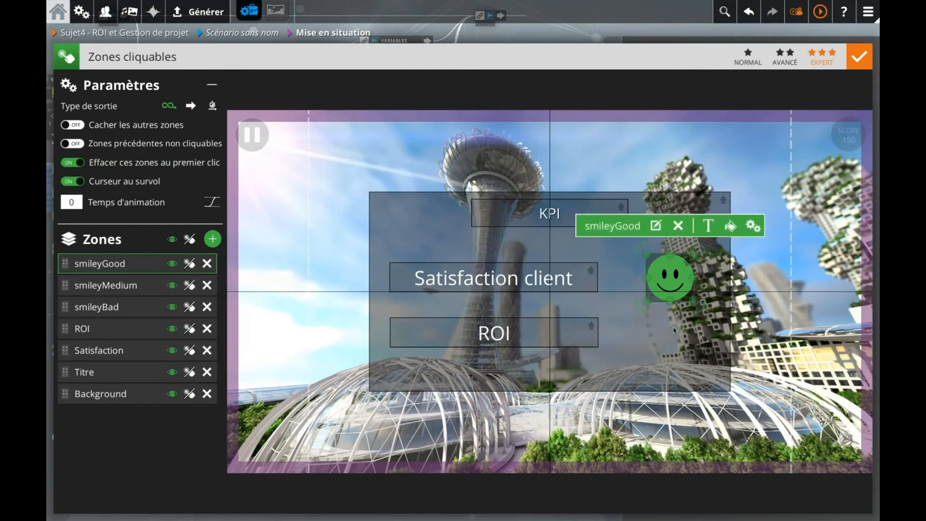
{"action": "left_click", "coordinate": [858, 58]}
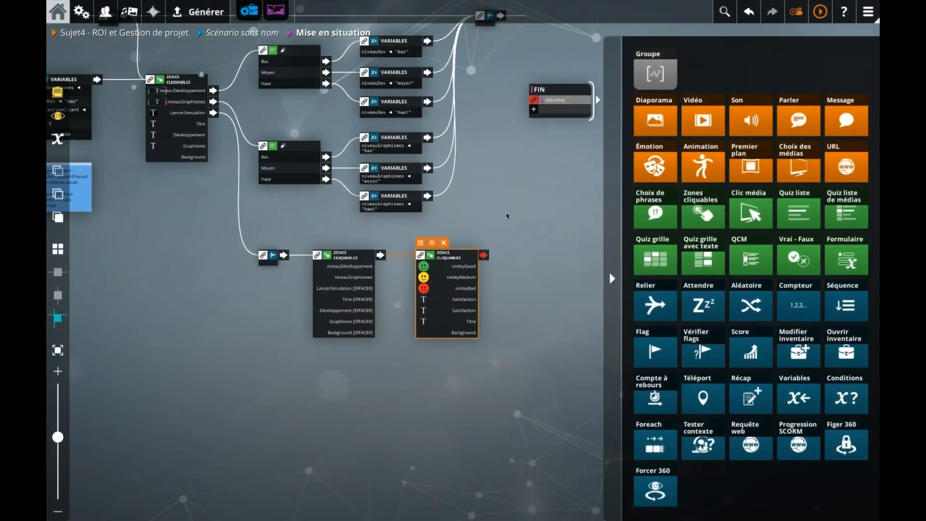
- Move the smiley clickable zones block farther along the flow to make room before it
{"action": "left_click_drag", "start_coordinate": [442, 287], "coordinate": [598, 286]}
{"action": "left_click_drag", "start_coordinate": [492, 305], "coordinate": [473, 304]}
{"action": "left_click", "coordinate": [473, 304]}
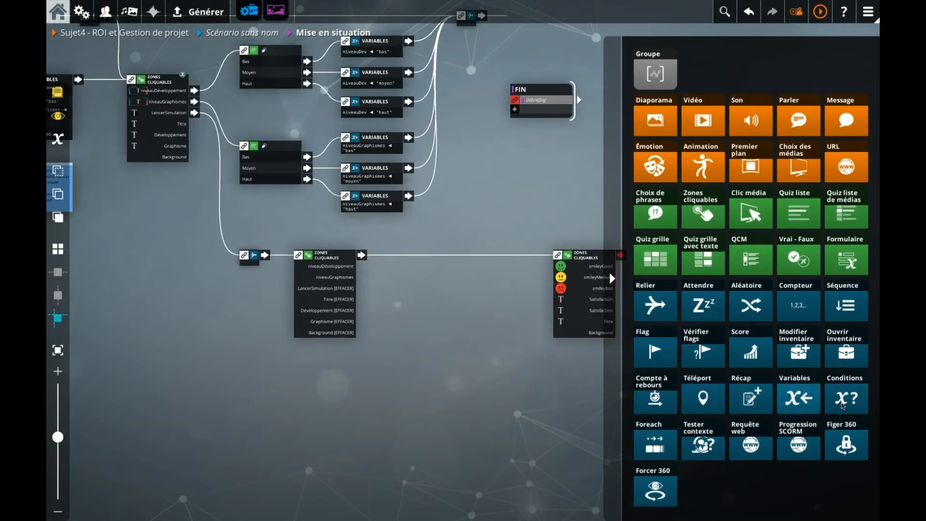
- Insert a Conditions block between the two lower clickable zones blocks, with the variable niveauGraphismes as its condition
{"action": "left_click_drag", "start_coordinate": [846, 398], "coordinate": [413, 266]}
{"action": "double_click", "coordinate": [412, 266]}
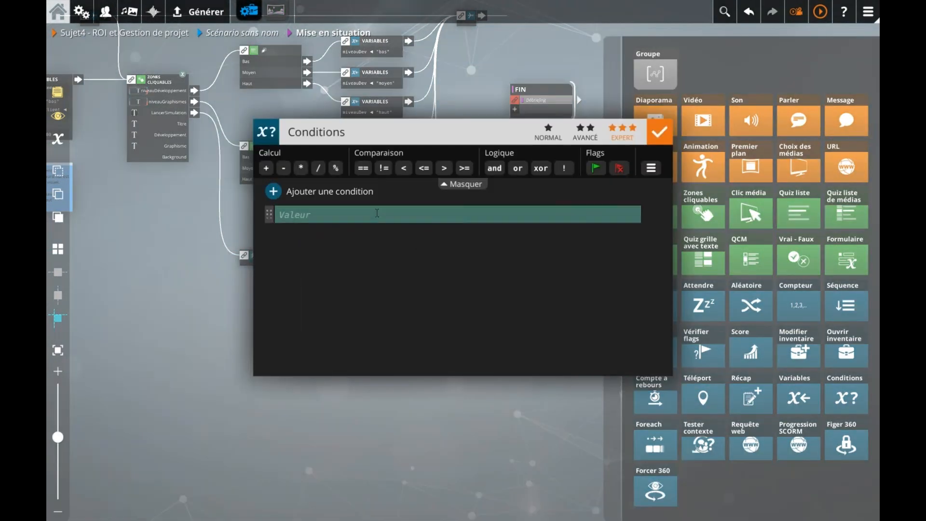
{"action": "type", "text": "sa"}
{"action": "key", "text": "Return"}
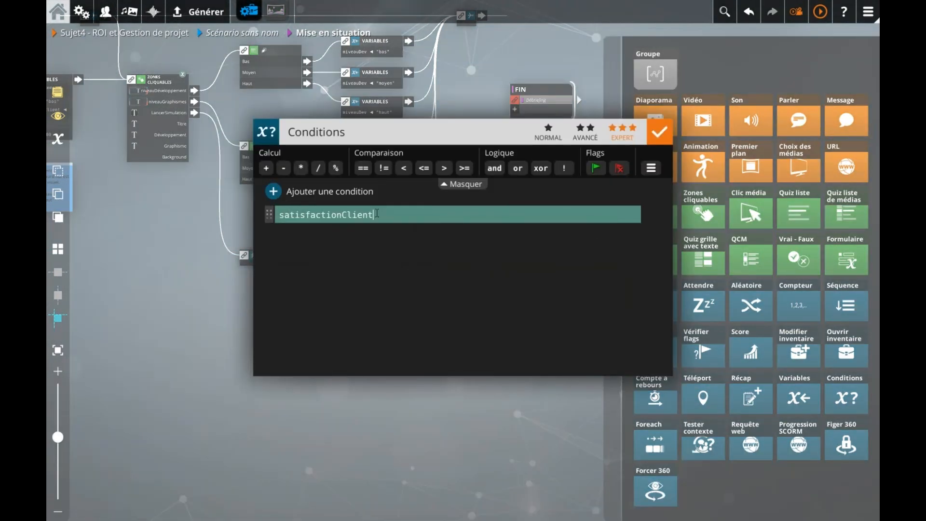
{"action": "left_click_drag", "start_coordinate": [389, 215], "coordinate": [263, 219]}
{"action": "key", "text": "BackSpace"}
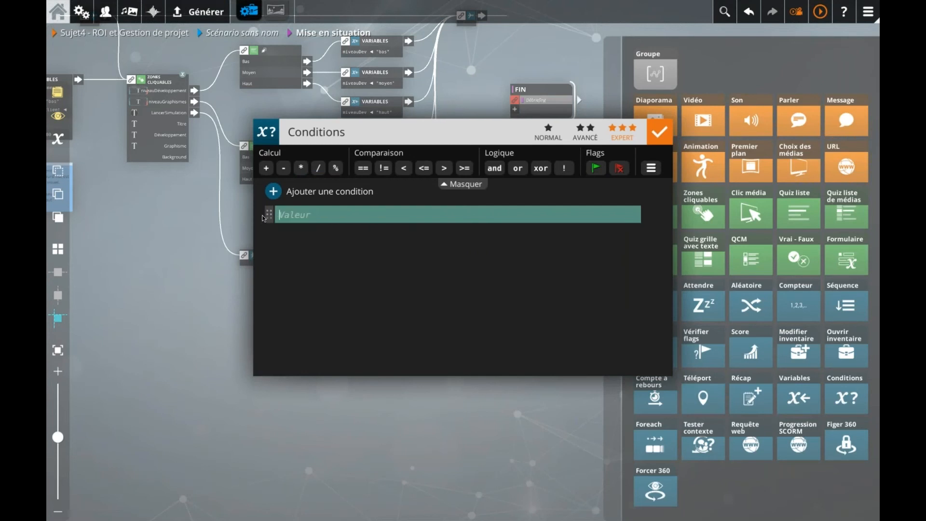
{"action": "type", "text": "ni"}
{"action": "key", "text": "Down"}
{"action": "key", "text": "Return"}
{"action": "left_click", "coordinate": [172, 254]}
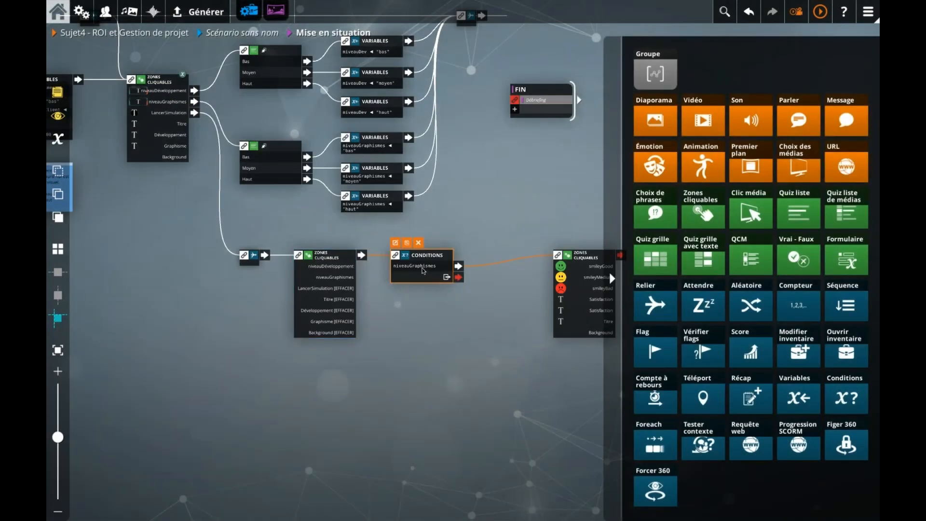
- Insert a Variables block between the Conditions block and the smiley zones block, with satisfactionClient as the assigned variable
{"action": "left_click_drag", "start_coordinate": [798, 397], "coordinate": [492, 264]}
{"action": "left_click_drag", "start_coordinate": [494, 259], "coordinate": [476, 250]}
{"action": "double_click", "coordinate": [475, 249]}
{"action": "left_click", "coordinate": [337, 230]}
{"action": "type", "text": "satisfactionClient"}
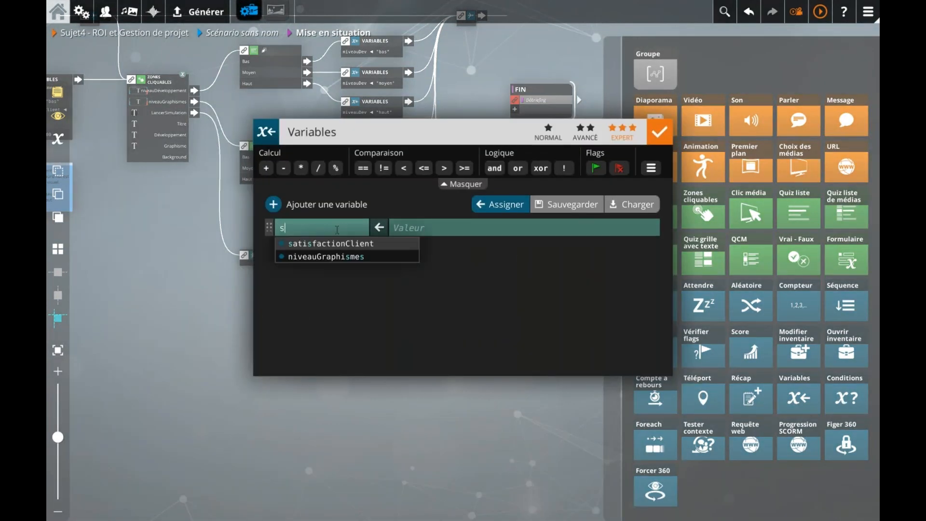
{"action": "key", "text": "Return"}
{"action": "left_click", "coordinate": [228, 274]}
- Complete the condition in the Conditions block as niveauGraphismes == "haut"
{"action": "double_click", "coordinate": [415, 259]}
{"action": "left_click", "coordinate": [383, 214]}
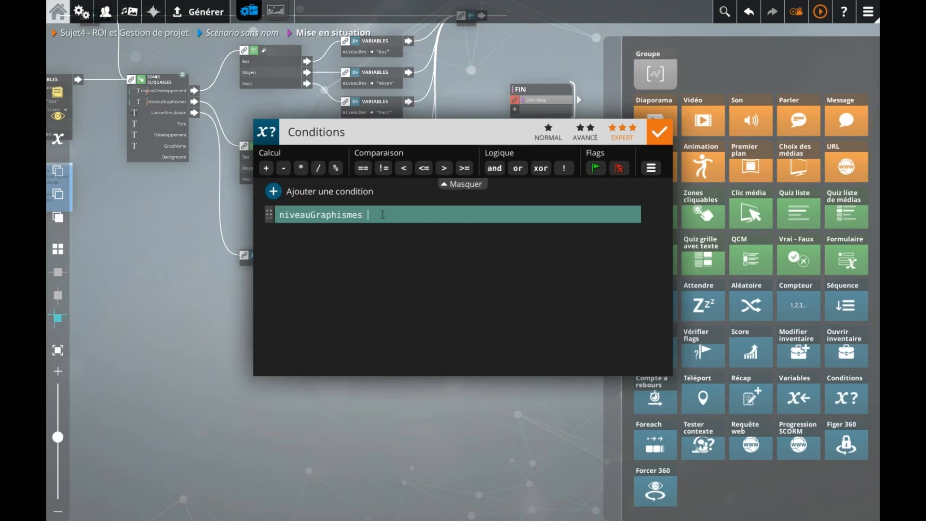
{"action": "type", "text": "== \"bas\""}
{"action": "left_click_drag", "start_coordinate": [388, 215], "coordinate": [407, 218]}
{"action": "type", "text": "haut"}
- Add a second condition, niveauGraphismes == "moyen", by copying the first one and changing its value
{"action": "left_click", "coordinate": [275, 194]}
{"action": "triple_click", "coordinate": [354, 215]}
{"action": "key", "text": "ctrl+c"}
{"action": "left_click", "coordinate": [351, 233]}
{"action": "key", "text": "ctrl+v"}
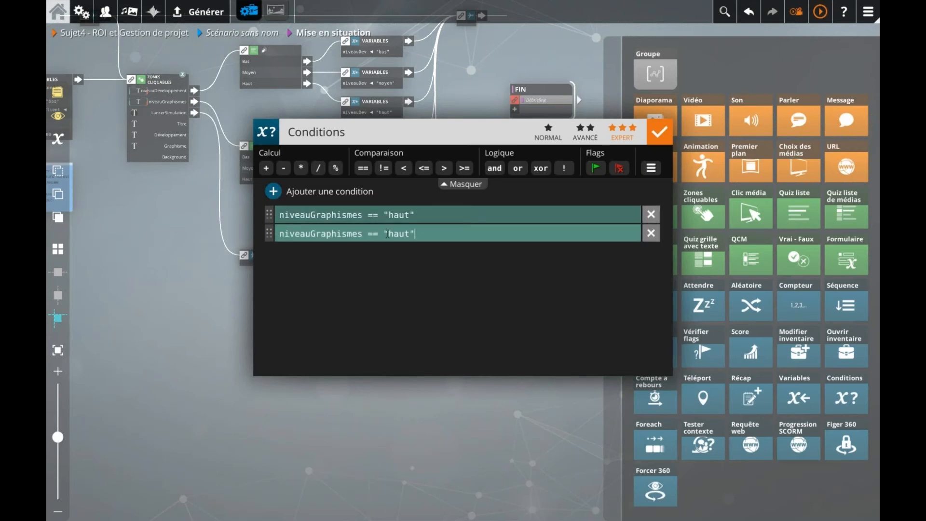
{"action": "left_click_drag", "start_coordinate": [388, 233], "coordinate": [406, 235]}
{"action": "type", "text": "moyen"}
{"action": "left_click", "coordinate": [223, 299]}
- Assign 3 to satisfactionClient in the new Variables block and line the block up with the Conditions block
{"action": "left_click", "coordinate": [503, 259]}
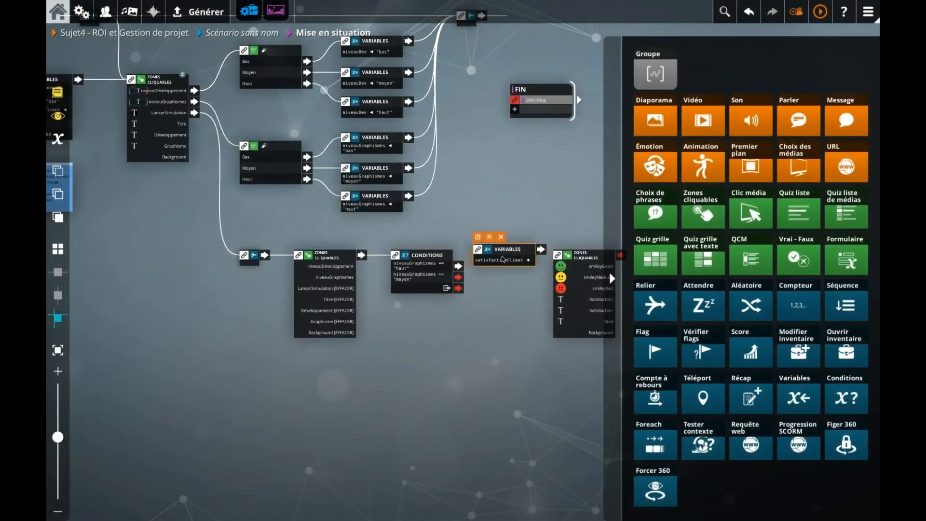
{"action": "scroll", "coordinate": [432, 270], "scroll_direction": "up", "scroll_amount": 3}
{"action": "left_click_drag", "start_coordinate": [389, 380], "coordinate": [318, 375]}
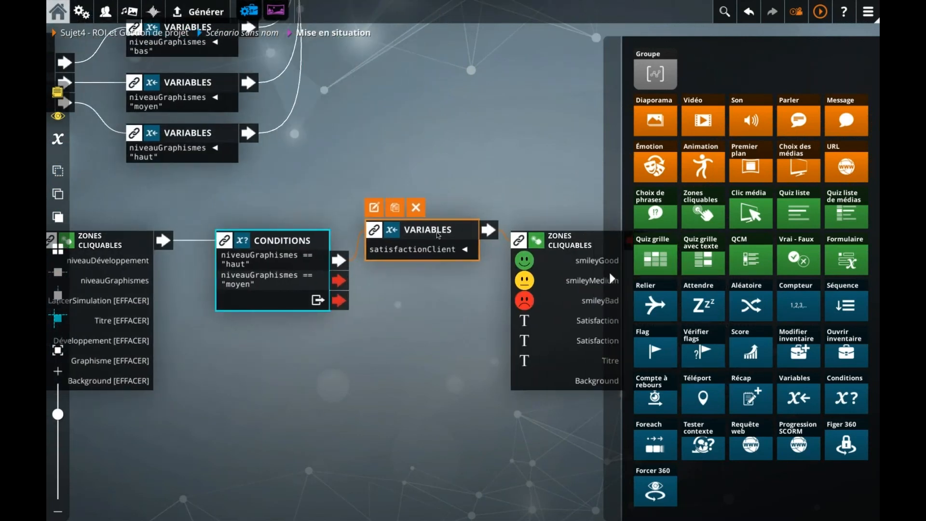
{"action": "left_click", "coordinate": [374, 207]}
{"action": "type", "text": "3"}
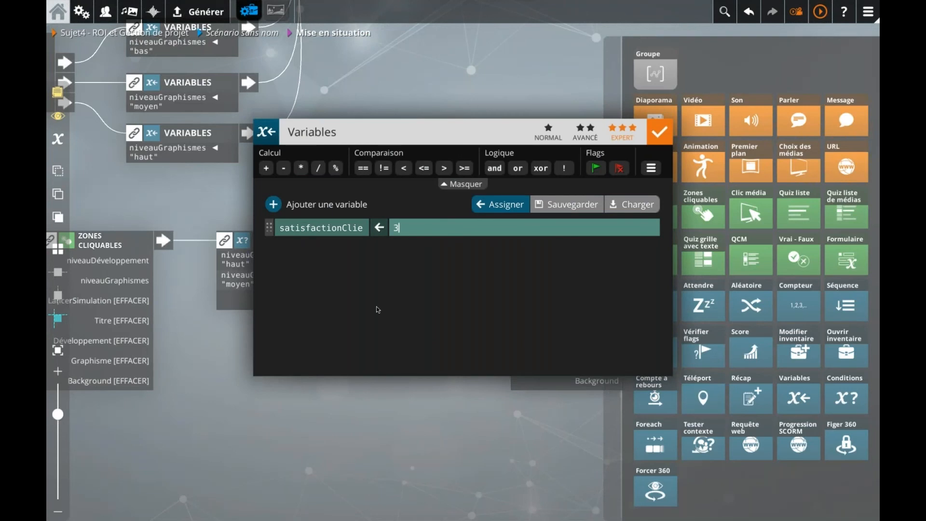
{"action": "left_click", "coordinate": [391, 394]}
{"action": "left_click_drag", "start_coordinate": [403, 242], "coordinate": [405, 251]}
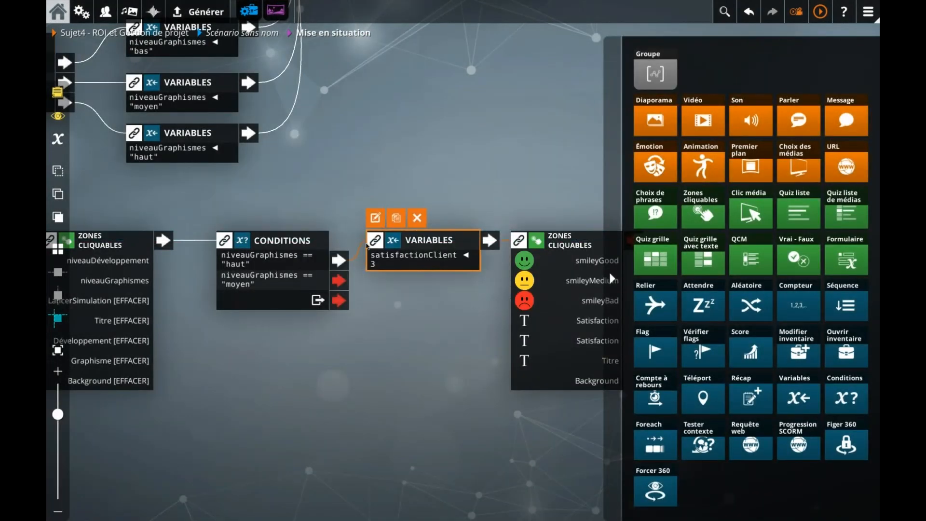
- Duplicate the satisfactionClient block, link it to the "moyen" condition output, and set its value to 2
{"action": "left_click", "coordinate": [396, 218]}
{"action": "left_click_drag", "start_coordinate": [526, 274], "coordinate": [454, 221]}
{"action": "key", "text": "space"}
{"action": "left_click_drag", "start_coordinate": [338, 297], "coordinate": [419, 293]}
{"action": "left_click_drag", "start_coordinate": [265, 286], "coordinate": [371, 281]}
{"action": "left_click", "coordinate": [369, 259]}
{"action": "key", "text": "Tab"}
{"action": "type", "text": "2"}
{"action": "key", "text": "Return"}
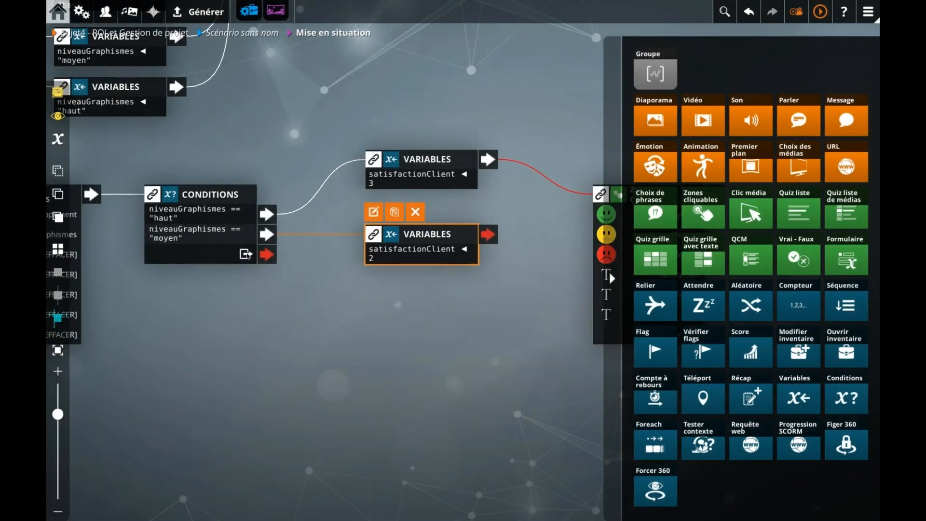
- Duplicate the satisfactionClient block again for the default condition output, place it below the others, and set its value to 1
{"action": "left_click_drag", "start_coordinate": [268, 255], "coordinate": [307, 271]}
{"action": "left_click", "coordinate": [394, 212]}
{"action": "left_click_drag", "start_coordinate": [508, 270], "coordinate": [408, 314]}
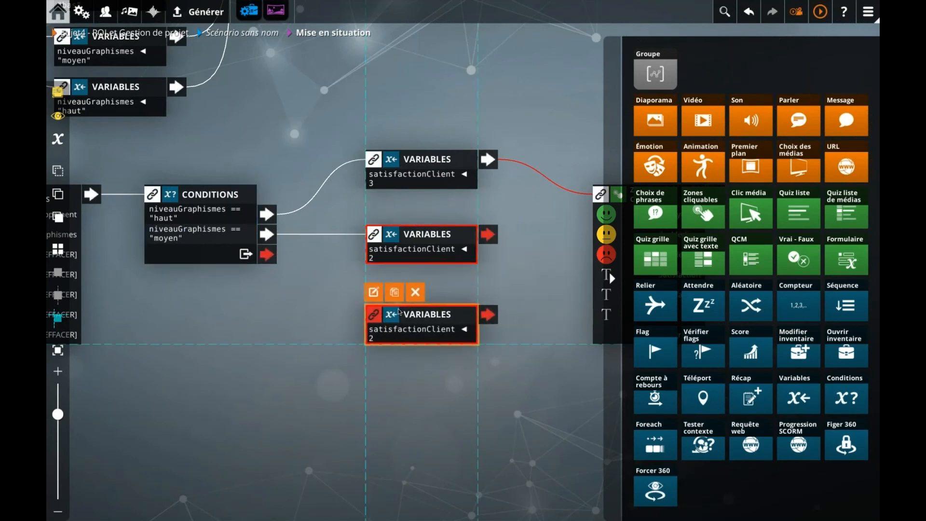
{"action": "left_click", "coordinate": [374, 292]}
{"action": "type", "text": "1"}
{"action": "key", "text": "Return"}
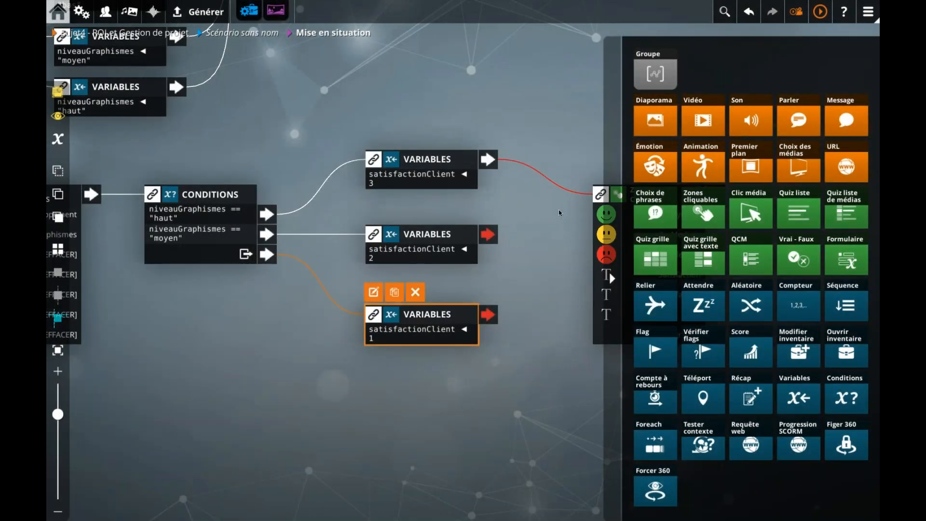
- Connect the outputs of the second and third satisfactionClient blocks to the smiley clickable zones block
{"action": "left_click_drag", "start_coordinate": [556, 226], "coordinate": [438, 286]}
{"action": "scroll", "coordinate": [485, 224], "scroll_direction": "down", "scroll_amount": 3}
{"action": "left_click_drag", "start_coordinate": [290, 330], "coordinate": [367, 318]}
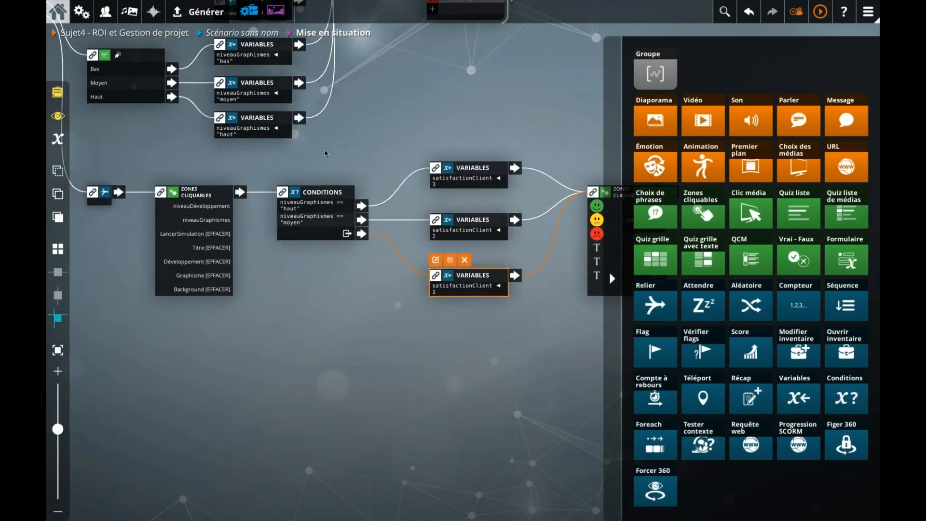
{"action": "left_click_drag", "start_coordinate": [329, 160], "coordinate": [458, 317]}
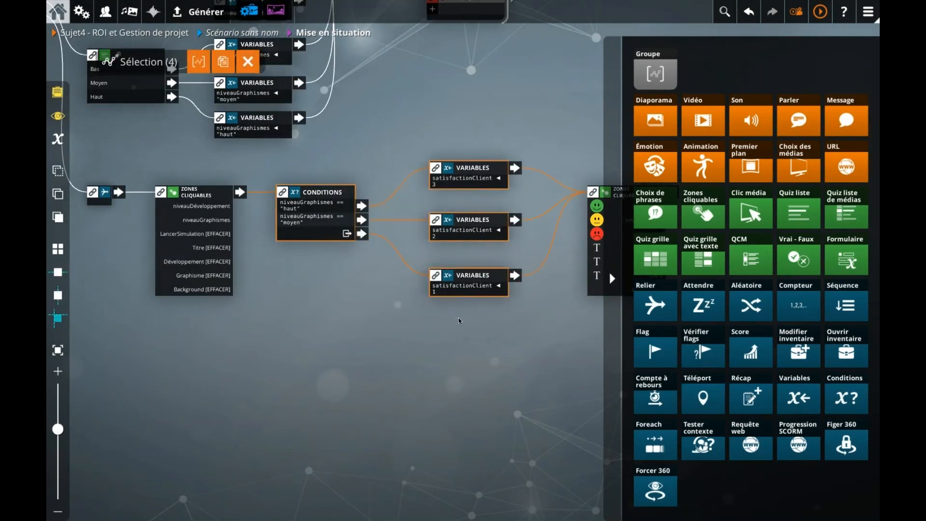
{"action": "left_click", "coordinate": [429, 306]}
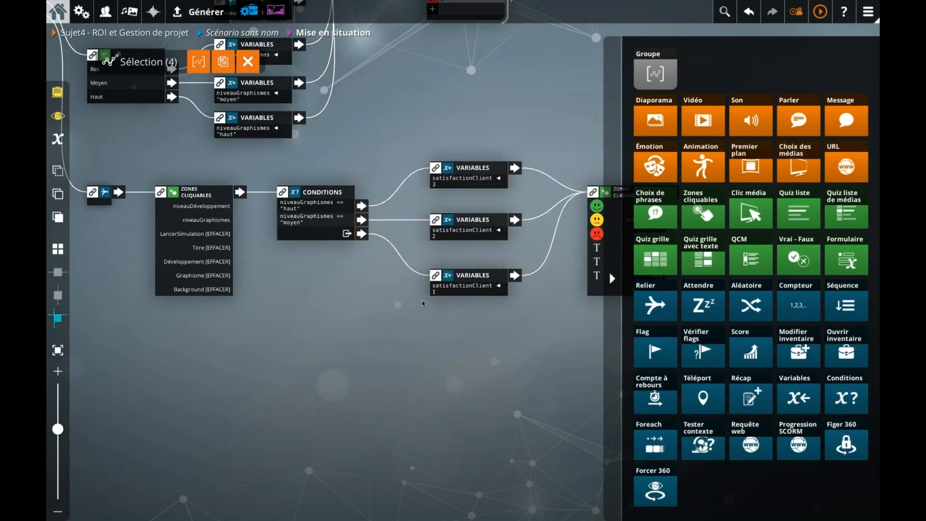
- Set the Budget variable to 100 in the initial Variables block after DÉBUT
{"action": "scroll", "coordinate": [423, 303], "scroll_direction": "down", "scroll_amount": 3}
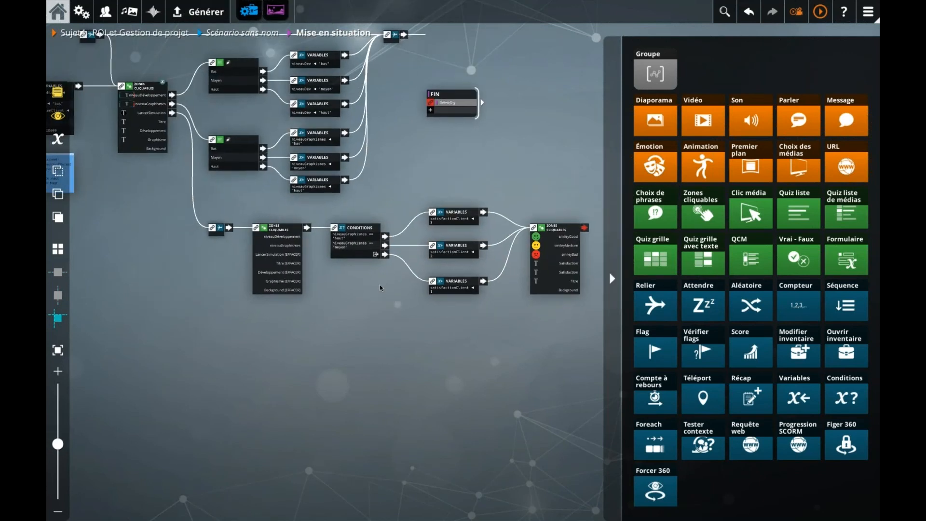
{"action": "left_click_drag", "start_coordinate": [187, 261], "coordinate": [417, 296]}
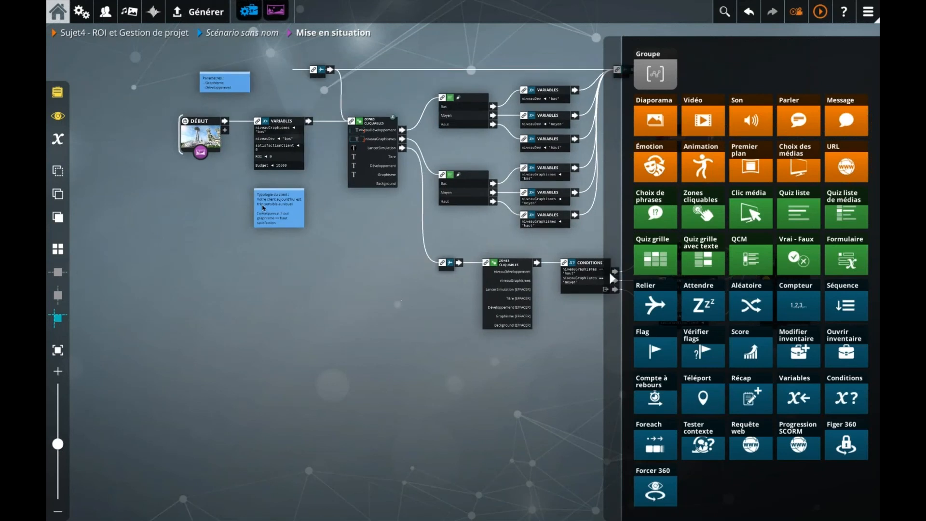
{"action": "scroll", "coordinate": [252, 179], "scroll_direction": "up", "scroll_amount": 3}
{"action": "scroll", "coordinate": [252, 182], "scroll_direction": "up", "scroll_amount": 3}
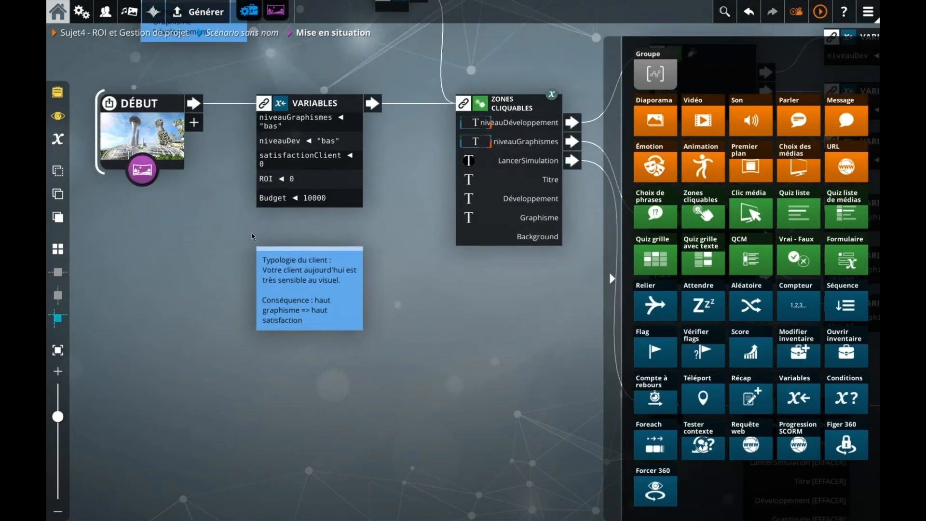
{"action": "left_click", "coordinate": [296, 199]}
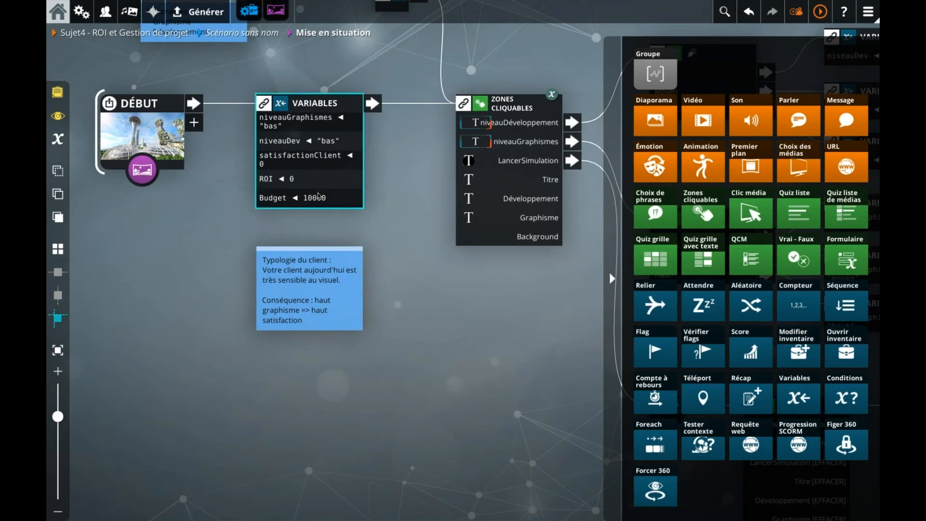
{"action": "double_click", "coordinate": [296, 200]}
{"action": "double_click", "coordinate": [404, 302]}
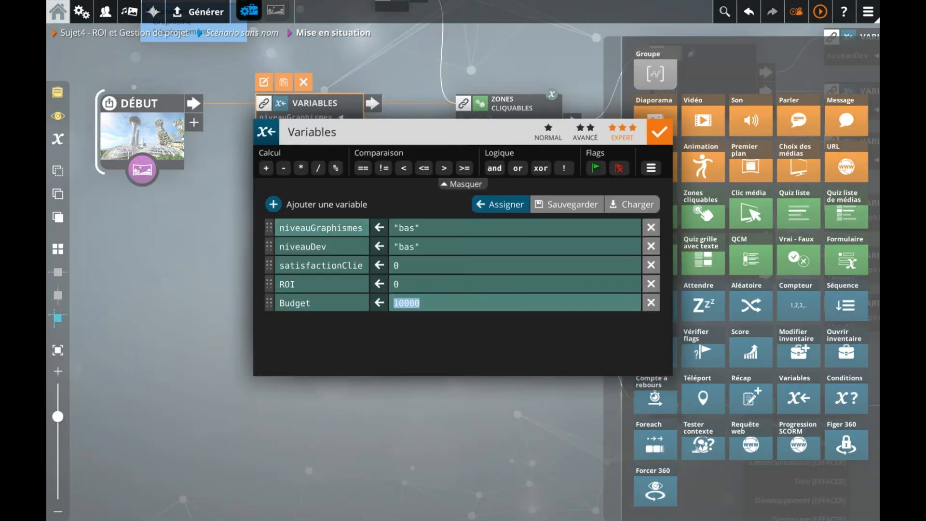
{"action": "type", "text": "100"}
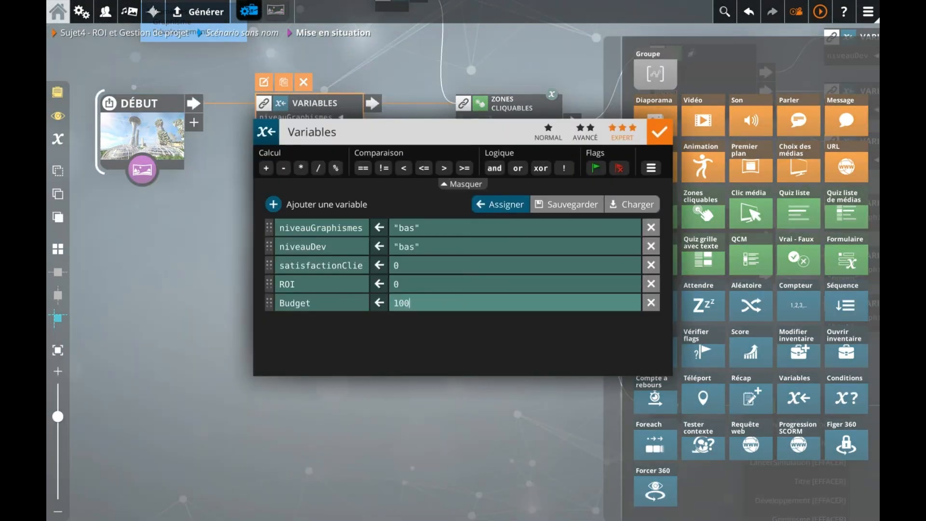
{"action": "type", "text": "0"}
{"action": "key", "text": "BackSpace"}
{"action": "left_click", "coordinate": [215, 298]}
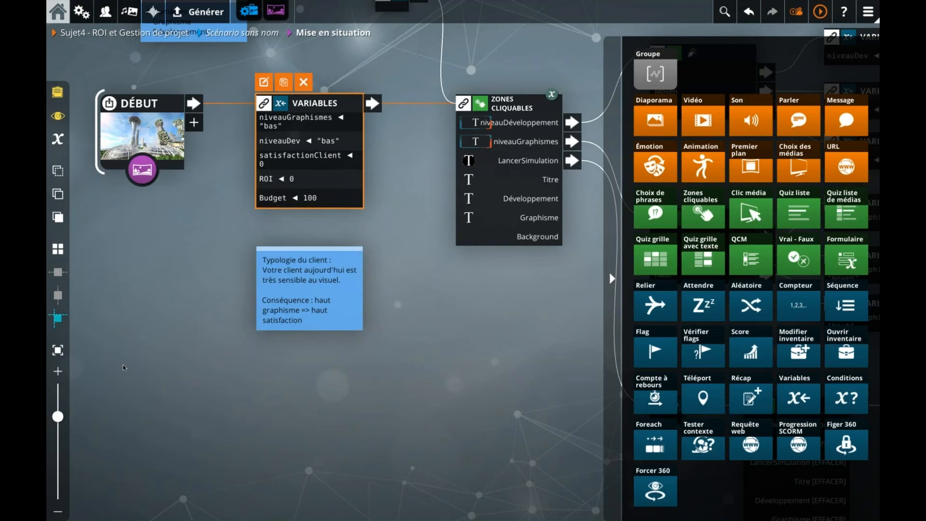
{"action": "left_click", "coordinate": [205, 311]}
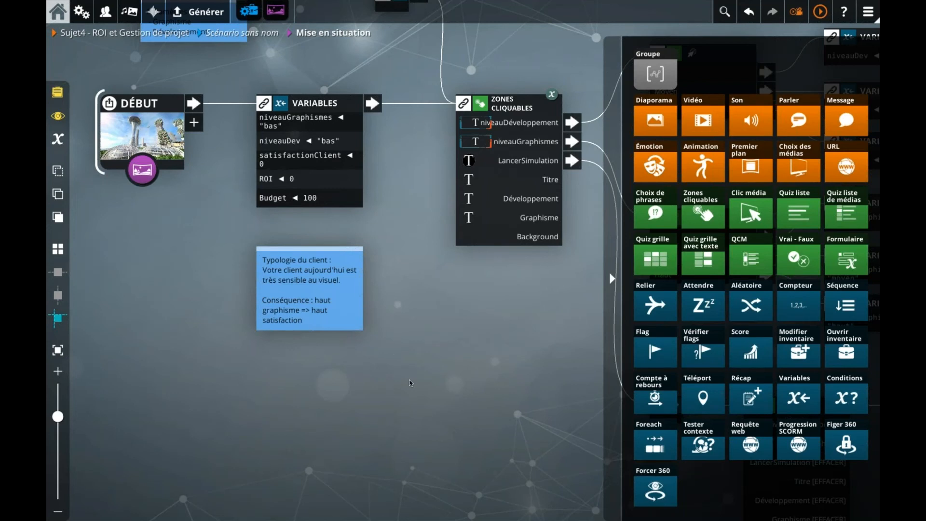
- Move the smiley clickable zones block farther away from the satisfactionClient blocks, level with the middle one
{"action": "scroll", "coordinate": [412, 382], "scroll_direction": "down", "scroll_amount": 1}
{"action": "left_click_drag", "start_coordinate": [475, 380], "coordinate": [408, 343]}
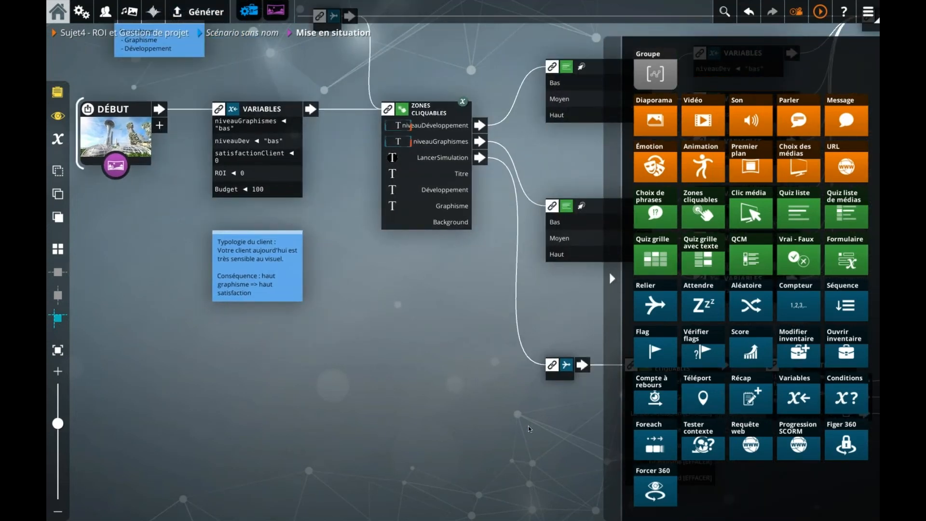
{"action": "left_click_drag", "start_coordinate": [556, 434], "coordinate": [177, 310]}
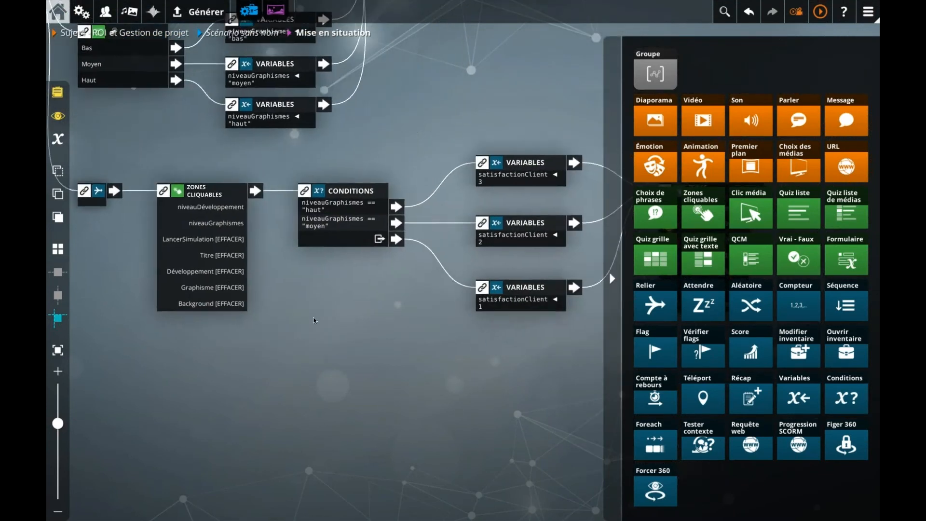
{"action": "scroll", "coordinate": [363, 325], "scroll_direction": "down", "scroll_amount": 1}
{"action": "scroll", "coordinate": [362, 326], "scroll_direction": "down", "scroll_amount": 1}
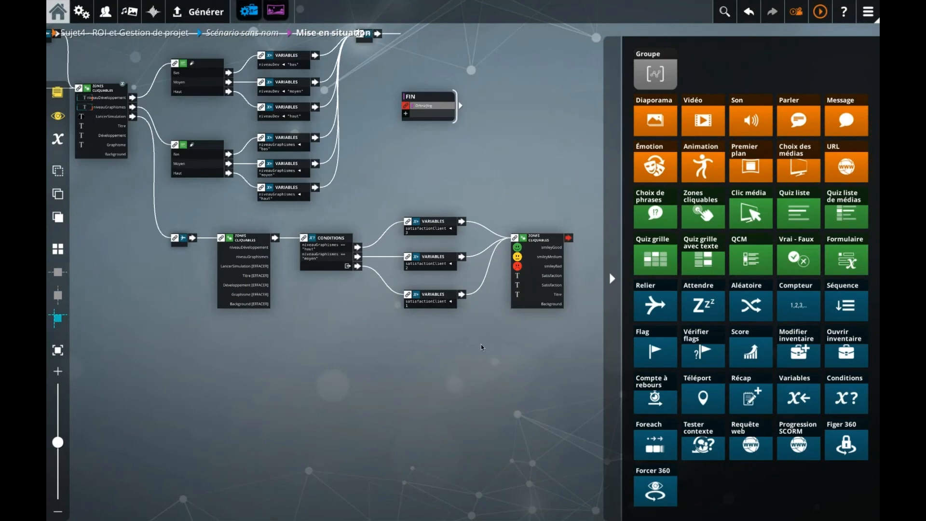
{"action": "left_click_drag", "start_coordinate": [387, 351], "coordinate": [287, 352]}
{"action": "left_click_drag", "start_coordinate": [441, 263], "coordinate": [555, 281]}
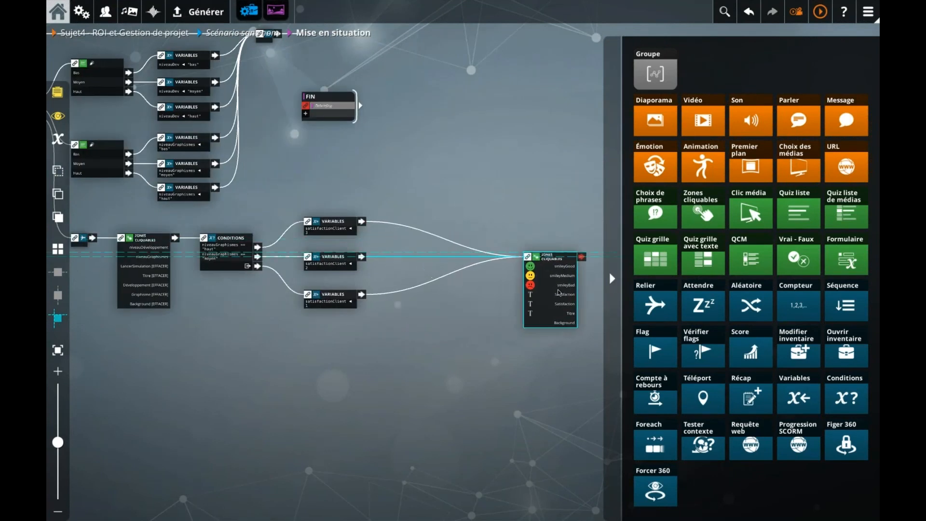
- Group the graphics Conditions block with its three satisfactionClient blocks and place the group just after the clearing clickable zones block
{"action": "left_click_drag", "start_coordinate": [214, 222], "coordinate": [358, 323]}
{"action": "left_click", "coordinate": [650, 77]}
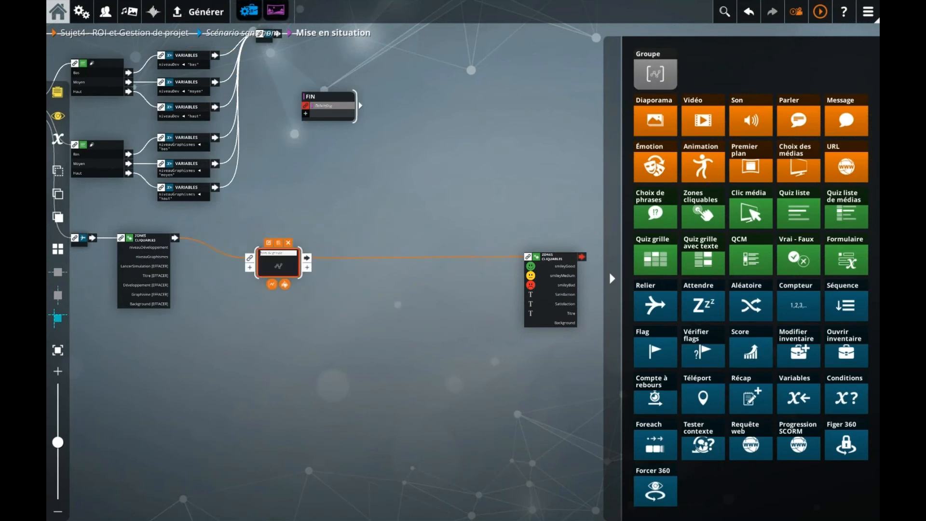
{"action": "left_click_drag", "start_coordinate": [262, 260], "coordinate": [226, 243]}
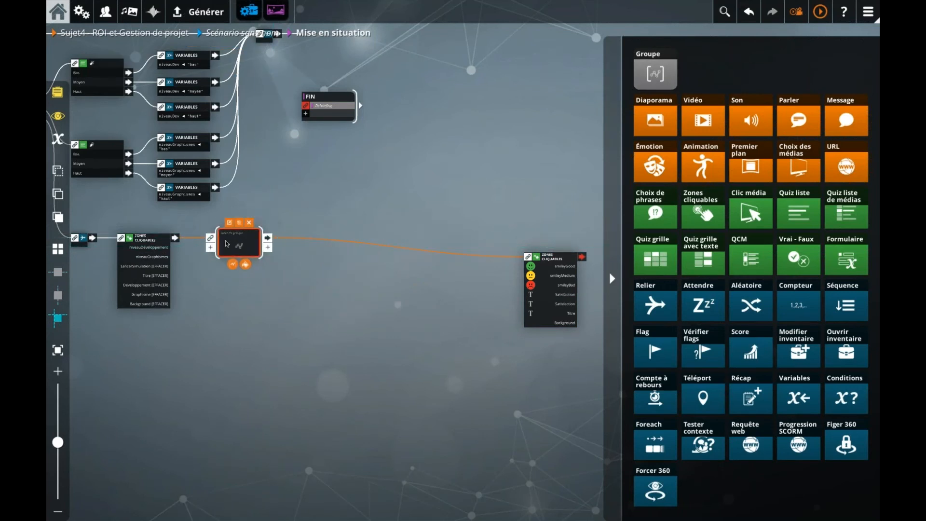
- Name the new group CalculSatisfaction
{"action": "scroll", "coordinate": [224, 242], "scroll_direction": "up", "scroll_amount": 3}
{"action": "left_click", "coordinate": [247, 228]}
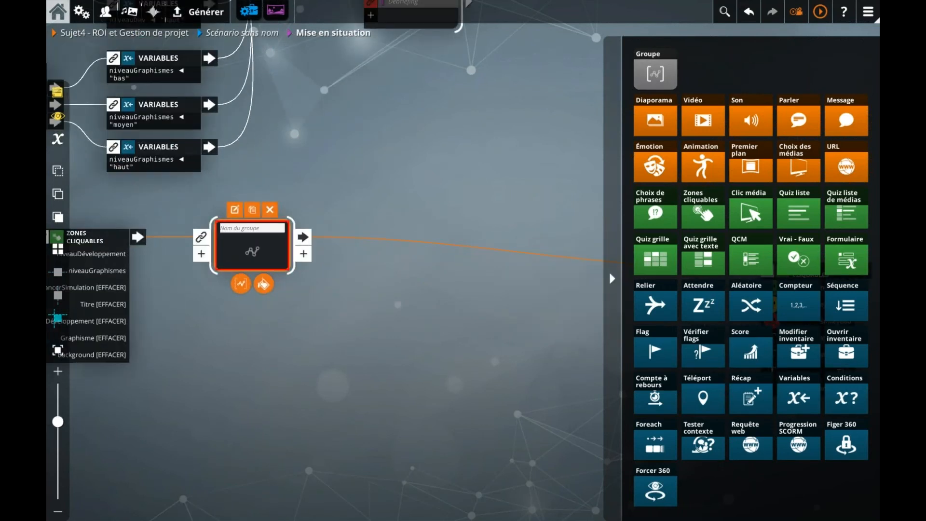
{"action": "type", "text": "CalculSatisfaction"}
{"action": "key", "text": "Return"}
{"action": "left_click", "coordinate": [397, 270]}
{"action": "left_click_drag", "start_coordinate": [396, 270], "coordinate": [388, 270]}
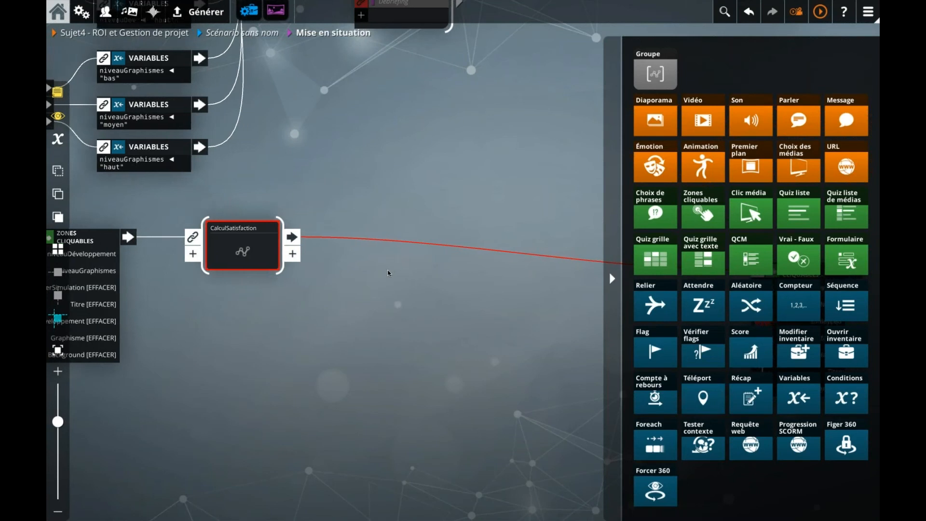
- Align the smiley clickable zones block with the CalculSatisfaction group and insert a Conditions block on the link between them
{"action": "scroll", "coordinate": [388, 270], "scroll_direction": "down", "scroll_amount": 1}
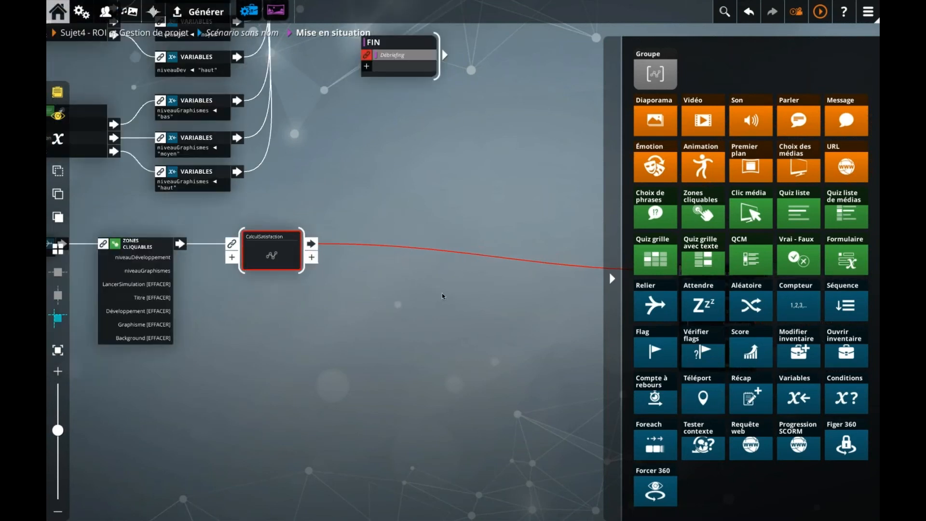
{"action": "left_click_drag", "start_coordinate": [435, 293], "coordinate": [338, 294]}
{"action": "scroll", "coordinate": [338, 293], "scroll_direction": "down", "scroll_amount": 2}
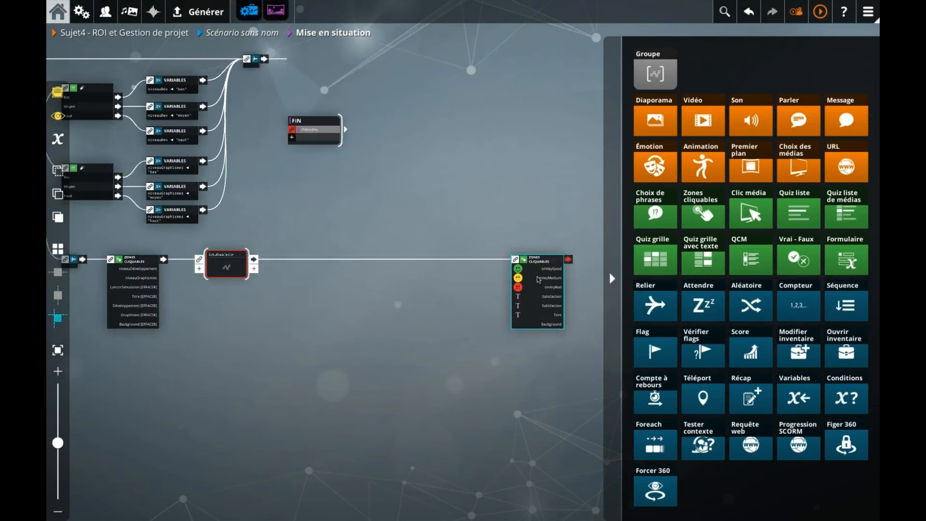
{"action": "mouse_move", "coordinate": [325, 295]}
{"action": "left_mouse_down"}
{"action": "mouse_move", "coordinate": [367, 293]}
{"action": "mouse_move", "coordinate": [333, 284]}
{"action": "left_mouse_up"}
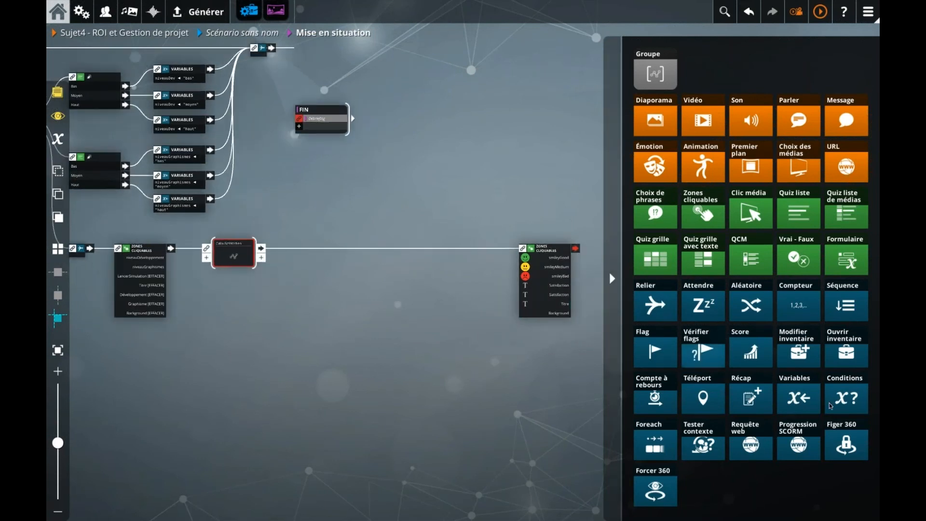
{"action": "left_click_drag", "start_coordinate": [846, 398], "coordinate": [439, 299]}
{"action": "left_click_drag", "start_coordinate": [326, 271], "coordinate": [315, 260]}
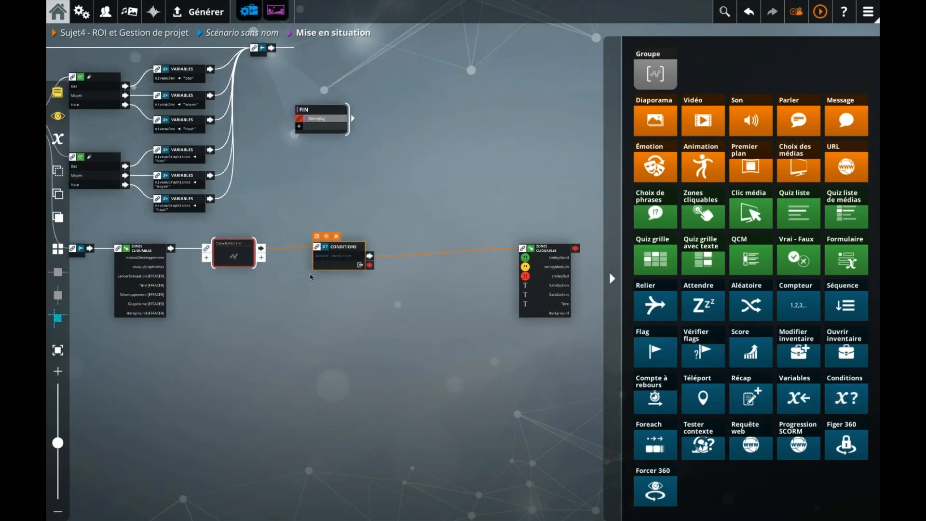
{"action": "scroll", "coordinate": [311, 270], "scroll_direction": "up", "scroll_amount": 2}
{"action": "left_click_drag", "start_coordinate": [366, 234], "coordinate": [332, 237]}
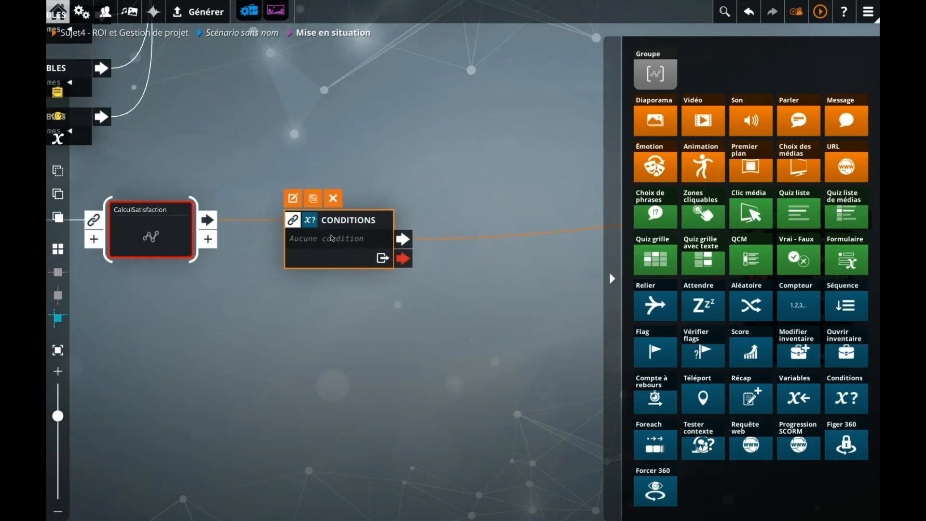
- Define the new Conditions block's first condition as niveauDev == "bas"
{"action": "double_click", "coordinate": [331, 238]}
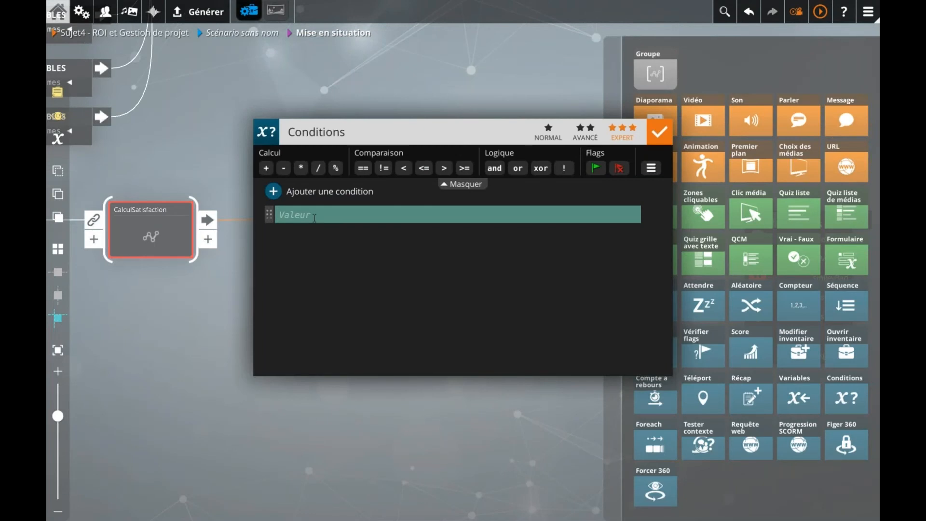
{"action": "type", "text": "d"}
{"action": "key", "text": "BackSpace"}
{"action": "type", "text": "in"}
{"action": "key", "text": "BackSpace"}
{"action": "key", "text": "BackSpace"}
{"action": "type", "text": "niv"}
{"action": "key", "text": "Return"}
{"action": "type", "text": "== \"bas\""}
- Add a second condition, niveauDev == "moyen", to the same Conditions block
{"action": "left_click", "coordinate": [273, 193]}
{"action": "type", "text": "niveau"}
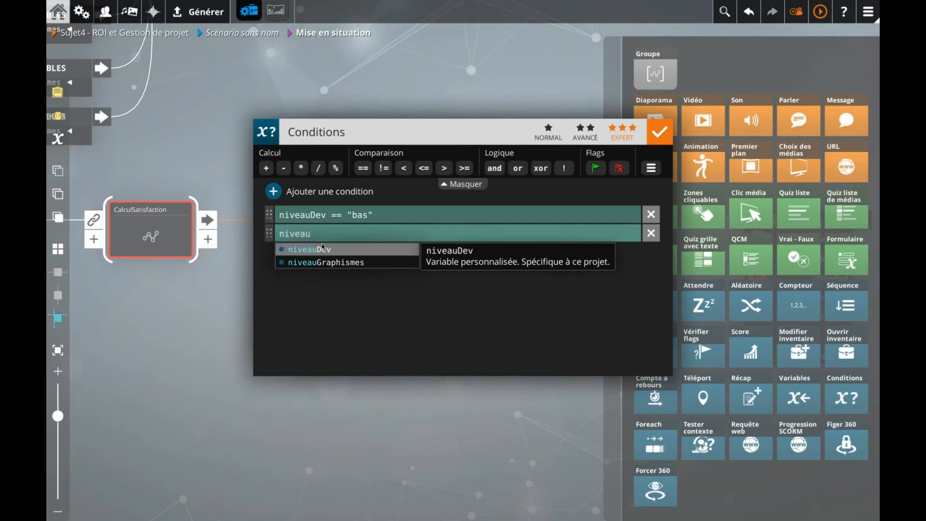
{"action": "key", "text": "Return"}
{"action": "type", "text": "== "}
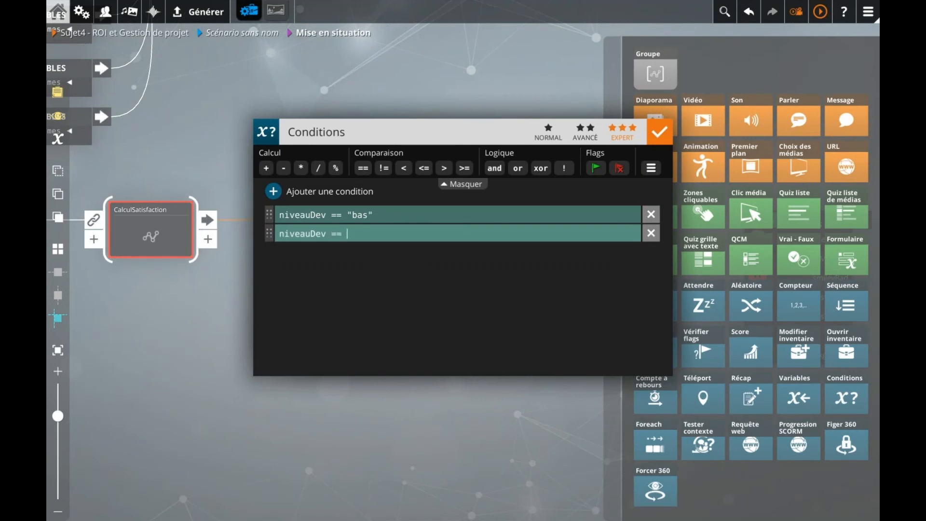
{"action": "type", "text": "\"moyen\""}
{"action": "left_click", "coordinate": [211, 172]}
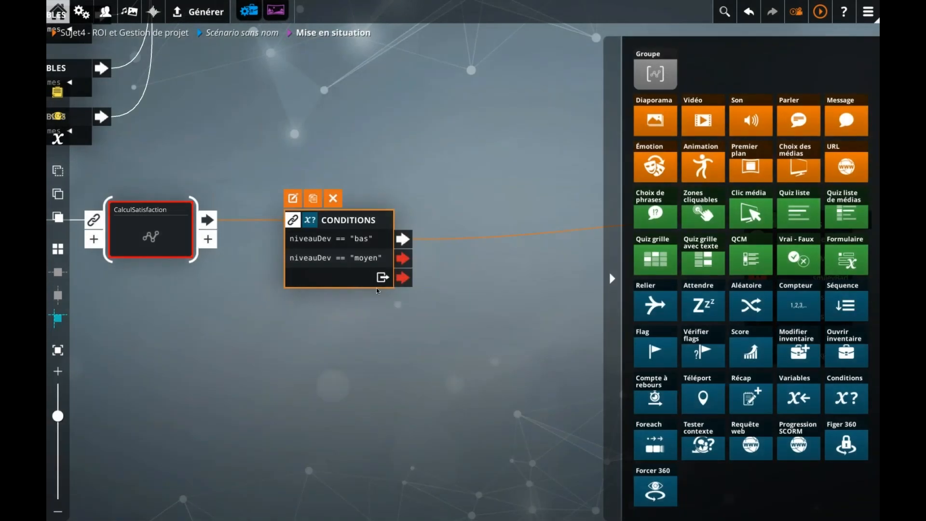
- Add a variable named coût with the value 0 to the initial Variables block after DÉBUT
{"action": "scroll", "coordinate": [458, 298], "scroll_direction": "down", "scroll_amount": 1}
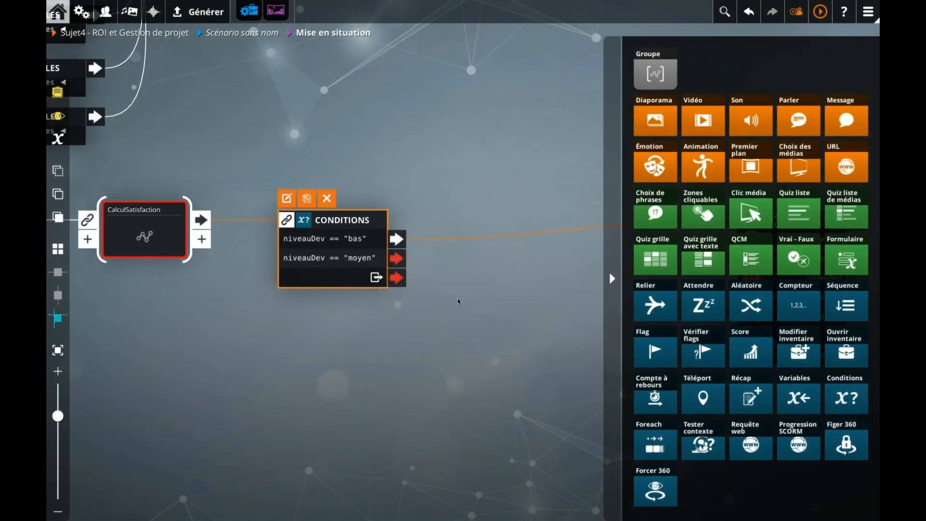
{"action": "left_click_drag", "start_coordinate": [455, 298], "coordinate": [397, 293]}
{"action": "scroll", "coordinate": [336, 285], "scroll_direction": "down", "scroll_amount": 2}
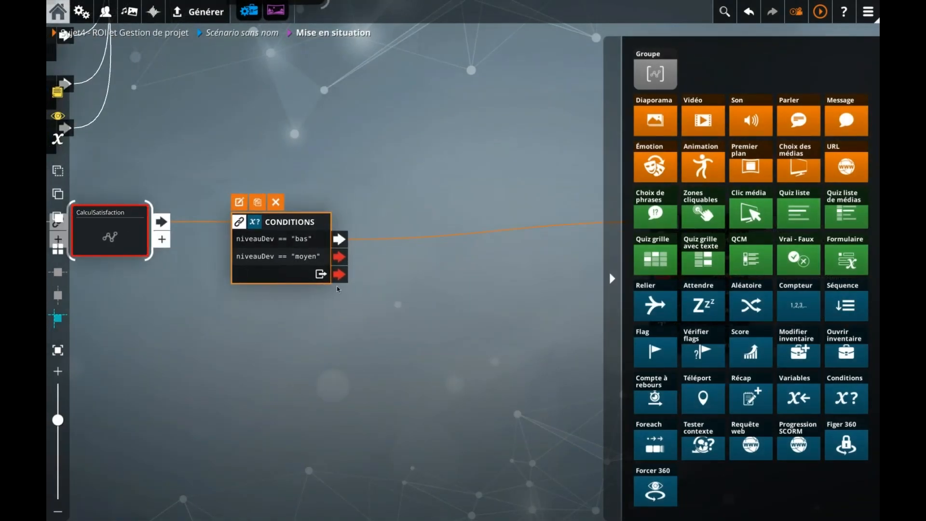
{"action": "left_click_drag", "start_coordinate": [218, 294], "coordinate": [535, 300]}
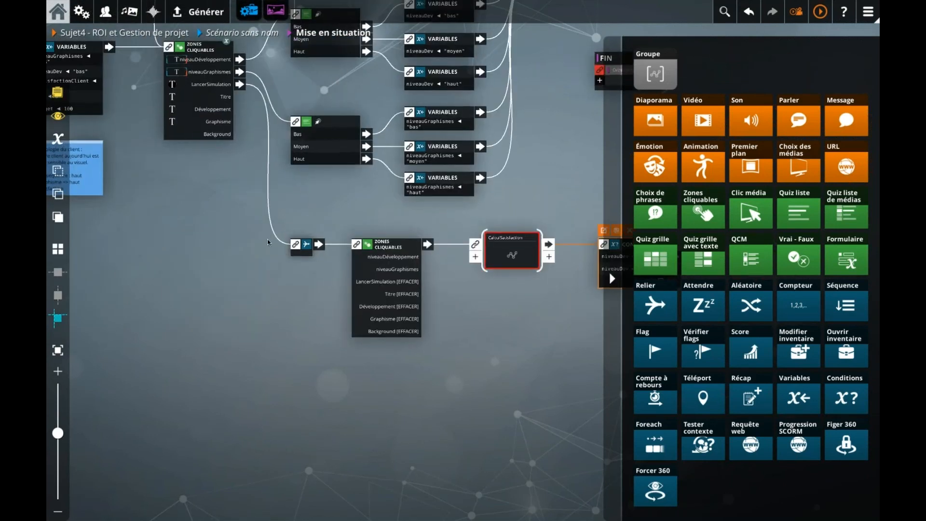
{"action": "scroll", "coordinate": [267, 238], "scroll_direction": "down", "scroll_amount": 2}
{"action": "left_click_drag", "start_coordinate": [171, 240], "coordinate": [240, 288]}
{"action": "scroll", "coordinate": [179, 206], "scroll_direction": "up", "scroll_amount": 3}
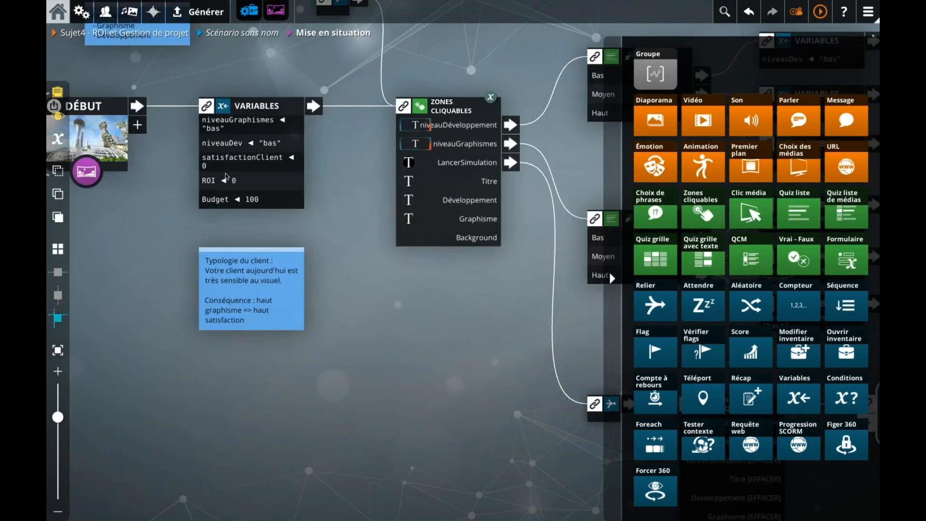
{"action": "left_click", "coordinate": [226, 172]}
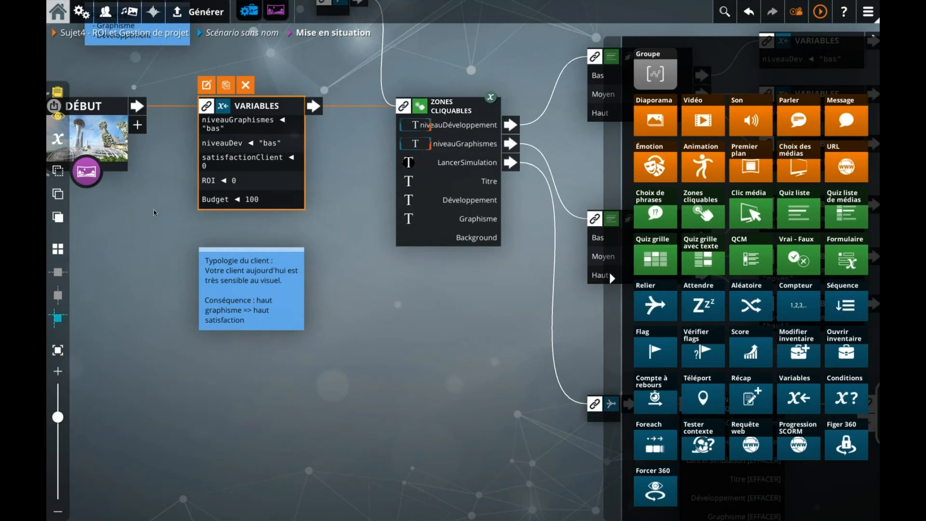
{"action": "double_click", "coordinate": [211, 201]}
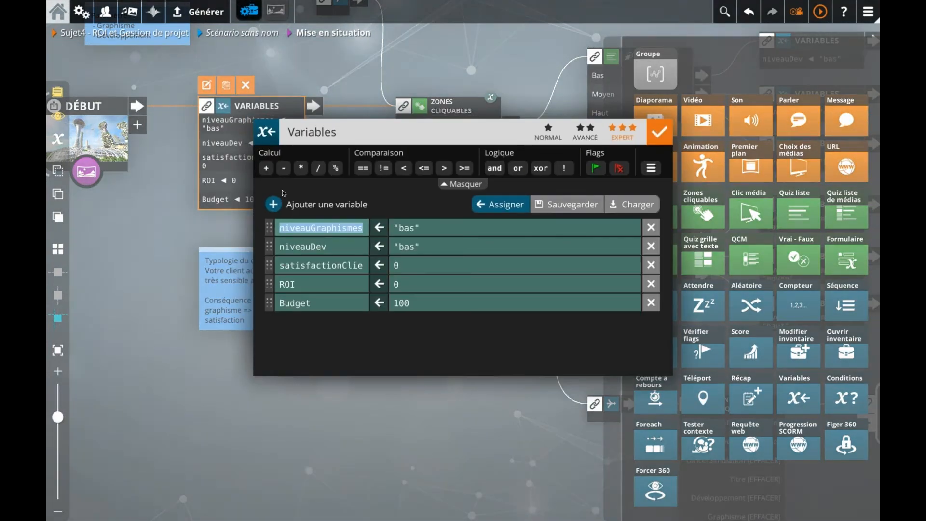
{"action": "left_click", "coordinate": [273, 204]}
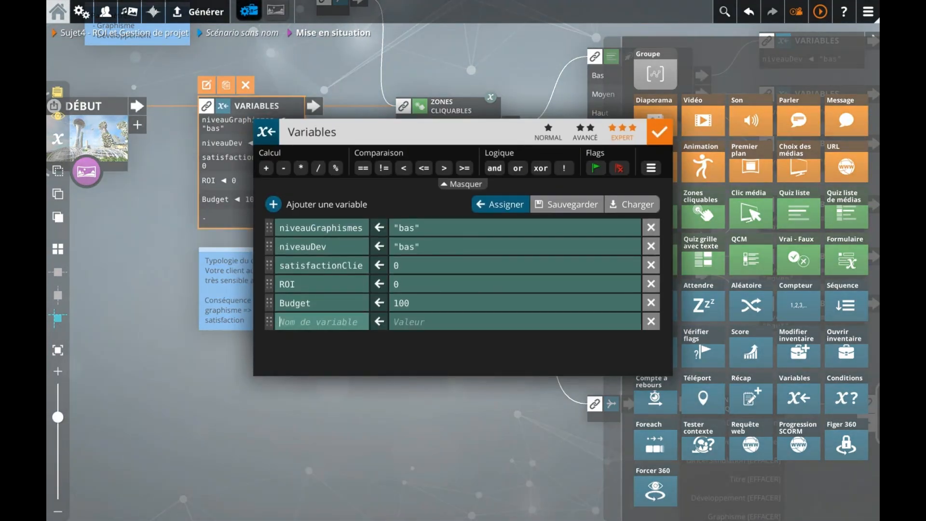
{"action": "type", "text": "c"}
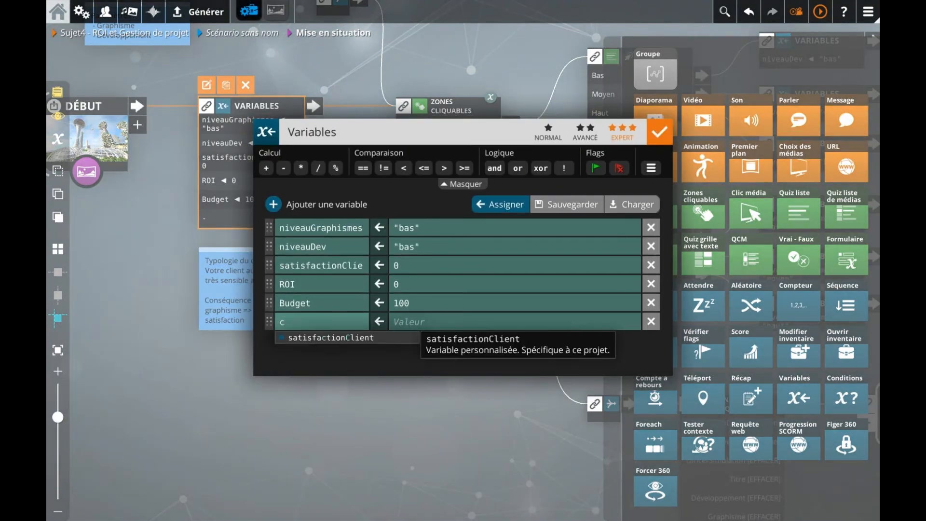
{"action": "type", "text": "oût"}
{"action": "key", "text": "Tab"}
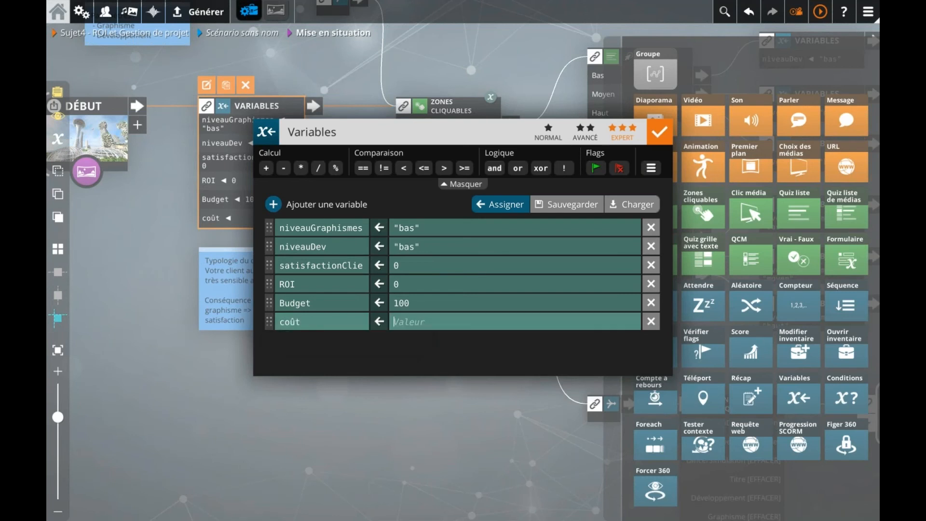
{"action": "type", "text": "0"}
{"action": "left_click", "coordinate": [179, 313]}
{"action": "left_click", "coordinate": [325, 341]}
- Insert a Variables block on the link leaving the niveauDev == "bas" output of the Conditions block after CalculSatisfaction
{"action": "scroll", "coordinate": [350, 355], "scroll_direction": "down", "scroll_amount": 5}
{"action": "left_click_drag", "start_coordinate": [399, 386], "coordinate": [172, 303]}
{"action": "left_click_drag", "start_coordinate": [419, 357], "coordinate": [241, 350]}
{"action": "scroll", "coordinate": [379, 336], "scroll_direction": "up", "scroll_amount": 3}
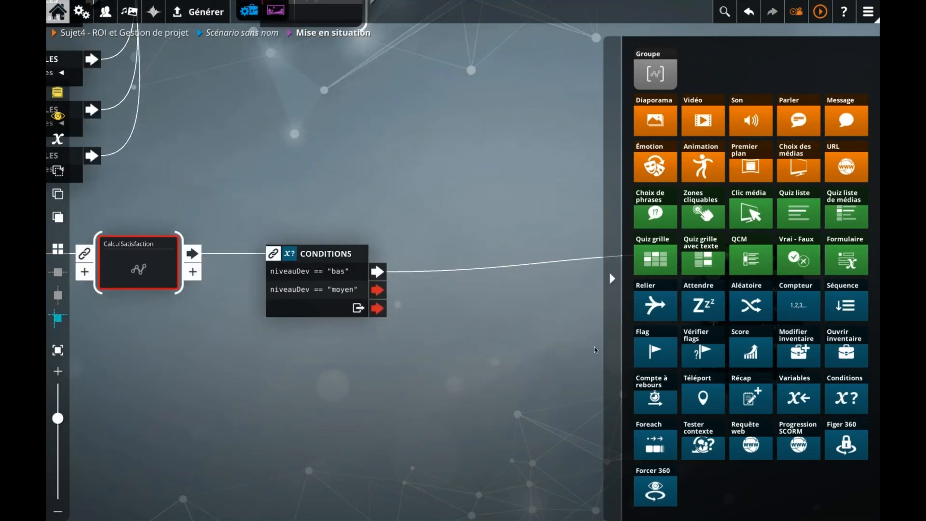
{"action": "left_click_drag", "start_coordinate": [798, 398], "coordinate": [451, 266]}
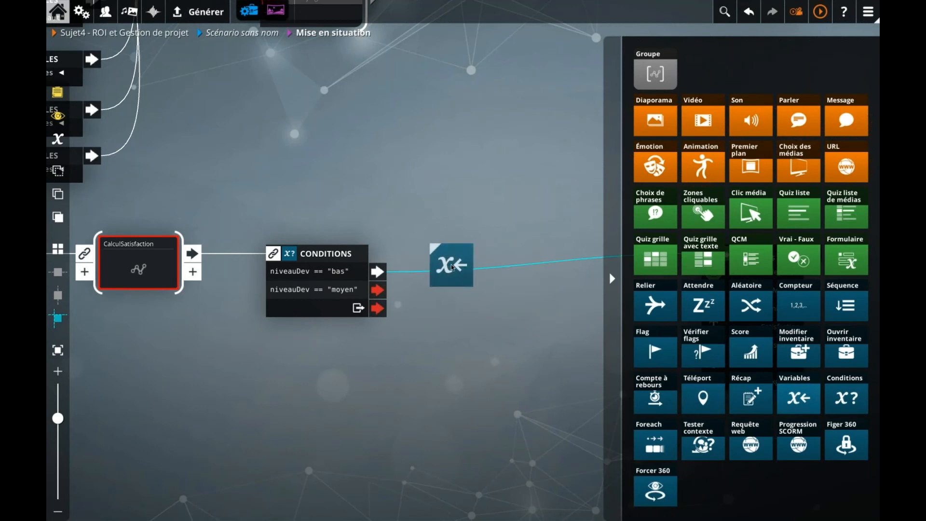
{"action": "double_click", "coordinate": [485, 251]}
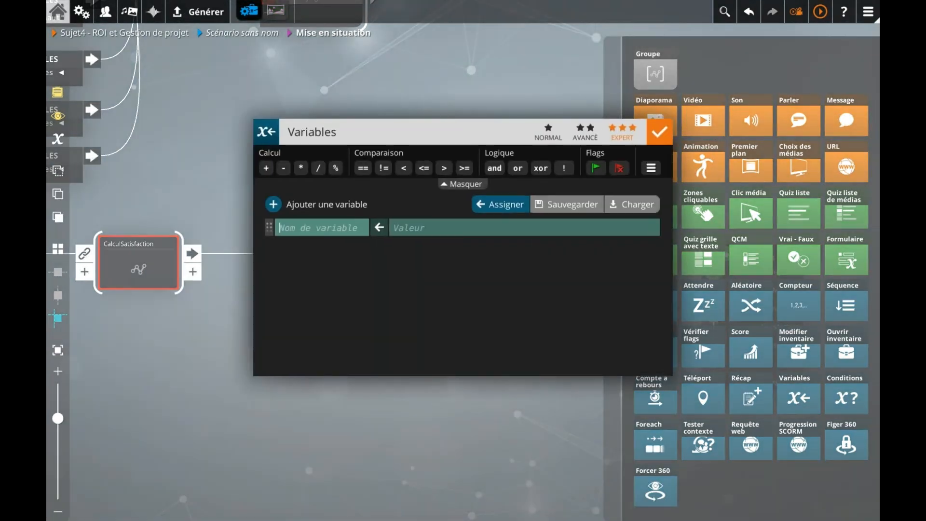
- Assign coût the value coût + 15 in the new Variables block for the "bas" development level
{"action": "type", "text": "coût"}
{"action": "key", "text": "Return"}
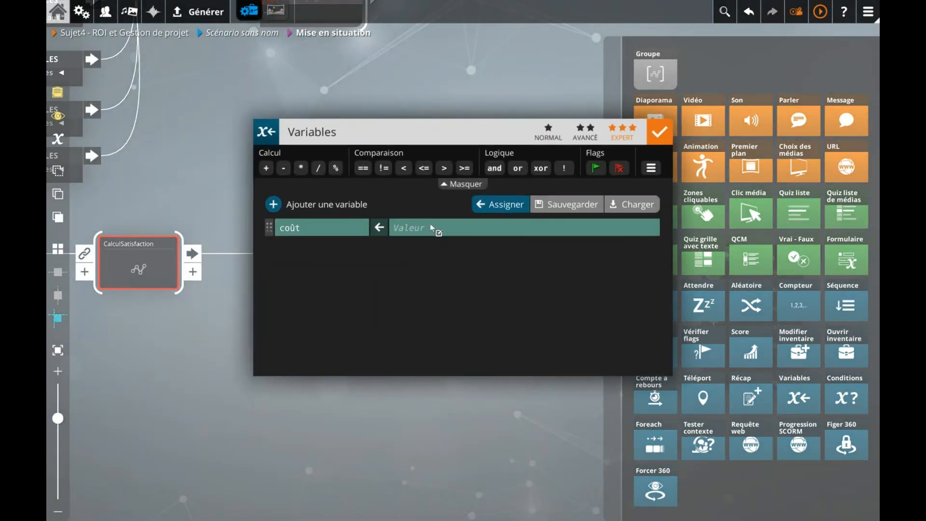
{"action": "left_click", "coordinate": [430, 228]}
{"action": "type", "text": "co"}
{"action": "key", "text": "BackSpace"}
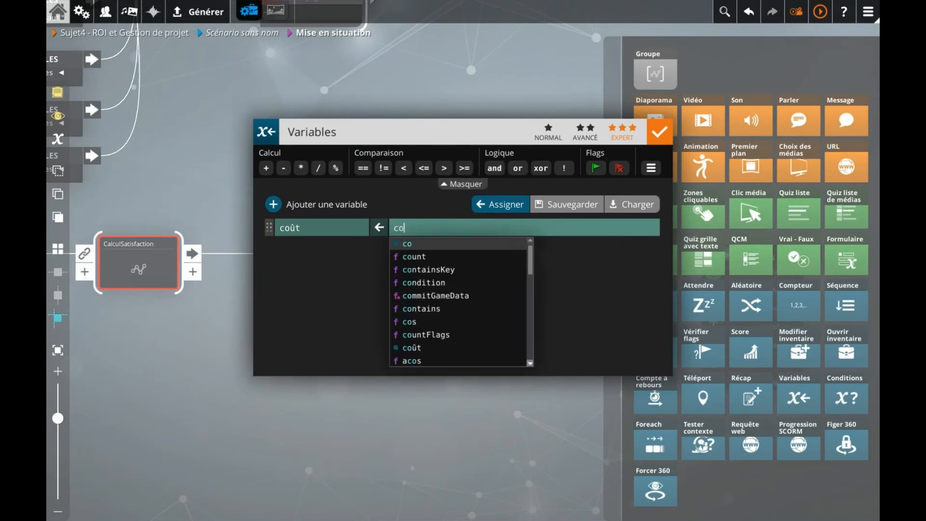
{"action": "key", "text": "BackSpace"}
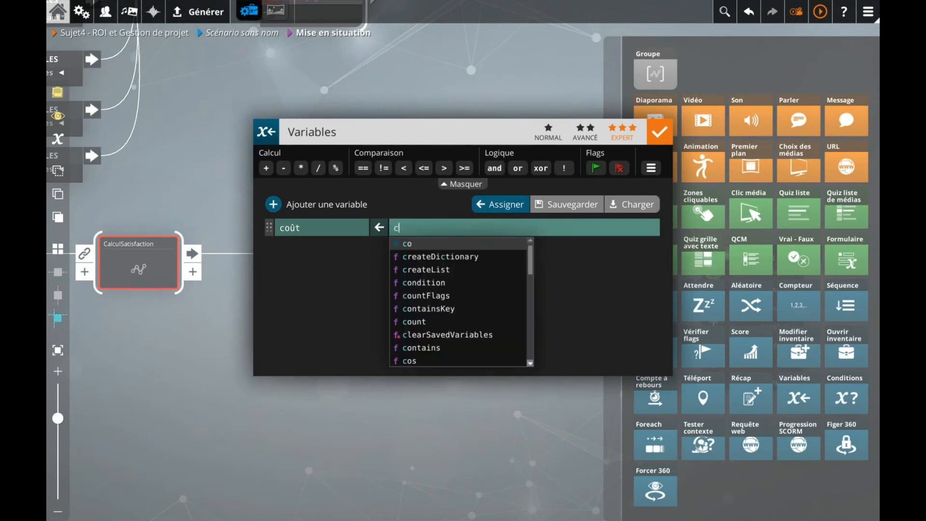
{"action": "type", "text": "oût"}
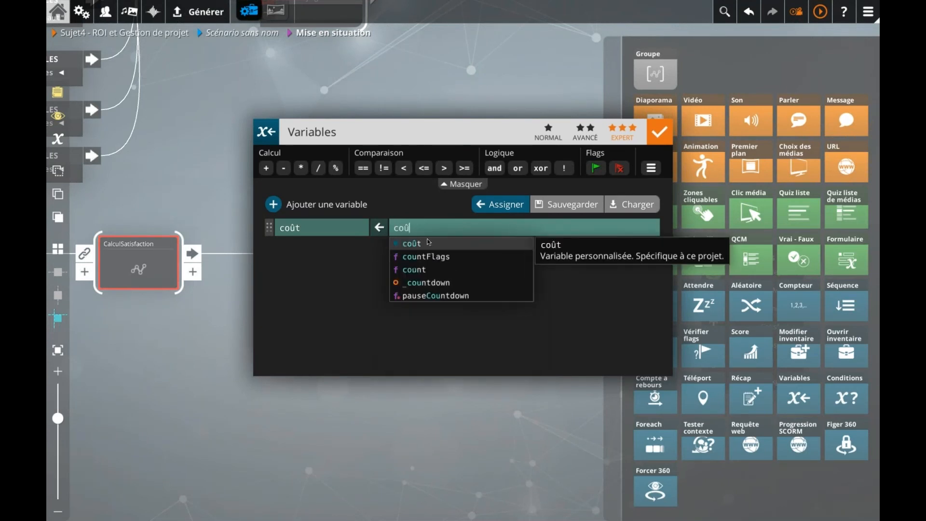
{"action": "left_click", "coordinate": [427, 244]}
{"action": "type", "text": "+ 15"}
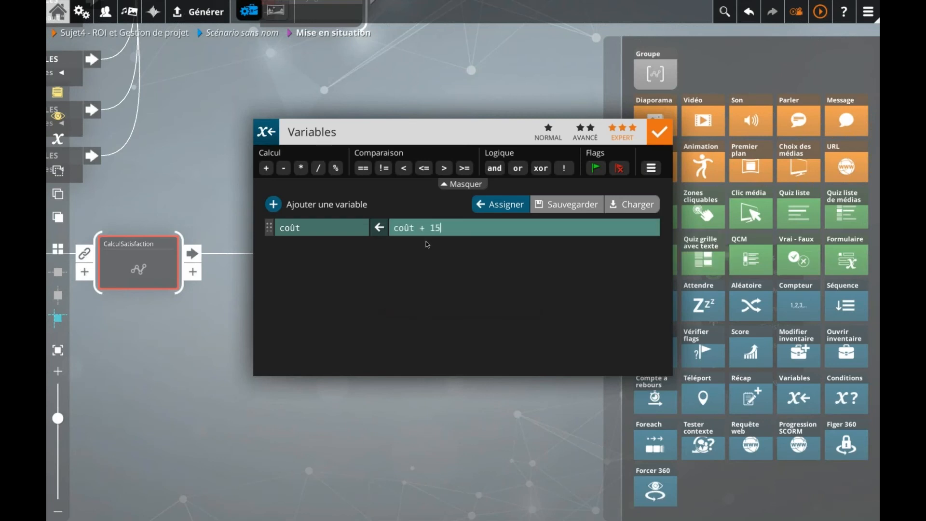
{"action": "left_click", "coordinate": [197, 228]}
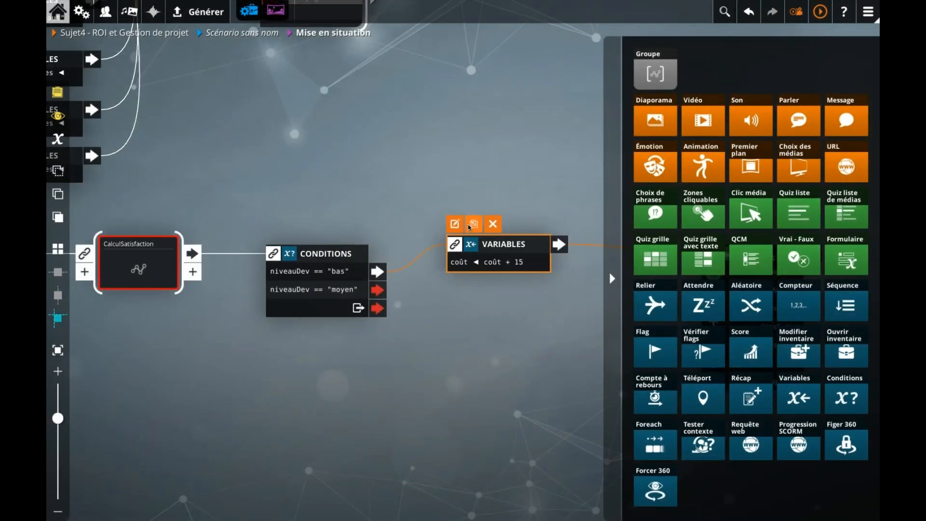
- Duplicate the coût Variables block twice and link the copies to the niveauDev == "moyen" and default outputs of the Conditions block
{"action": "left_click", "coordinate": [473, 224]}
{"action": "left_click_drag", "start_coordinate": [508, 285], "coordinate": [497, 310]}
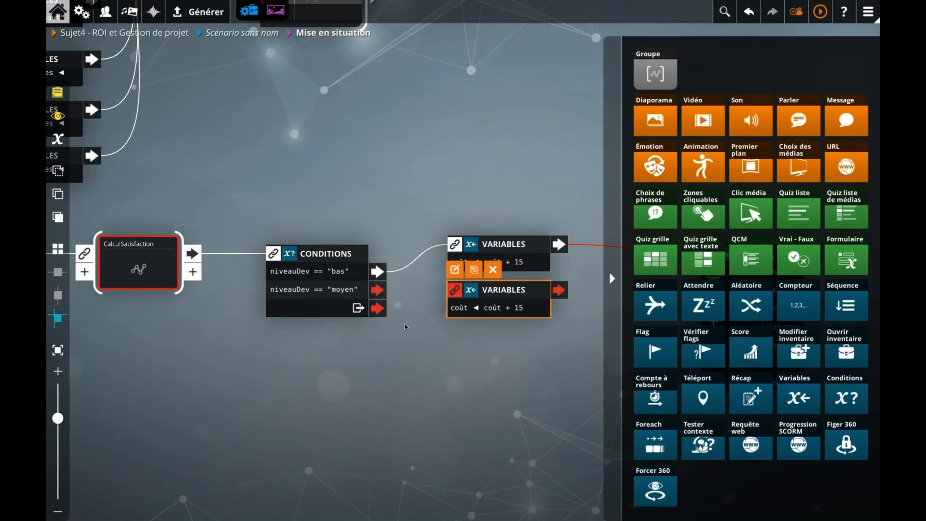
{"action": "mouse_move", "coordinate": [385, 294]}
{"action": "left_mouse_down"}
{"action": "mouse_move", "coordinate": [471, 291]}
{"action": "mouse_move", "coordinate": [519, 361]}
{"action": "left_mouse_up"}
{"action": "left_click", "coordinate": [473, 271]}
{"action": "left_click_drag", "start_coordinate": [451, 351], "coordinate": [454, 345]}
{"action": "left_click_drag", "start_coordinate": [454, 421], "coordinate": [362, 423]}
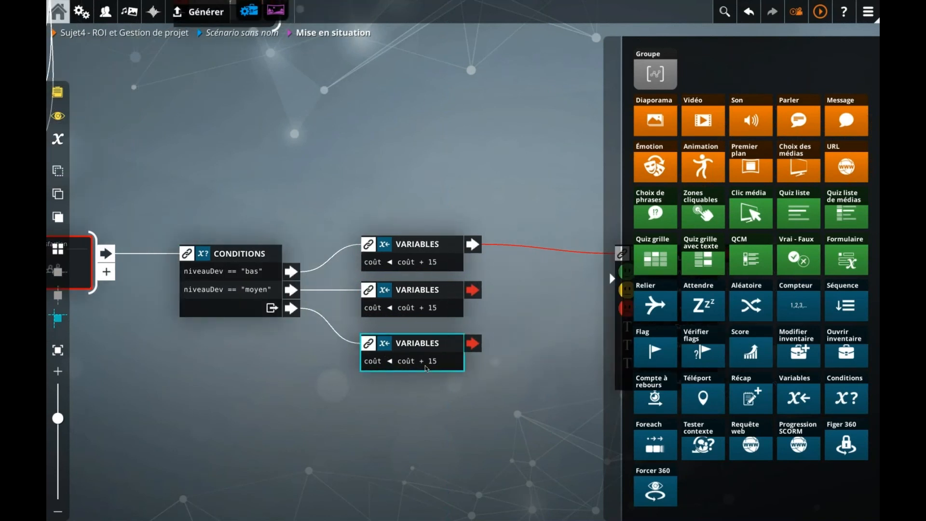
- Set the assignment to coût + 45 in the Variables block linked to the default output
{"action": "double_click", "coordinate": [424, 366]}
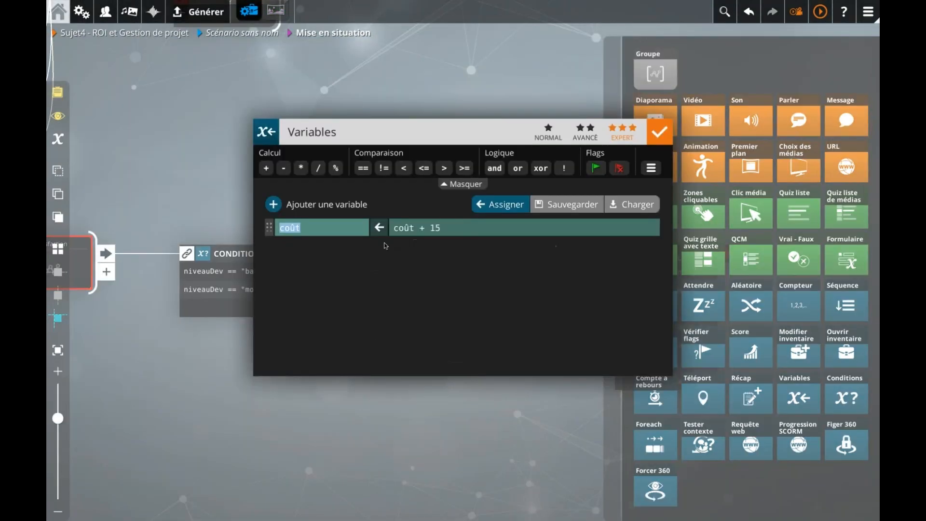
{"action": "left_click", "coordinate": [429, 225]}
{"action": "left_click_drag", "start_coordinate": [429, 226], "coordinate": [451, 227]}
{"action": "type", "text": "4"}
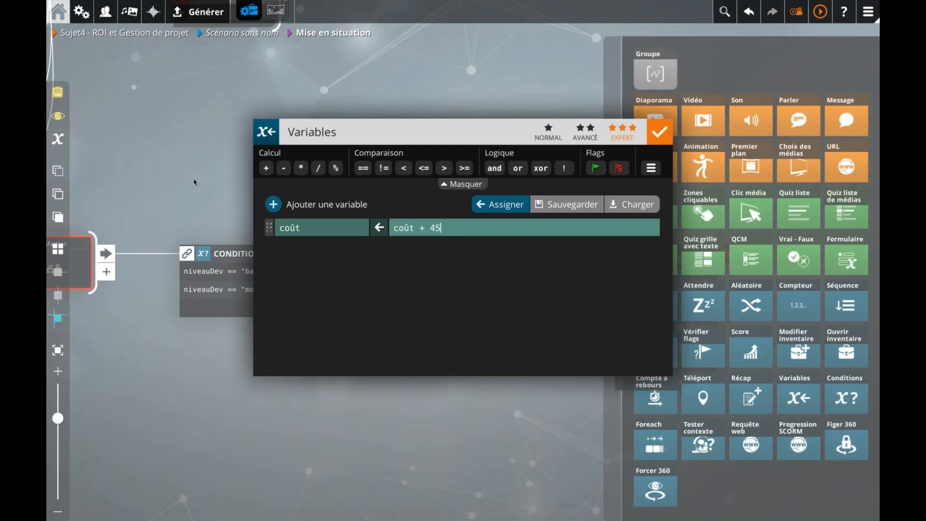
{"action": "left_click", "coordinate": [193, 182]}
- Set the assignment to coût + 30 in the Variables block linked to the niveauDev == "moyen" output
{"action": "double_click", "coordinate": [410, 263]}
{"action": "triple_click", "coordinate": [436, 227]}
{"action": "left_click", "coordinate": [457, 228]}
{"action": "key", "text": "BackSpace"}
{"action": "key", "text": "BackSpace"}
{"action": "type", "text": "30"}
{"action": "left_click", "coordinate": [205, 220]}
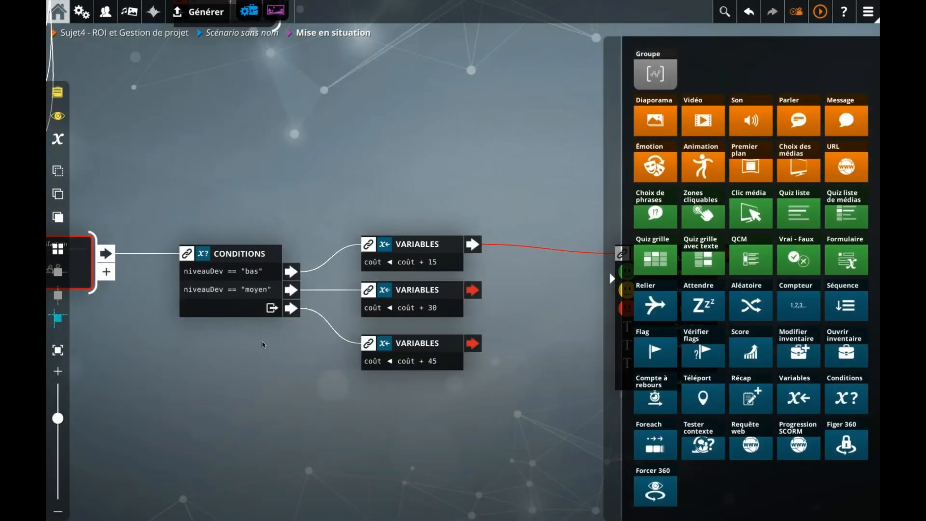
- Move the smiley clickable zones block farther along, and duplicate the niveauDev Conditions block with its three coût Variables blocks below the originals
{"action": "scroll", "coordinate": [262, 341], "scroll_direction": "down", "scroll_amount": 3}
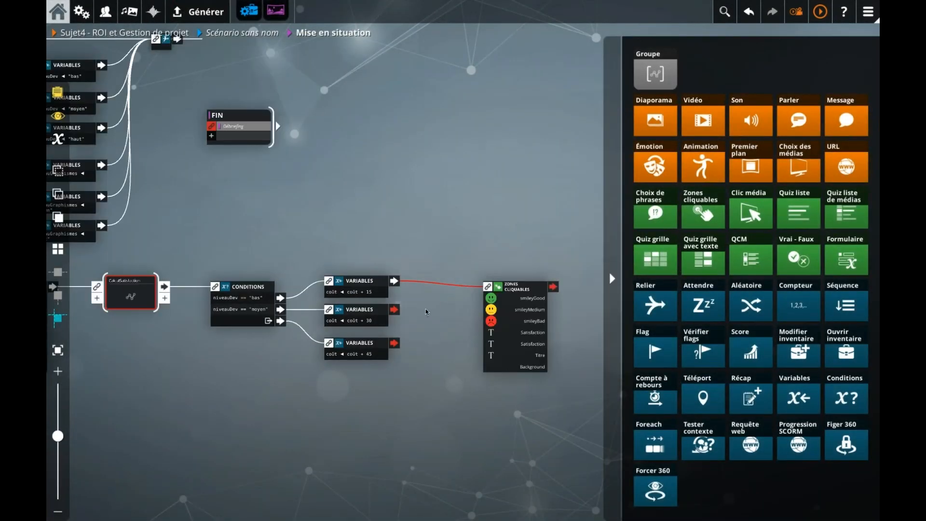
{"action": "left_click_drag", "start_coordinate": [525, 317], "coordinate": [584, 311]}
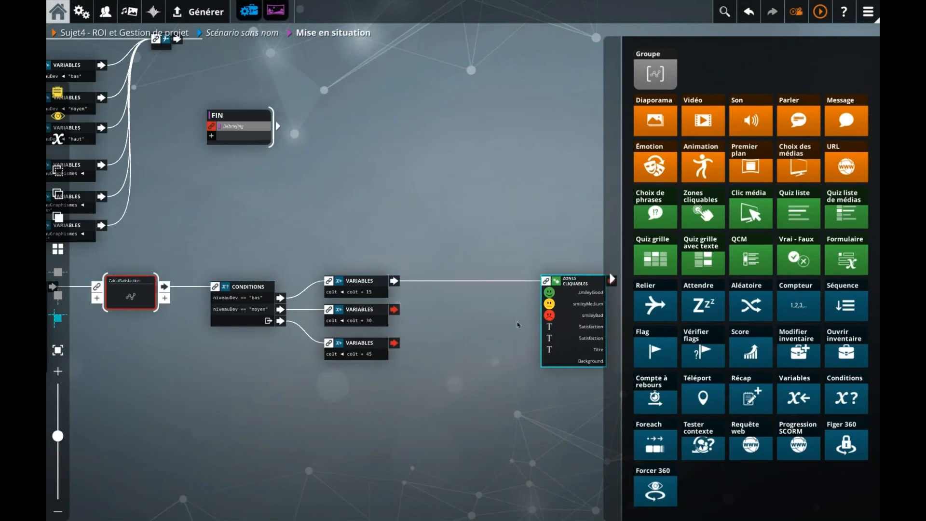
{"action": "left_click_drag", "start_coordinate": [272, 240], "coordinate": [379, 336]}
{"action": "key", "text": "ctrl+d"}
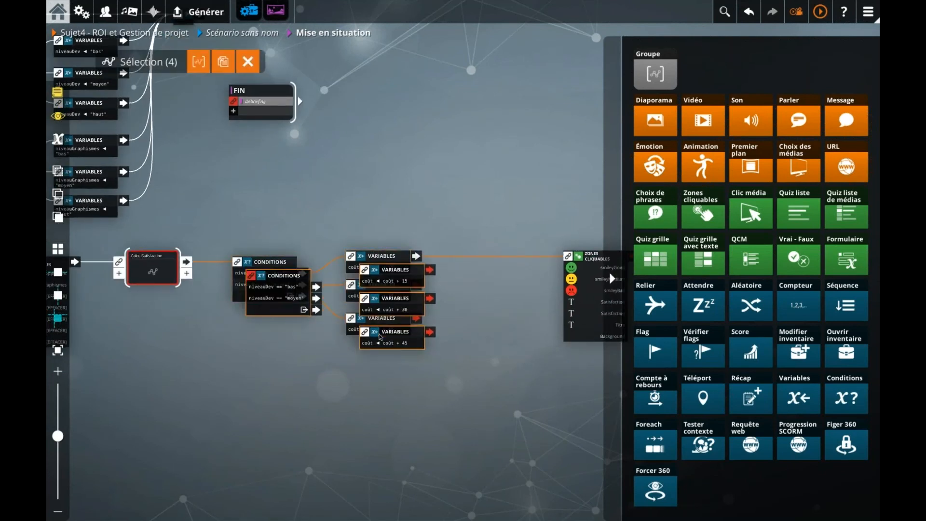
{"action": "left_click_drag", "start_coordinate": [268, 298], "coordinate": [413, 402]}
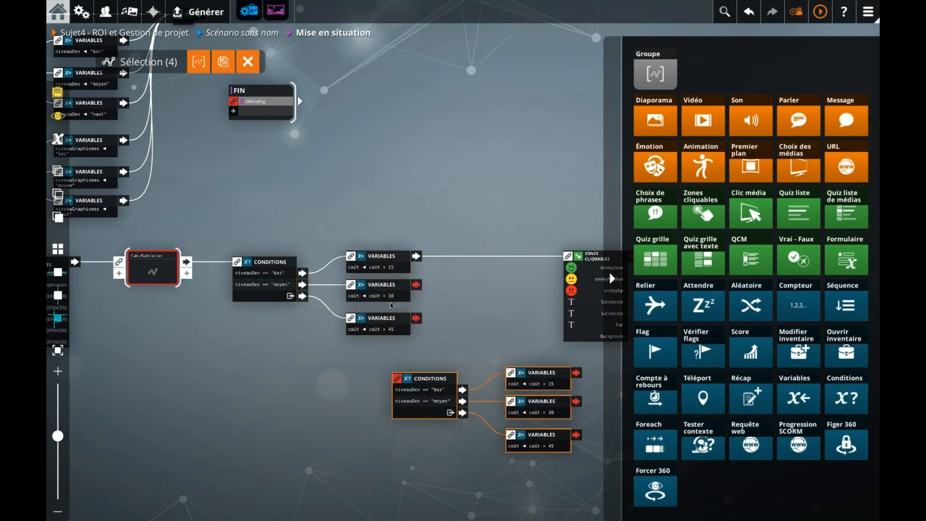
- Make more room before the smiley clickable zones block and line up the duplicated Conditions and Variables blocks beneath the originals
{"action": "left_click_drag", "start_coordinate": [465, 303], "coordinate": [374, 304]}
{"action": "left_click_drag", "start_coordinate": [489, 279], "coordinate": [559, 279]}
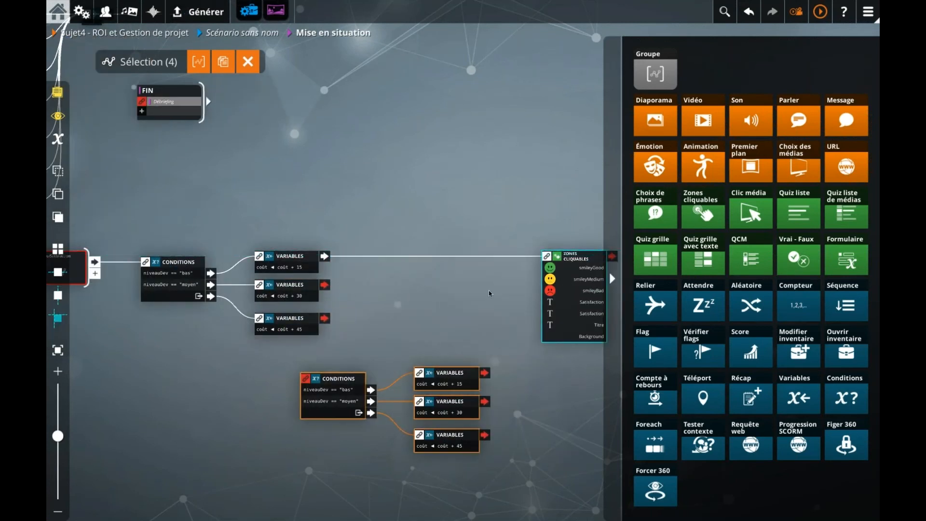
{"action": "left_click_drag", "start_coordinate": [332, 398], "coordinate": [358, 374]}
{"action": "left_click_drag", "start_coordinate": [438, 268], "coordinate": [456, 248]}
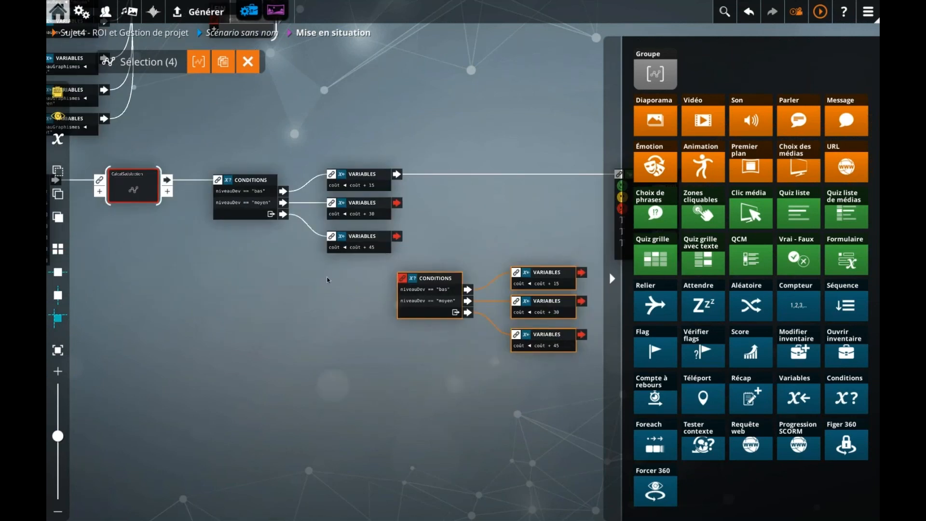
{"action": "left_click_drag", "start_coordinate": [430, 299], "coordinate": [234, 303]}
{"action": "left_click", "coordinate": [235, 193]}
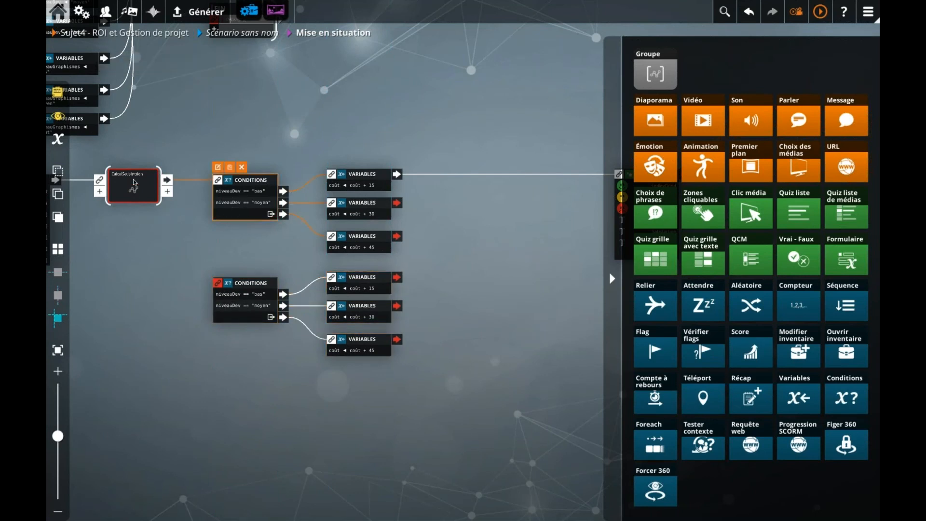
{"action": "left_click", "coordinate": [135, 199]}
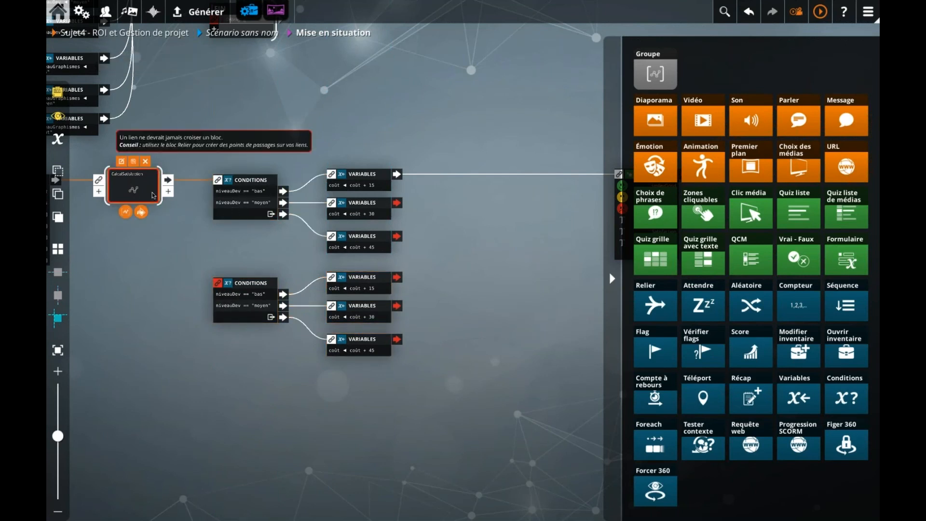
{"action": "left_click", "coordinate": [189, 273]}
{"action": "left_click_drag", "start_coordinate": [241, 257], "coordinate": [285, 168]}
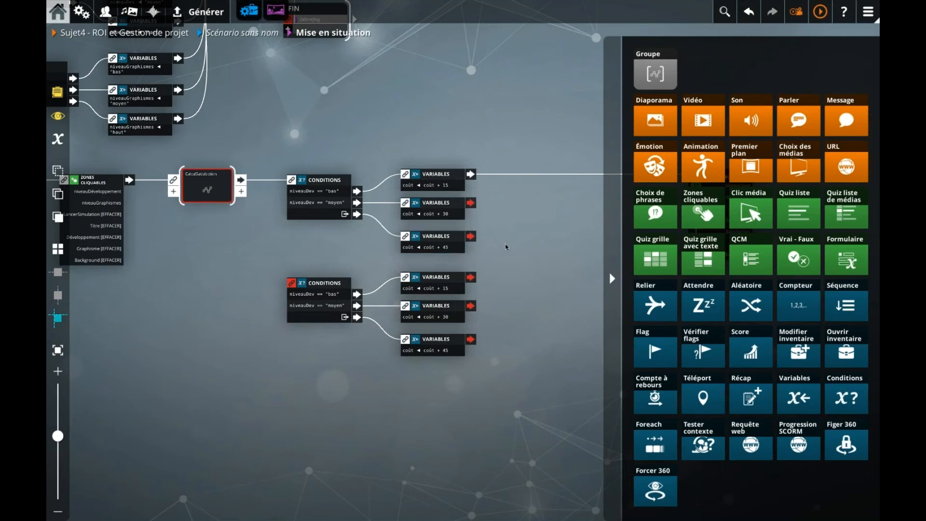
- Place the duplicated Conditions and Variables blocks after the first coût blocks, linking those three coût outputs to the copied Conditions block
{"action": "left_click_drag", "start_coordinate": [339, 369], "coordinate": [441, 278]}
{"action": "left_click_drag", "start_coordinate": [317, 310], "coordinate": [503, 312]}
{"action": "left_click_drag", "start_coordinate": [331, 337], "coordinate": [196, 382]}
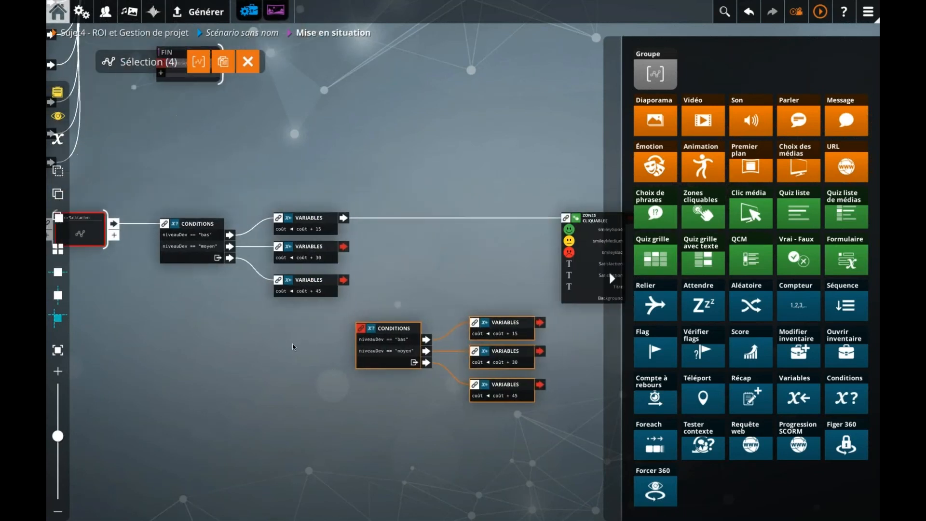
{"action": "left_click", "coordinate": [502, 279]}
{"action": "scroll", "coordinate": [501, 275], "scroll_direction": "down", "scroll_amount": 2}
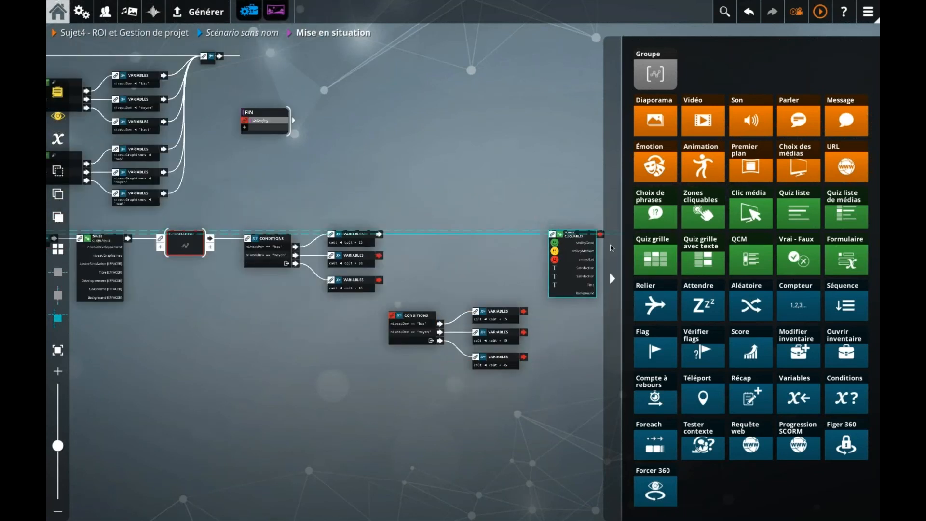
{"action": "left_click_drag", "start_coordinate": [497, 402], "coordinate": [345, 323]}
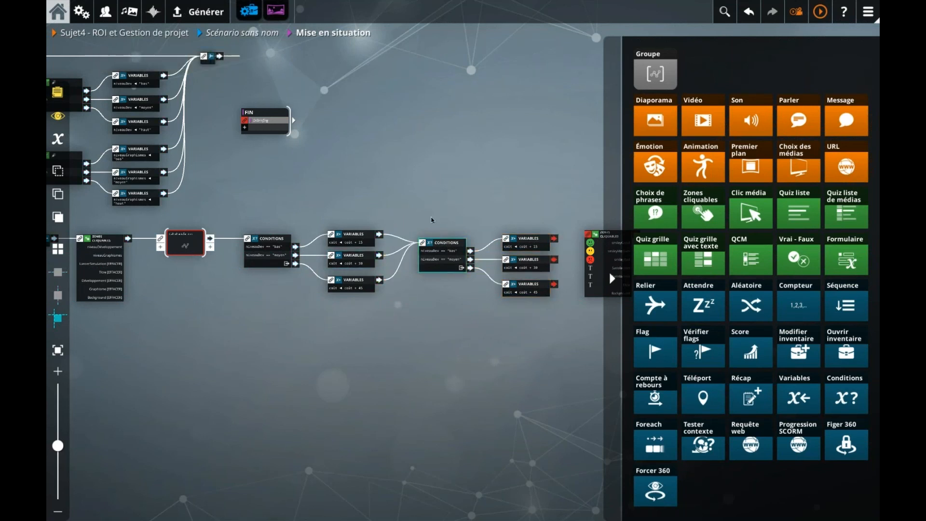
{"action": "left_click_drag", "start_coordinate": [436, 257], "coordinate": [438, 270]}
- Adjust the CalculSatisfaction group's position slightly on its link and open the group's contents
{"action": "left_click", "coordinate": [249, 305]}
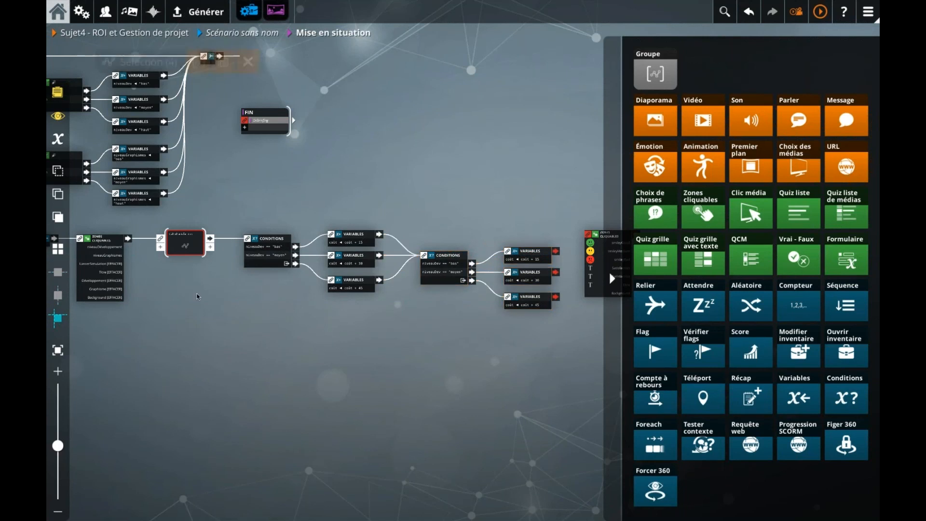
{"action": "key", "text": "Left"}
{"action": "scroll", "coordinate": [275, 278], "scroll_direction": "up", "scroll_amount": 3}
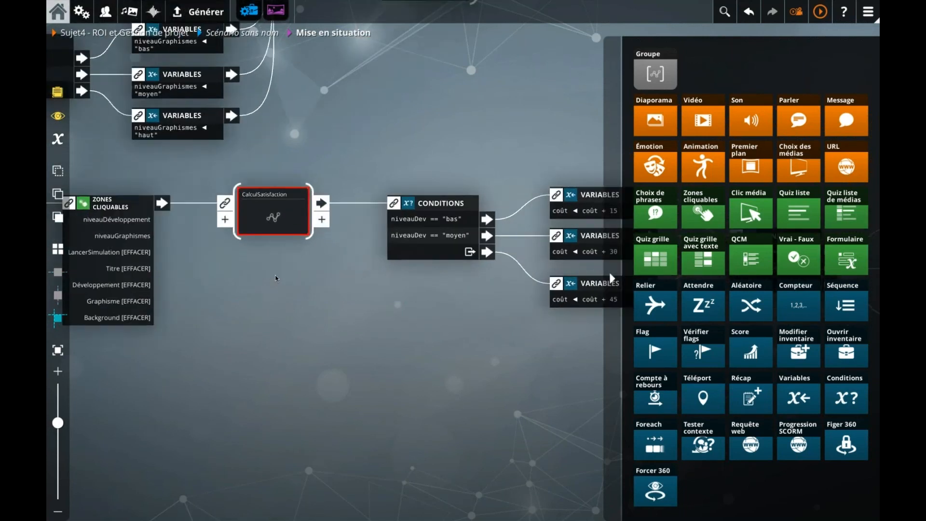
{"action": "left_click", "coordinate": [272, 213]}
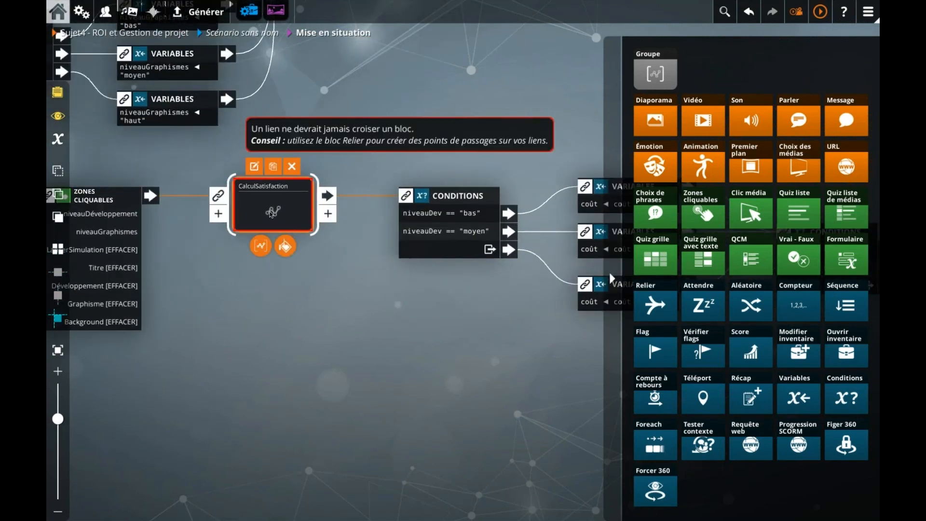
{"action": "left_click_drag", "start_coordinate": [250, 222], "coordinate": [265, 214]}
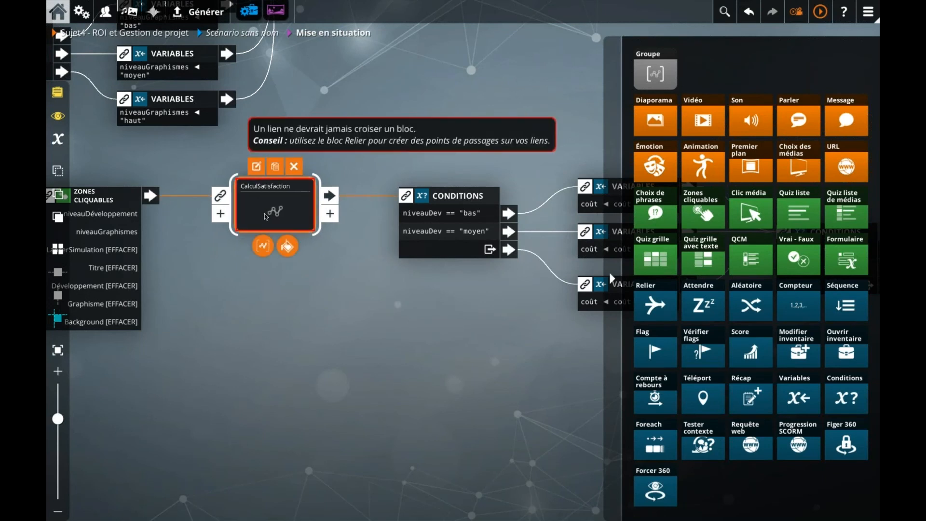
{"action": "double_click", "coordinate": [264, 213]}
{"action": "left_click_drag", "start_coordinate": [261, 268], "coordinate": [262, 248]}
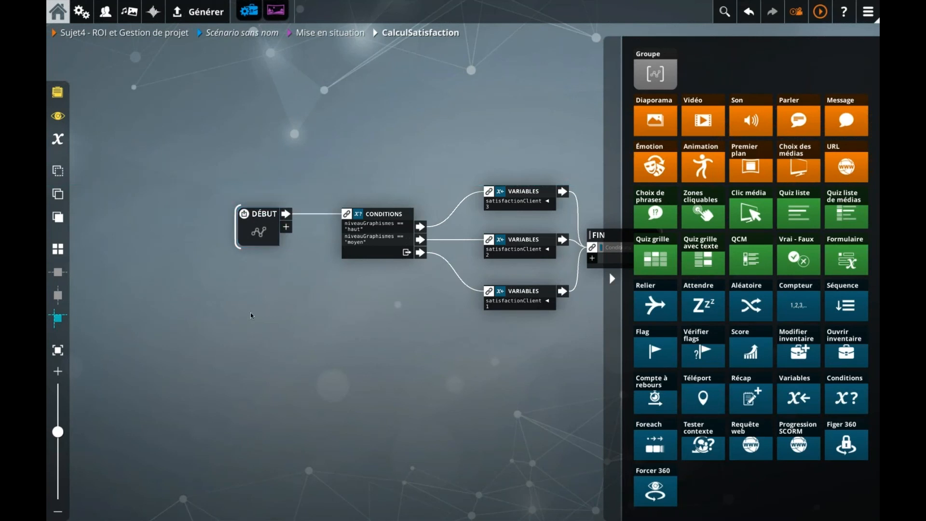
- Align the FIN block with the middle satisfactionClient Variables block and collapse the block palette
{"action": "left_click_drag", "start_coordinate": [424, 298], "coordinate": [263, 295]}
{"action": "left_click_drag", "start_coordinate": [463, 249], "coordinate": [516, 224]}
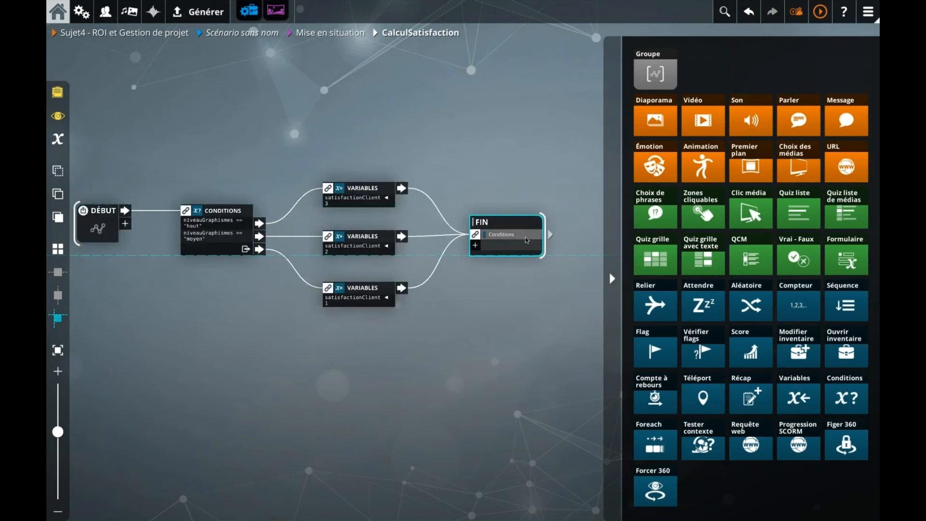
{"action": "left_click", "coordinate": [215, 311]}
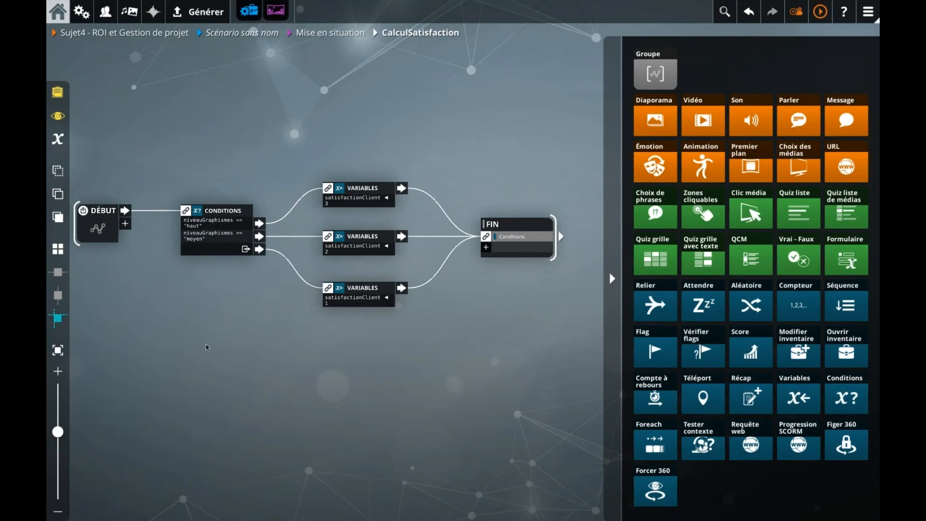
{"action": "left_click_drag", "start_coordinate": [229, 317], "coordinate": [233, 320]}
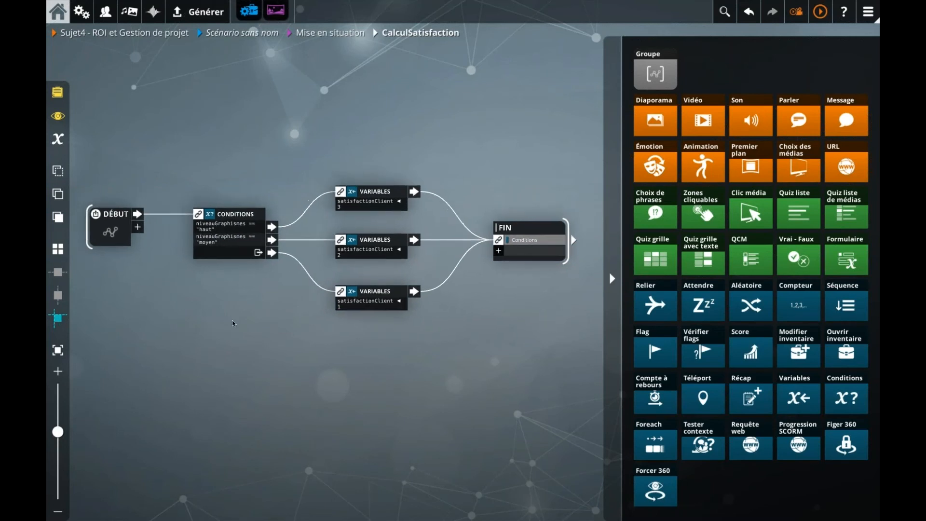
{"action": "right_click", "coordinate": [290, 111]}
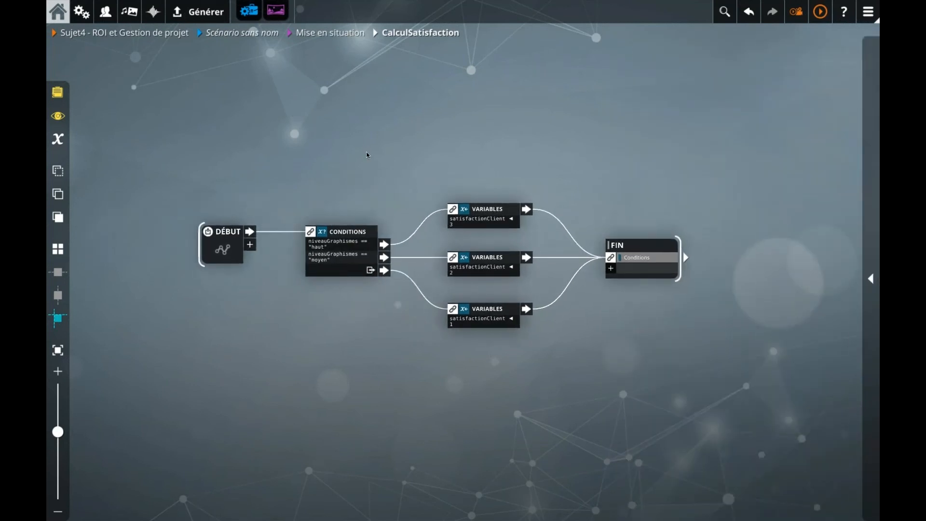
- Return to Mise en situation and change the second Conditions block's tests to niveauGraphismes == "bas" and niveauGraphismes == "moyen"
{"action": "left_click", "coordinate": [332, 32]}
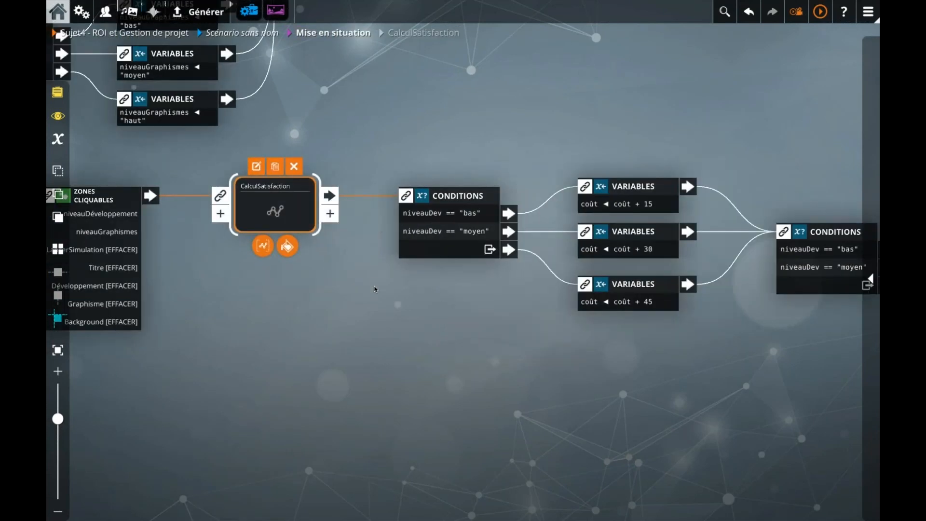
{"action": "left_click", "coordinate": [304, 214]}
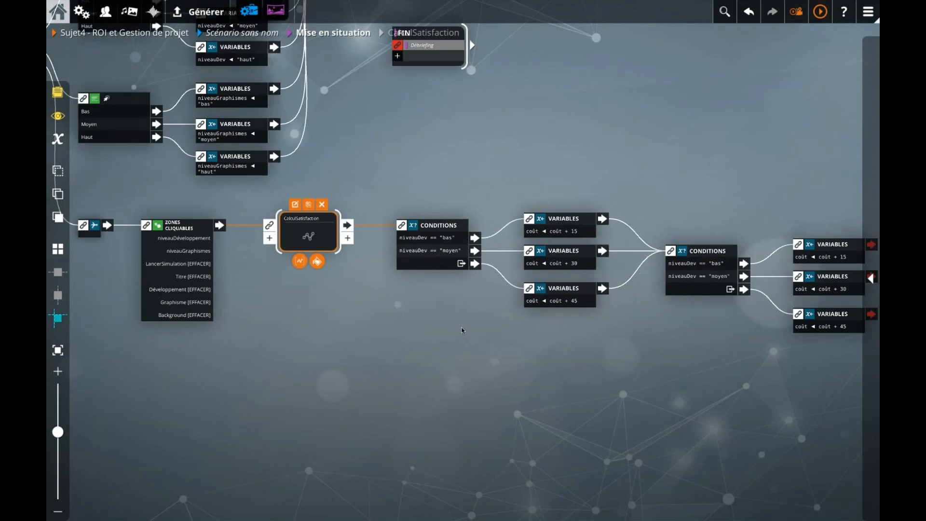
{"action": "left_click_drag", "start_coordinate": [577, 350], "coordinate": [505, 353]}
{"action": "double_click", "coordinate": [615, 275]}
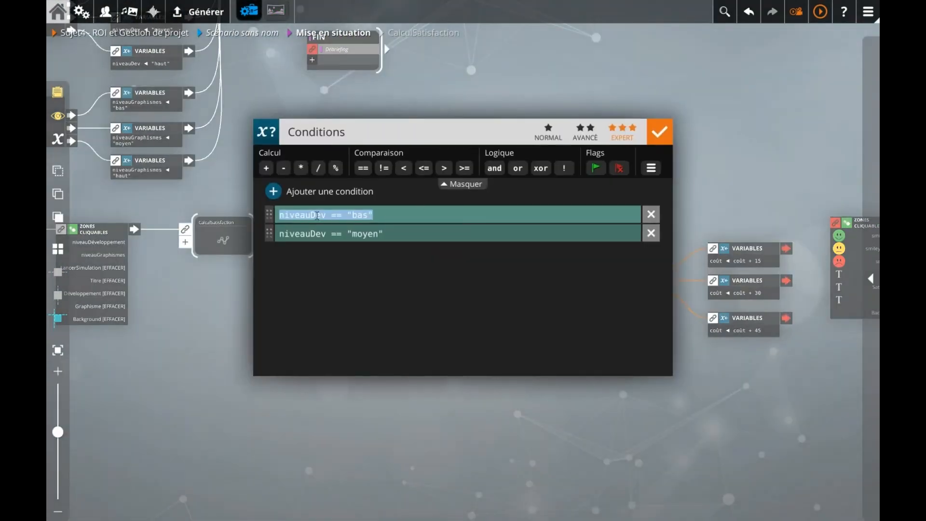
{"action": "left_click", "coordinate": [316, 215]}
{"action": "left_click_drag", "start_coordinate": [326, 215], "coordinate": [309, 233]}
{"action": "type", "text": "Graphismes"}
{"action": "left_click", "coordinate": [326, 233]}
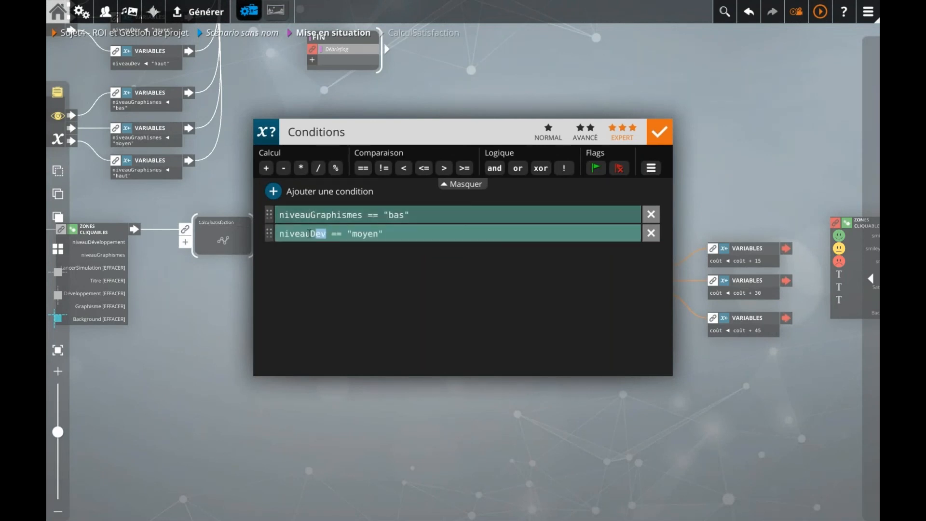
{"action": "type", "text": "Graphismes"}
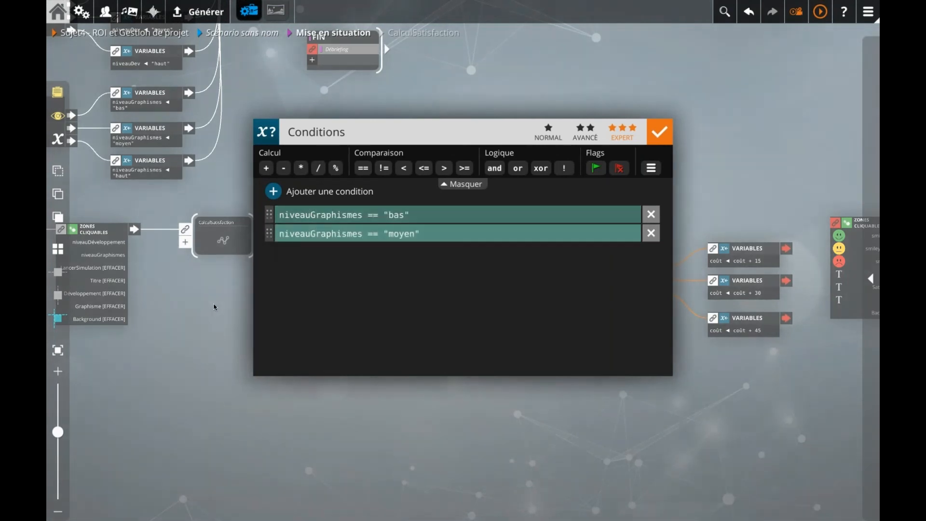
{"action": "left_click", "coordinate": [215, 307]}
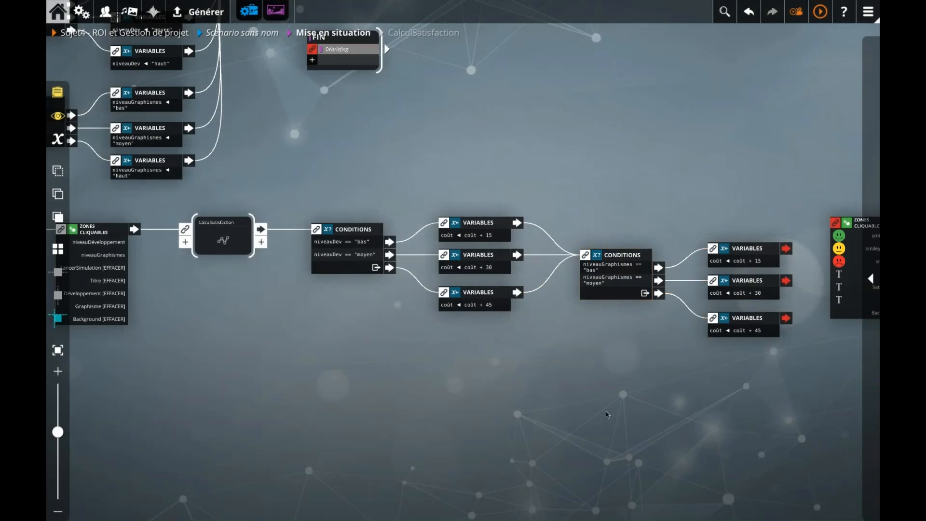
- Link the outputs of the last three coût Variables blocks to the smiley clickable zones block
{"action": "left_click_drag", "start_coordinate": [672, 414], "coordinate": [527, 414]}
{"action": "left_click_drag", "start_coordinate": [701, 280], "coordinate": [741, 280]}
{"action": "left_click", "coordinate": [729, 224]}
{"action": "mouse_move", "coordinate": [679, 218]}
{"action": "left_mouse_down"}
{"action": "mouse_move", "coordinate": [612, 285]}
{"action": "mouse_move", "coordinate": [611, 342]}
{"action": "left_mouse_up"}
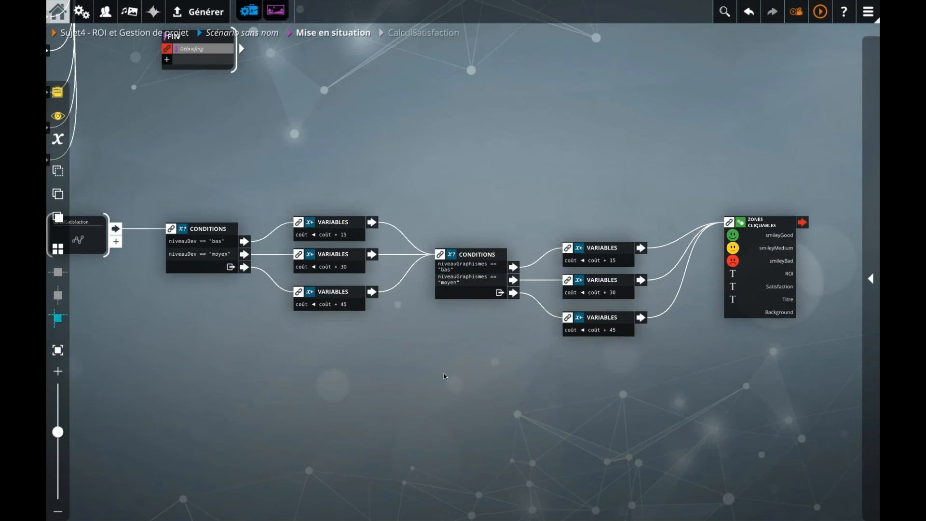
{"action": "scroll", "coordinate": [543, 373], "scroll_direction": "down", "scroll_amount": 3}
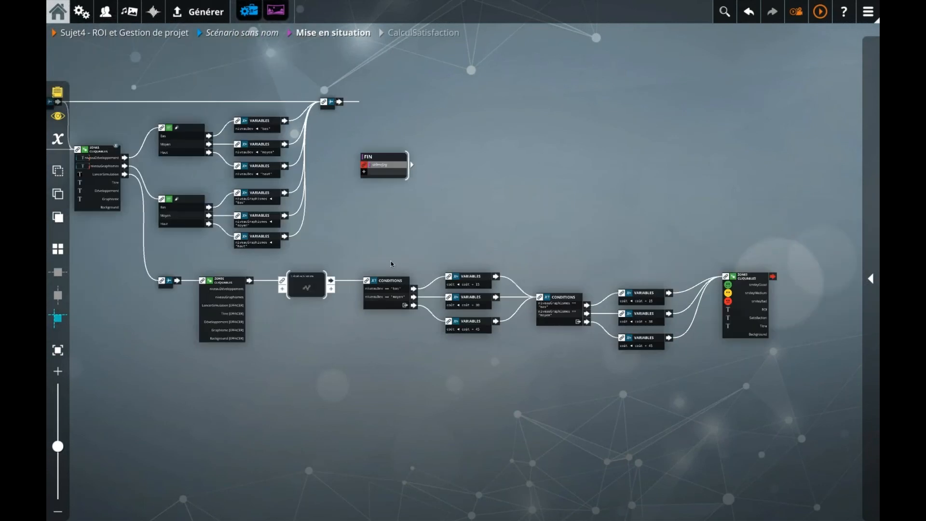
{"action": "left_click_drag", "start_coordinate": [391, 261], "coordinate": [646, 364]}
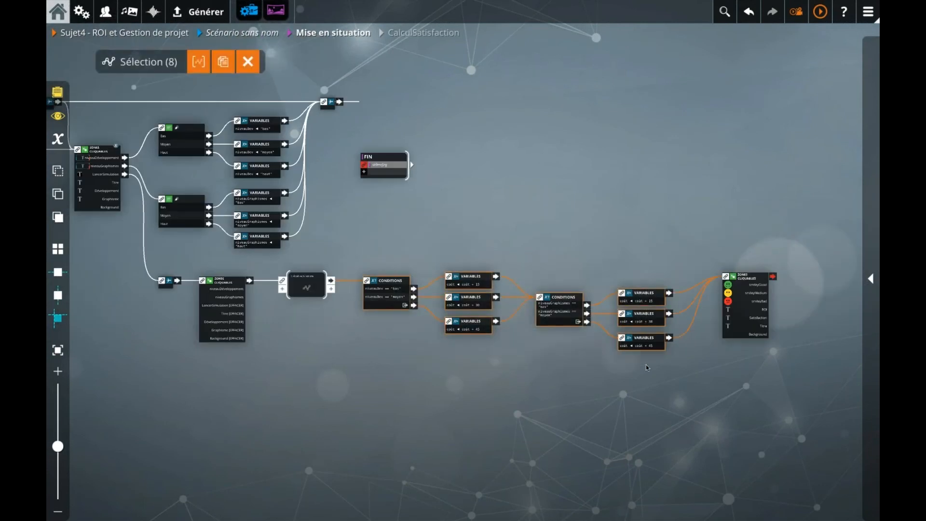
{"action": "left_click", "coordinate": [198, 62]}
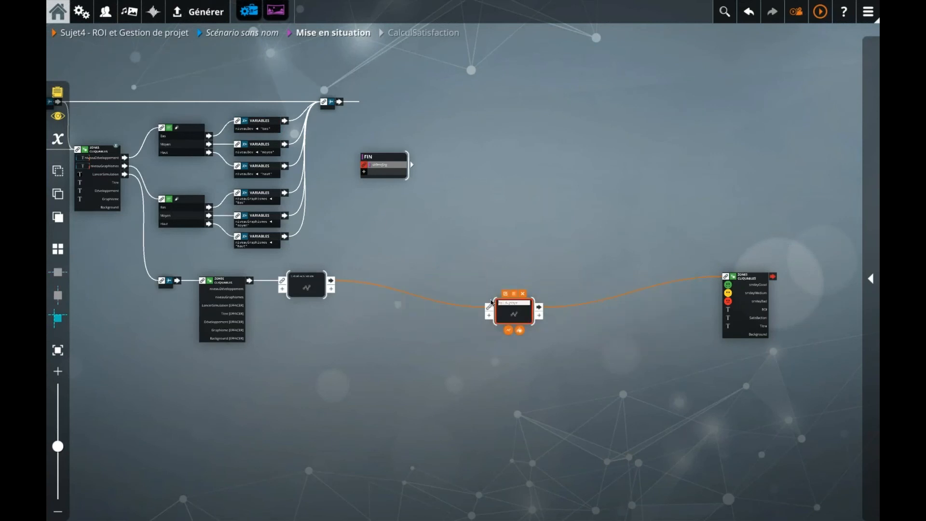
{"action": "key", "text": "ctrl+z"}
- Group the two Conditions blocks and six coût Variables blocks, and bring the group and the smiley zones block close to CalculSatisfaction
{"action": "left_click_drag", "start_coordinate": [350, 242], "coordinate": [666, 377]}
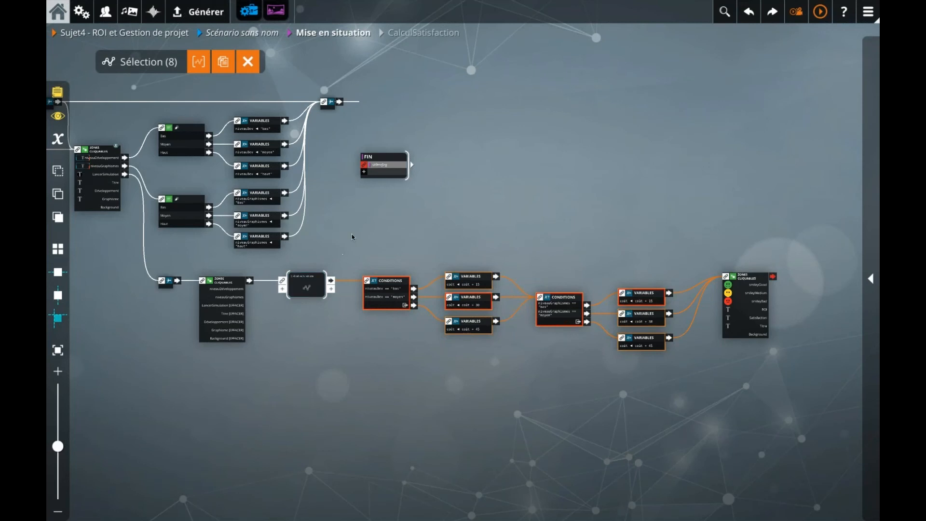
{"action": "left_click", "coordinate": [199, 61]}
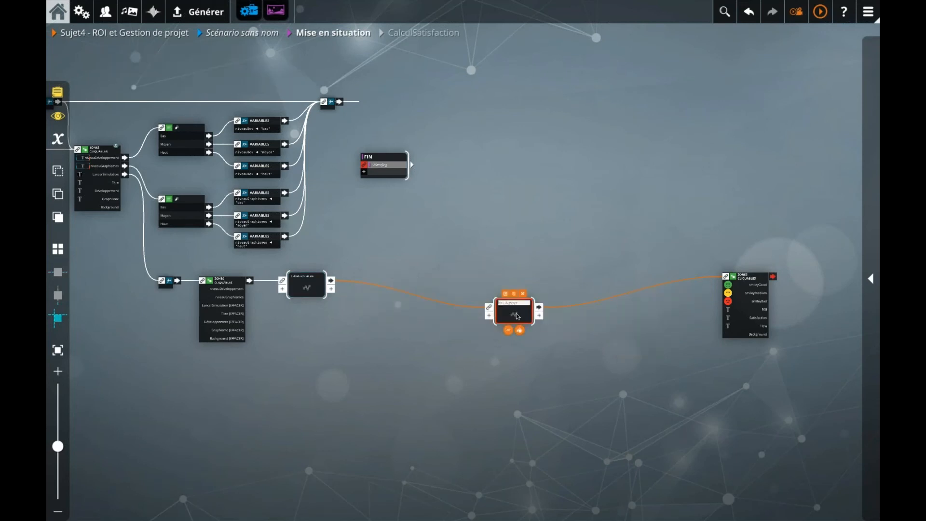
{"action": "left_click_drag", "start_coordinate": [427, 302], "coordinate": [377, 286]}
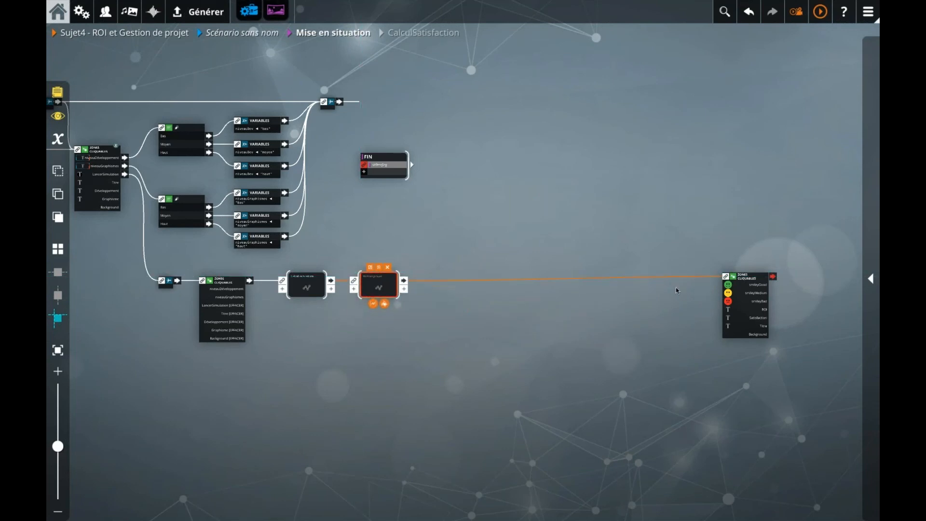
{"action": "left_click_drag", "start_coordinate": [748, 302], "coordinate": [455, 307]}
- Name the new group CalculROI
{"action": "scroll", "coordinate": [355, 304], "scroll_direction": "up", "scroll_amount": 4}
{"action": "left_click", "coordinate": [388, 242]}
{"action": "type", "text": "CalculROI"}
{"action": "key", "text": "Return"}
- Open the CalculROI group and move its FIN block away from the last coût Variables blocks to make room
{"action": "double_click", "coordinate": [407, 261]}
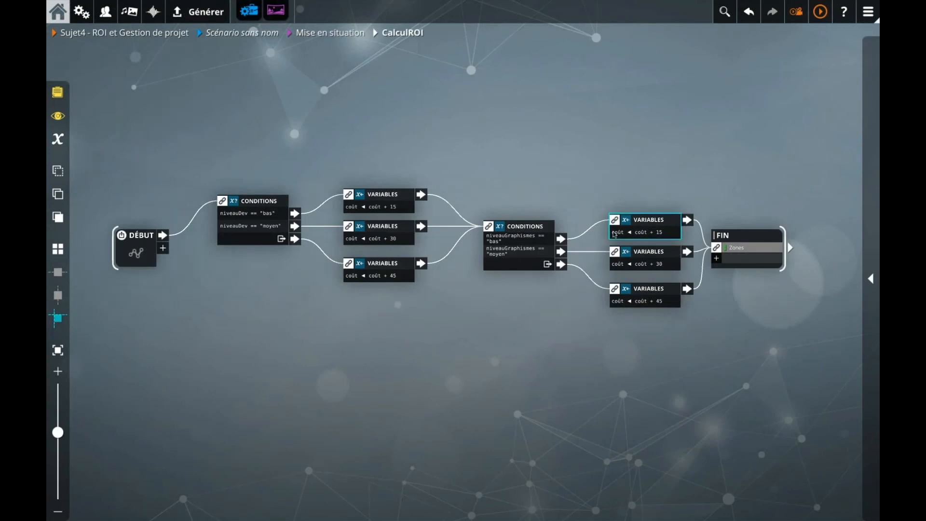
{"action": "left_click_drag", "start_coordinate": [523, 389], "coordinate": [367, 387]}
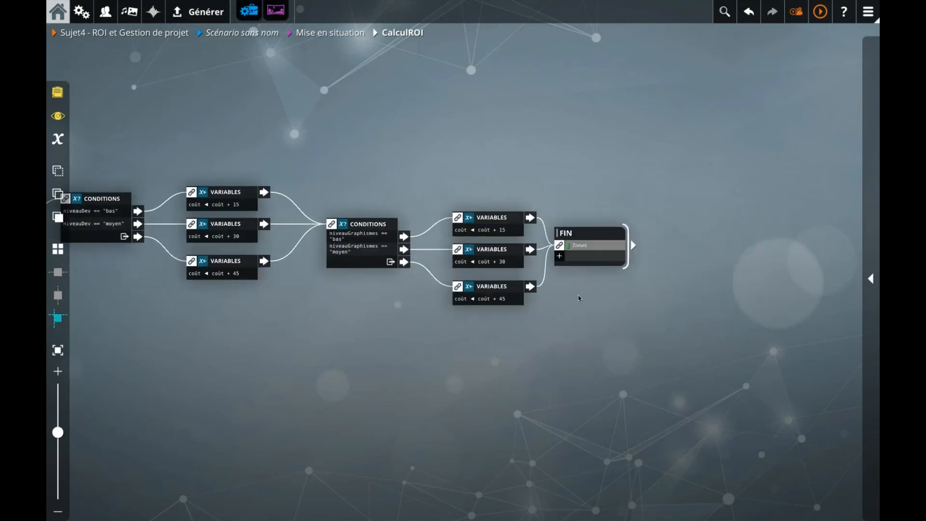
{"action": "left_click_drag", "start_coordinate": [595, 262], "coordinate": [745, 267]}
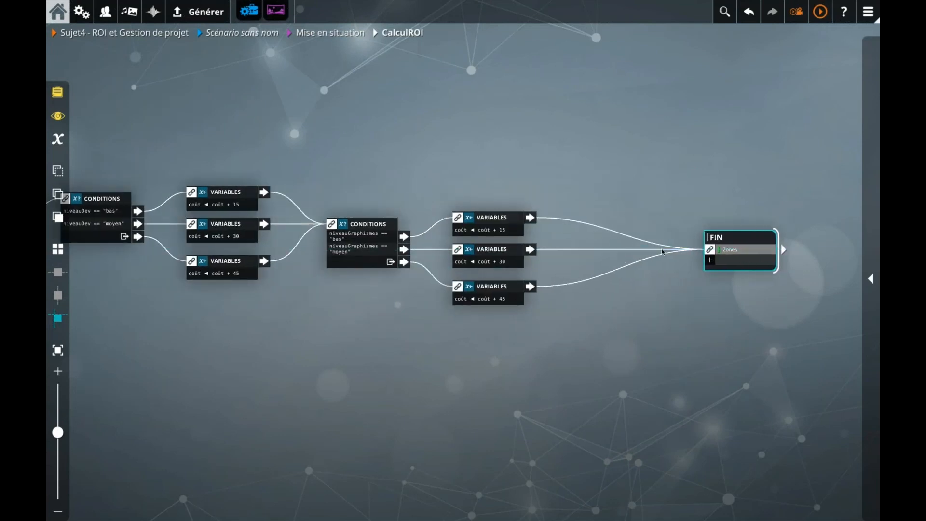
{"action": "left_click_drag", "start_coordinate": [651, 321], "coordinate": [586, 321]}
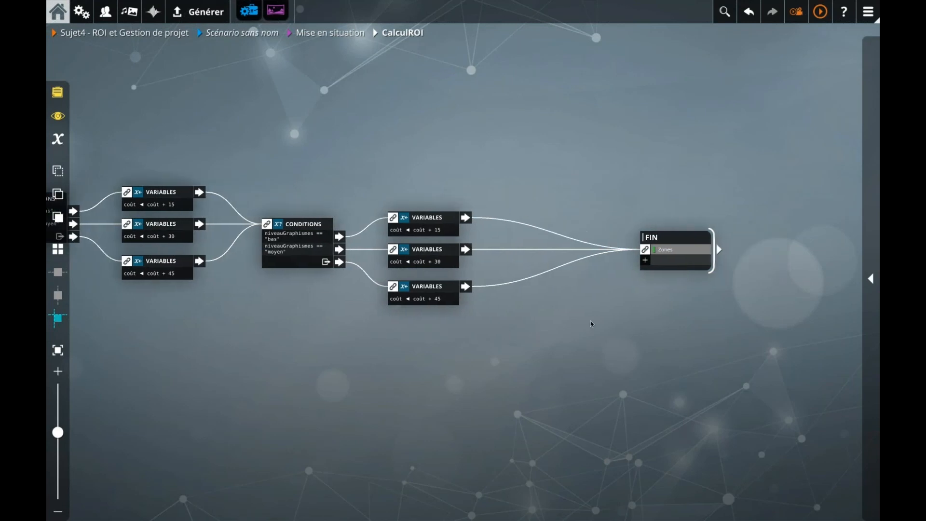
- Insert a Variables block between the last three coût blocks and FIN, and redirect those three outputs to it
{"action": "right_click", "coordinate": [615, 352]}
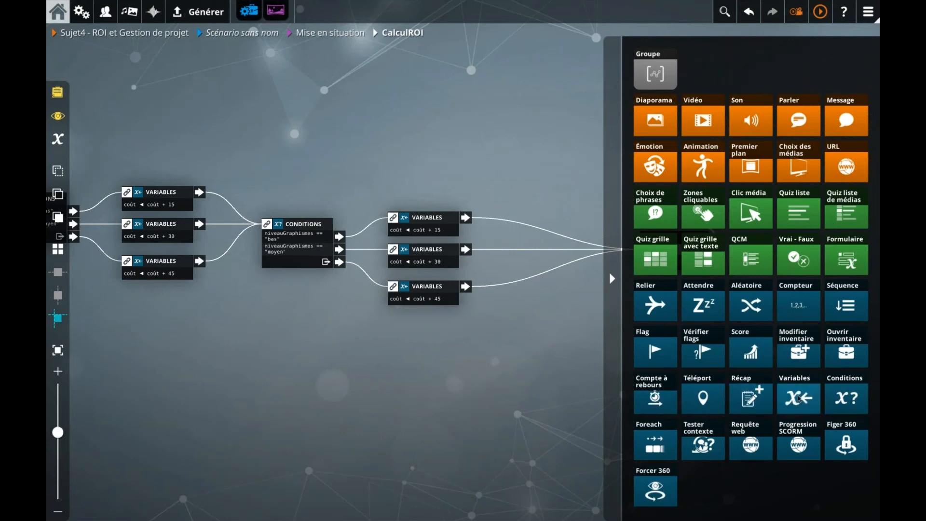
{"action": "left_click_drag", "start_coordinate": [802, 399], "coordinate": [544, 364]}
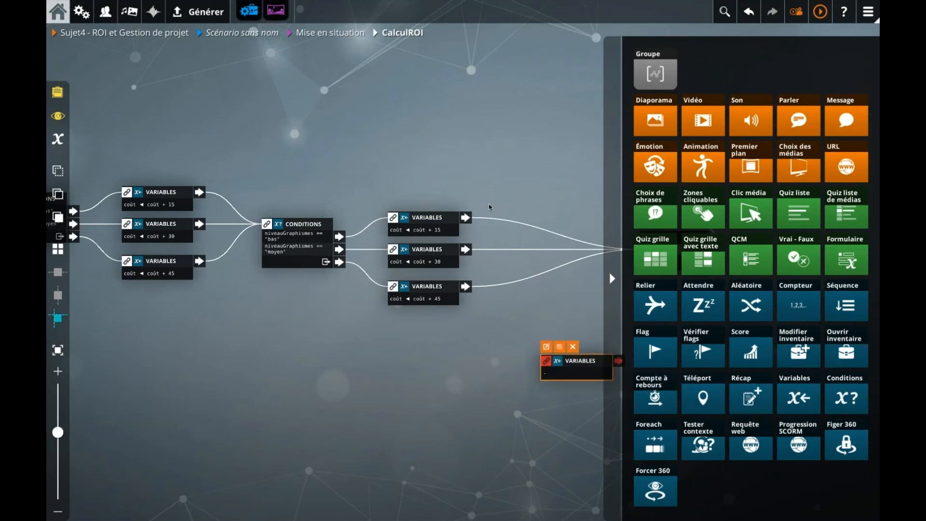
{"action": "left_click", "coordinate": [499, 221]}
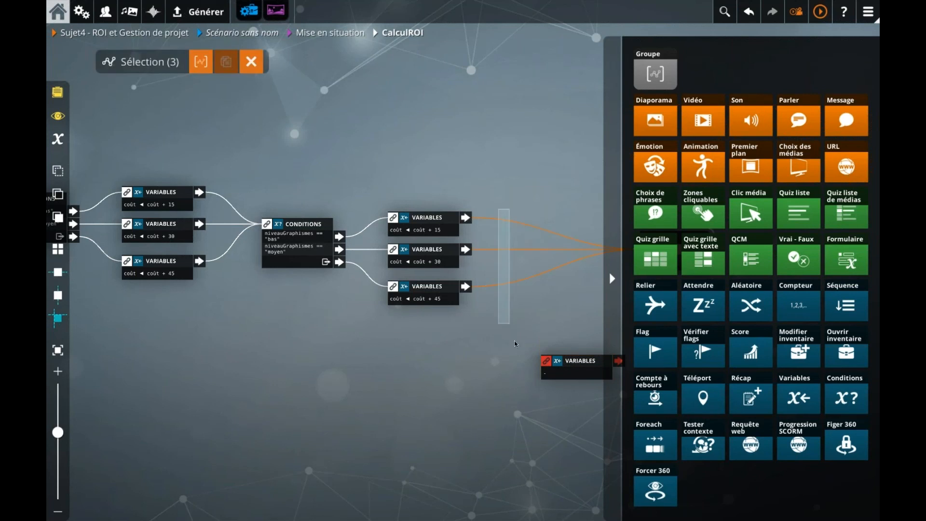
{"action": "left_click", "coordinate": [549, 361]}
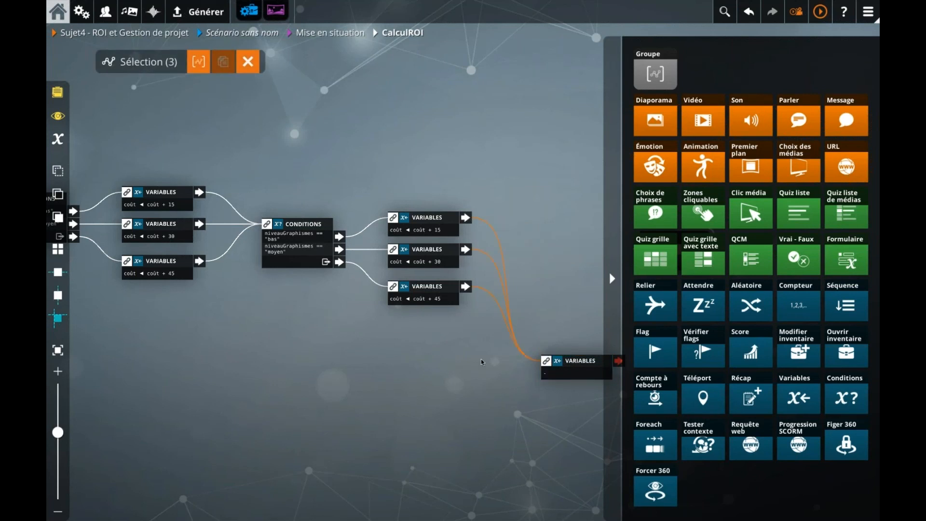
{"action": "right_click", "coordinate": [484, 360]}
{"action": "left_click_drag", "start_coordinate": [577, 363], "coordinate": [569, 230]}
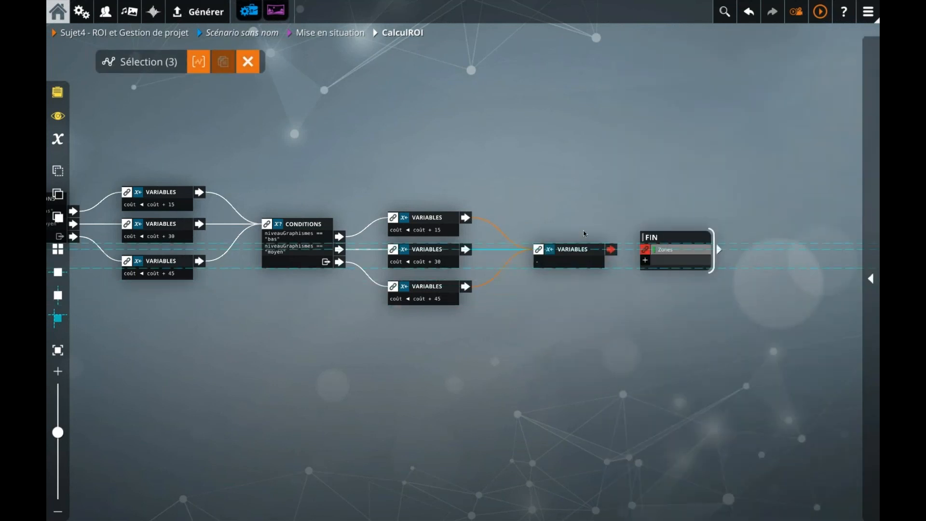
{"action": "left_click_drag", "start_coordinate": [693, 240], "coordinate": [731, 238]}
- Assign Budget - coût to the ROI variable in the new Variables block
{"action": "double_click", "coordinate": [580, 251]}
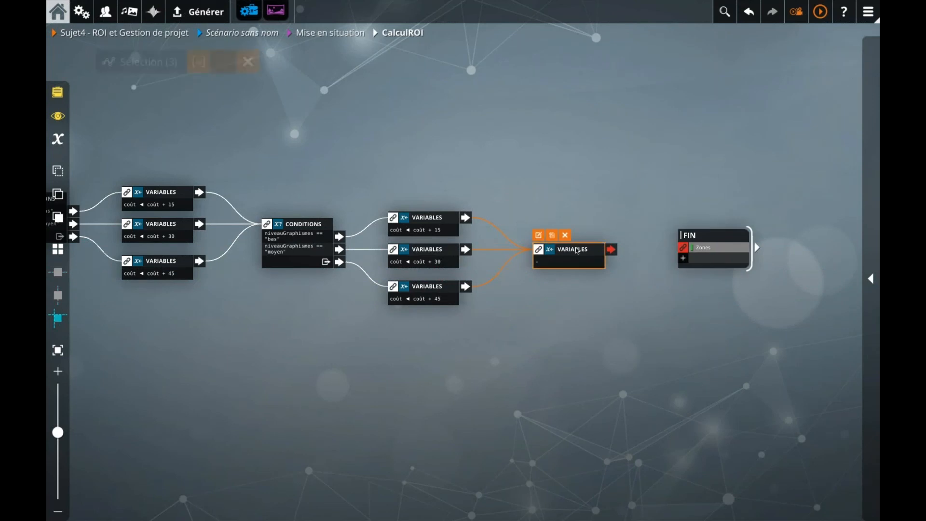
{"action": "type", "text": "ROI"}
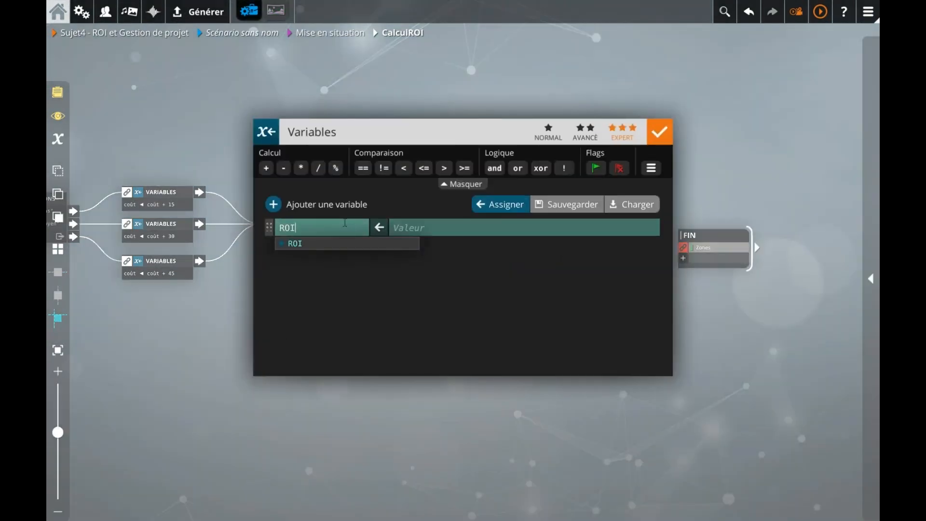
{"action": "key", "text": "Tab"}
{"action": "type", "text": "budg"}
{"action": "key", "text": "Return"}
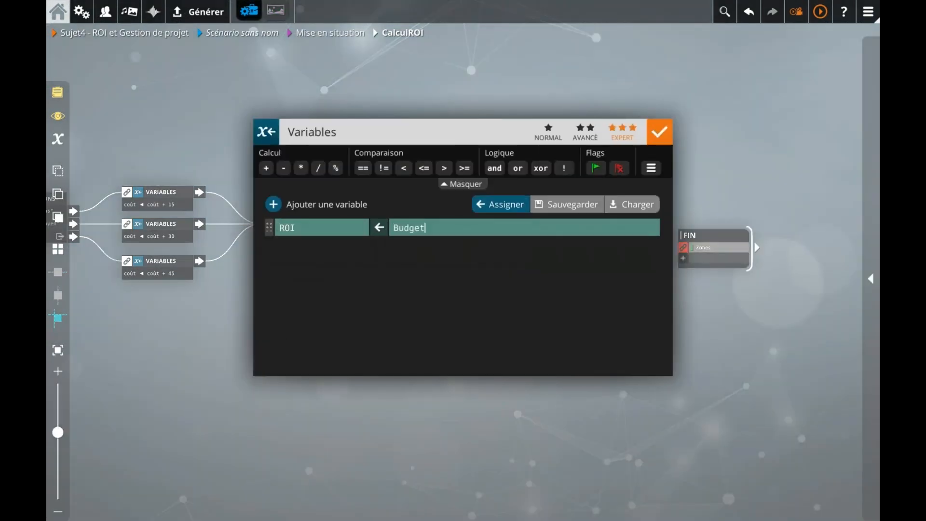
{"action": "type", "text": "- c"}
{"action": "key", "text": "Return"}
- Try the ROI formula as (Budget - coût)/Budget
{"action": "left_click", "coordinate": [395, 229]}
{"action": "type", "text": "("}
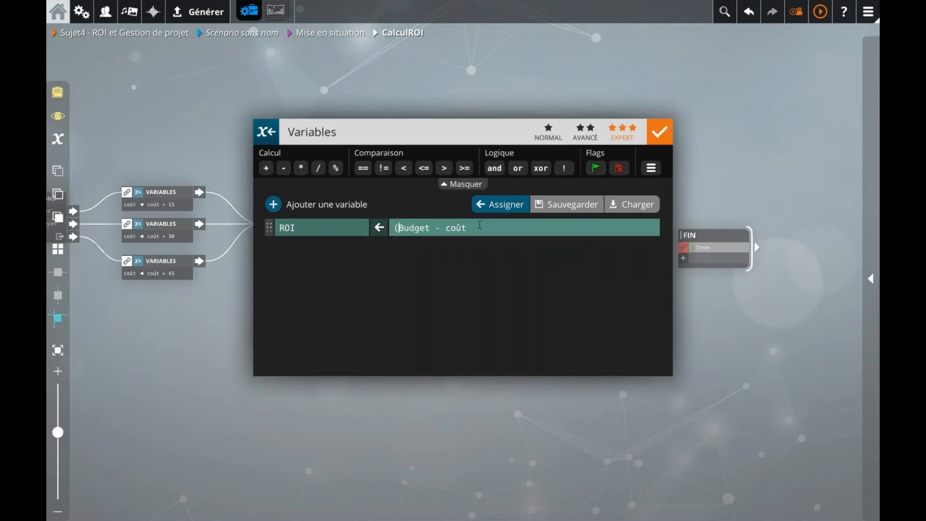
{"action": "type", "text": ")/Budget"}
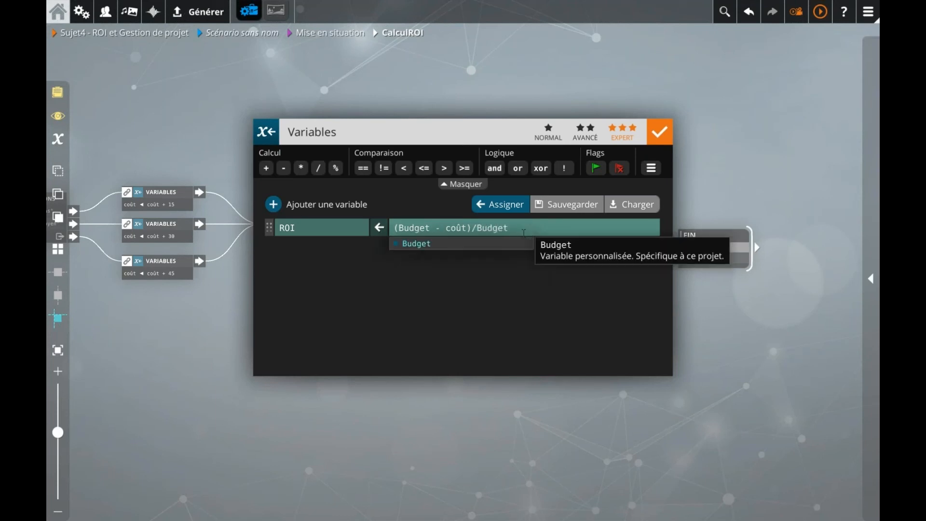
{"action": "key", "text": "Return"}
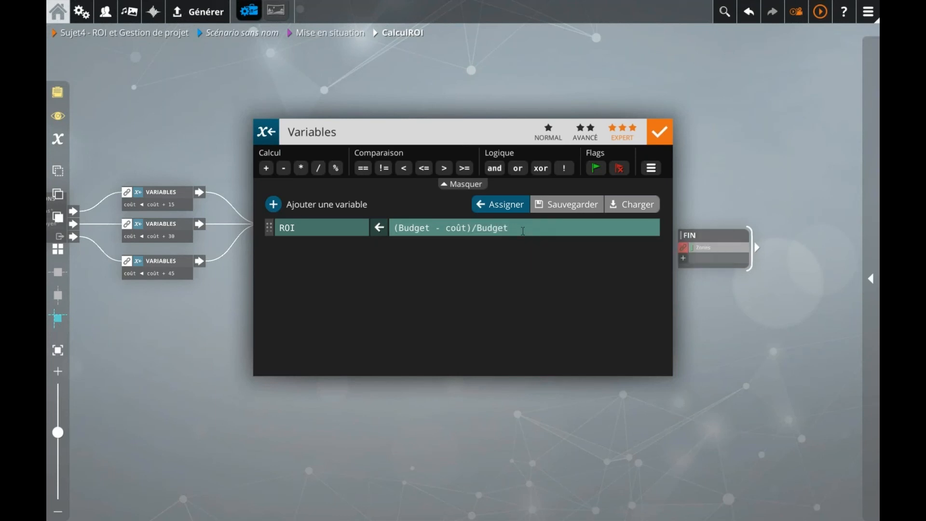
- Remove the parentheses and the division by Budget from the ROI formula
{"action": "left_click_drag", "start_coordinate": [509, 231], "coordinate": [384, 232]}
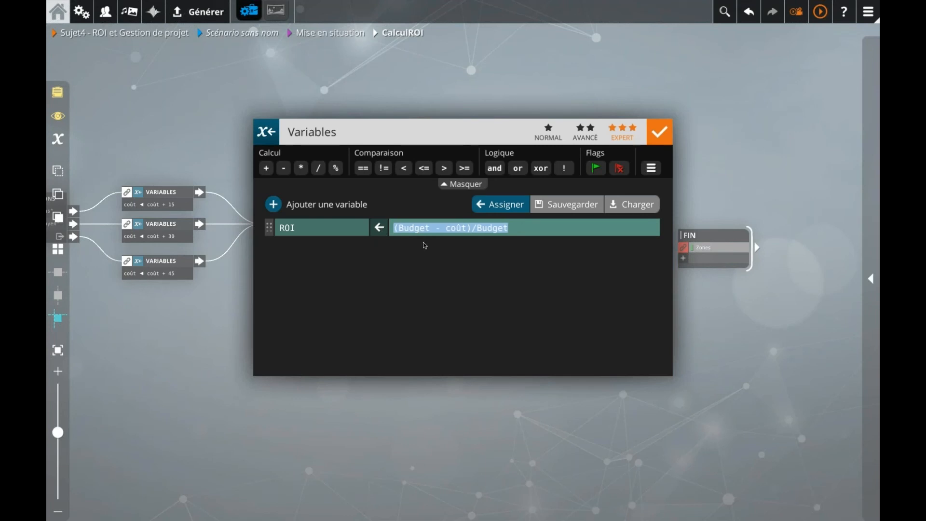
{"action": "left_click", "coordinate": [473, 227]}
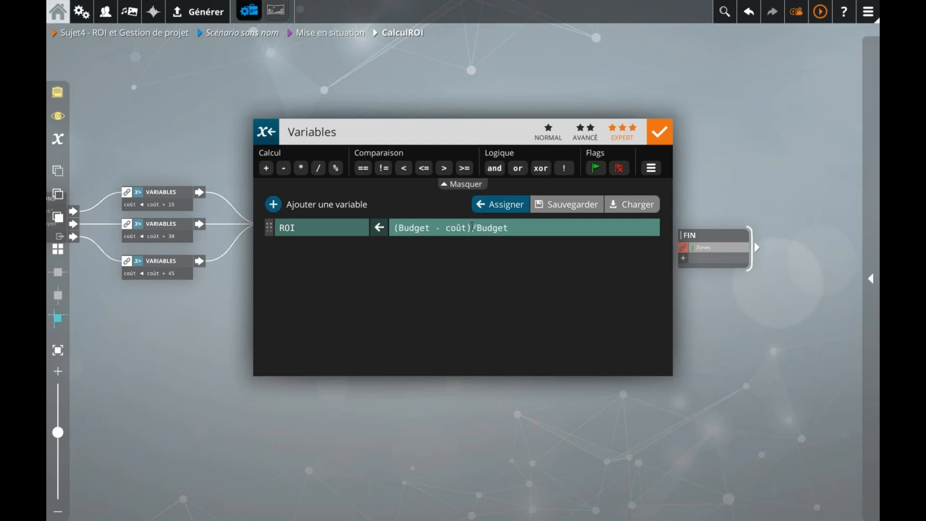
{"action": "left_click_drag", "start_coordinate": [471, 227], "coordinate": [541, 229]}
{"action": "key", "text": "BackSpace"}
{"action": "key", "text": "BackSpace"}
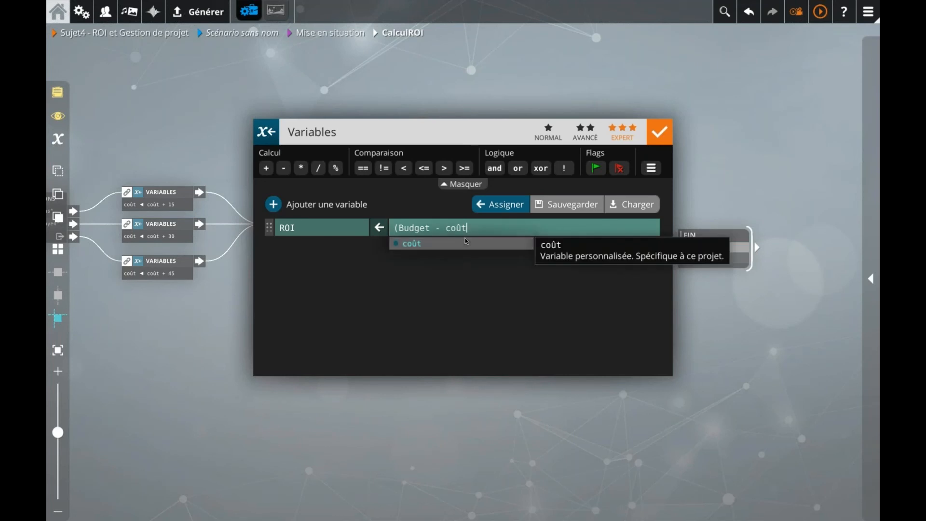
{"action": "left_click", "coordinate": [395, 227]}
{"action": "key", "text": "BackSpace"}
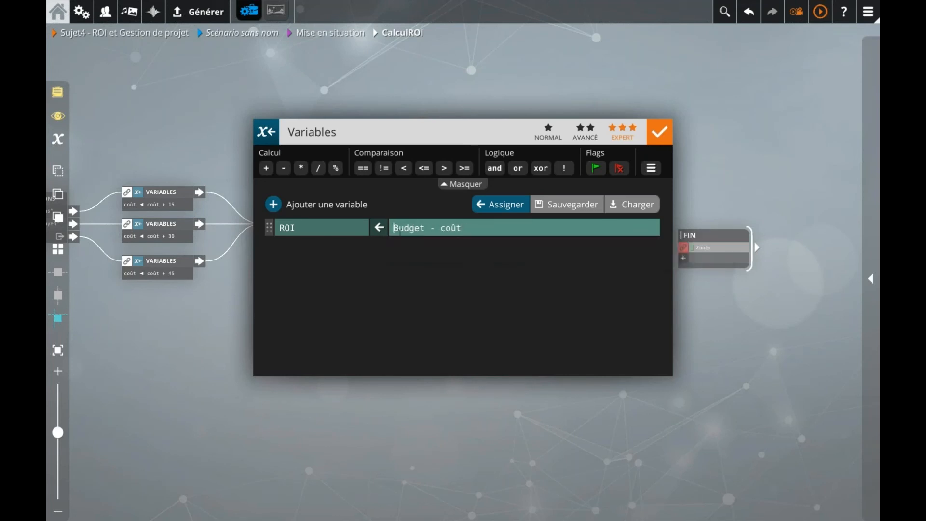
- Confirm the ROI assignment, link its Variables block to the FIN block's Zones entry and go back to Mise en situation
{"action": "left_click", "coordinate": [658, 132]}
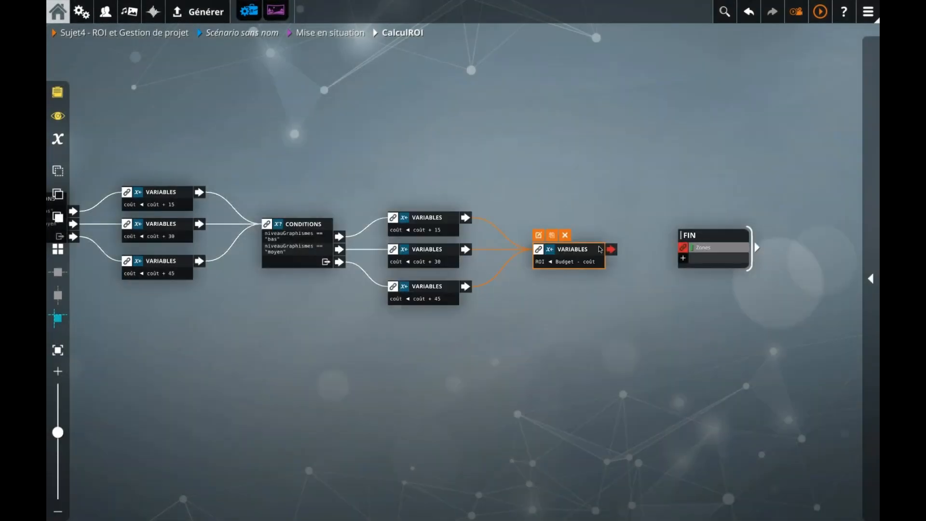
{"action": "left_click_drag", "start_coordinate": [616, 251], "coordinate": [688, 247]}
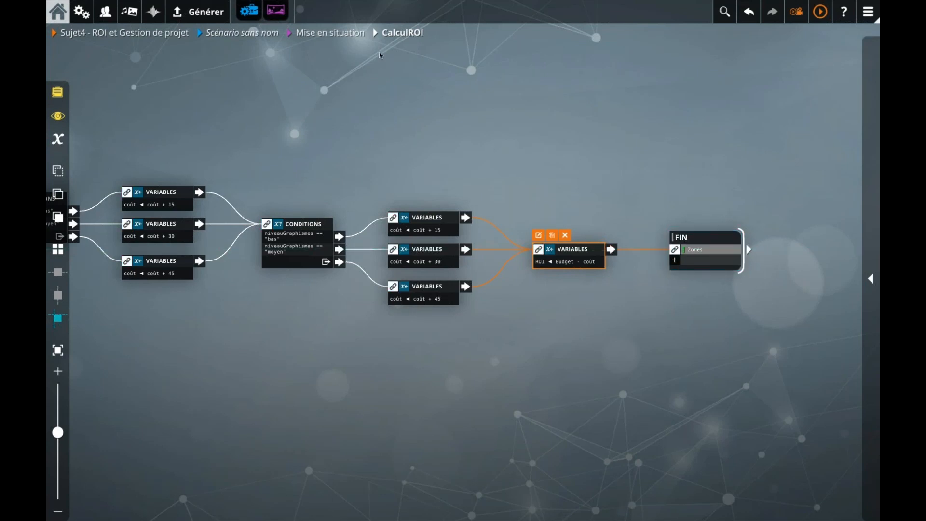
{"action": "left_click", "coordinate": [351, 33]}
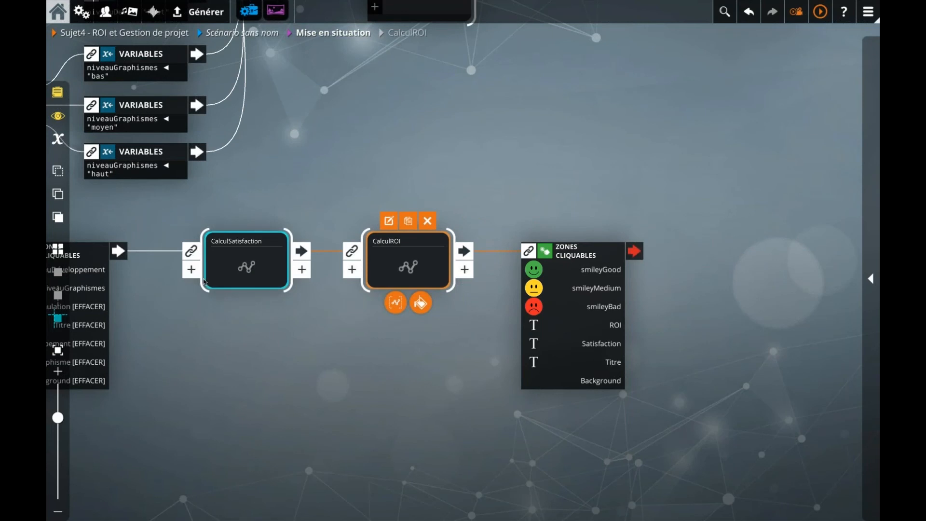
- Add a zone named affichageROI to the KPI clickable zones block and place it beside the ROI label, below the smiley
{"action": "left_click", "coordinate": [228, 328]}
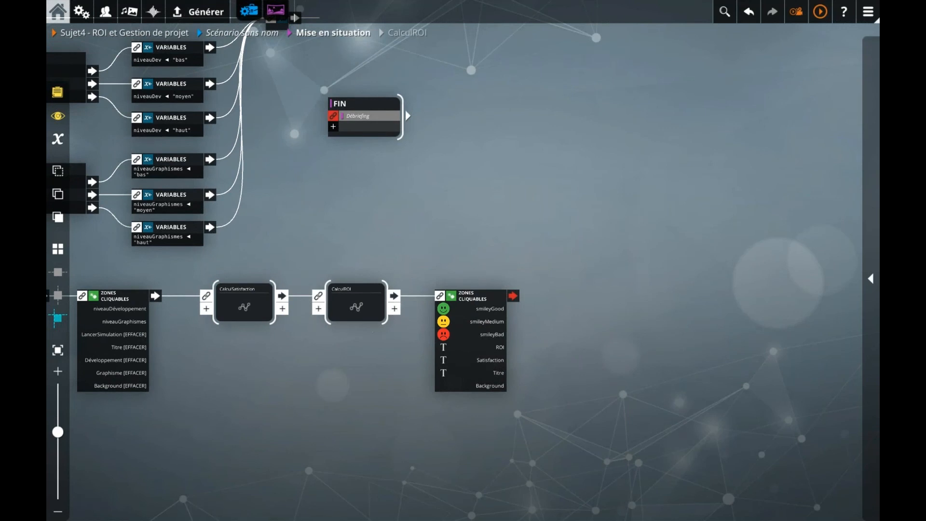
{"action": "double_click", "coordinate": [479, 331]}
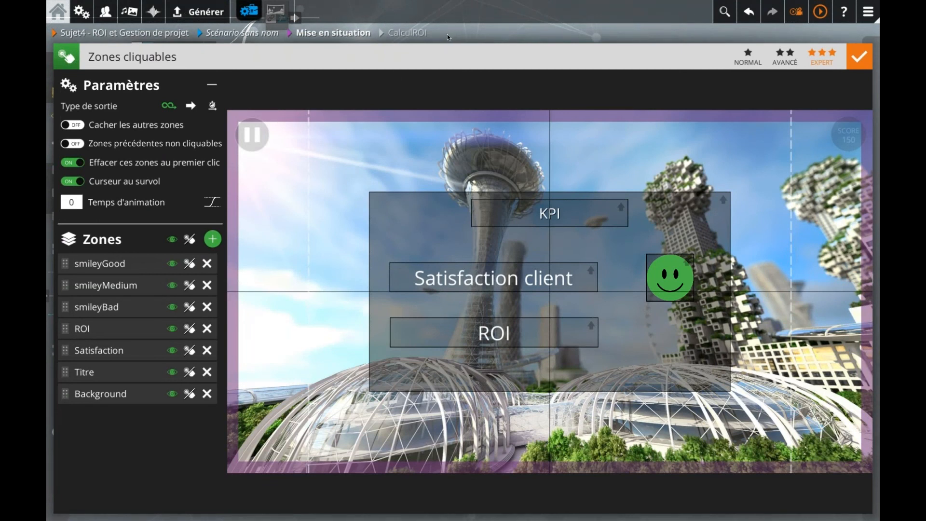
{"action": "left_click", "coordinate": [213, 239]}
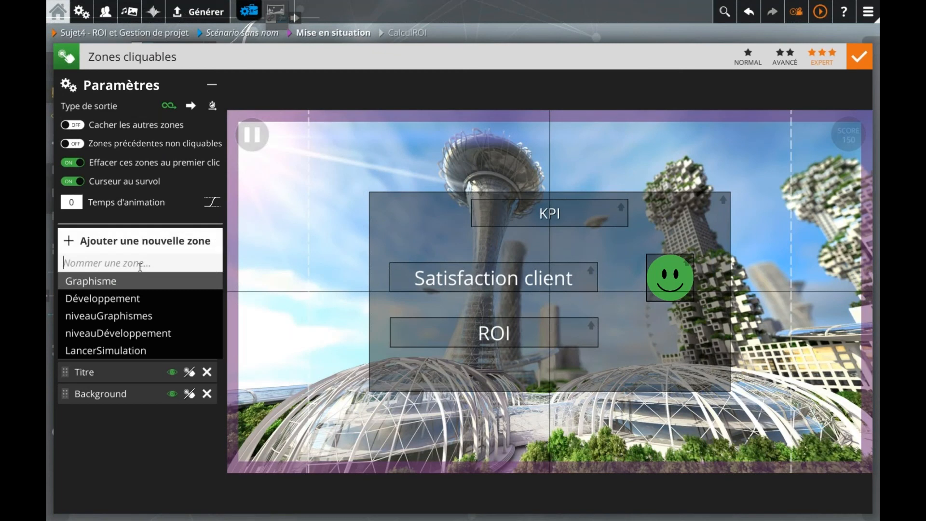
{"action": "type", "text": "affichageROI"}
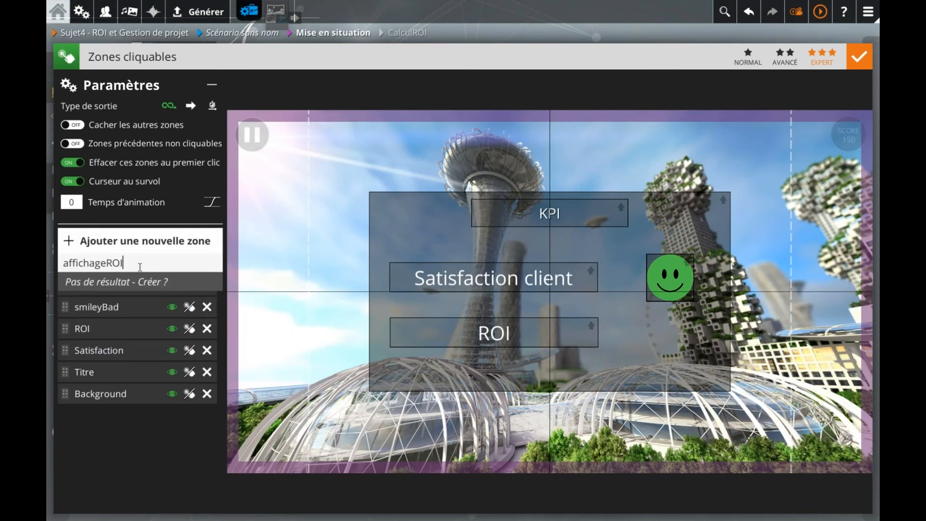
{"action": "key", "text": "Return"}
{"action": "left_click_drag", "start_coordinate": [536, 279], "coordinate": [703, 322]}
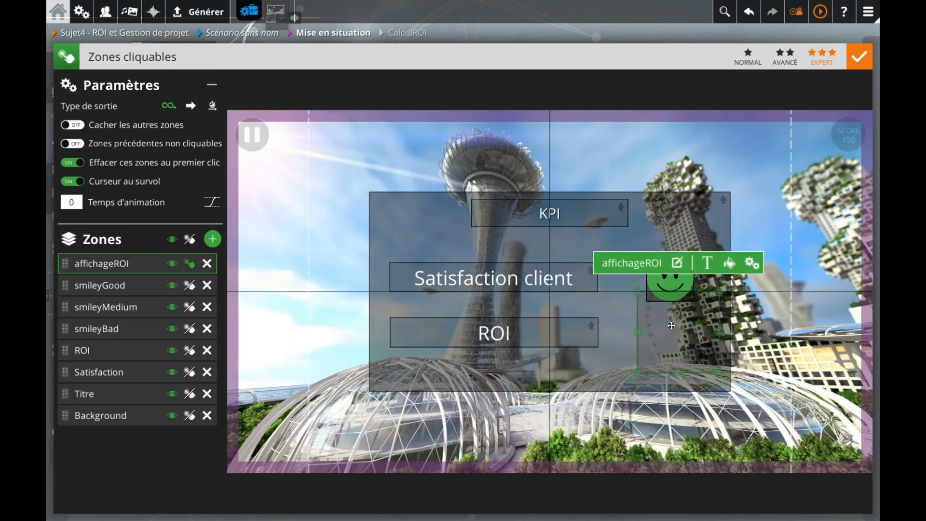
- Set the affichageROI zone's text to {ROI} % and align the zone under the smiley
{"action": "left_click", "coordinate": [710, 263]}
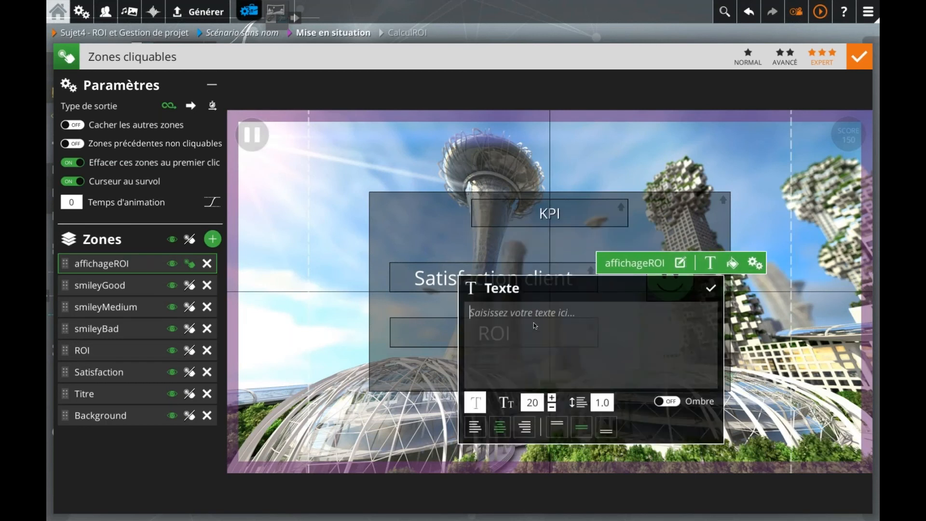
{"action": "type", "text": "{}"}
{"action": "type", "text": "ROI"}
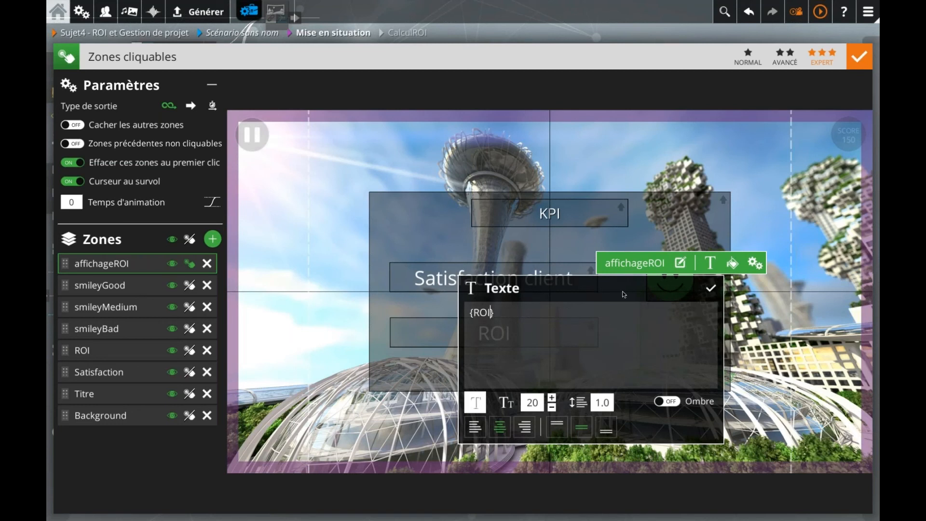
{"action": "left_click_drag", "start_coordinate": [473, 312], "coordinate": [491, 313]}
{"action": "left_click", "coordinate": [511, 312]}
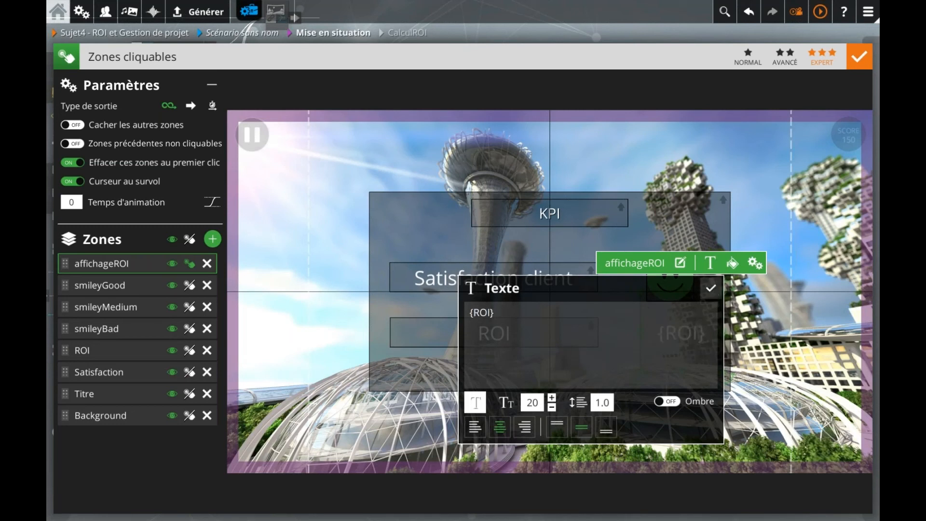
{"action": "left_click", "coordinate": [710, 289]}
{"action": "left_click_drag", "start_coordinate": [670, 329], "coordinate": [666, 329]}
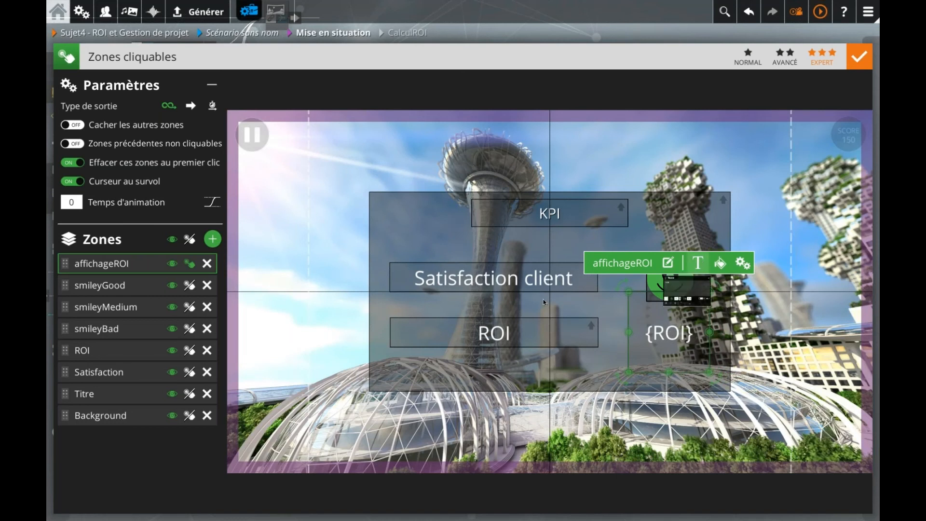
{"action": "left_click", "coordinate": [703, 264]}
{"action": "type", "text": "%"}
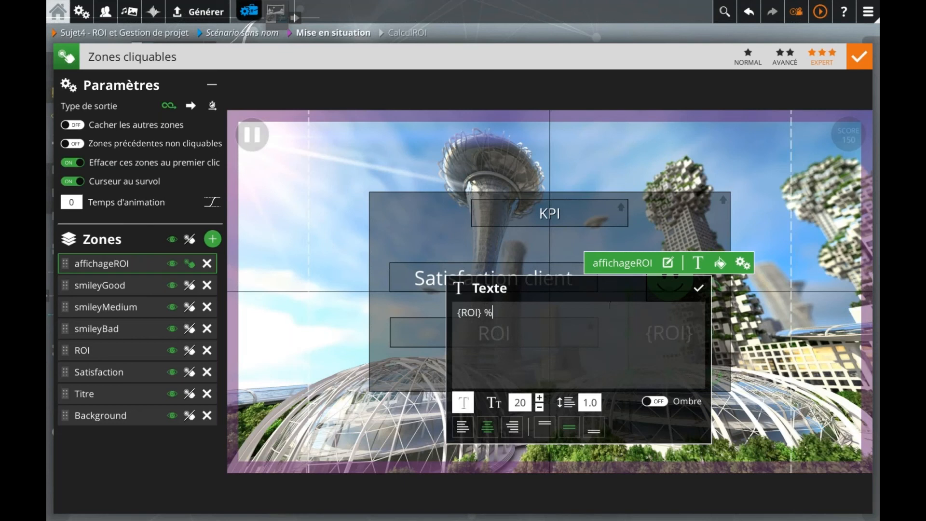
{"action": "left_click", "coordinate": [698, 288]}
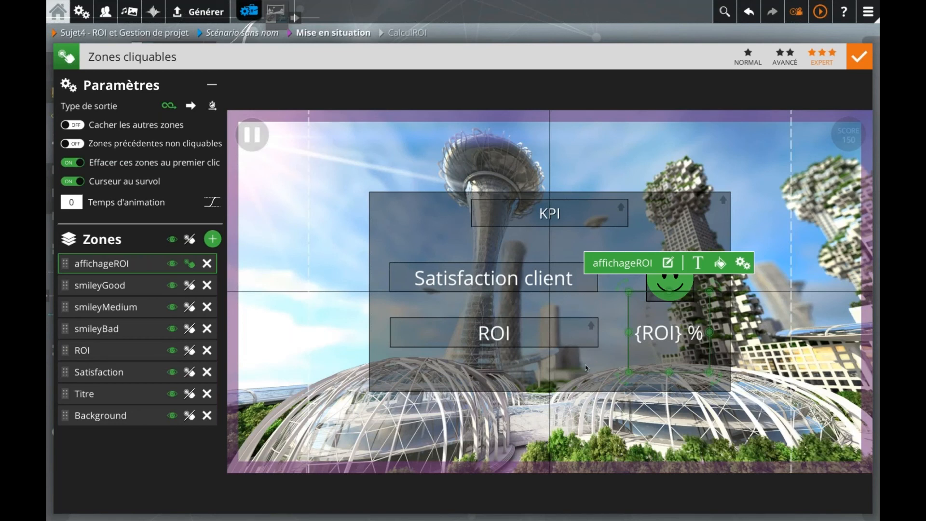
{"action": "left_click", "coordinate": [305, 345]}
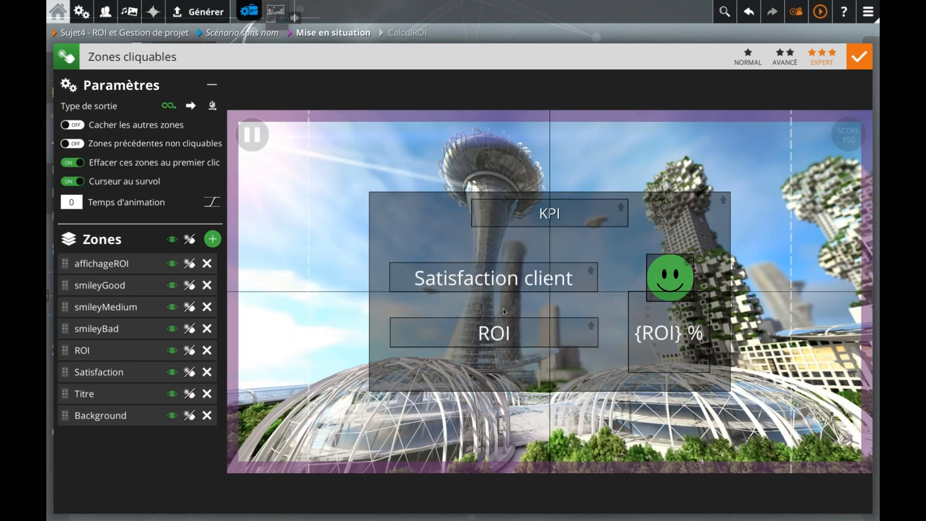
- Make the smileyGood zone visible only if satisfactionClient == 3
{"action": "left_click", "coordinate": [671, 277]}
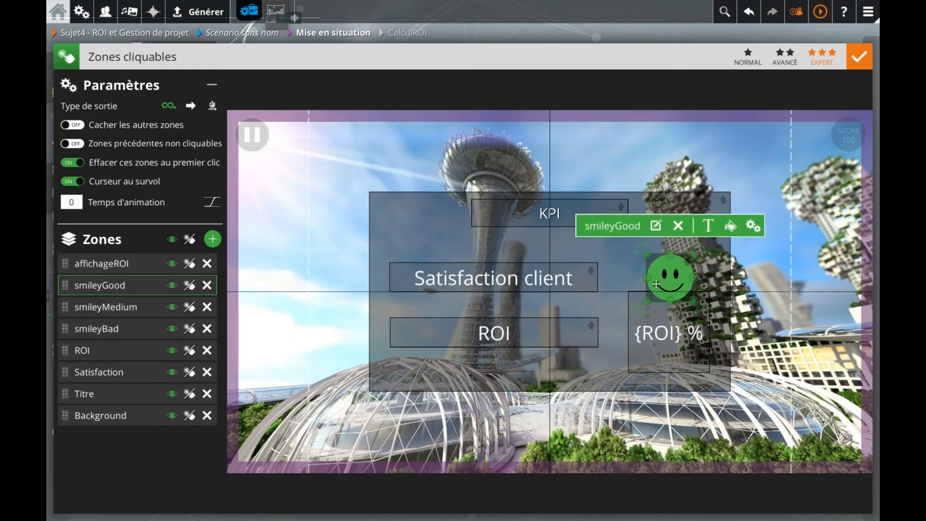
{"action": "left_click", "coordinate": [753, 226]}
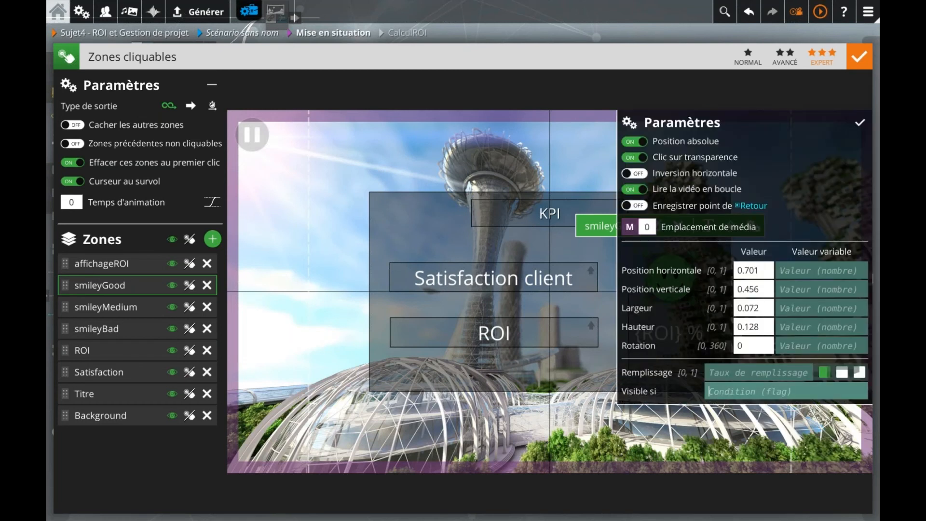
{"action": "type", "text": "satisfactionClient == 3"}
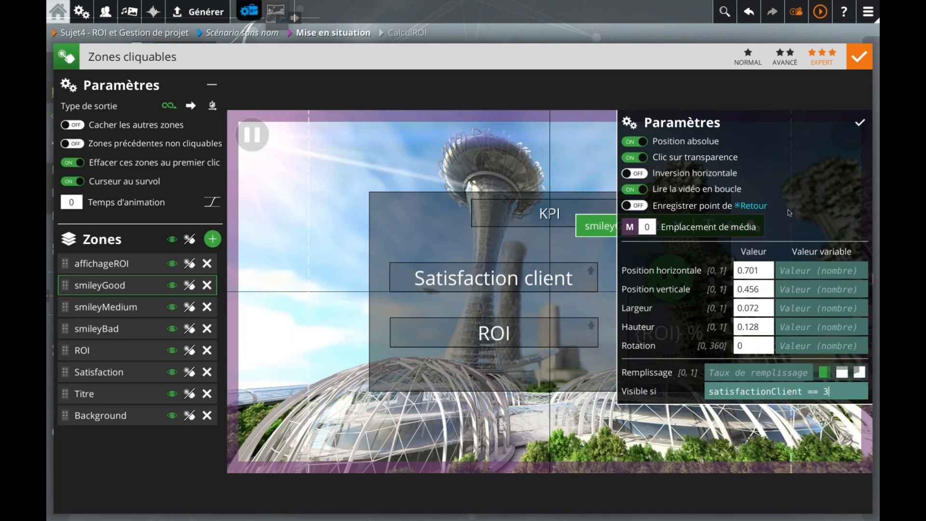
{"action": "left_click", "coordinate": [859, 122]}
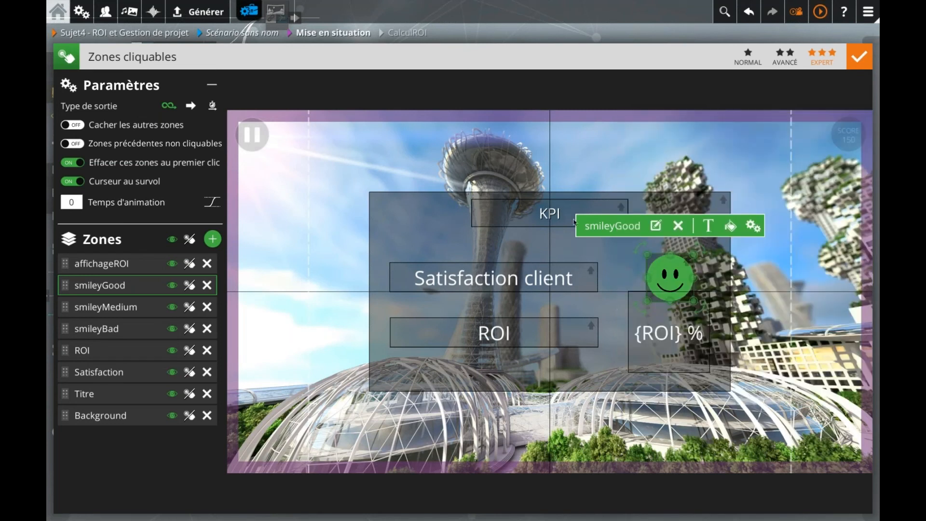
- Make the smileyMedium zone visible only if satisfactionClient == 2
{"action": "left_click", "coordinate": [115, 306]}
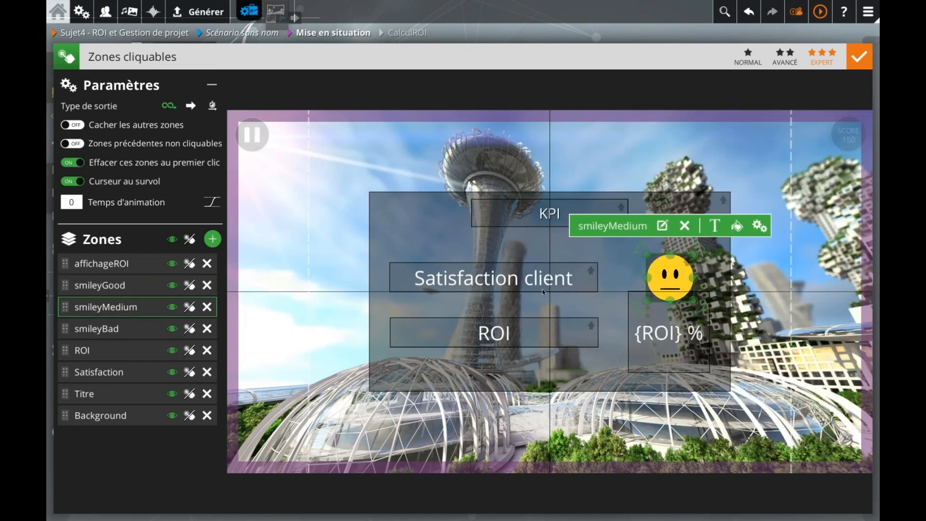
{"action": "left_click", "coordinate": [759, 226]}
{"action": "left_click", "coordinate": [727, 393]}
{"action": "type", "text": "satisfactionClient"}
{"action": "key", "text": "Return"}
{"action": "type", "text": "== 2"}
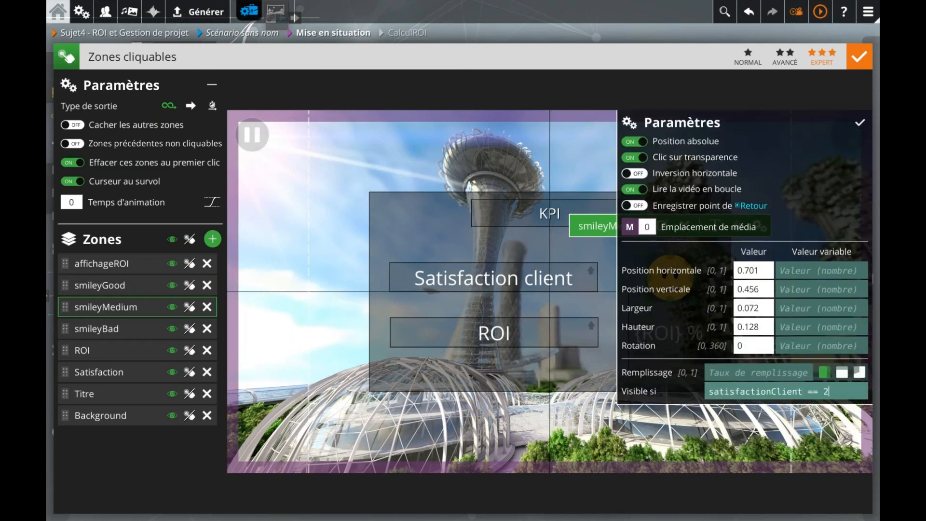
{"action": "left_click", "coordinate": [860, 122]}
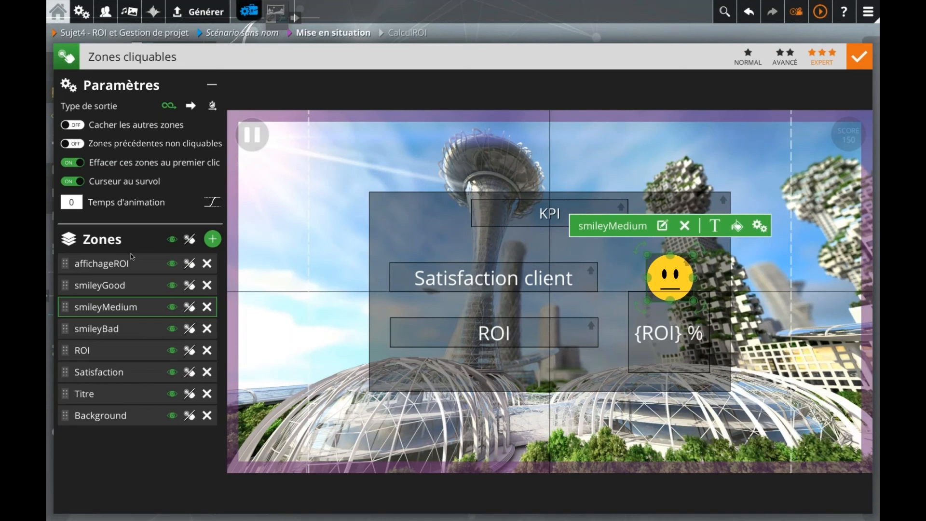
- Make the smileyBad zone visible only if satisfactionClient == 1
{"action": "left_click", "coordinate": [103, 332]}
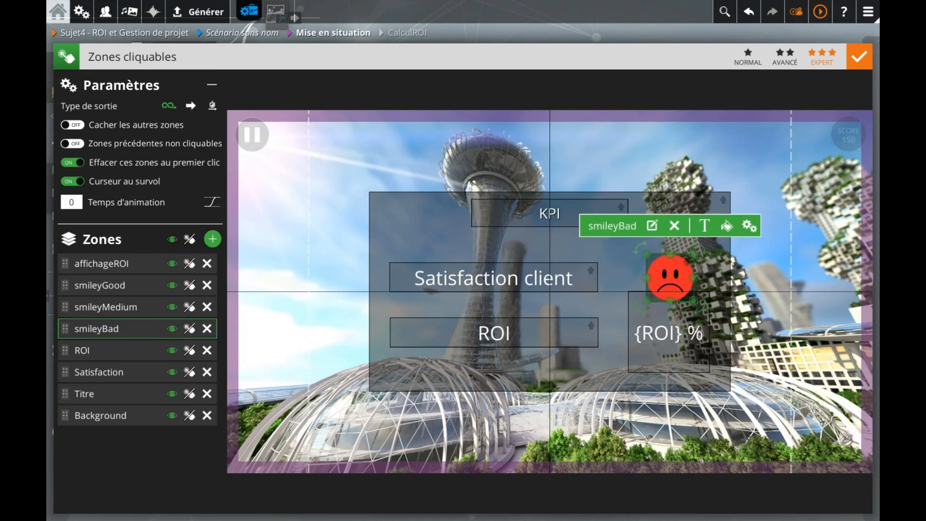
{"action": "left_click", "coordinate": [745, 232]}
{"action": "left_click", "coordinate": [786, 391]}
{"action": "type", "text": "sa"}
{"action": "key", "text": "Return"}
{"action": "type", "text": "== 1"}
{"action": "left_click", "coordinate": [859, 121]}
{"action": "left_click", "coordinate": [316, 285]}
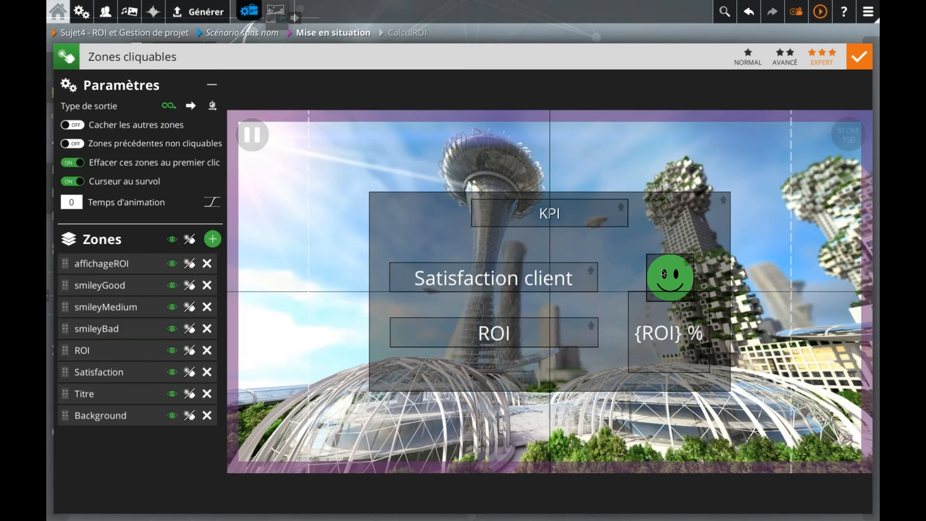
- Extend the lower edge of the KPI Background zone downward to make room beneath the ROI row
{"action": "left_click", "coordinate": [545, 378]}
{"action": "left_click_drag", "start_coordinate": [549, 388], "coordinate": [550, 420]}
{"action": "left_click", "coordinate": [329, 341]}
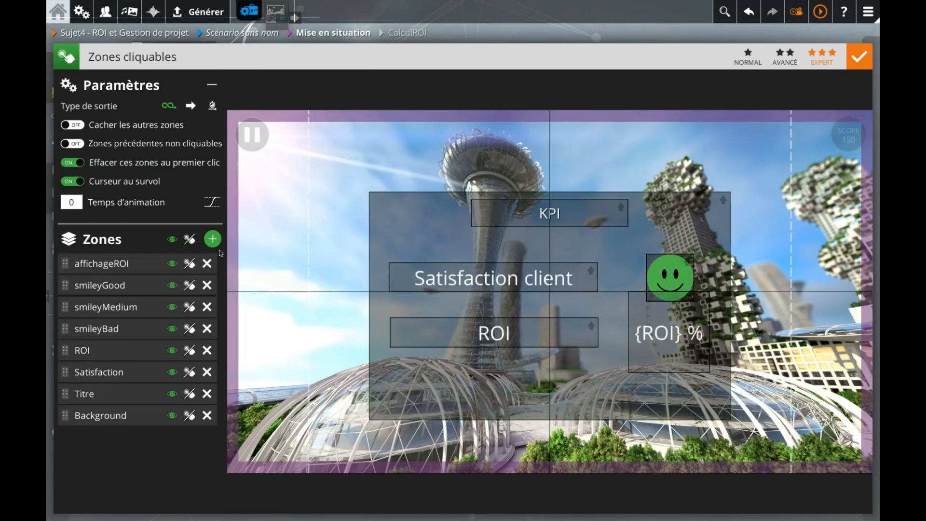
- Add a zone named Recommencer, centre it at the bottom of the KPI background and reduce its height to fit below the ROI row
{"action": "left_click", "coordinate": [213, 239]}
{"action": "type", "text": "Recommencer"}
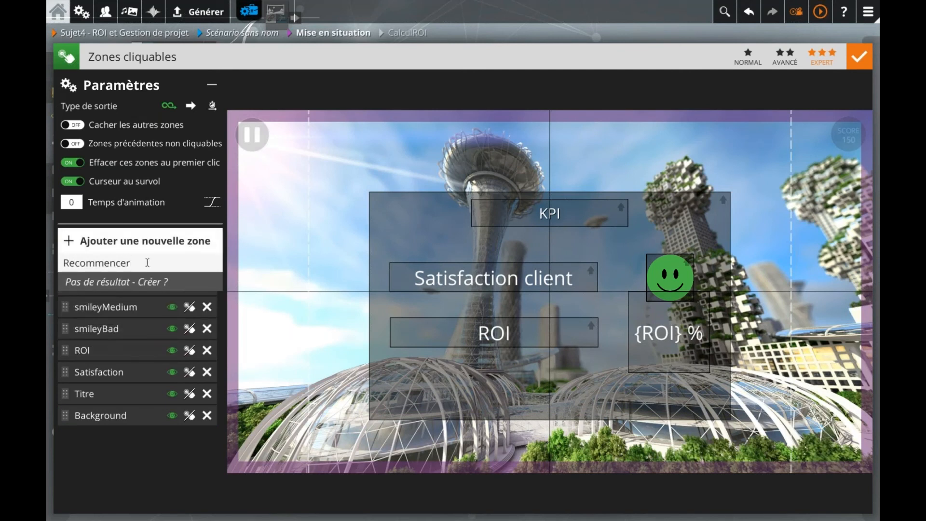
{"action": "key", "text": "Return"}
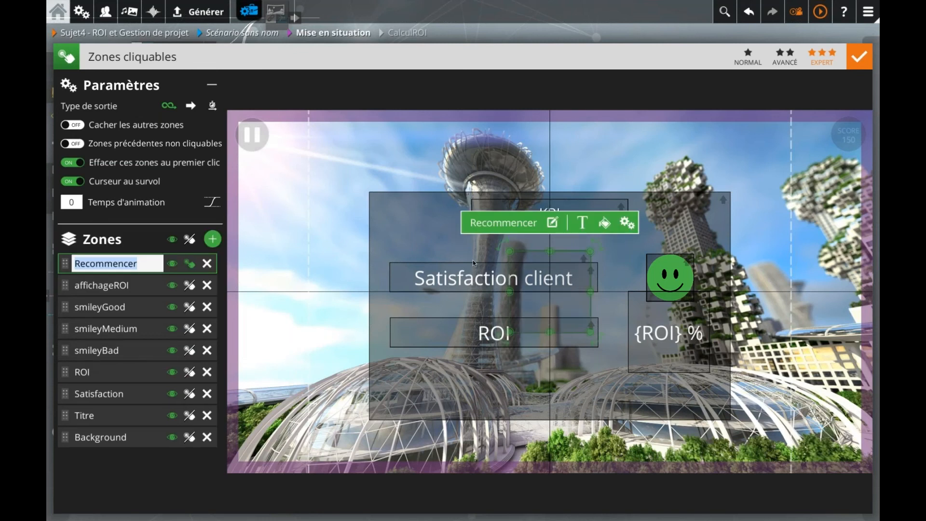
{"action": "left_click_drag", "start_coordinate": [545, 279], "coordinate": [545, 375]}
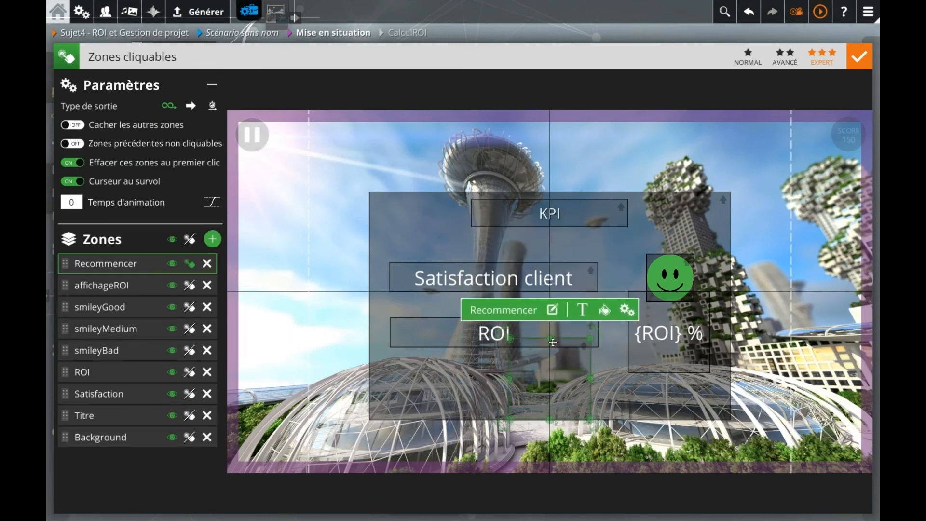
{"action": "left_click_drag", "start_coordinate": [550, 338], "coordinate": [551, 395]}
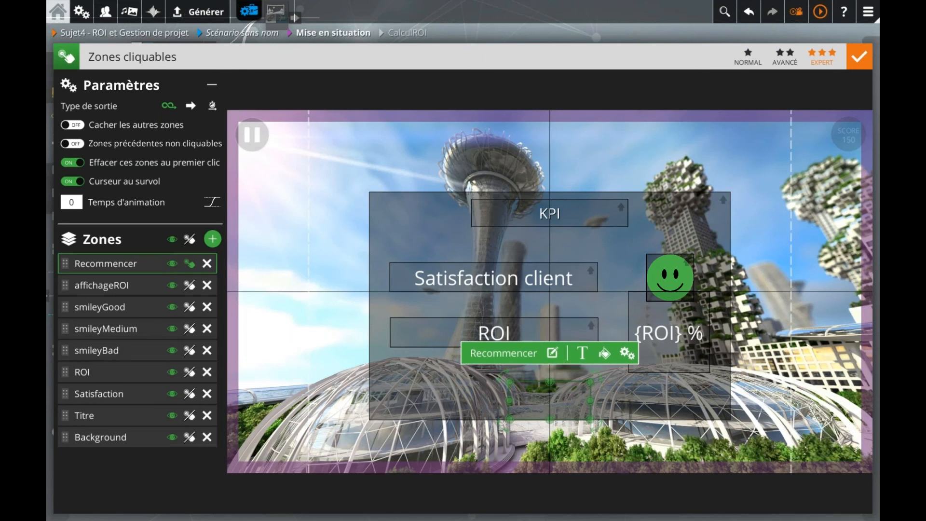
- Give the Recommencer zone the text Recommencer with the shadow enabled and font size 17
{"action": "left_click", "coordinate": [582, 355]}
{"action": "type", "text": "Recommencer"}
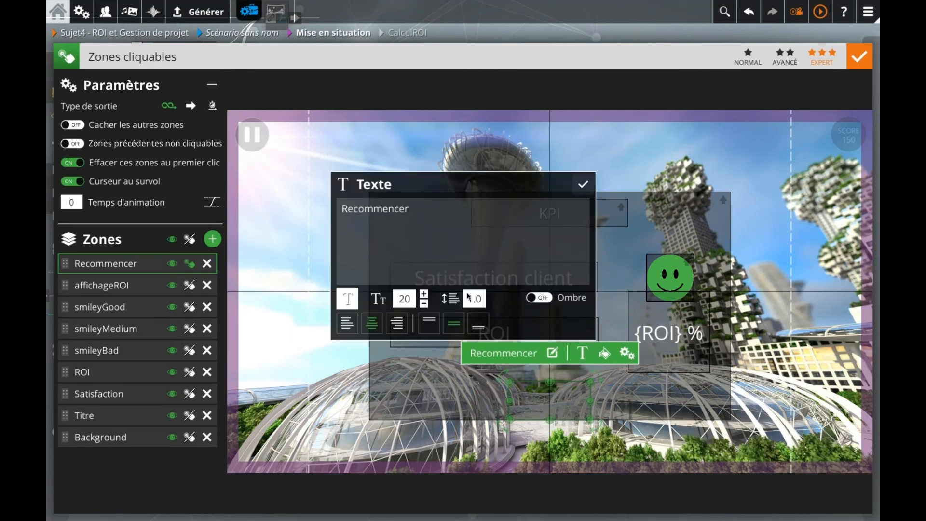
{"action": "left_click", "coordinate": [539, 298]}
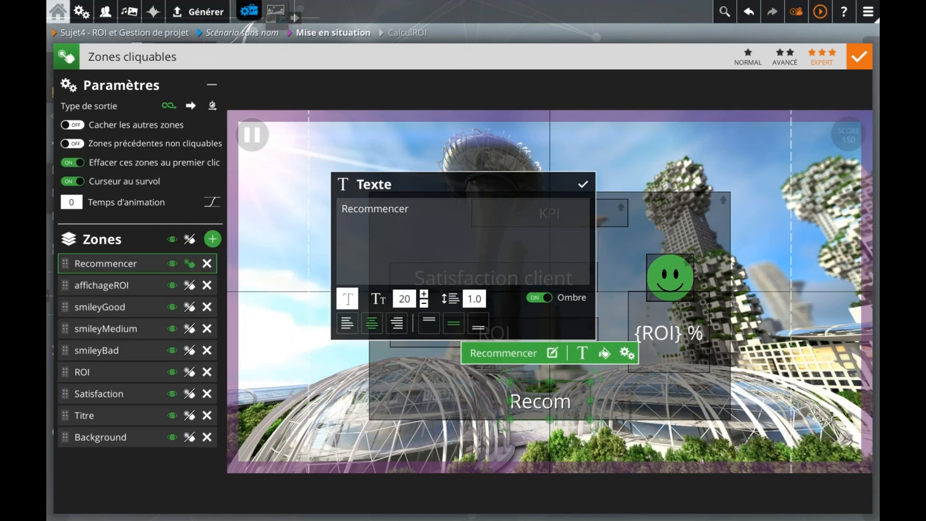
{"action": "left_click", "coordinate": [424, 303]}
{"action": "left_click", "coordinate": [424, 304]}
{"action": "left_click", "coordinate": [424, 304]}
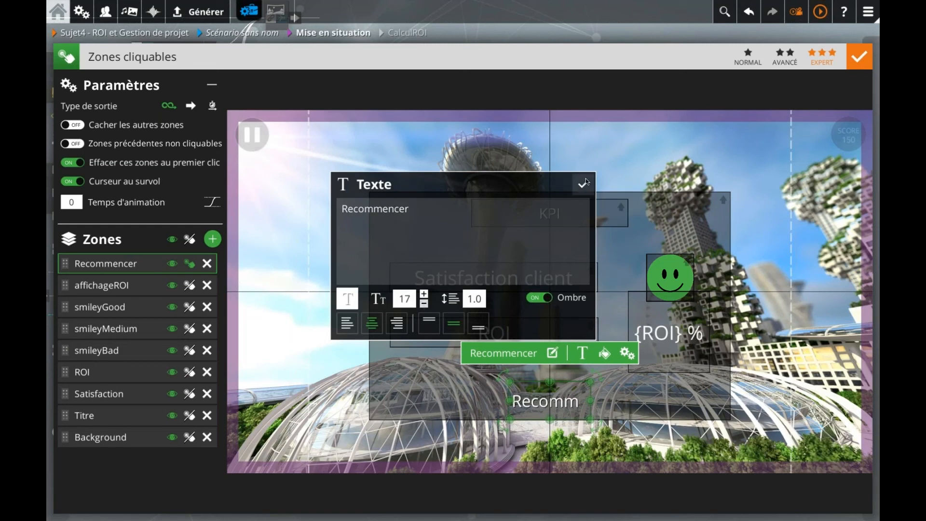
{"action": "left_click", "coordinate": [583, 186]}
- Set the Recommencer zone's default fill to semi-transparent black #00000047 and widen the zone to fit its whole text
{"action": "left_click", "coordinate": [603, 354]}
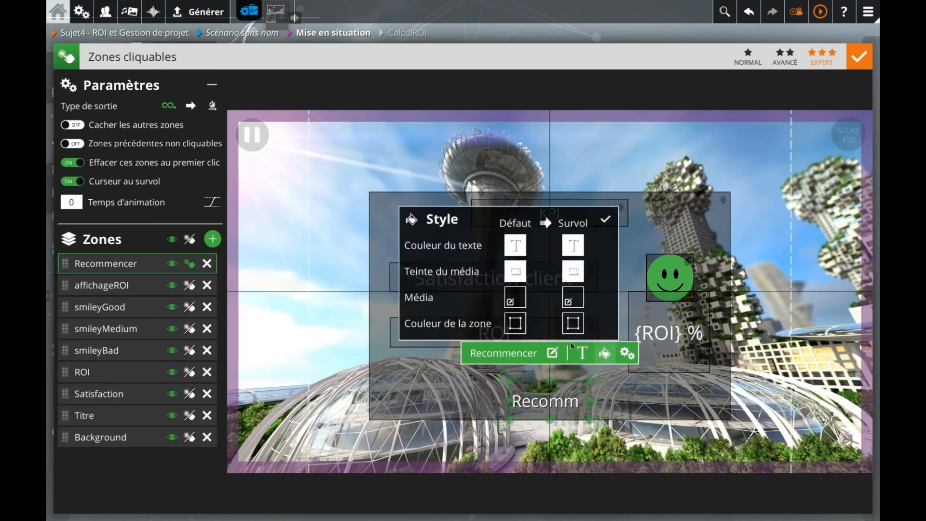
{"action": "left_click", "coordinate": [515, 324]}
{"action": "left_click_drag", "start_coordinate": [654, 444], "coordinate": [697, 440]}
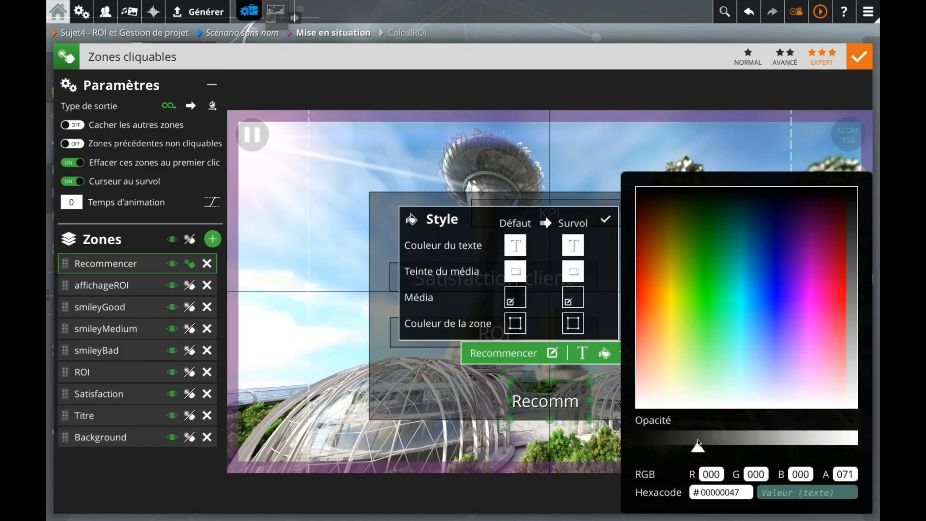
{"action": "left_click", "coordinate": [550, 402]}
{"action": "mouse_move", "coordinate": [590, 400]}
{"action": "left_mouse_down"}
{"action": "mouse_move", "coordinate": [656, 401]}
{"action": "mouse_move", "coordinate": [579, 399]}
{"action": "left_mouse_up"}
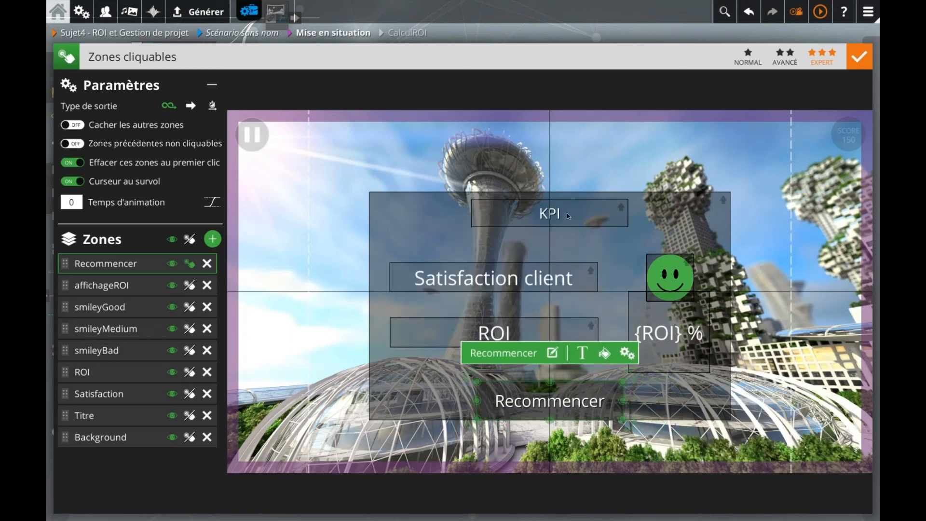
{"action": "left_click", "coordinate": [375, 446]}
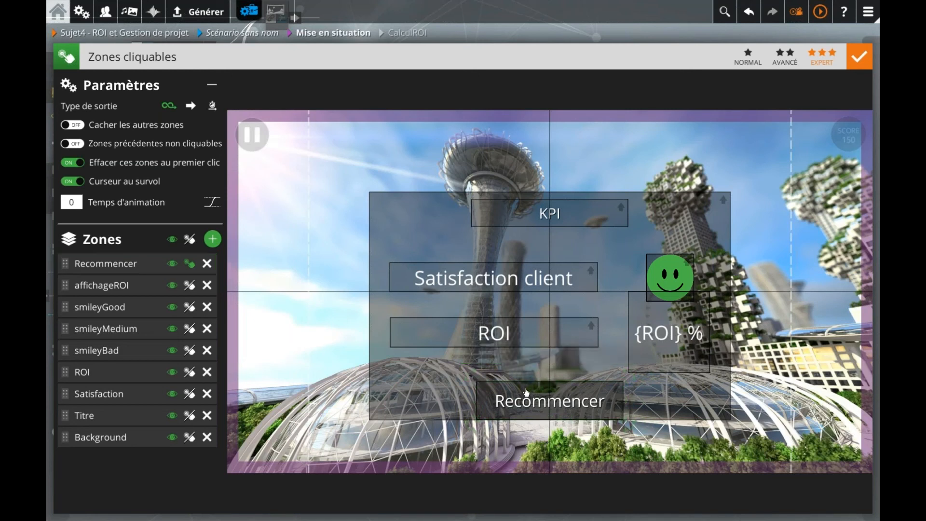
- Confirm the KPI clickable zones and return to the overall Mise en situation graph
{"action": "left_click", "coordinate": [865, 67]}
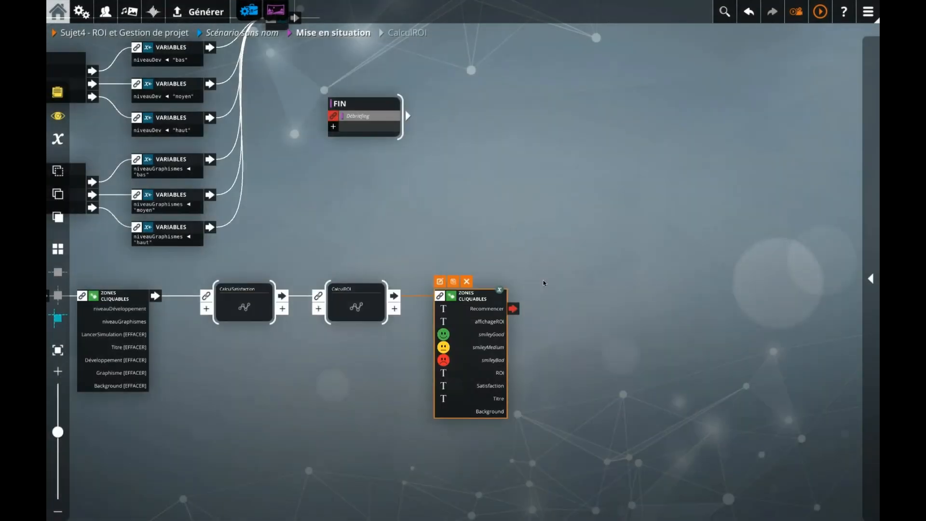
{"action": "scroll", "coordinate": [433, 233], "scroll_direction": "down", "scroll_amount": 3}
{"action": "key", "text": "Left"}
{"action": "left_click_drag", "start_coordinate": [446, 210], "coordinate": [568, 209]}
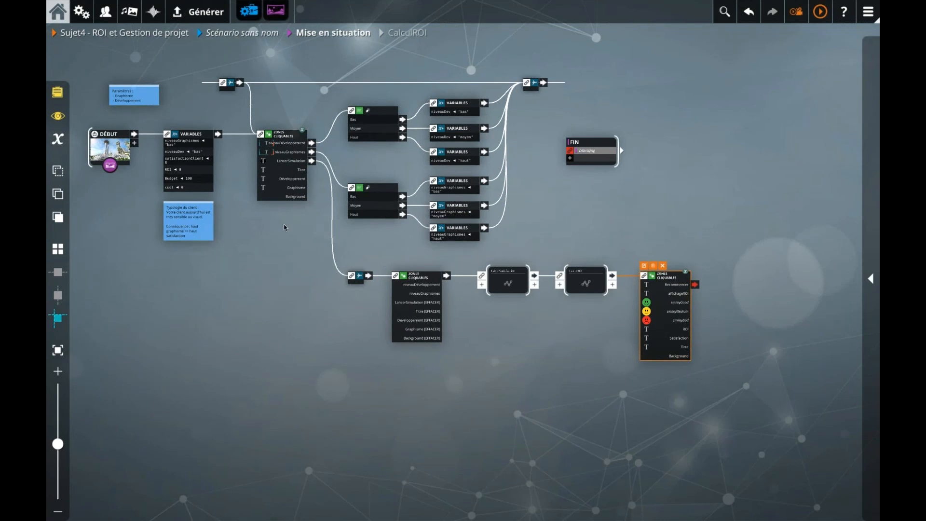
- Place a Relier block below and beyond the KPI clickable zones and connect the Recommencer output to it
{"action": "left_click", "coordinate": [182, 162]}
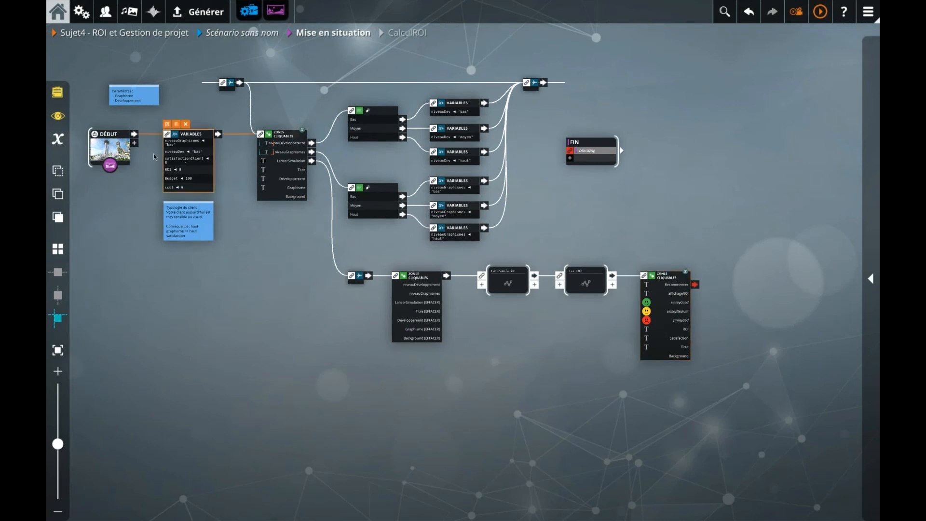
{"action": "scroll", "coordinate": [155, 158], "scroll_direction": "up", "scroll_amount": 3}
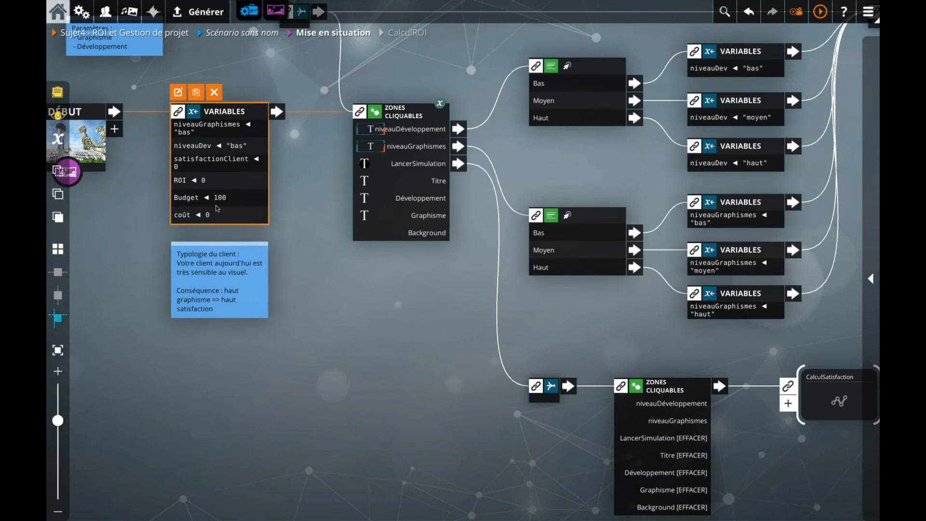
{"action": "scroll", "coordinate": [256, 239], "scroll_direction": "down", "scroll_amount": 1}
{"action": "left_click_drag", "start_coordinate": [345, 293], "coordinate": [310, 293]}
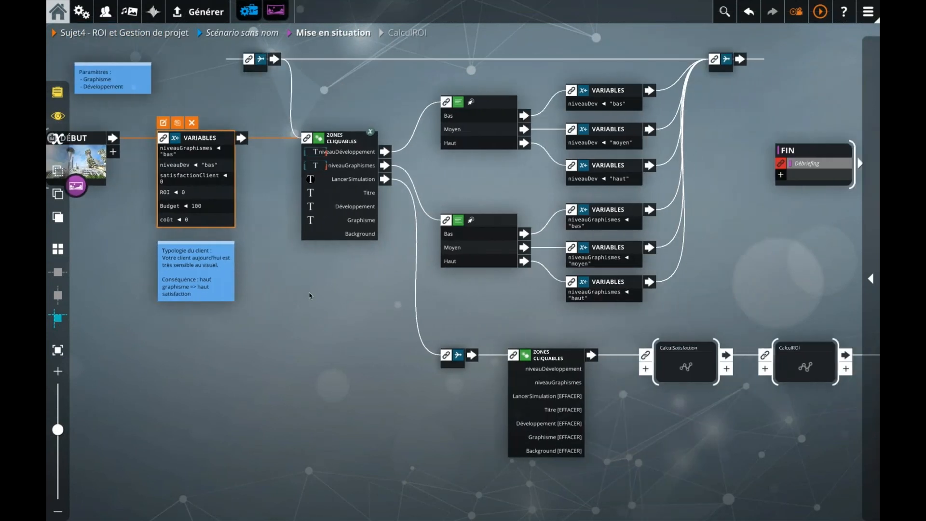
{"action": "scroll", "coordinate": [311, 294], "scroll_direction": "down", "scroll_amount": 1}
{"action": "left_click_drag", "start_coordinate": [615, 394], "coordinate": [529, 370]}
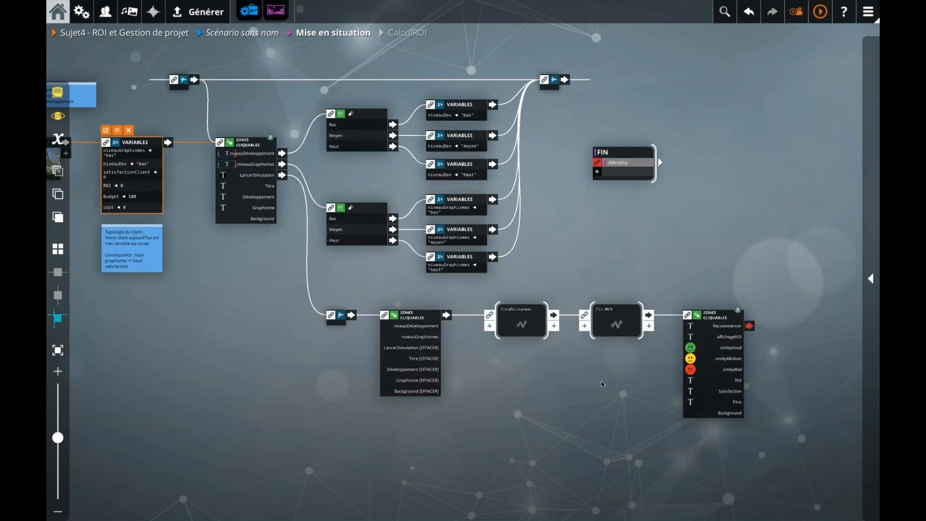
{"action": "key", "text": "space"}
{"action": "left_click_drag", "start_coordinate": [647, 309], "coordinate": [813, 448]}
{"action": "left_click_drag", "start_coordinate": [750, 327], "coordinate": [801, 443]}
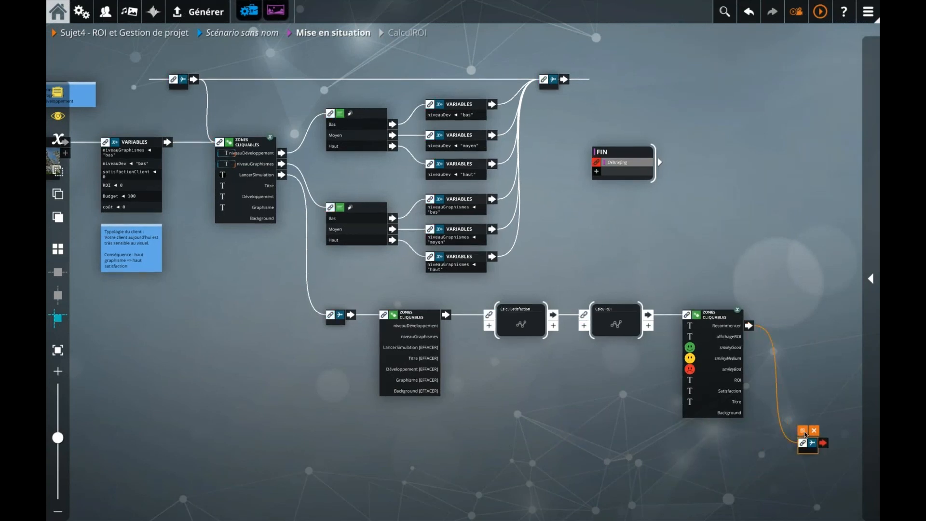
- Add a second Relier block, link the first one to it across the graph, and move it below the DÉBUT block
{"action": "left_click_drag", "start_coordinate": [478, 268], "coordinate": [487, 443]}
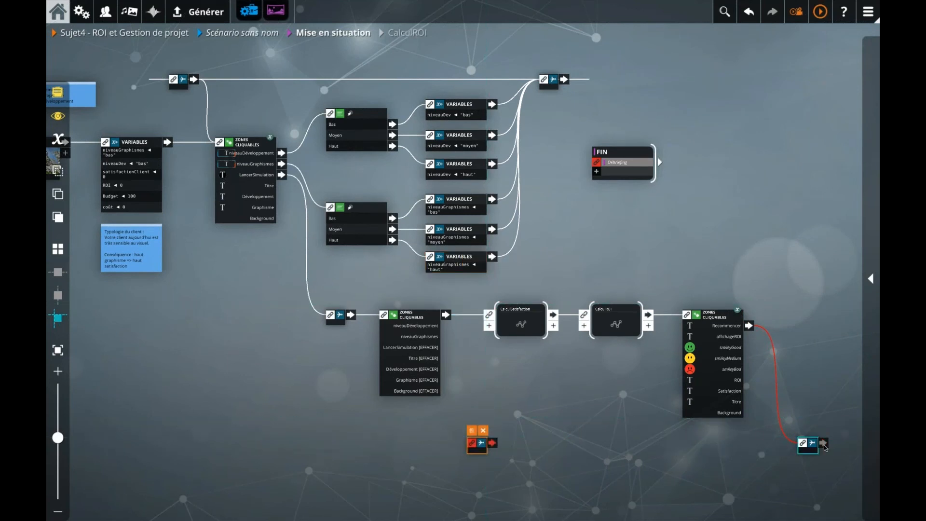
{"action": "left_click_drag", "start_coordinate": [553, 443], "coordinate": [472, 442]}
{"action": "left_click_drag", "start_coordinate": [421, 466], "coordinate": [538, 464]}
{"action": "left_click_drag", "start_coordinate": [593, 451], "coordinate": [166, 444]}
{"action": "left_click_drag", "start_coordinate": [389, 474], "coordinate": [566, 470]}
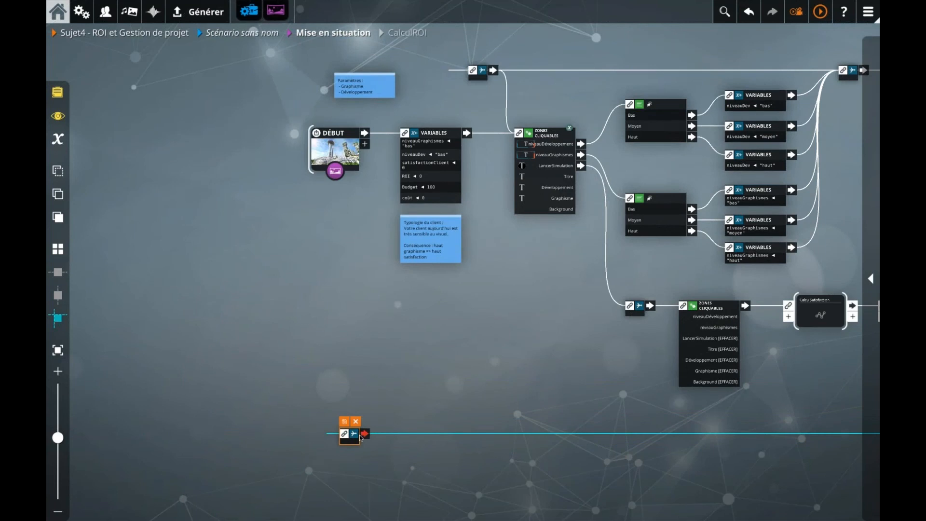
- Connect the second Relier block to the initial Variables block and move the FIN block to the far right of the graph
{"action": "left_click_drag", "start_coordinate": [365, 433], "coordinate": [401, 134]}
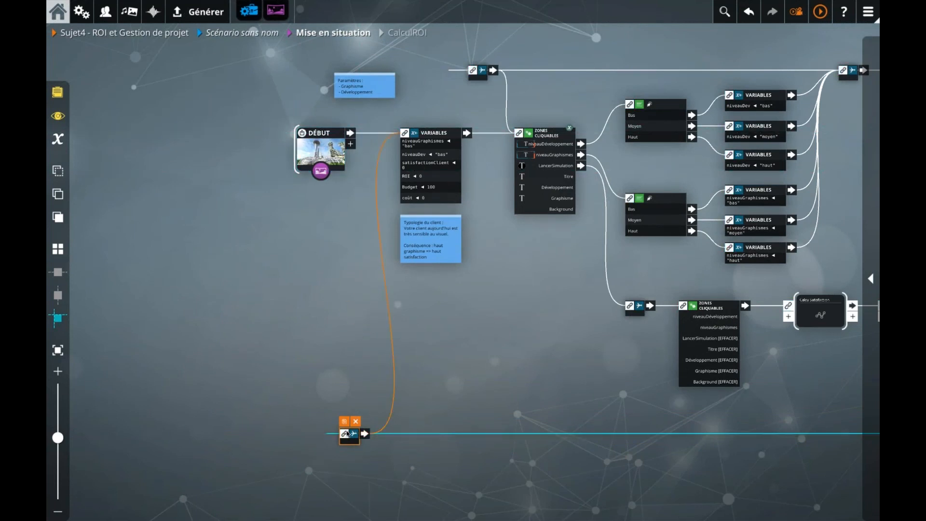
{"action": "left_click", "coordinate": [497, 348]}
{"action": "key", "text": "f"}
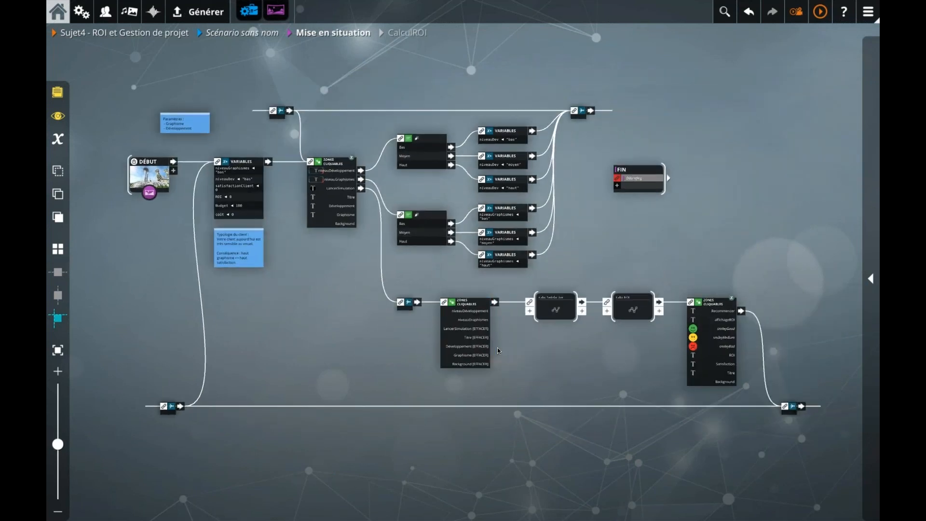
{"action": "left_click_drag", "start_coordinate": [632, 182], "coordinate": [820, 184]}
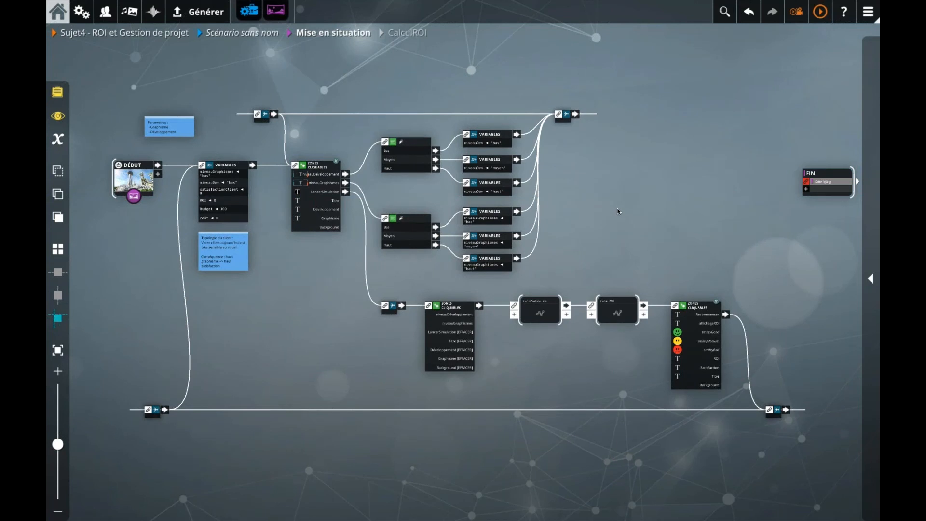
- Review the Dashboard clickable zones and the restart link leading back to the initial Variables block
{"action": "double_click", "coordinate": [309, 202]}
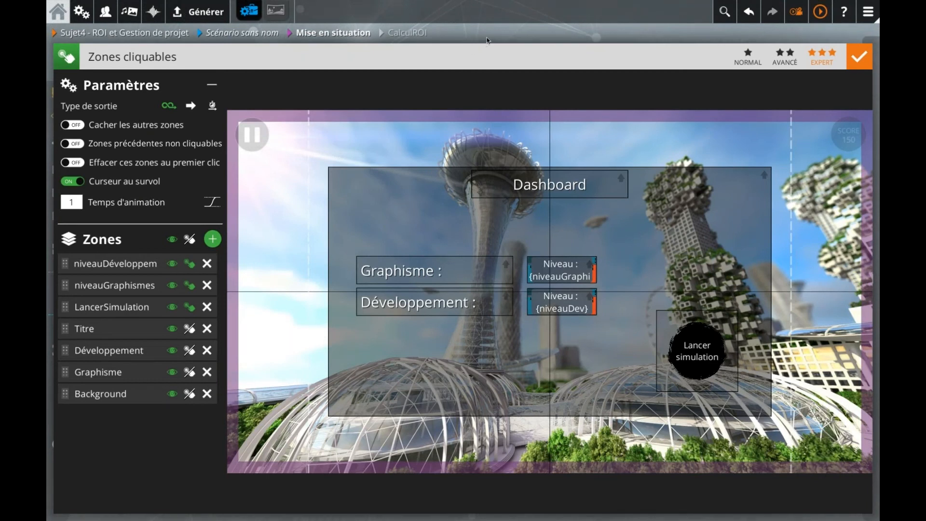
{"action": "left_click", "coordinate": [487, 37]}
{"action": "left_click", "coordinate": [392, 91]}
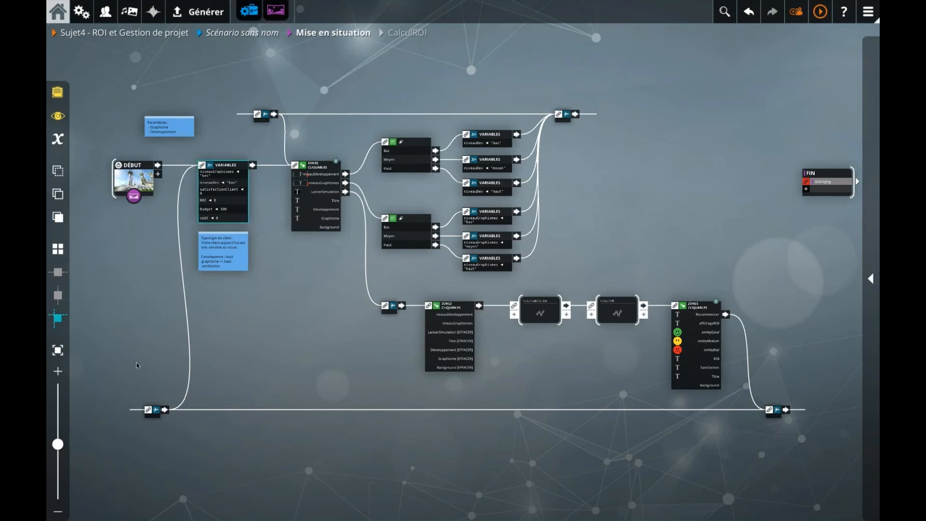
{"action": "left_click", "coordinate": [136, 413]}
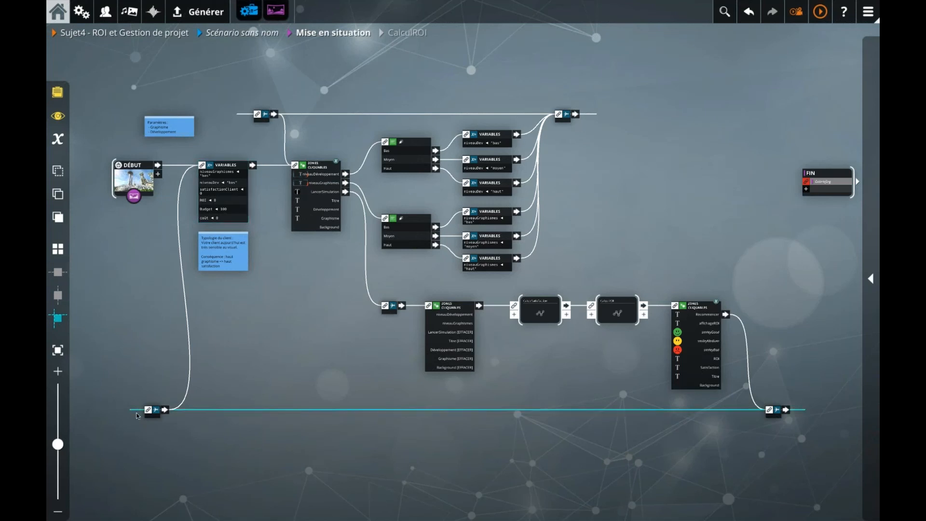
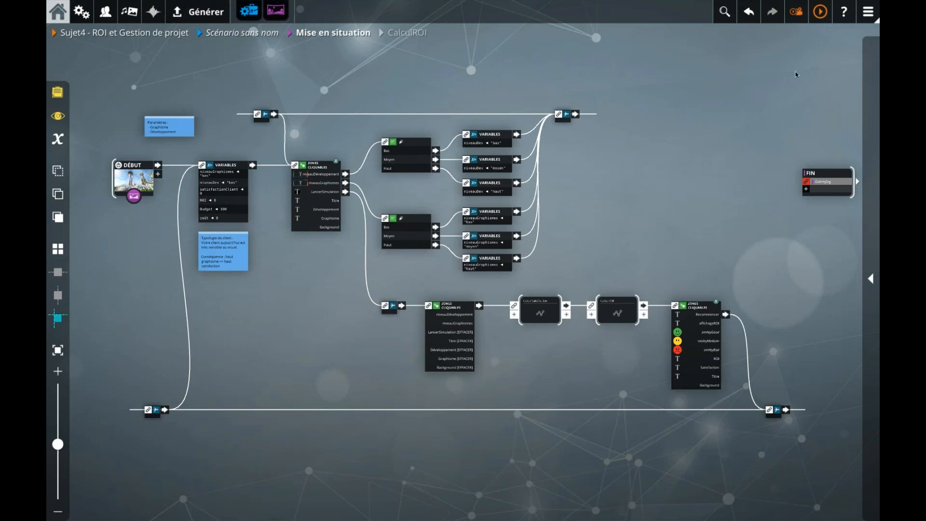
- Preview the scenario, launch the simulation with both levels at bas, and restart it with Recommencer
{"action": "left_click", "coordinate": [822, 12]}
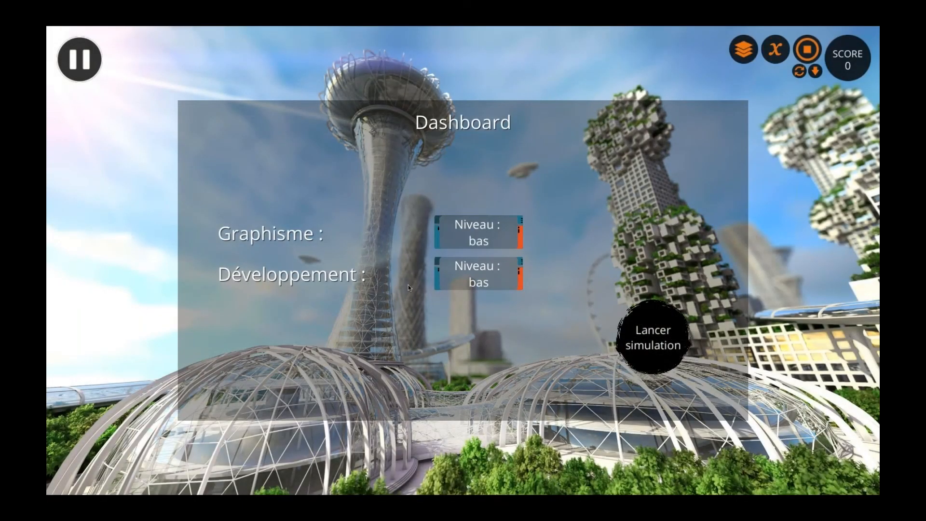
{"action": "left_click", "coordinate": [665, 343]}
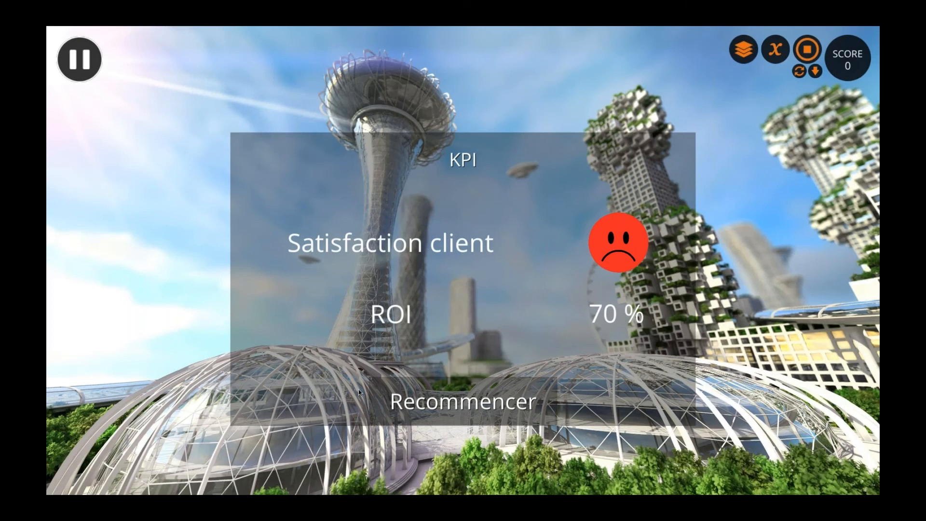
{"action": "left_click", "coordinate": [438, 402]}
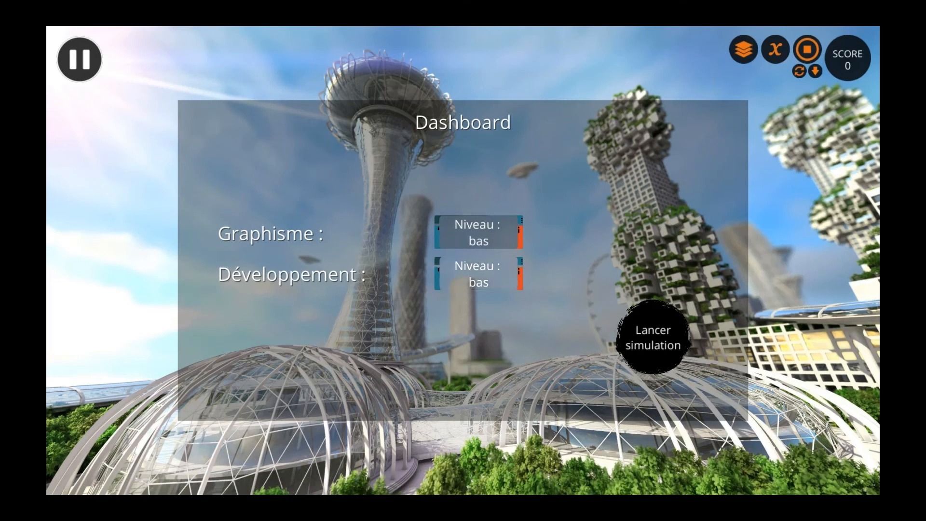
- In the preview, set the investment level to Haut for both Graphisme and Développement
{"action": "left_click", "coordinate": [487, 233]}
{"action": "left_click", "coordinate": [401, 249]}
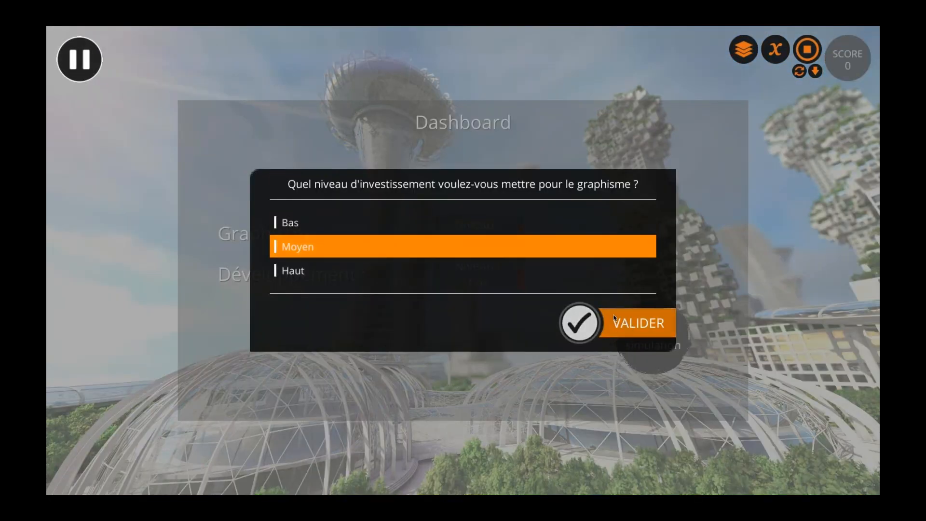
{"action": "left_click", "coordinate": [589, 270]}
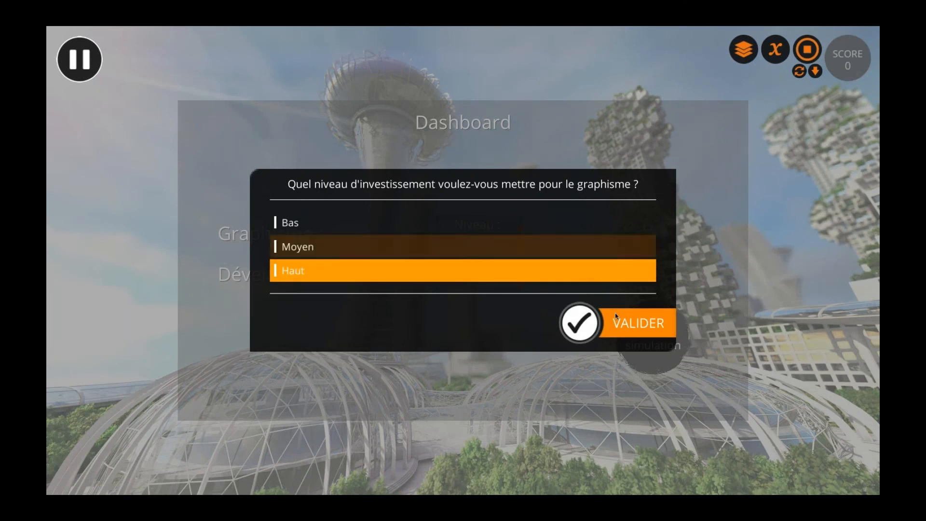
{"action": "left_click", "coordinate": [627, 324]}
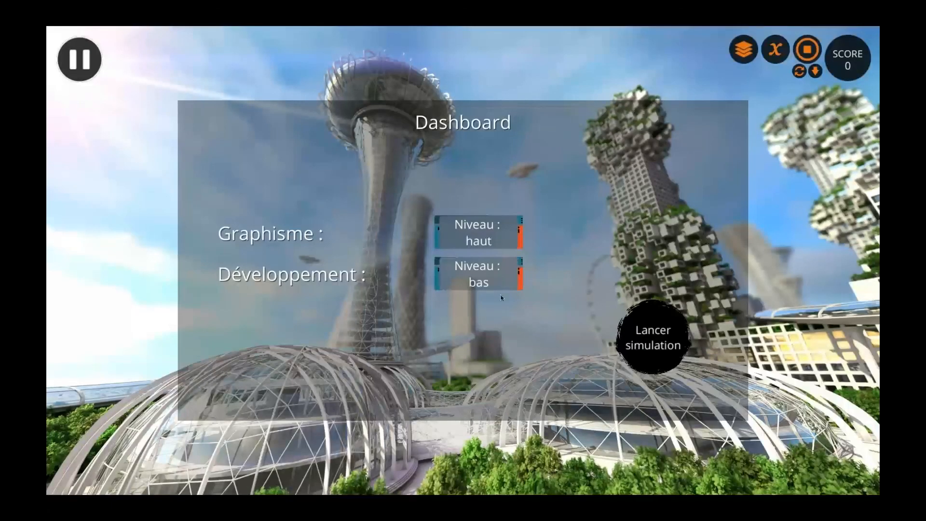
{"action": "left_click", "coordinate": [490, 284]}
{"action": "left_click", "coordinate": [457, 268]}
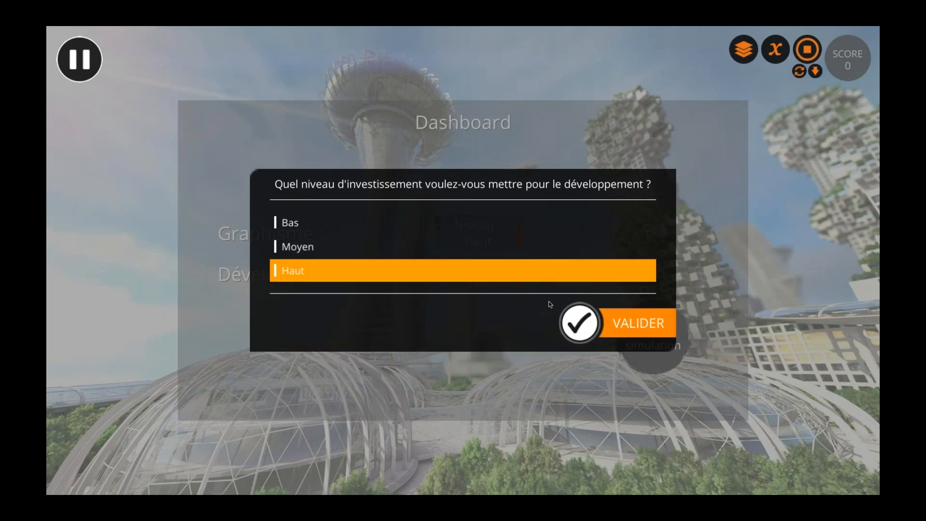
{"action": "left_click", "coordinate": [621, 328]}
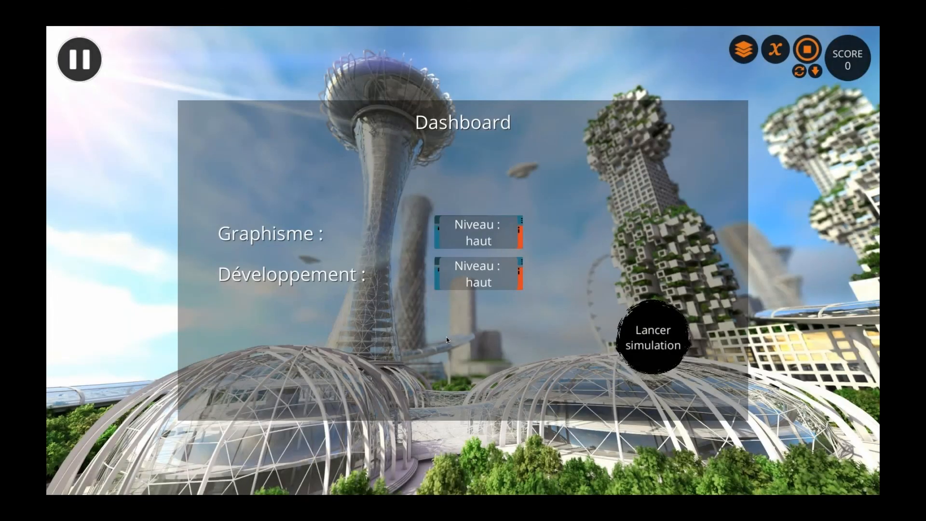
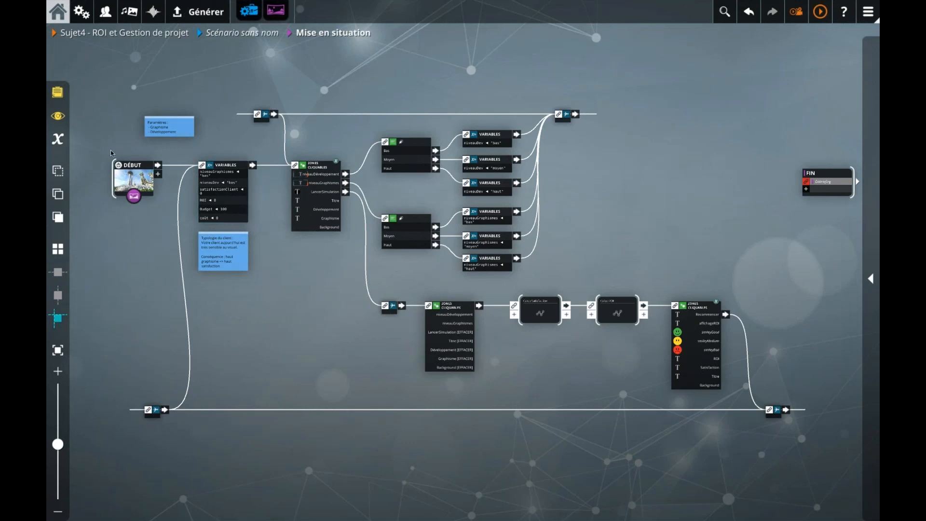
- Move the DÉBUT block and the Relier block below it further left to free space before the Variables block
{"action": "left_click_drag", "start_coordinate": [120, 235], "coordinate": [320, 226]}
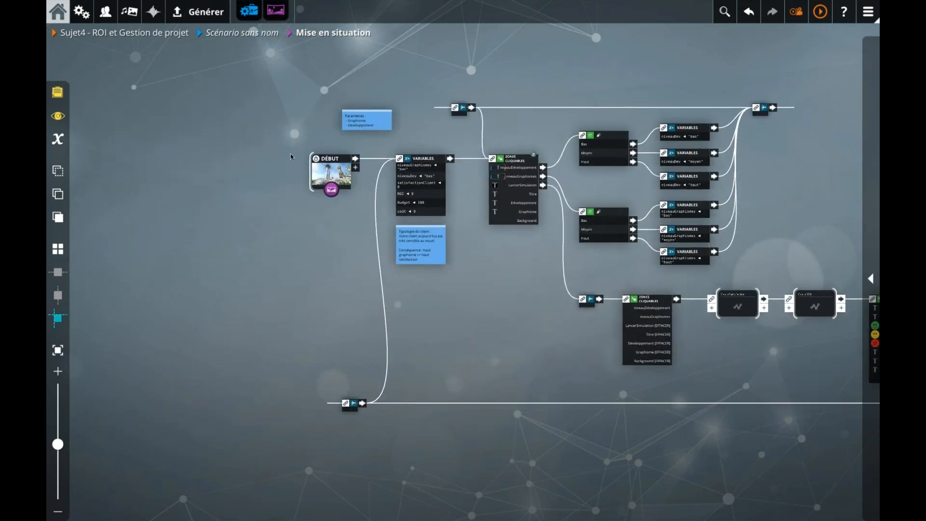
{"action": "left_click_drag", "start_coordinate": [297, 156], "coordinate": [373, 430]}
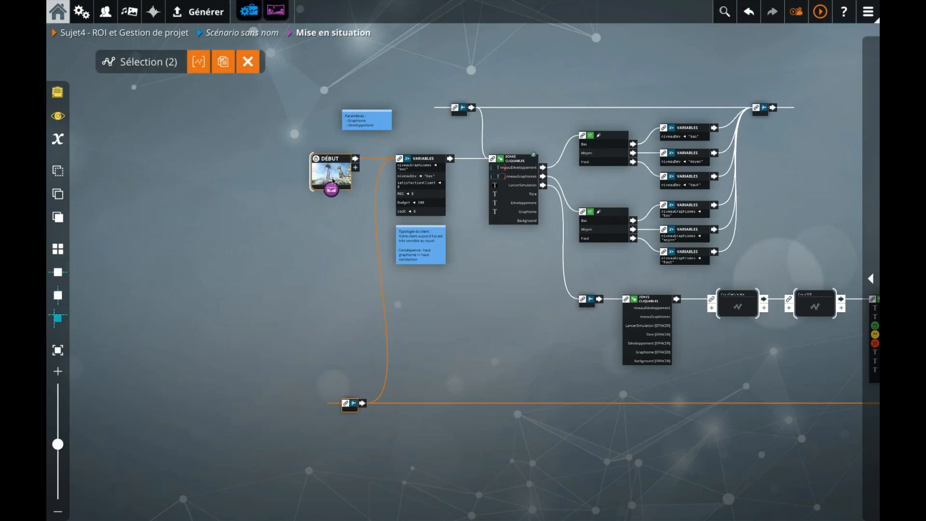
{"action": "left_click_drag", "start_coordinate": [321, 173], "coordinate": [293, 191]}
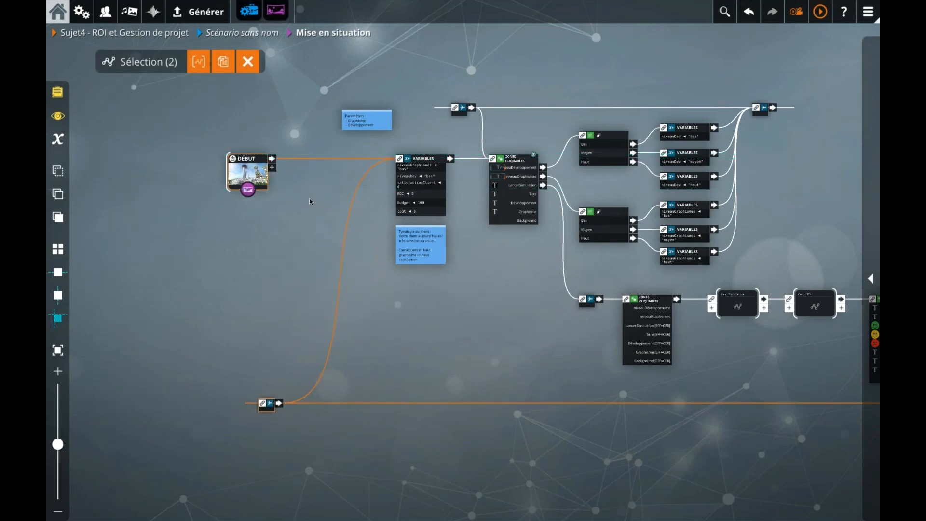
{"action": "left_click", "coordinate": [310, 201]}
- Insert a Message block on the link between DÉBUT and the initial Variables block
{"action": "left_click", "coordinate": [870, 278]}
{"action": "left_click_drag", "start_coordinate": [863, 115], "coordinate": [300, 158]}
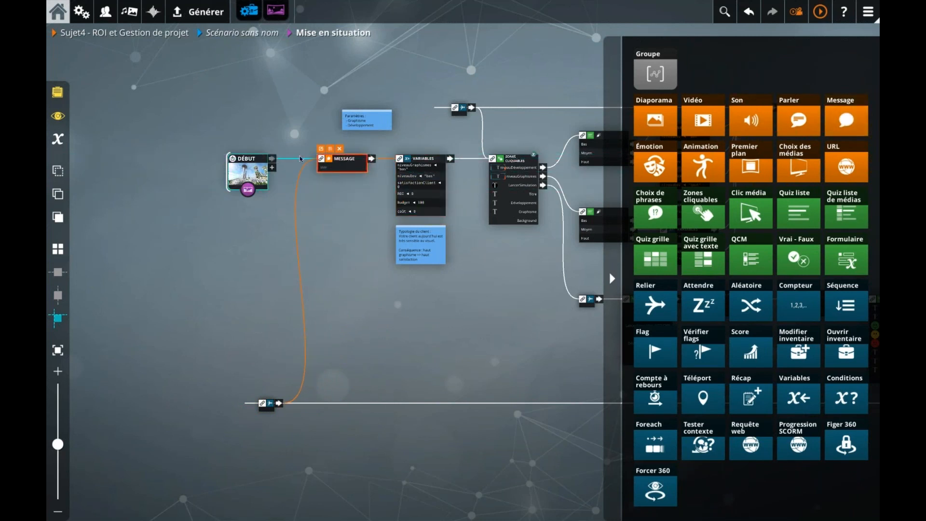
{"action": "left_click", "coordinate": [343, 208]}
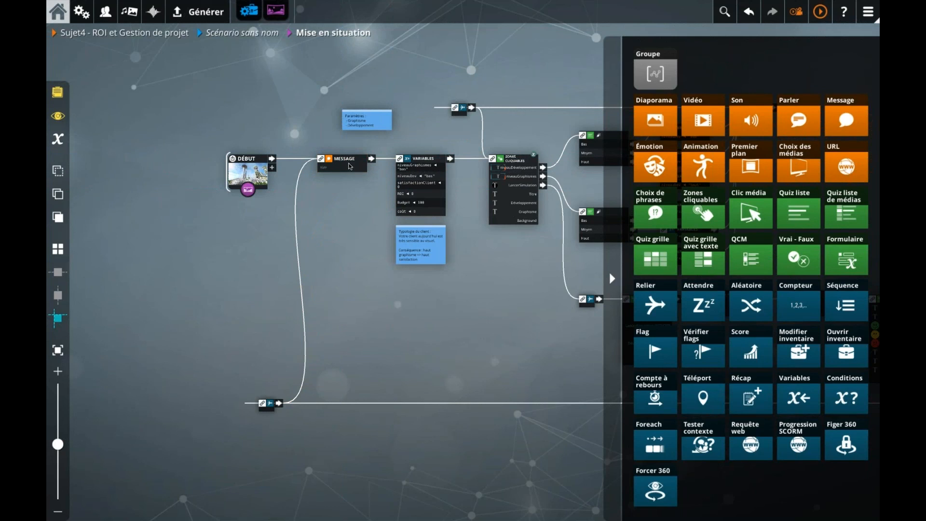
- Copy the sentence "Votre client aujourd'hui est très sensible au visuel." from the client typology note and close the note
{"action": "double_click", "coordinate": [428, 232]}
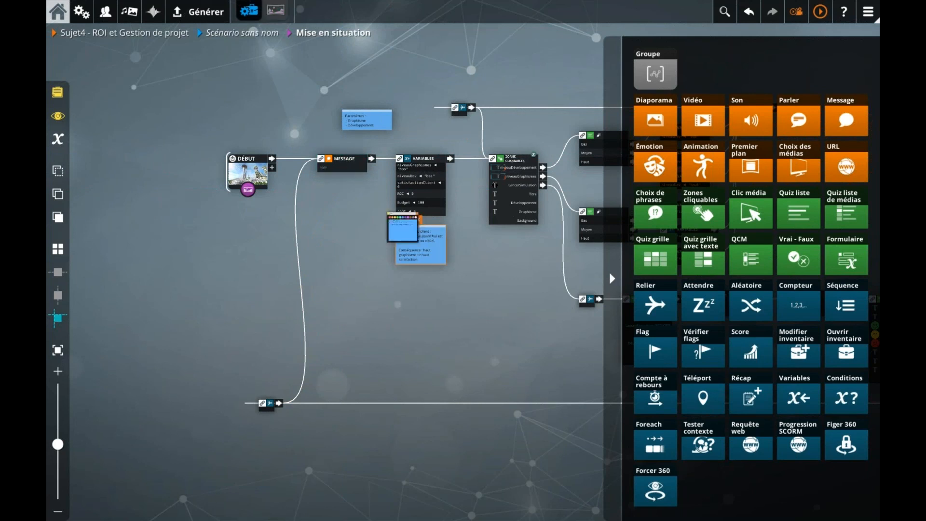
{"action": "left_click_drag", "start_coordinate": [569, 195], "coordinate": [328, 195]}
{"action": "key", "text": "ctrl+c"}
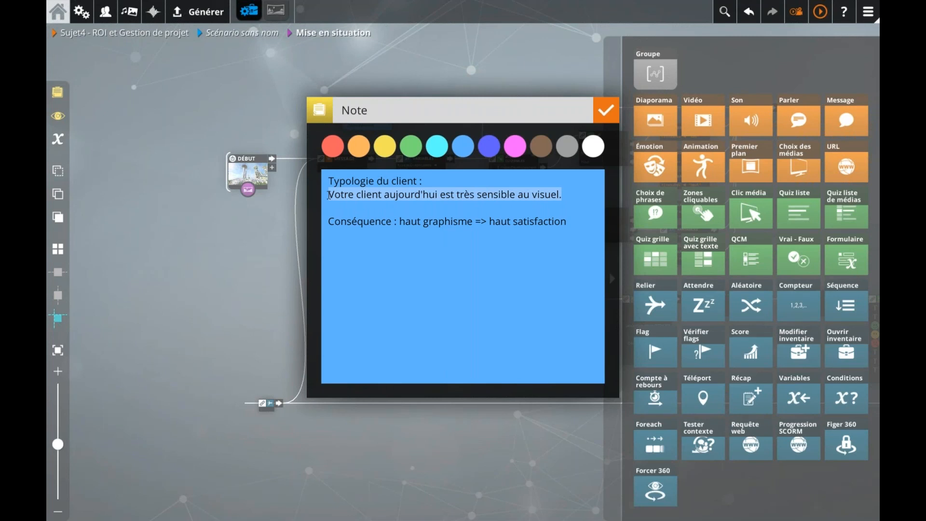
{"action": "left_click", "coordinate": [250, 211]}
- Begin the Message block's text with the line "Bienvenue dans ce business game sur la gestion de projet !"
{"action": "double_click", "coordinate": [344, 161]}
{"action": "type", "text": "Bienvenue d"}
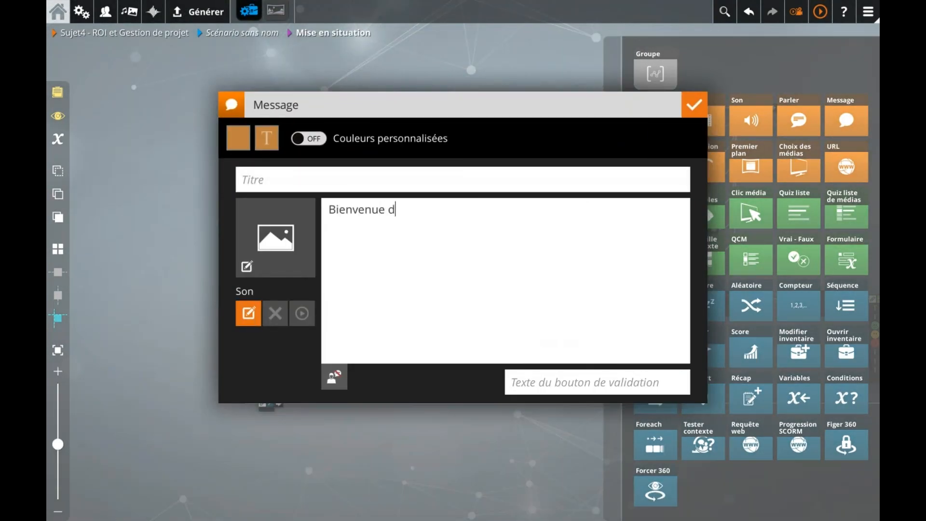
{"action": "type", "text": "ans ce business game sur le"}
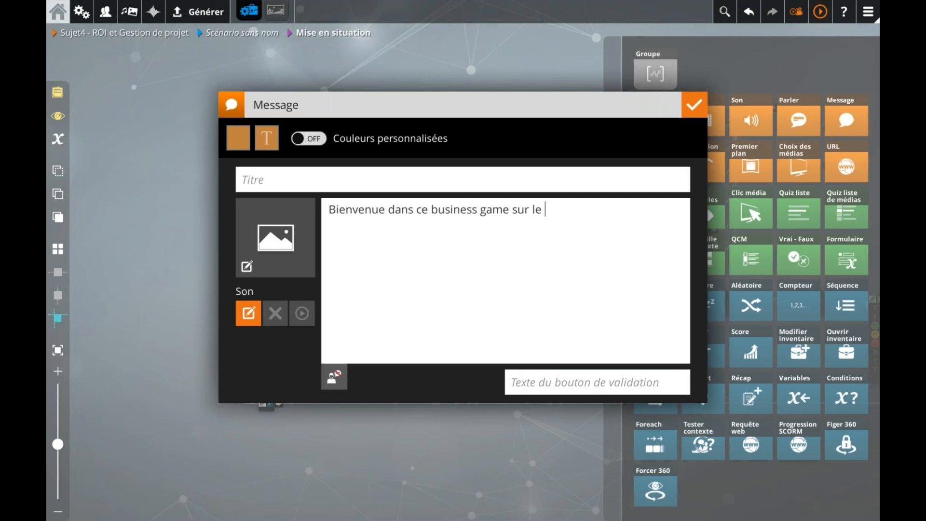
{"action": "type", "text": "s ch"}
{"action": "key", "text": "BackSpace"}
{"action": "key", "text": "BackSpace"}
{"action": "key", "text": "BackSpace"}
{"action": "key", "text": "BackSpace"}
{"action": "key", "text": "BackSpace"}
{"action": "type", "text": "a gestion de projet !"}
{"action": "key", "text": "Return"}
- Add "Vous allez pouvoir décider des investissements en graphisme et développement pour la réalisation du projet." and paste the copied client sentence below a blank line
{"action": "type", "text": "Vous"}
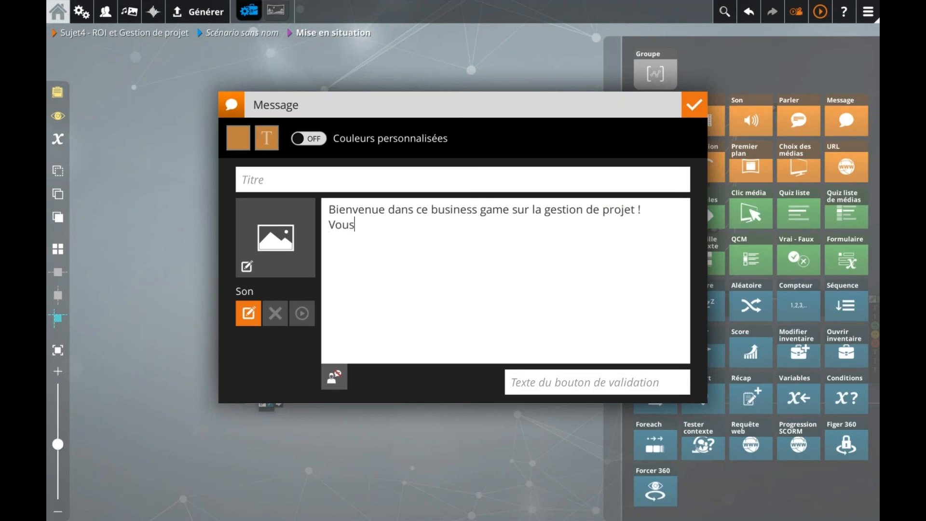
{"action": "type", "text": " allez pouvoir décider des investissements en graphisme et développement pour la re"}
{"action": "key", "text": "BackSpace"}
{"action": "key", "text": "BackSpace"}
{"action": "key", "text": "BackSpace"}
{"action": "type", "text": "réalisation de"}
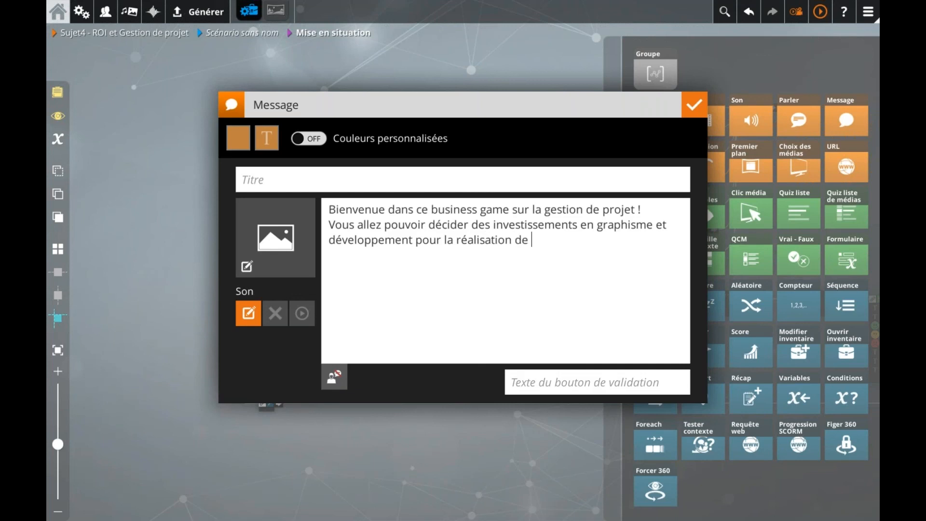
{"action": "key", "text": "BackSpace"}
{"action": "key", "text": "BackSpace"}
{"action": "type", "text": "u projet."}
{"action": "key", "text": "Return"}
{"action": "key", "text": "Return"}
{"action": "key", "text": "ctrl+v"}
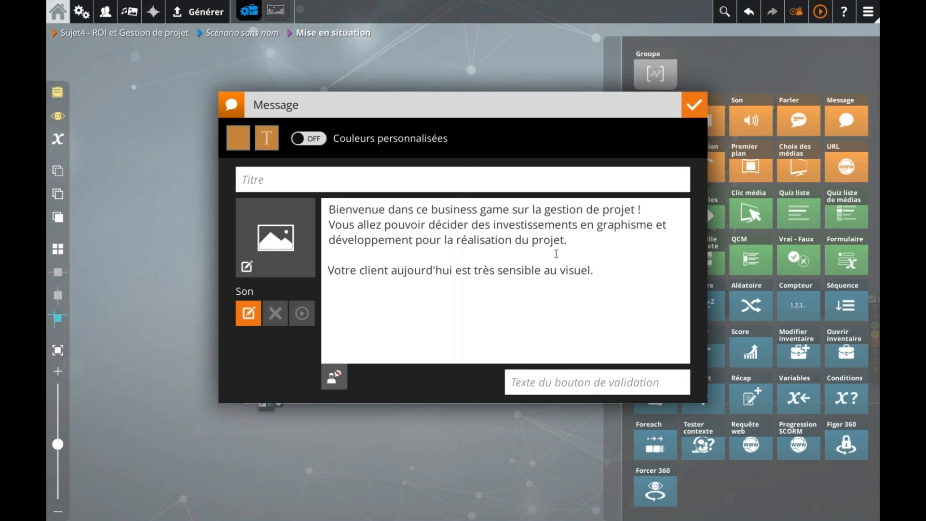
- Add the line "Prenez-le en compte pour améliorer sa satisfaction !" below the client sentence, separated by a blank line
{"action": "key", "text": "Return"}
{"action": "key", "text": "Return"}
{"action": "type", "text": "Prenez"}
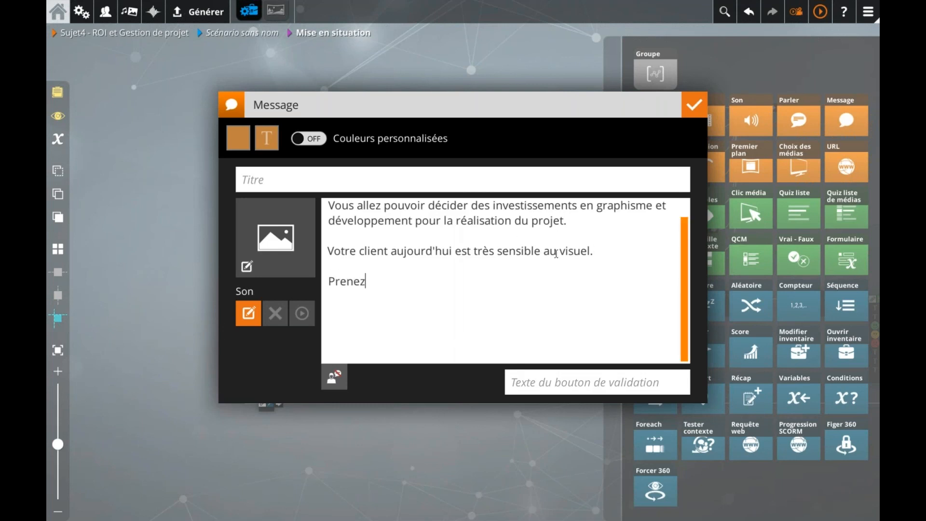
{"action": "type", "text": "-le en compte "}
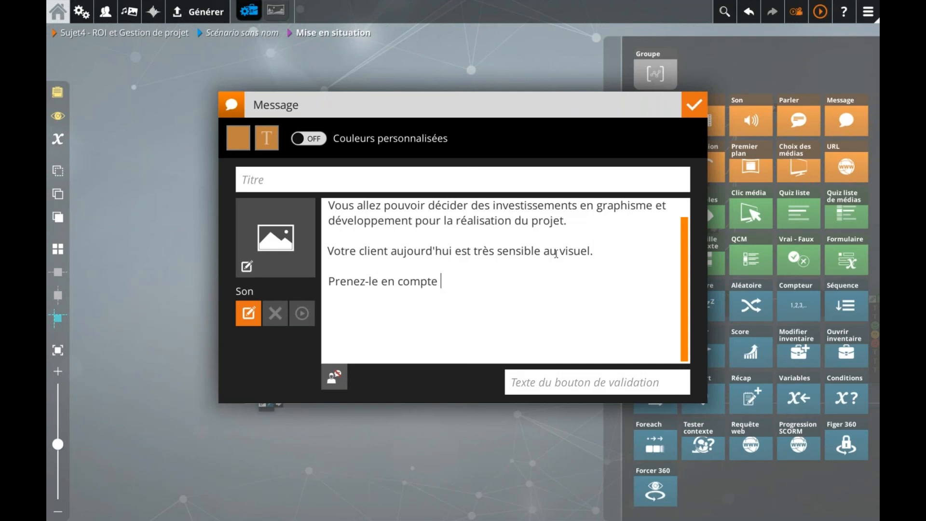
{"action": "type", "text": "pour le"}
{"action": "key", "text": "BackSpace"}
{"action": "key", "text": "BackSpace"}
{"action": "key", "text": "BackSpace"}
{"action": "type", "text": "améliorer sa satisfactoin"}
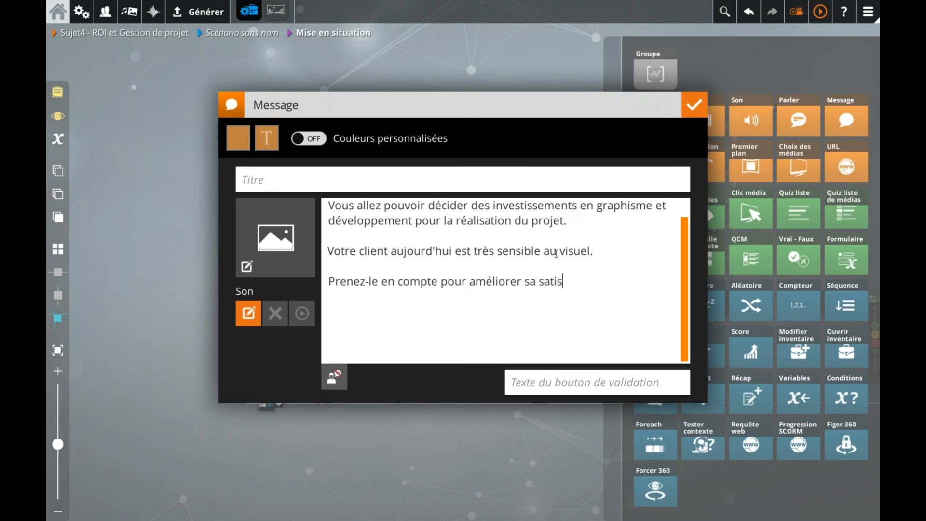
{"action": "key", "text": "BackSpace"}
{"action": "key", "text": "BackSpace"}
{"action": "key", "text": "BackSpace"}
{"action": "type", "text": "ion !"}
- Set the message's validation button text to "J'ai compris" and its title to "Règles du jeu", and validate the block
{"action": "left_click", "coordinate": [581, 382]}
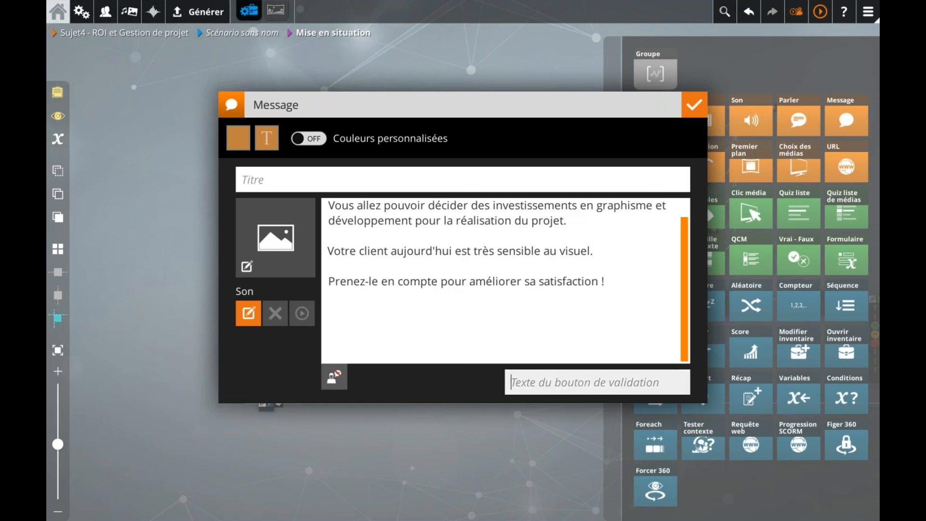
{"action": "type", "text": "J'ai compris"}
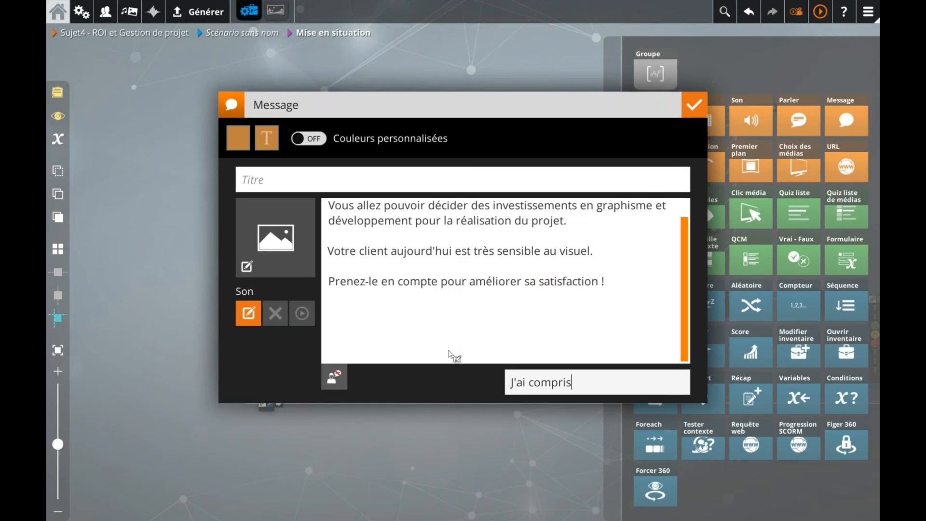
{"action": "left_click", "coordinate": [435, 379]}
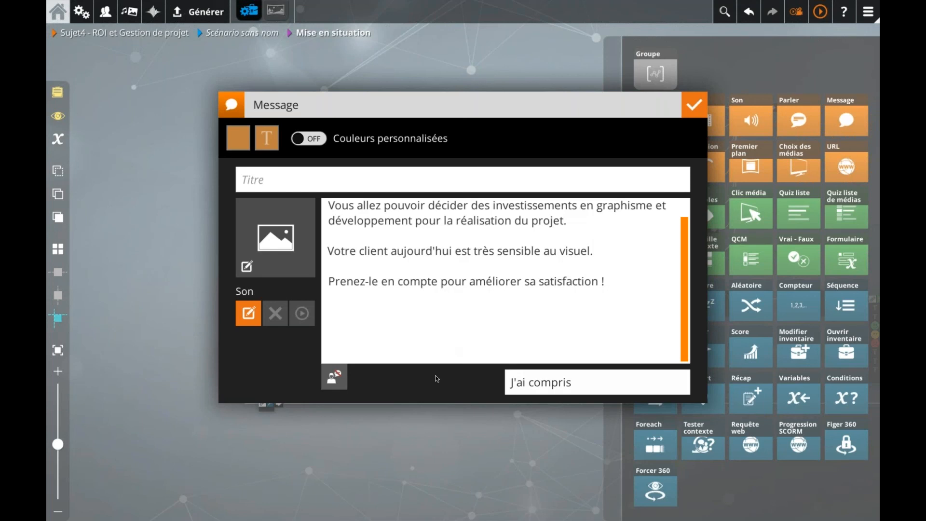
{"action": "scroll", "coordinate": [458, 304], "scroll_direction": "up", "scroll_amount": 1}
{"action": "left_click", "coordinate": [366, 174]}
{"action": "type", "text": "Contexte"}
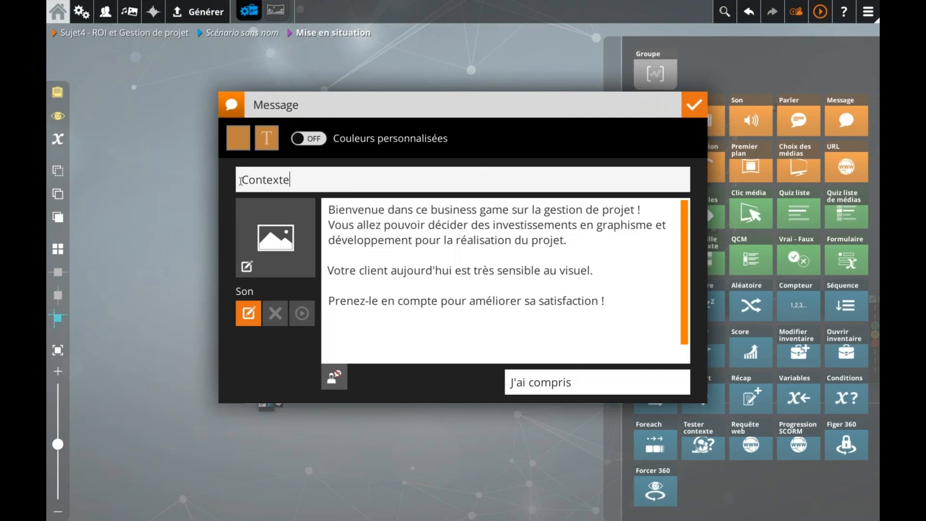
{"action": "key", "text": "ctrl+a"}
{"action": "type", "text": "Règles du jeu"}
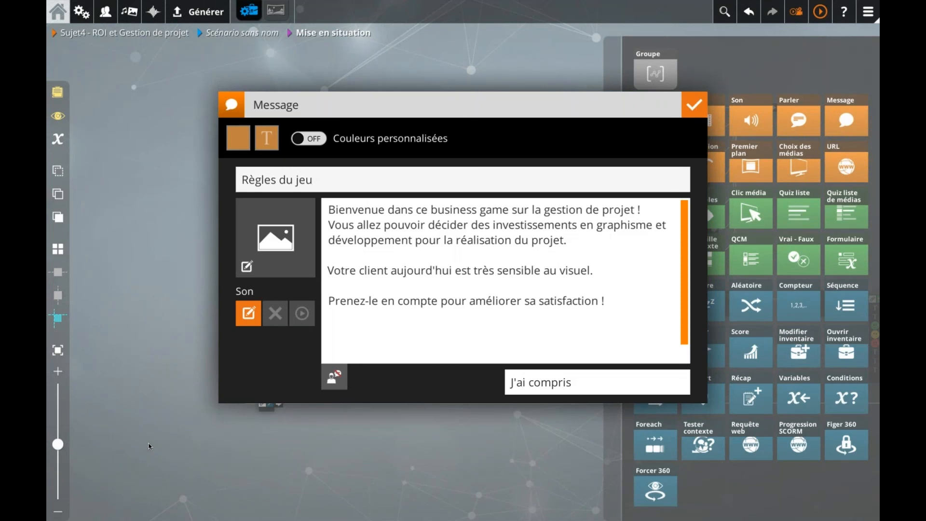
{"action": "left_click", "coordinate": [693, 105]}
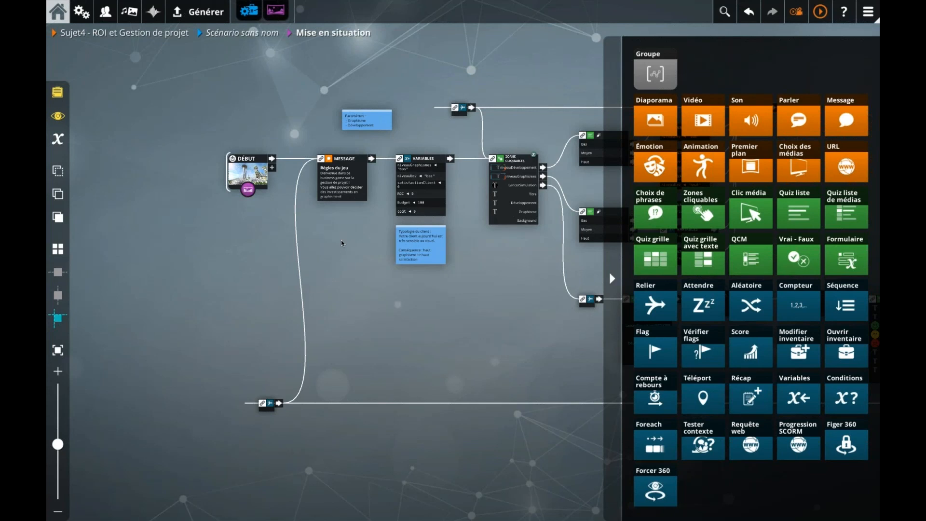
- Reopen the Règles du jeu message to review the sentence about the client's sensitivity to visuals, and close it
{"action": "scroll", "coordinate": [341, 243], "scroll_direction": "down", "scroll_amount": 1}
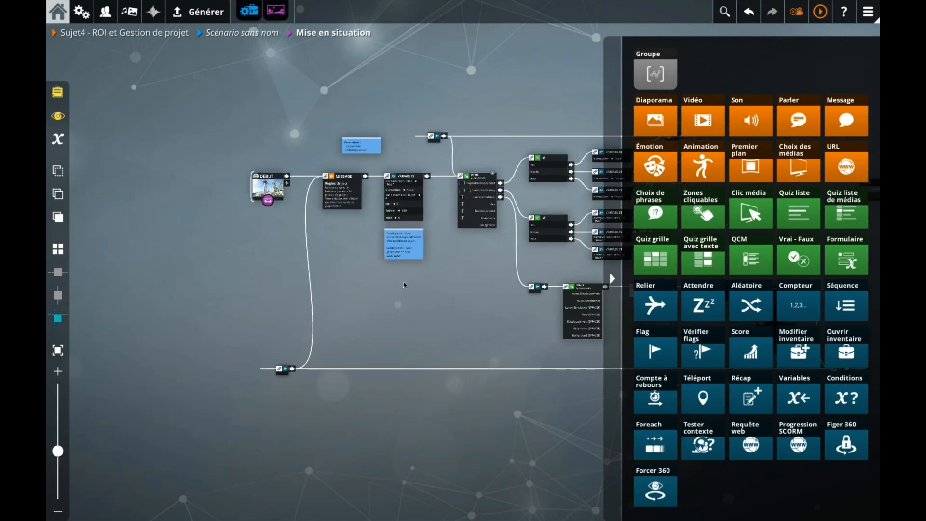
{"action": "scroll", "coordinate": [375, 307], "scroll_direction": "down", "scroll_amount": 1}
{"action": "left_click_drag", "start_coordinate": [417, 304], "coordinate": [341, 302]}
{"action": "left_click", "coordinate": [328, 306]}
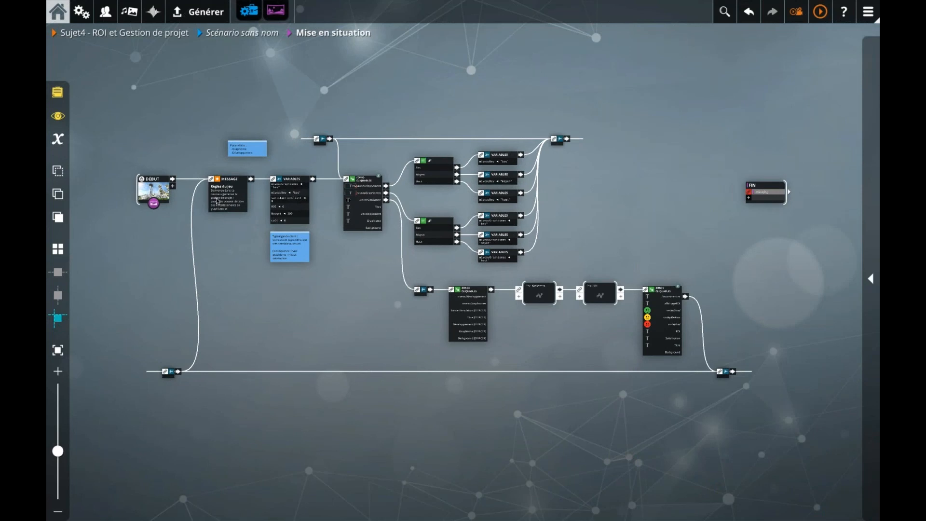
{"action": "double_click", "coordinate": [231, 206]}
{"action": "left_click", "coordinate": [380, 271]}
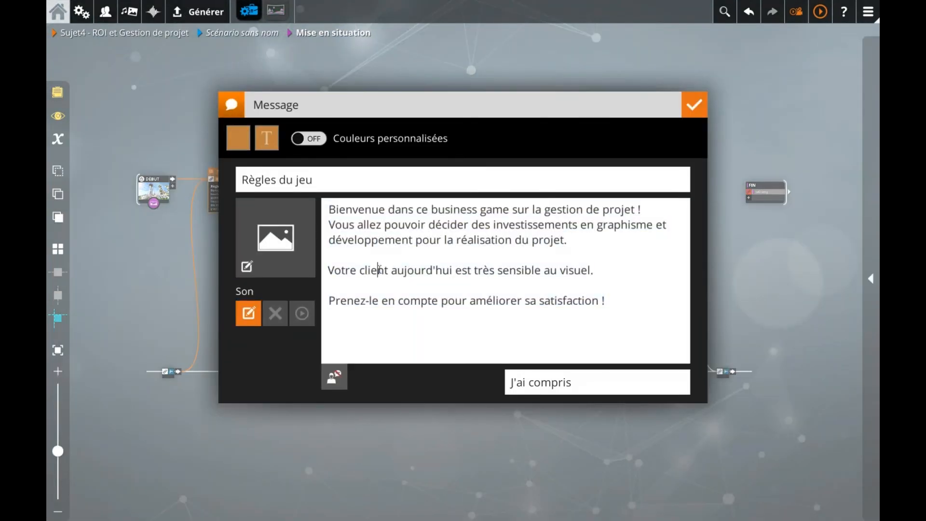
{"action": "left_click", "coordinate": [612, 270]}
{"action": "left_click_drag", "start_coordinate": [520, 270], "coordinate": [328, 271]}
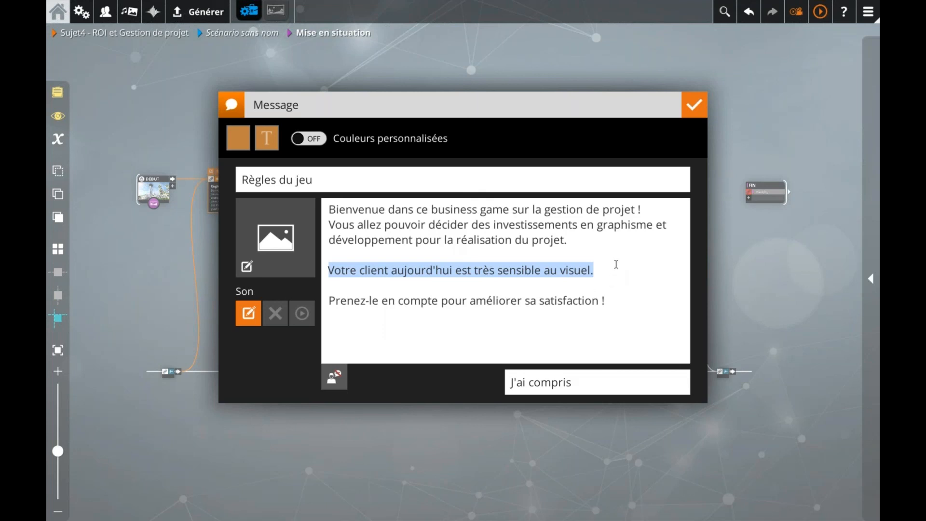
{"action": "left_click", "coordinate": [616, 264]}
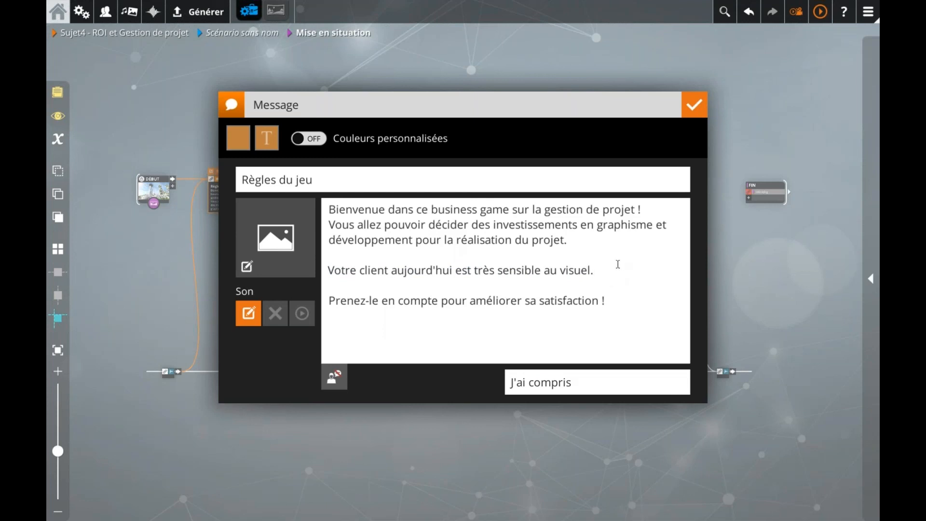
{"action": "left_click", "coordinate": [689, 107]}
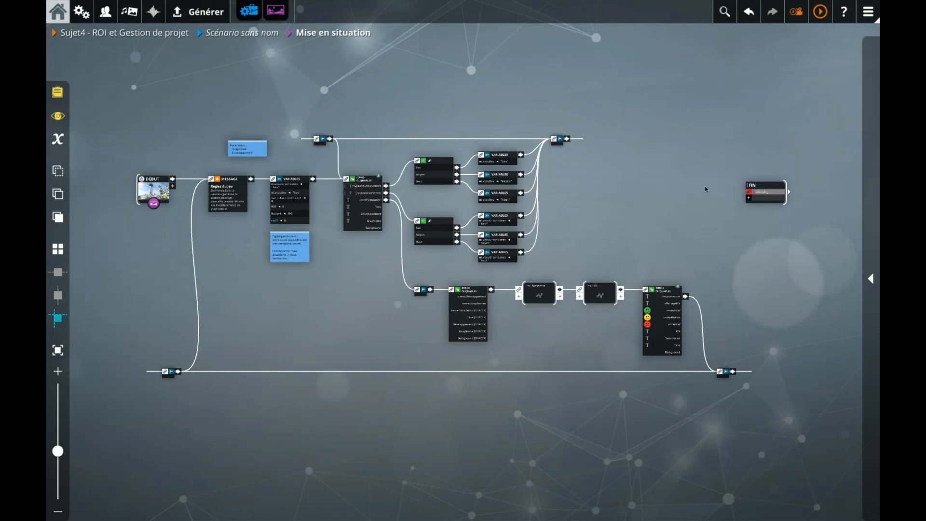
{"action": "left_click_drag", "start_coordinate": [809, 172], "coordinate": [731, 213]}
{"action": "mouse_move", "coordinate": [733, 162]}
{"action": "left_mouse_down"}
{"action": "mouse_move", "coordinate": [867, 265]}
{"action": "mouse_move", "coordinate": [797, 250]}
{"action": "left_mouse_up"}
{"action": "left_click", "coordinate": [651, 251]}
- Open the KPI screen's clickable zones block and add a new zone named Terminer
{"action": "mouse_move", "coordinate": [650, 317]}
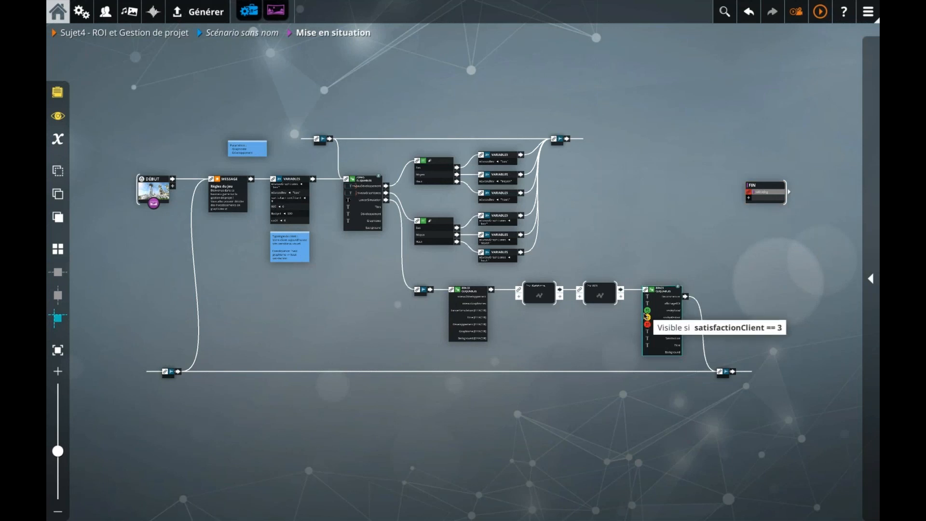
{"action": "double_click", "coordinate": [647, 318]}
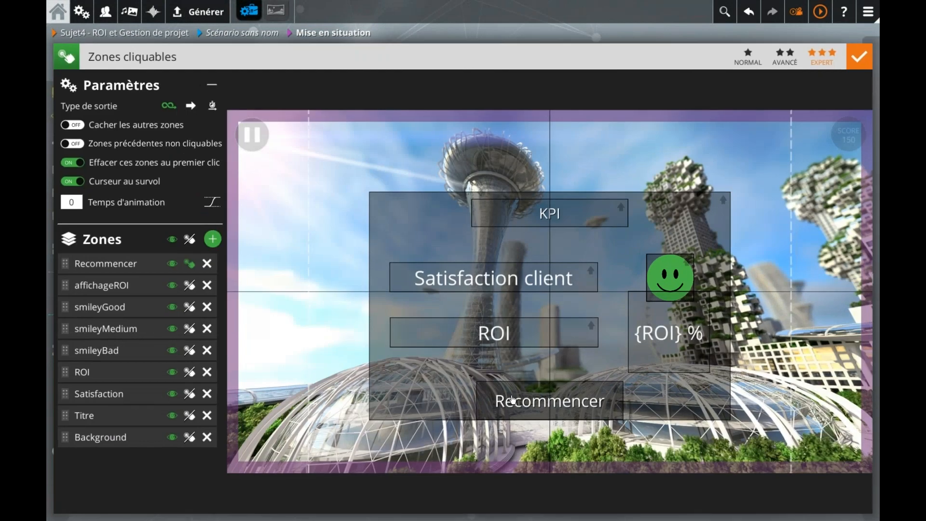
{"action": "left_click", "coordinate": [514, 391]}
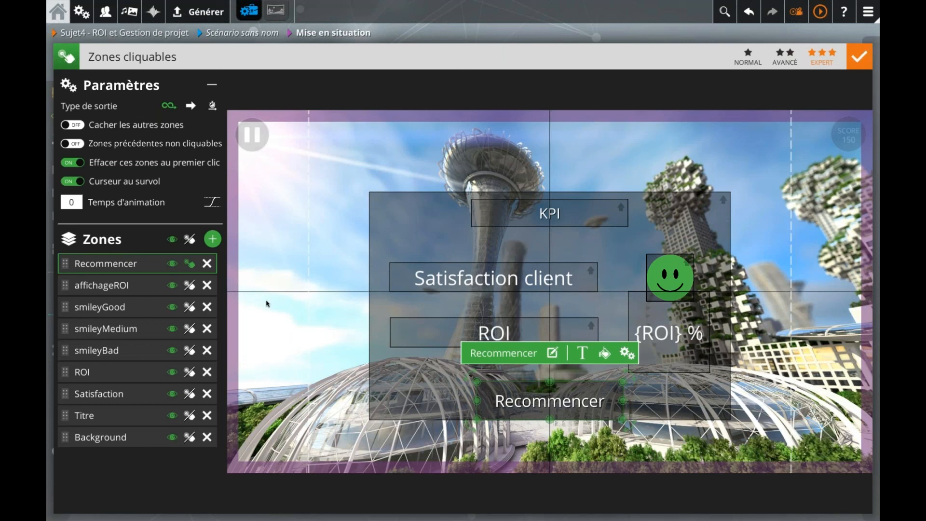
{"action": "left_click", "coordinate": [213, 238]}
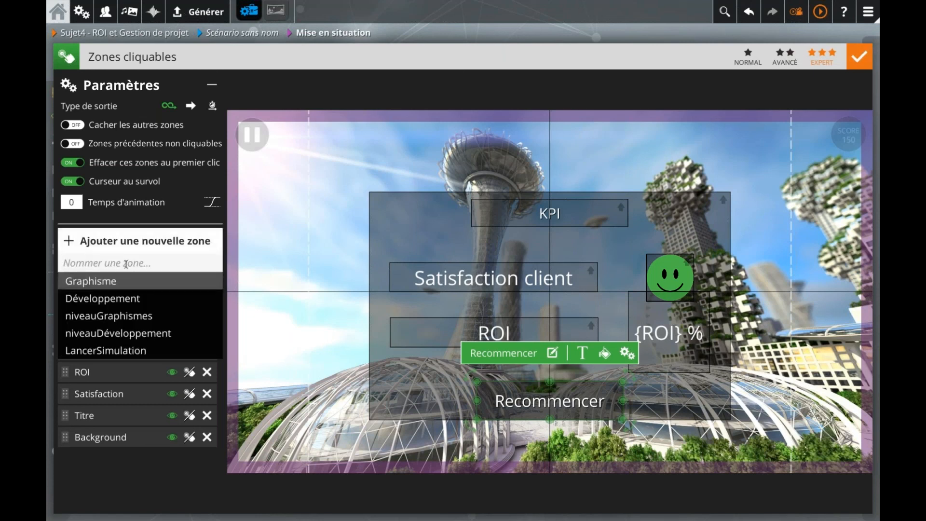
{"action": "type", "text": "Terminer"}
{"action": "key", "text": "Return"}
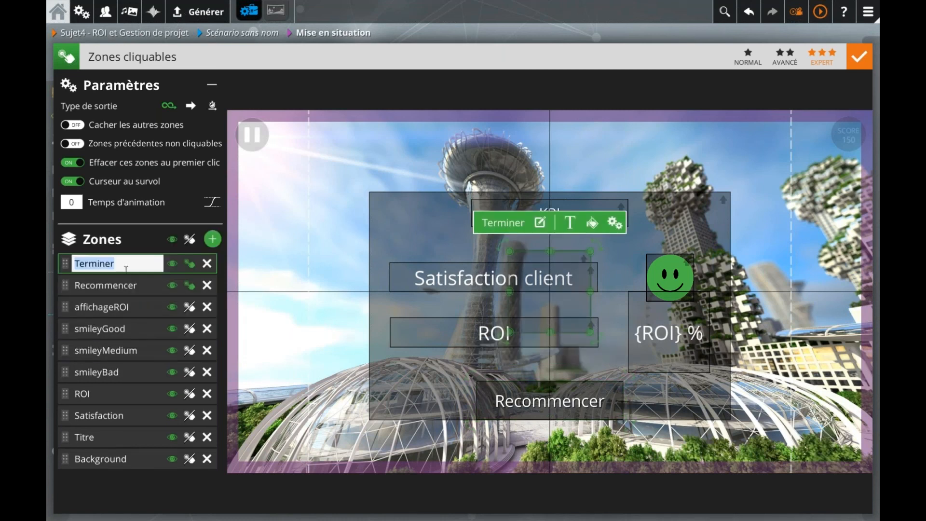
- Copy the Recommencer zone's properties onto the Terminer zone
{"action": "left_click", "coordinate": [519, 404]}
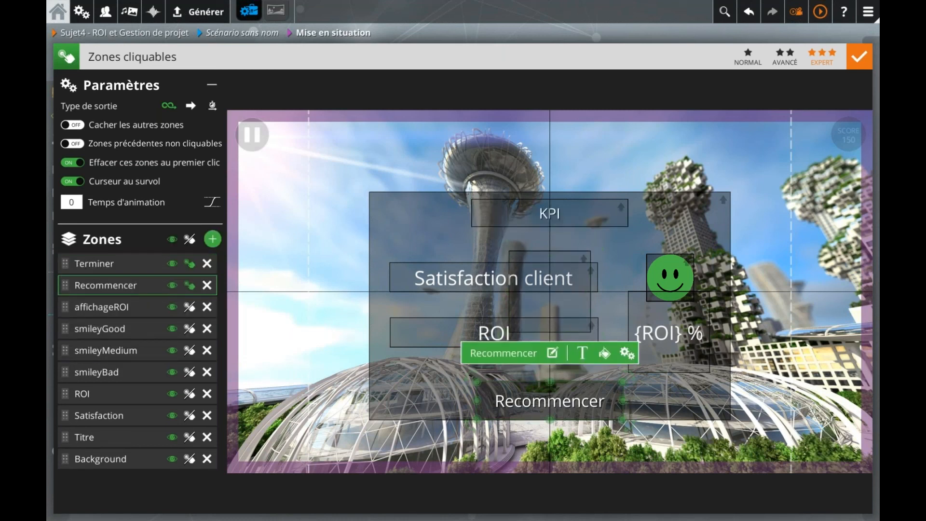
{"action": "left_click", "coordinate": [531, 280]}
{"action": "key", "text": "ctrl+v"}
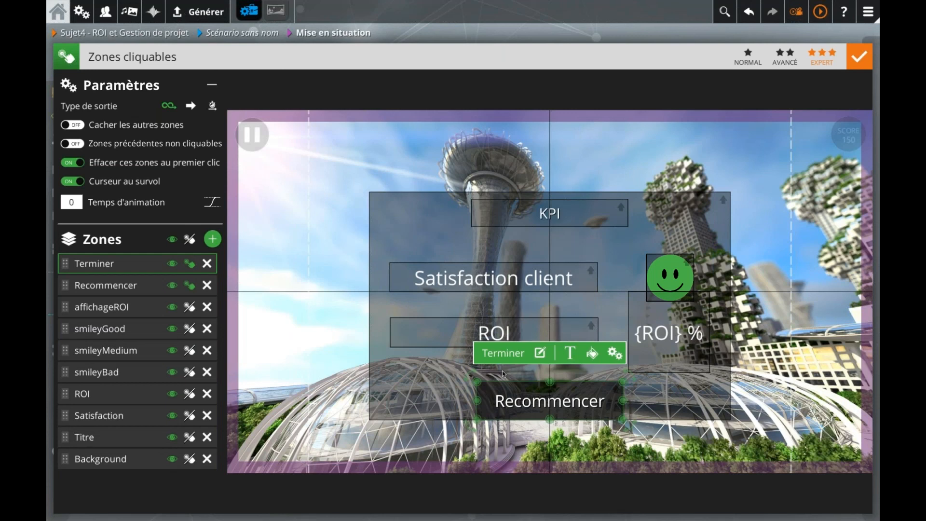
- Set the Recommencer zone's visibility condition to "satisfactionClient != 3 and ROI < 40"
{"action": "left_click", "coordinate": [112, 289]}
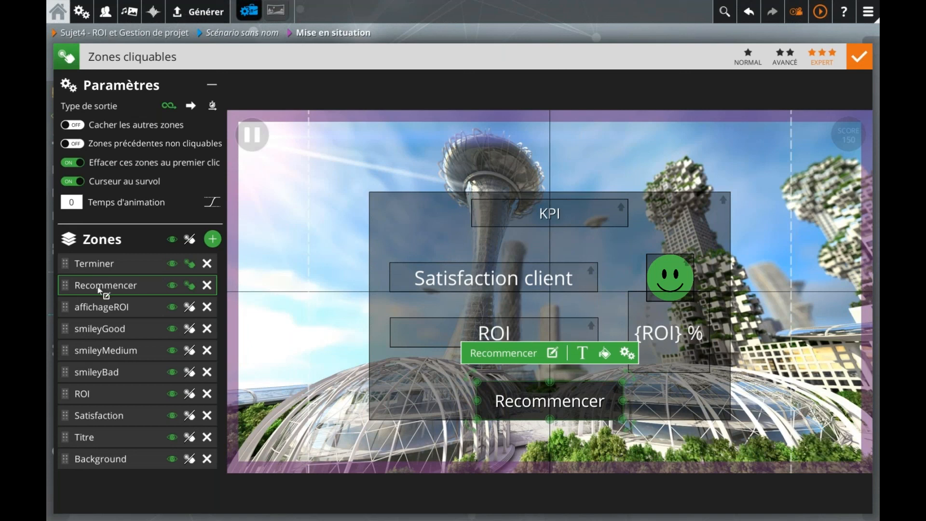
{"action": "left_click", "coordinate": [627, 354]}
{"action": "type", "text": "satisfactionClient == "}
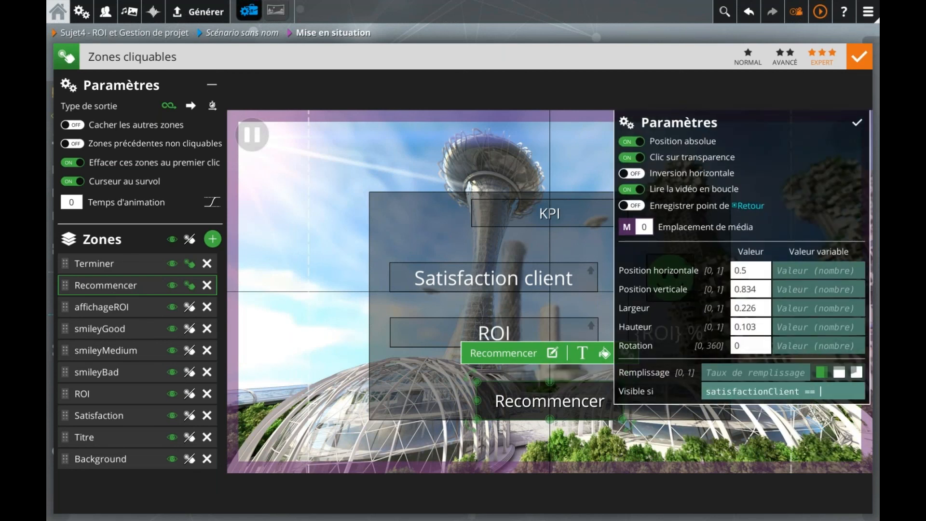
{"action": "type", "text": "3"}
{"action": "key", "text": "shift+Left"}
{"action": "type", "text": "!"}
{"action": "key", "text": "Right"}
{"action": "key", "text": "Right"}
{"action": "type", "text": "and"}
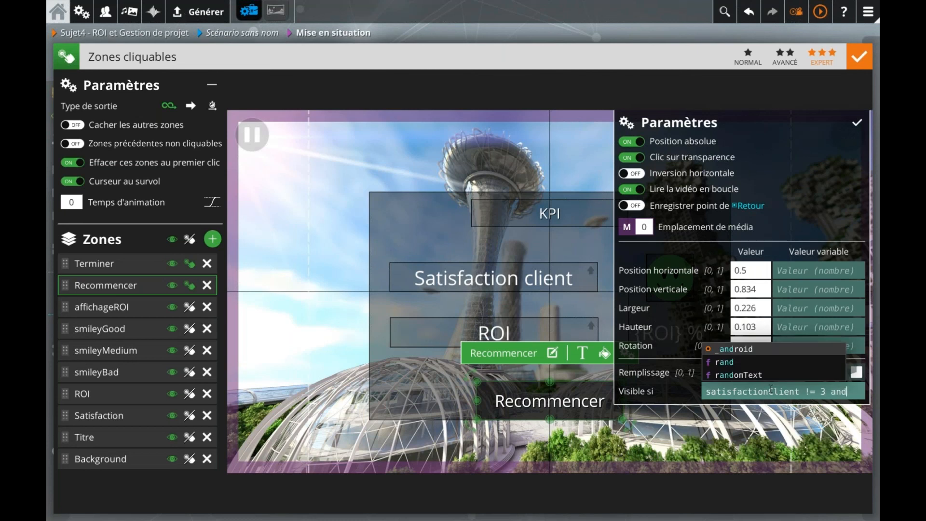
{"action": "type", "text": " ROI "}
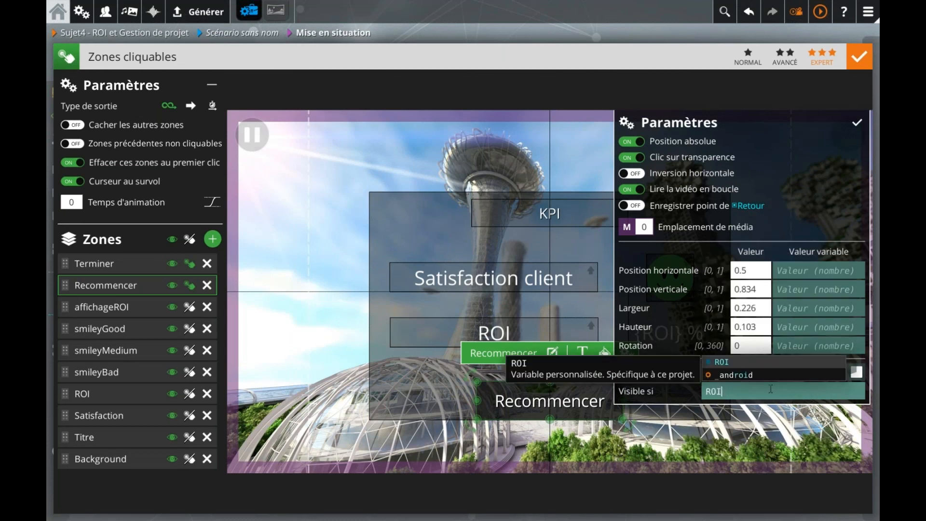
{"action": "type", "text": "<"}
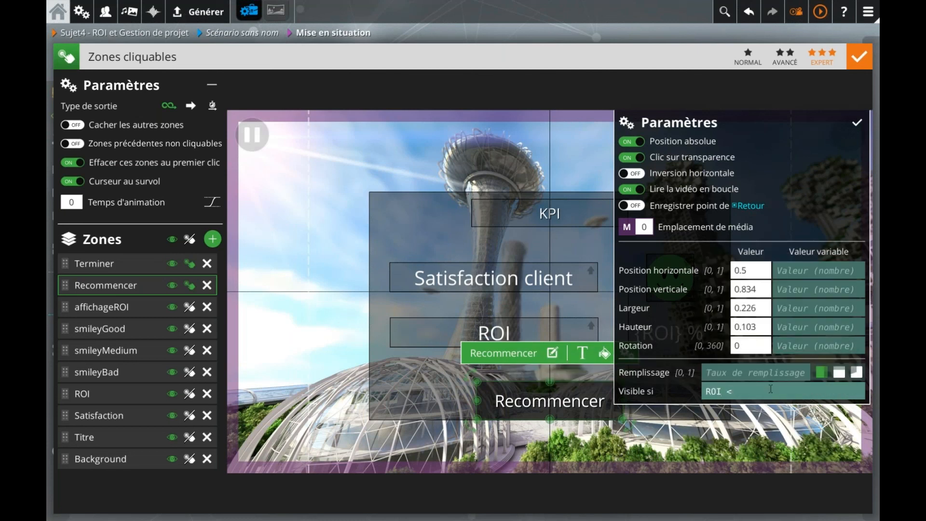
{"action": "type", "text": " 40"}
- Check the Recommencer zone's whole visibility condition, copy it, and close the zone's parameters
{"action": "key", "text": "ctrl+Left"}
{"action": "key", "text": "ctrl+Left"}
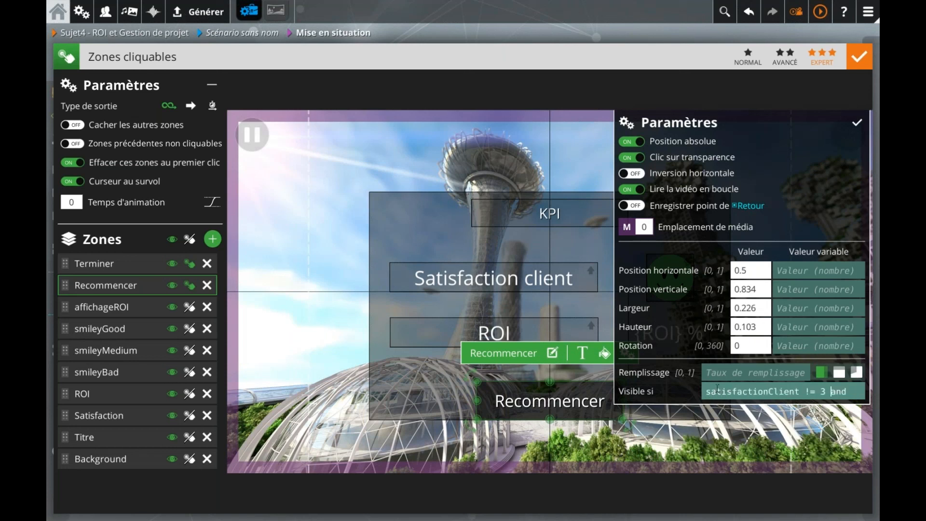
{"action": "key", "text": "Left"}
{"action": "key", "text": "Left"}
{"action": "key", "text": "Left"}
{"action": "key", "text": "Left"}
{"action": "key", "text": "Left"}
{"action": "key", "text": "Right"}
{"action": "key", "text": "Right"}
{"action": "key", "text": "Right"}
{"action": "key", "text": "Right"}
{"action": "key", "text": "Right"}
{"action": "key", "text": "Right"}
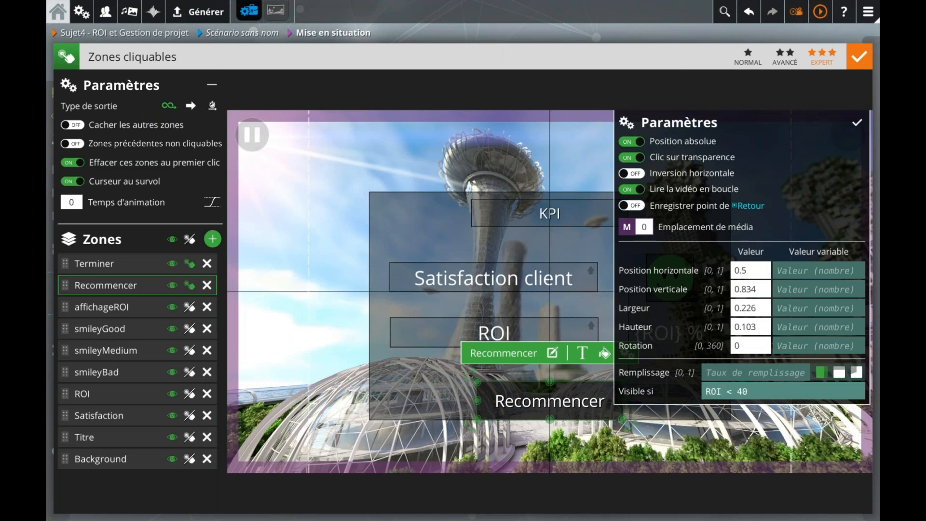
{"action": "key", "text": "ctrl+a"}
{"action": "left_click_drag", "start_coordinate": [561, 385], "coordinate": [562, 385]}
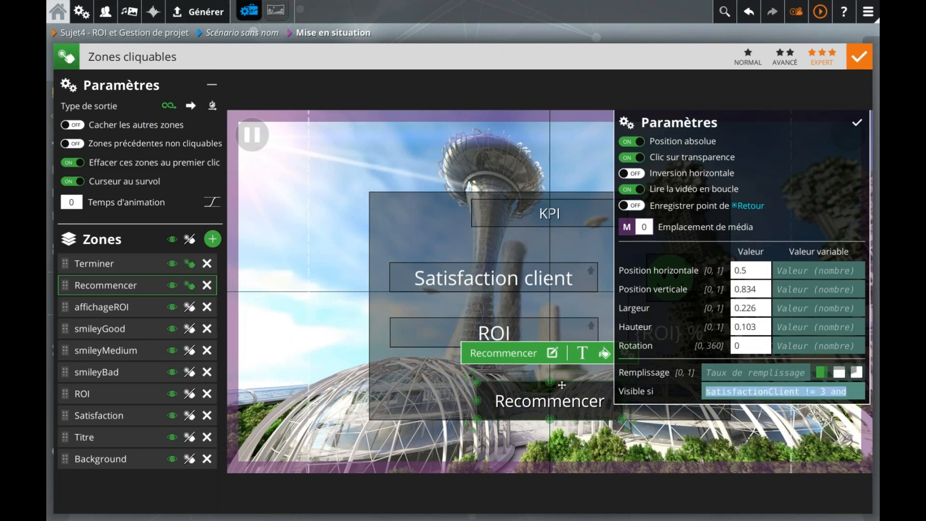
{"action": "left_click", "coordinate": [857, 122]}
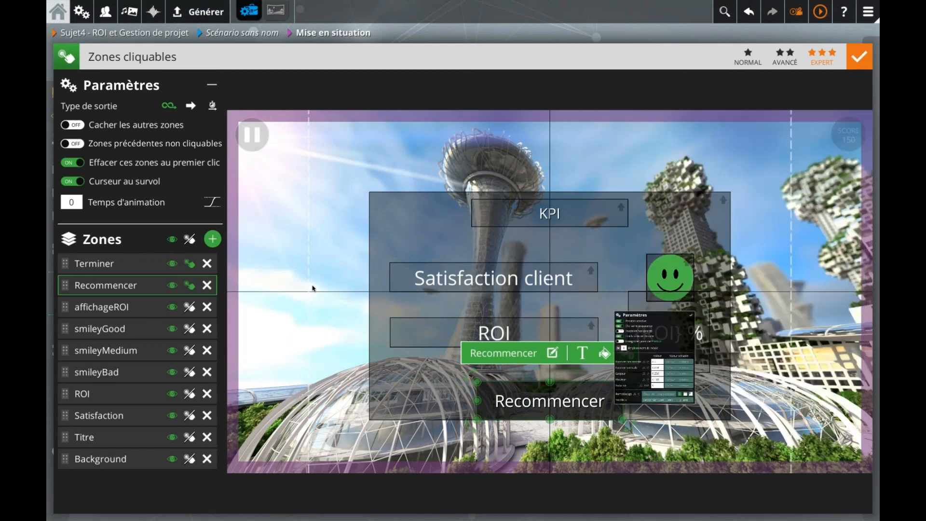
- Paste the copied visibility condition into the Terminer zone and change it to "satisfactionClient == 3 and ROI >= 40"
{"action": "left_click", "coordinate": [134, 265]}
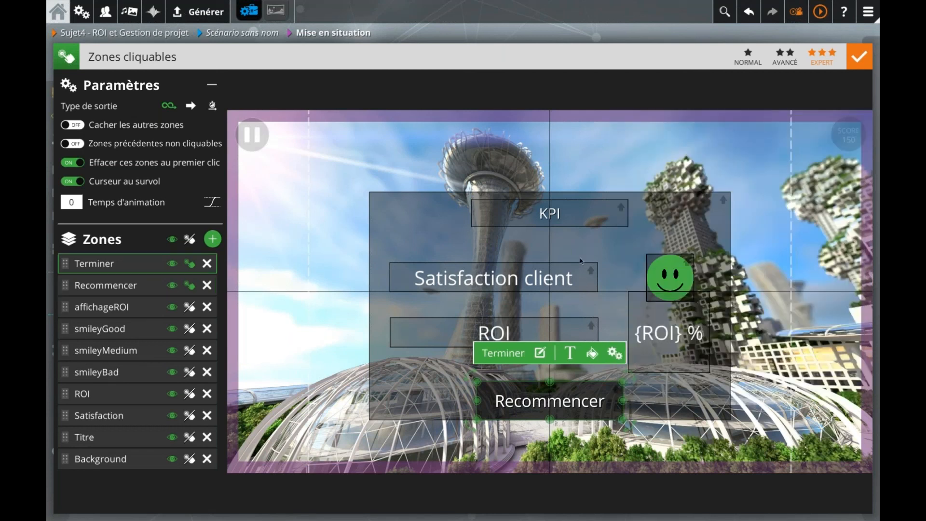
{"action": "left_click", "coordinate": [569, 355]}
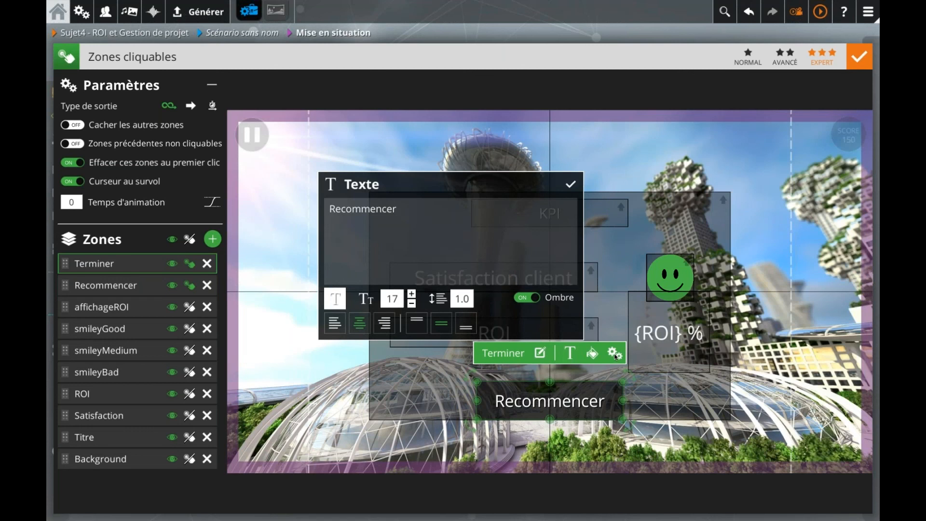
{"action": "left_click", "coordinate": [615, 353]}
{"action": "left_click", "coordinate": [700, 392]}
{"action": "type", "text": "ROI < 40"}
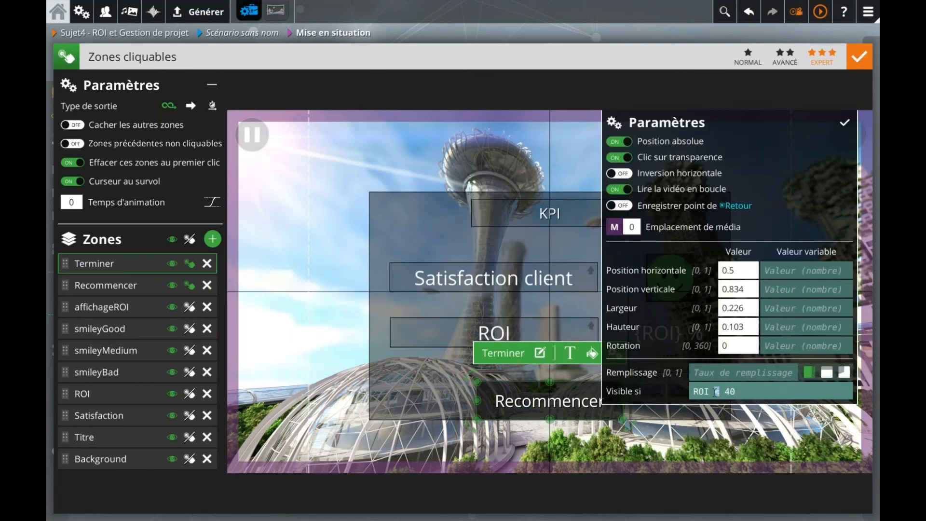
{"action": "type", "text": ">="}
{"action": "type", "text": "satisfactionClient != 3 and"}
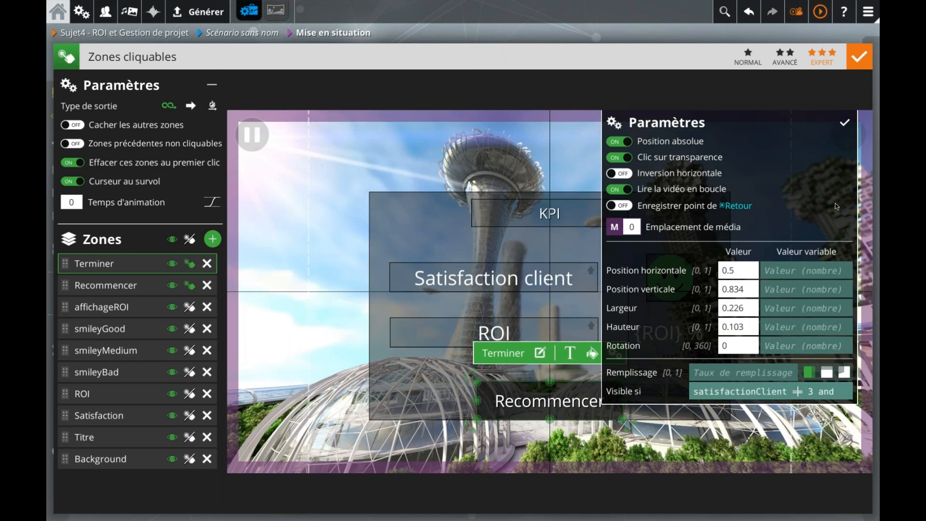
- Set the Terminer zone's displayed text to "Terminer" and close the clickable zones editor
{"action": "left_click", "coordinate": [844, 124]}
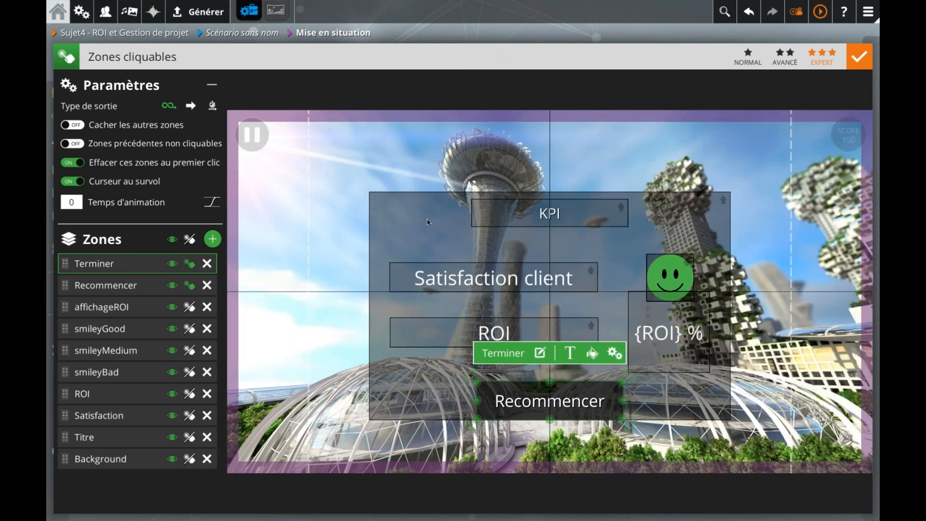
{"action": "left_click", "coordinate": [135, 285]}
{"action": "left_click", "coordinate": [134, 265]}
{"action": "left_click", "coordinate": [570, 352]}
{"action": "key", "text": "ctrl+a"}
{"action": "type", "text": "Terminer"}
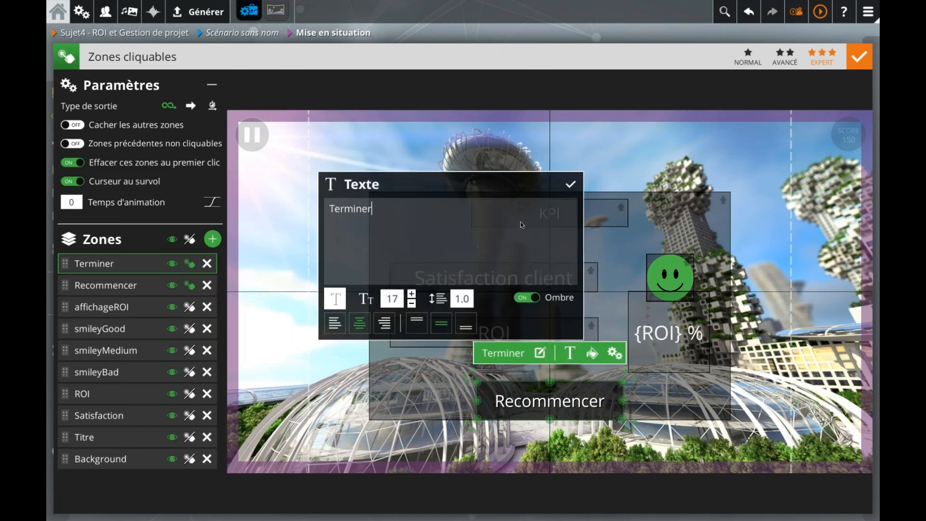
{"action": "left_click", "coordinate": [570, 183]}
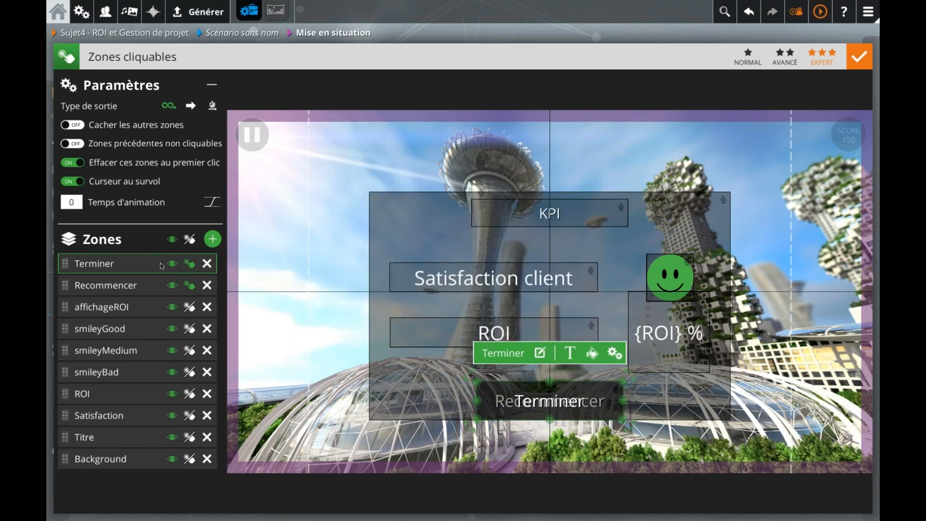
{"action": "left_click", "coordinate": [564, 34]}
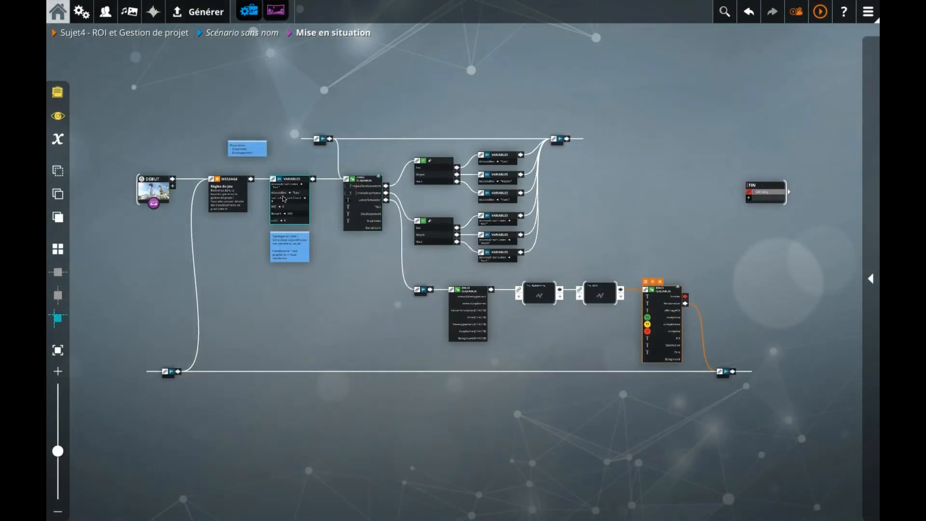
- Add a Message block linked to the KPI block's Terminer output and connect it onward to the FIN block
{"action": "left_click", "coordinate": [286, 197]}
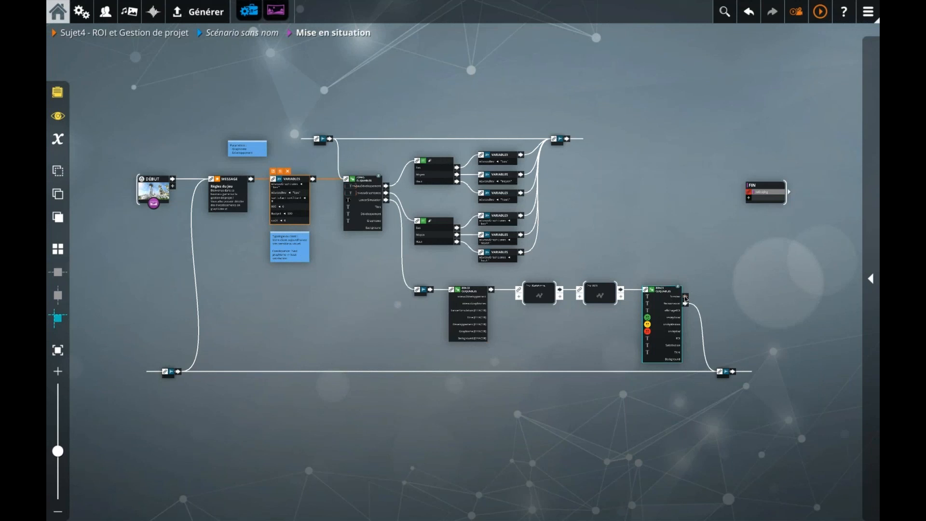
{"action": "left_click", "coordinate": [871, 279]}
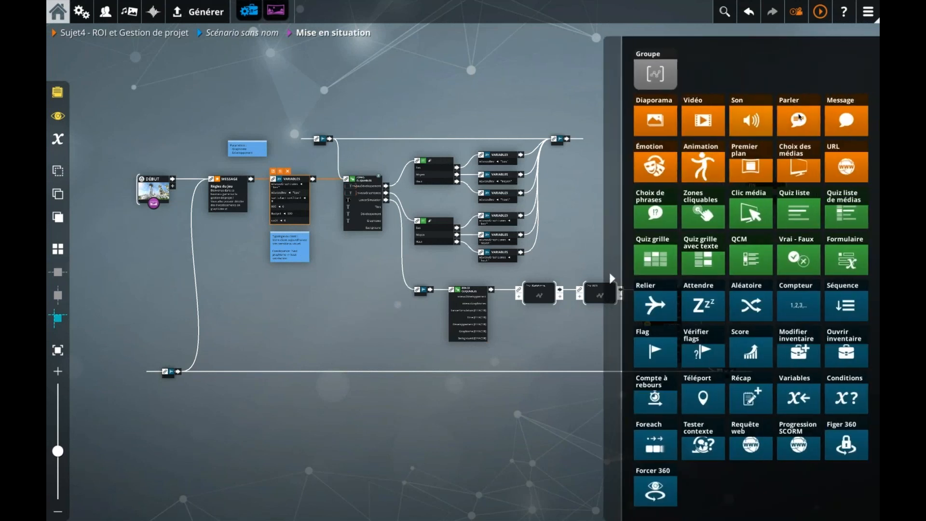
{"action": "left_click", "coordinate": [847, 120]}
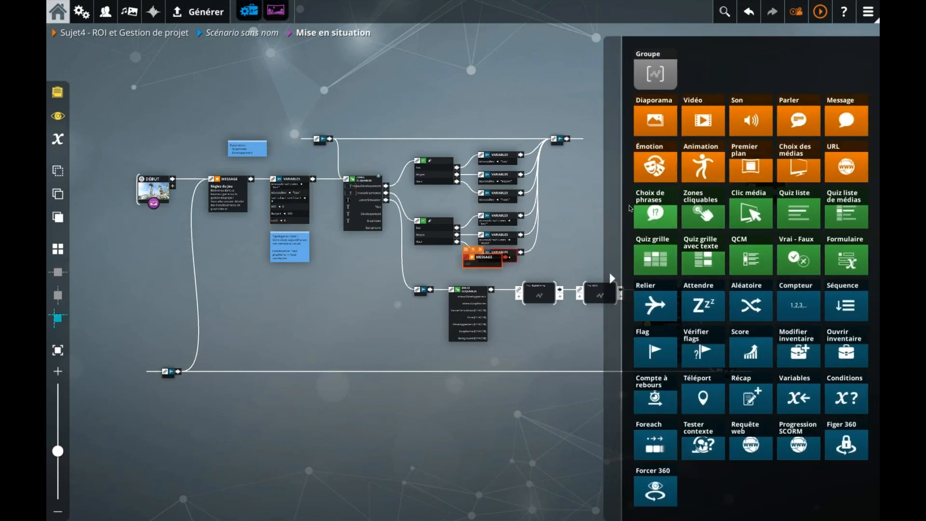
{"action": "mouse_move", "coordinate": [484, 261]}
{"action": "left_mouse_down"}
{"action": "mouse_move", "coordinate": [722, 259]}
{"action": "mouse_move", "coordinate": [739, 294]}
{"action": "mouse_move", "coordinate": [687, 297]}
{"action": "mouse_move", "coordinate": [719, 287]}
{"action": "left_mouse_up"}
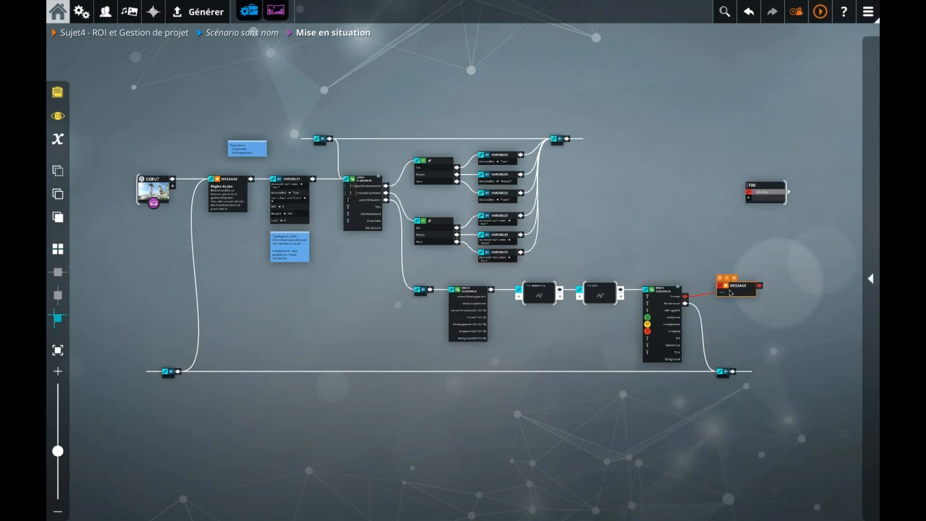
{"action": "mouse_move", "coordinate": [759, 194]}
{"action": "left_mouse_down"}
{"action": "mouse_move", "coordinate": [774, 270]}
{"action": "mouse_move", "coordinate": [784, 294]}
{"action": "mouse_move", "coordinate": [792, 289]}
{"action": "mouse_move", "coordinate": [783, 285]}
{"action": "left_mouse_up"}
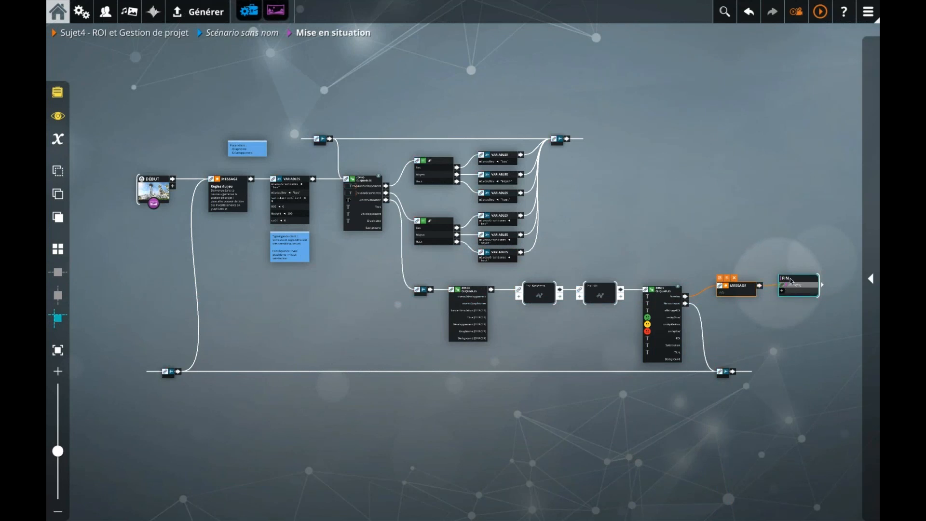
- Start the new message with "Bravo !" and, below a blank line, "Tu as trouvé le parfait équilibre entre graphisme et développement."
{"action": "left_click", "coordinate": [734, 293]}
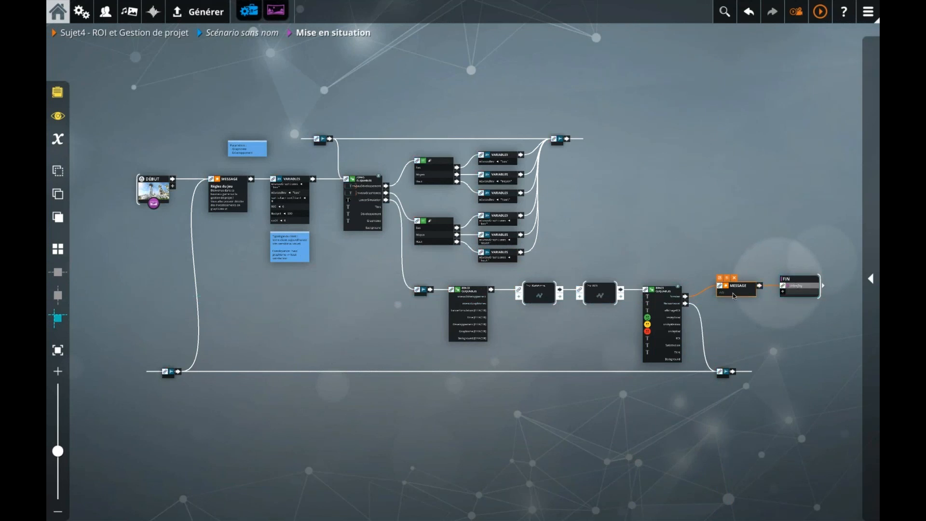
{"action": "double_click", "coordinate": [733, 293]}
{"action": "left_click", "coordinate": [580, 272]}
{"action": "type", "text": "Bravo !"}
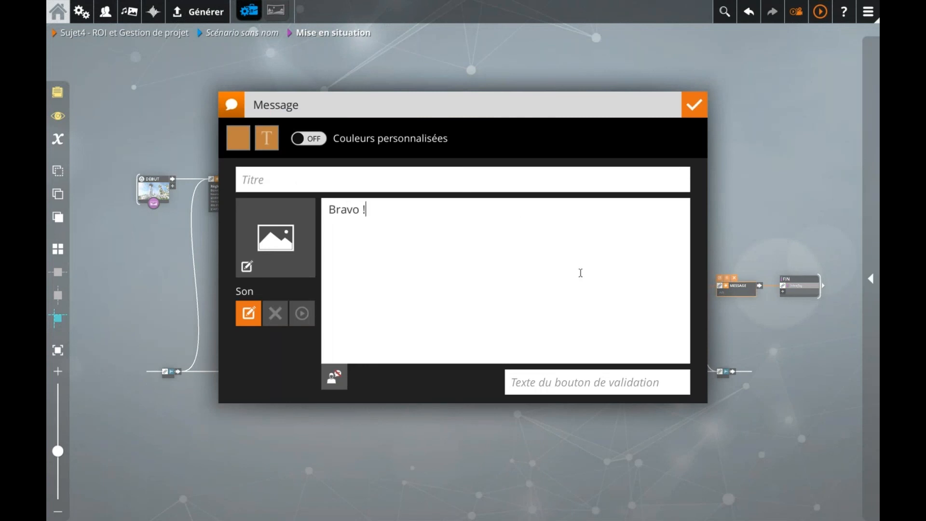
{"action": "key", "text": "Return"}
{"action": "type", "text": "Tu as trouvé la"}
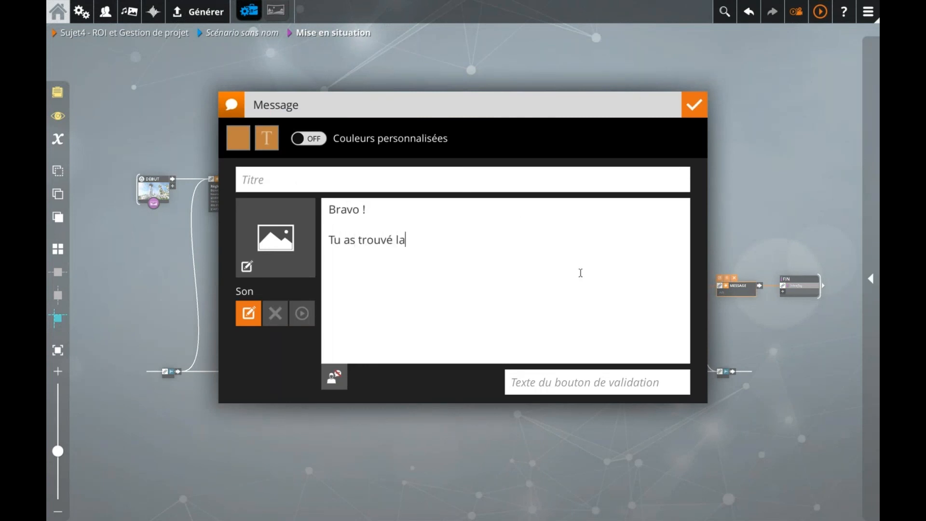
{"action": "key", "text": "BackSpace"}
{"action": "type", "text": "e parfait équi"}
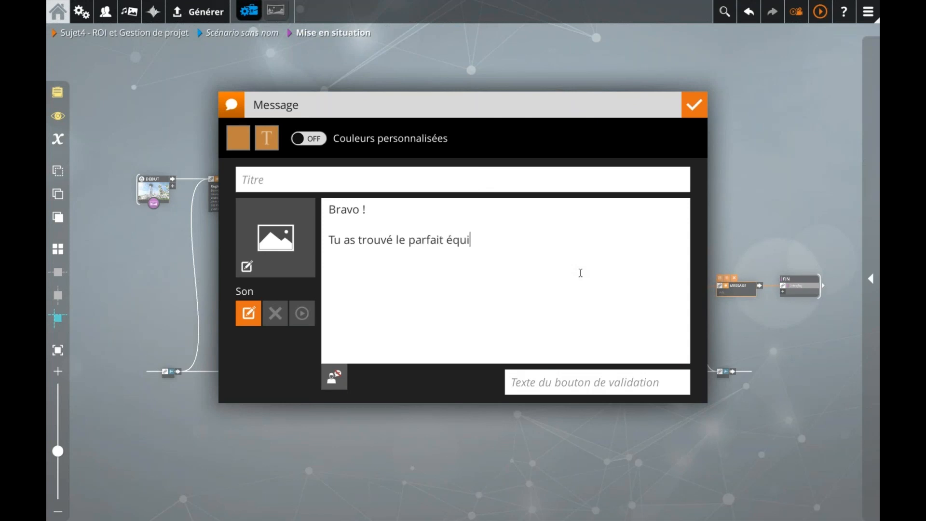
{"action": "type", "text": "libre entre graphisme "}
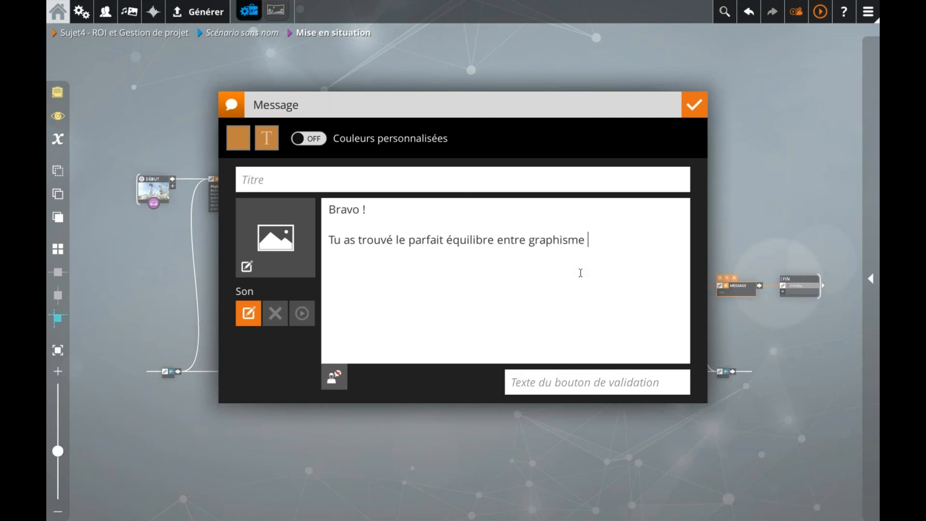
{"action": "type", "text": "et développement."}
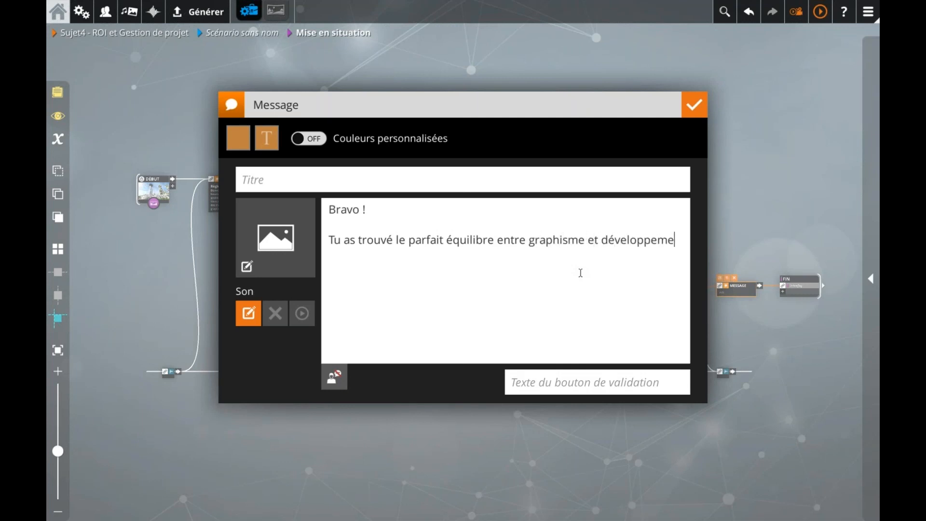
- Continue the message with "Ton client est satisfait, et ton ROI est très bon." and close it with "A bientôt !"
{"action": "type", "text": "cli"}
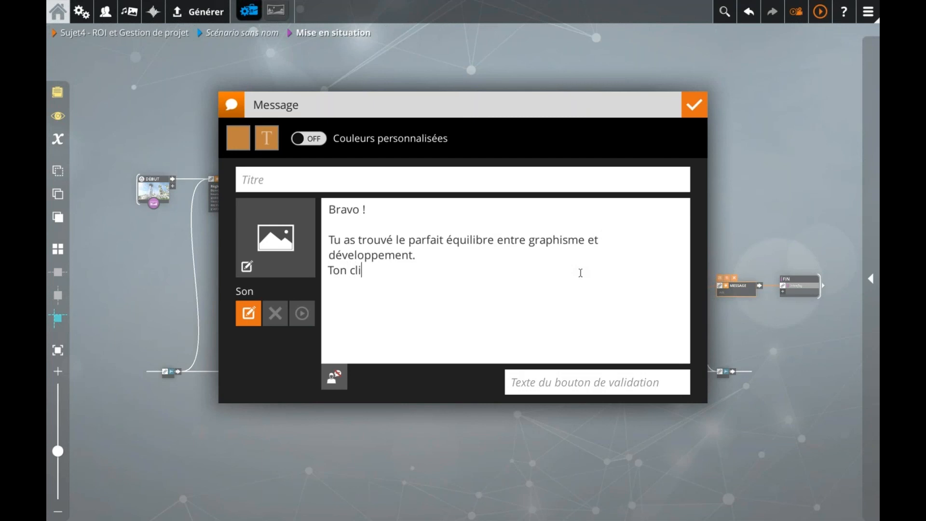
{"action": "type", "text": "ent est satisfait, et tu"}
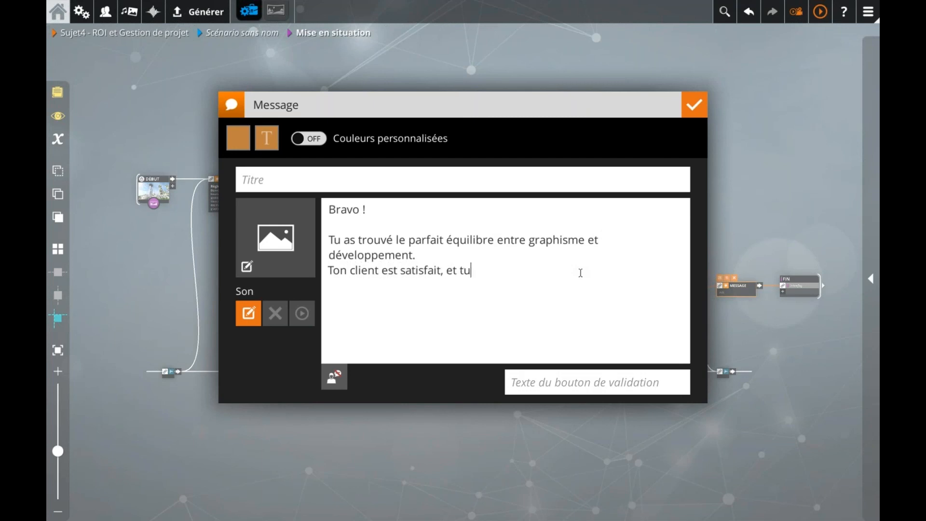
{"action": "type", "text": " as réalisé"}
{"action": "key", "text": "BackSpace"}
{"action": "key", "text": "BackSpace"}
{"action": "key", "text": "BackSpace"}
{"action": "key", "text": "BackSpace"}
{"action": "key", "text": "BackSpace"}
{"action": "key", "text": "BackSpace"}
{"action": "key", "text": "BackSpace"}
{"action": "key", "text": "BackSpace"}
{"action": "key", "text": "BackSpace"}
{"action": "key", "text": "BackSpace"}
{"action": "key", "text": "BackSpace"}
{"action": "key", "text": "BackSpace"}
{"action": "key", "text": "BackSpace"}
{"action": "type", "text": "ton ROI est très bon."}
{"action": "key", "text": "Return"}
{"action": "type", "text": "A bientô !"}
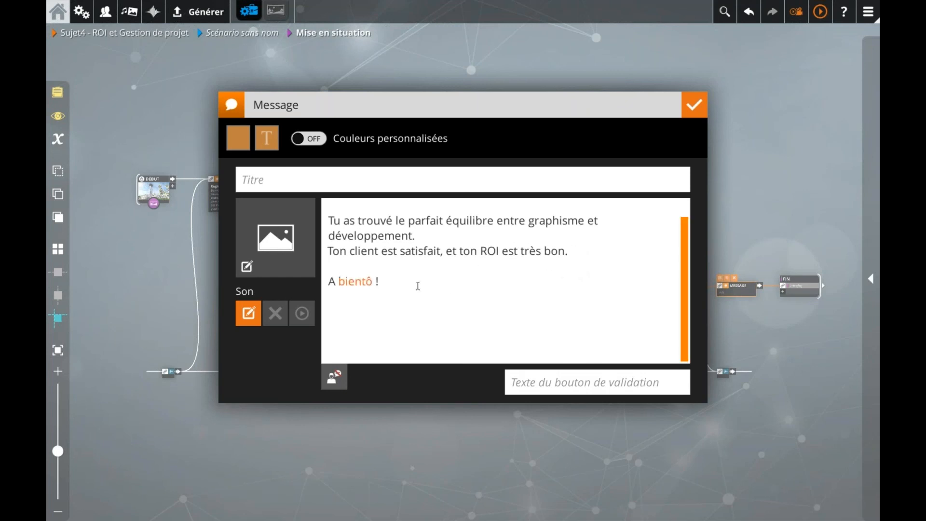
{"action": "left_click", "coordinate": [374, 281]}
{"action": "type", "text": "t"}
- Set the message's validation button text to "Terminer" and save the message
{"action": "left_click", "coordinate": [511, 382]}
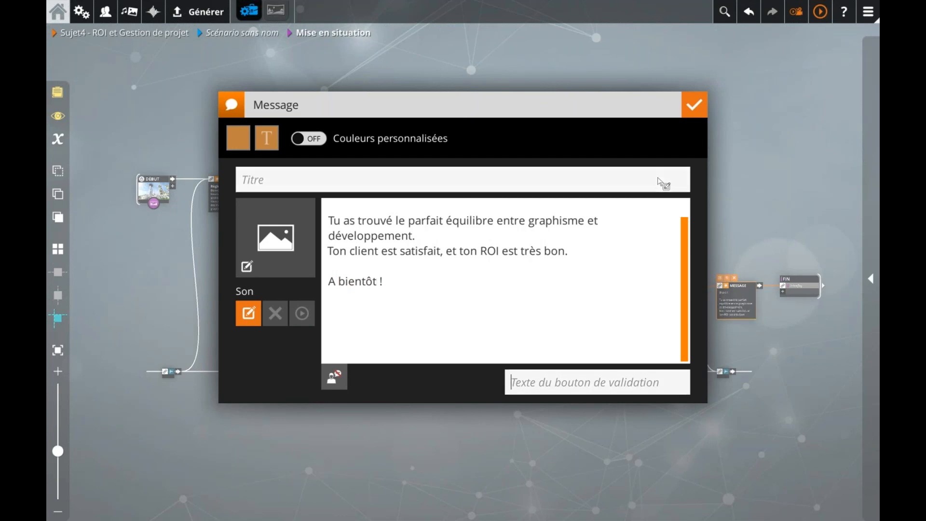
{"action": "type", "text": "Terminer"}
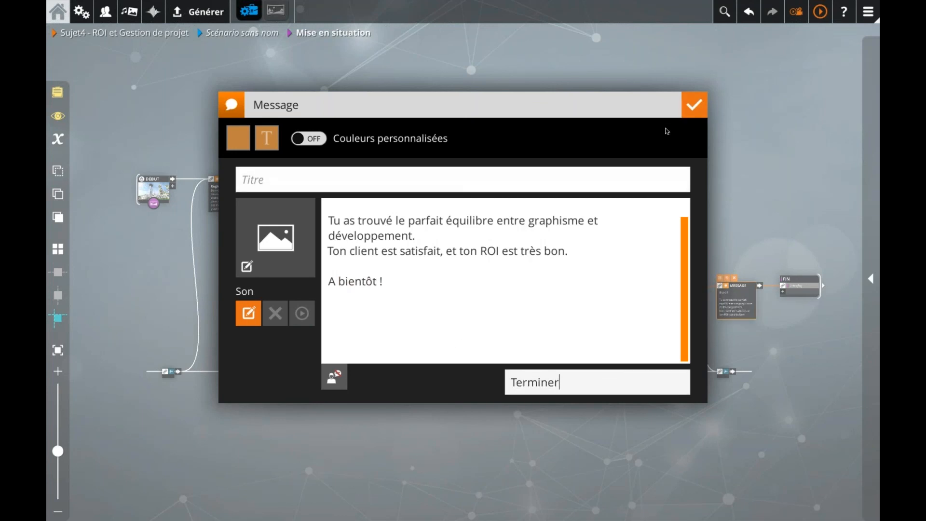
{"action": "left_click", "coordinate": [694, 105]}
- Preview the scenario from the "Règles du jeu" message and acknowledge the rules
{"action": "left_click", "coordinate": [614, 252]}
{"action": "left_click", "coordinate": [236, 197]}
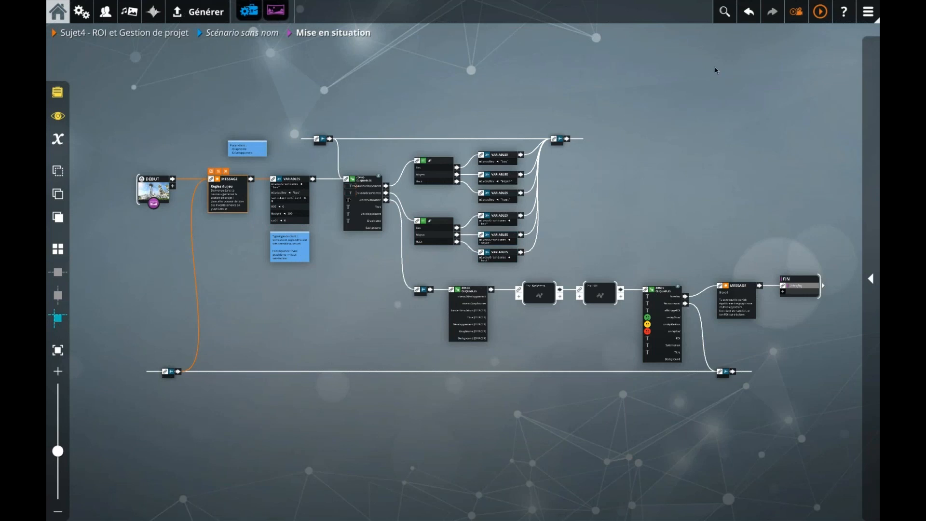
{"action": "left_click", "coordinate": [821, 14]}
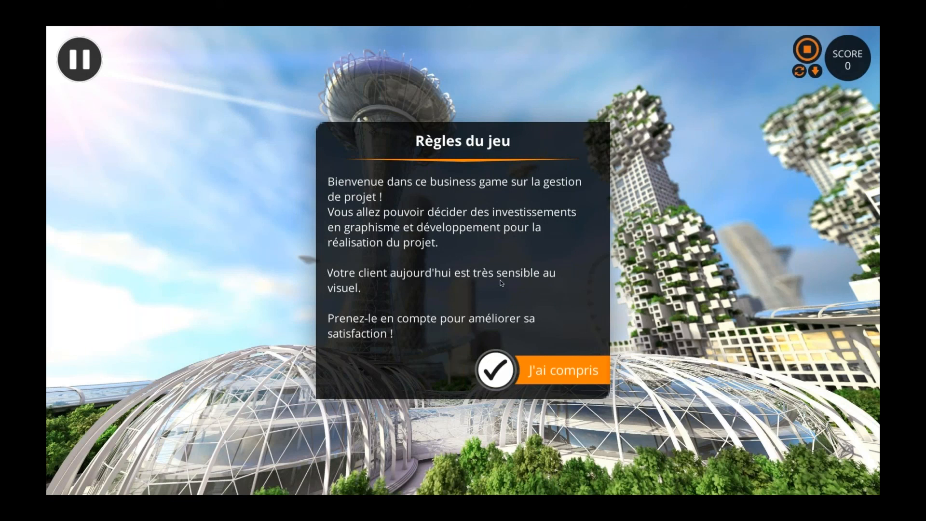
{"action": "left_click", "coordinate": [565, 370]}
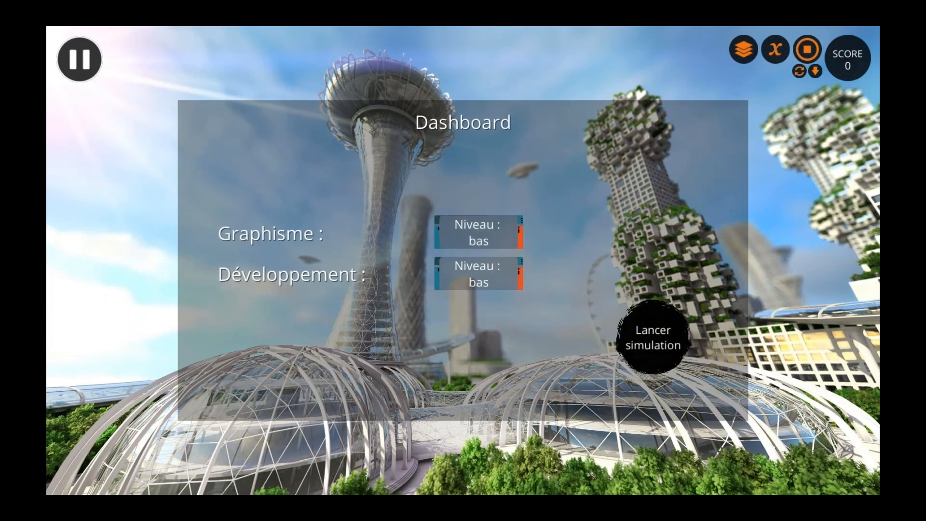
- In the preview's dashboard, set the Graphisme investment level to Haut and Développement to Moyen
{"action": "left_click", "coordinate": [480, 233]}
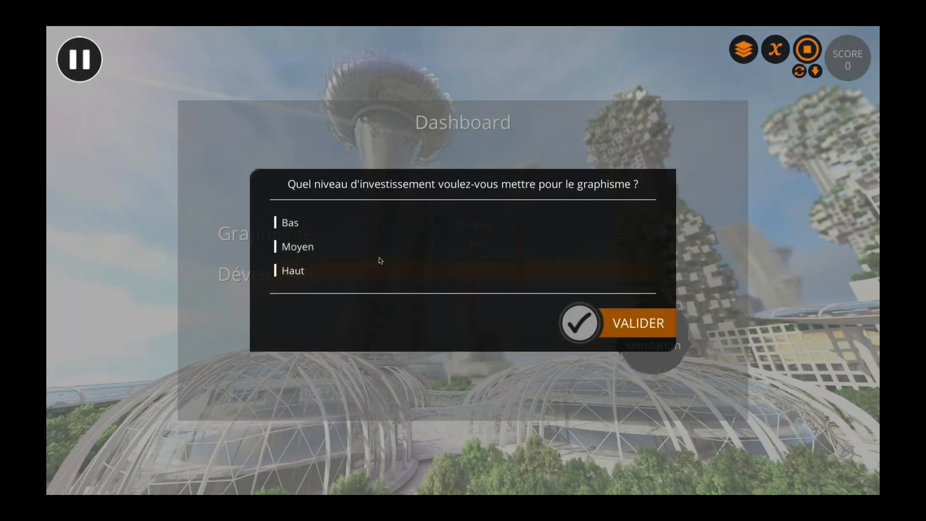
{"action": "left_click", "coordinate": [451, 275]}
{"action": "left_click", "coordinate": [610, 319]}
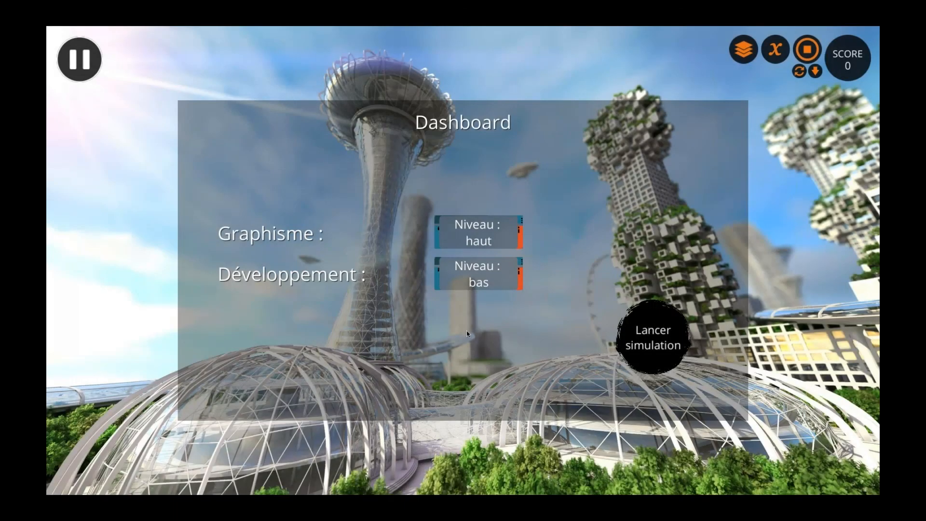
{"action": "left_click", "coordinate": [478, 273]}
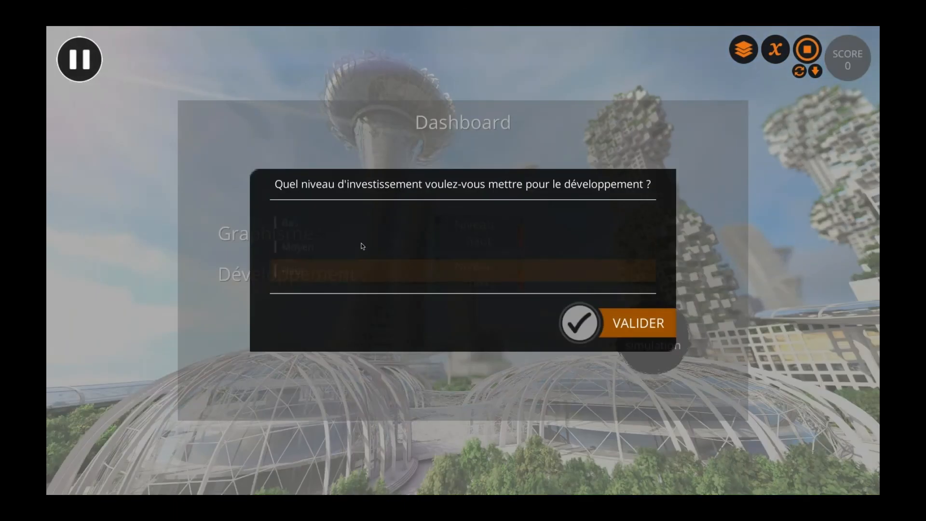
{"action": "left_click", "coordinate": [606, 317]}
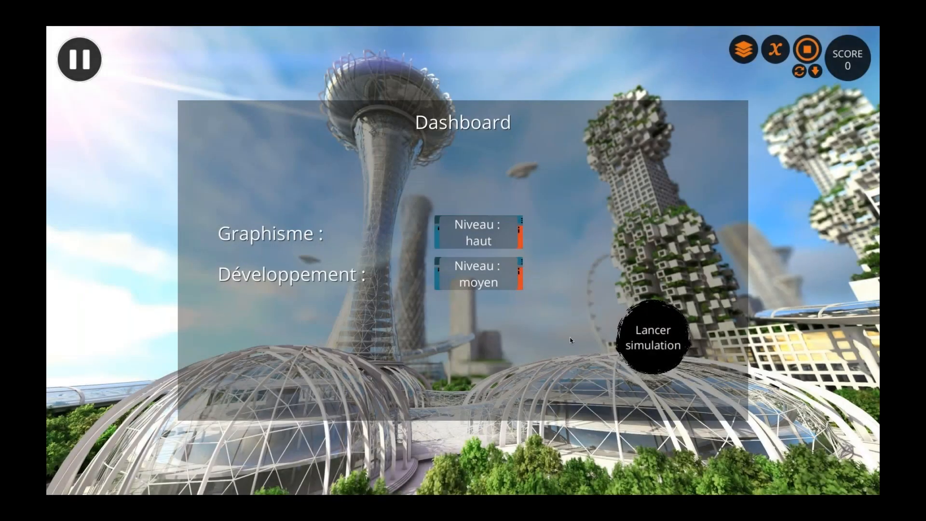
- Run the simulation, check the variable values behind the KPI screen, and stop the preview
{"action": "left_click", "coordinate": [659, 343]}
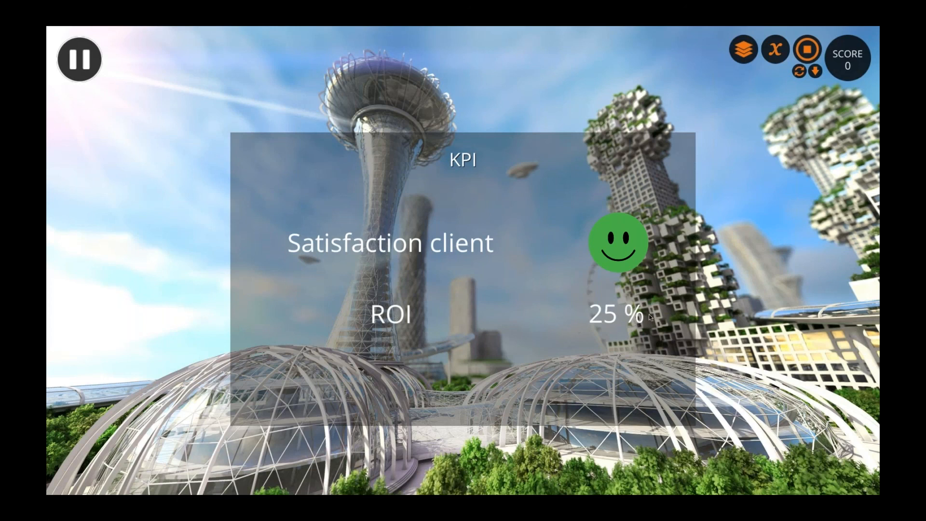
{"action": "left_click", "coordinate": [774, 48]}
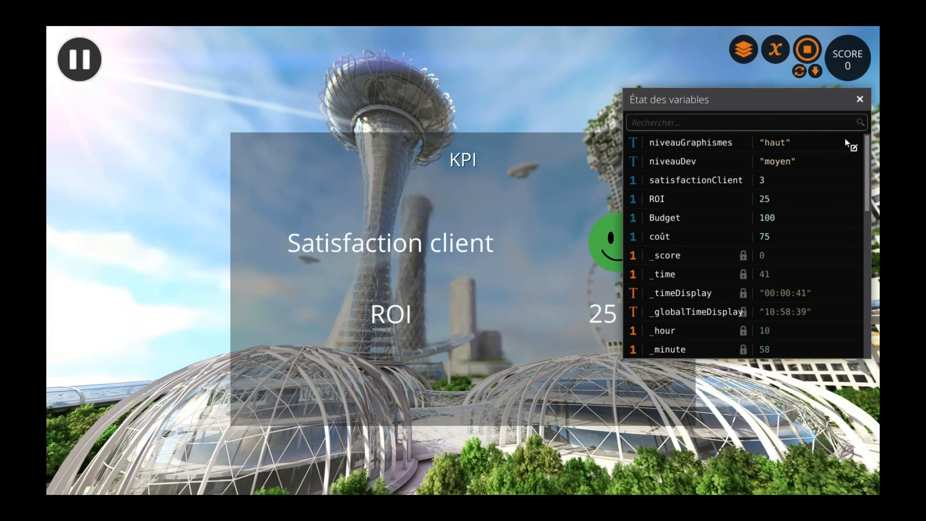
{"action": "left_click", "coordinate": [860, 99]}
{"action": "left_click", "coordinate": [808, 50]}
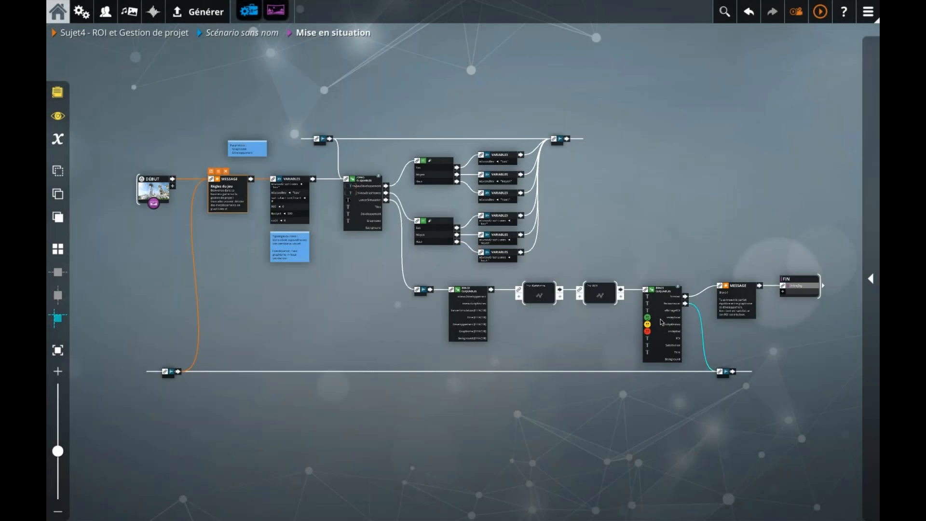
- Change the Recommencer zone's visibility condition to "satisfactionClient != 3 or ROI < 40"
{"action": "double_click", "coordinate": [662, 323]}
{"action": "left_click", "coordinate": [527, 409]}
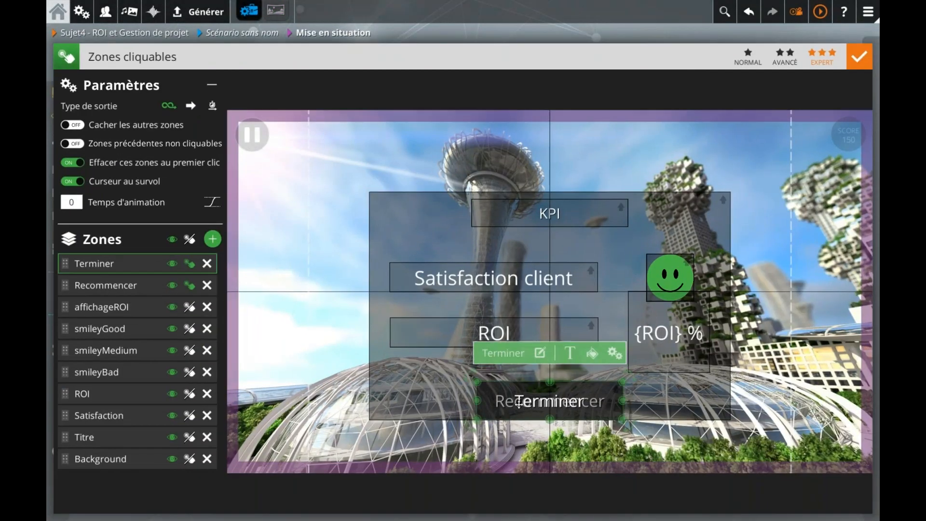
{"action": "left_click", "coordinate": [135, 291]}
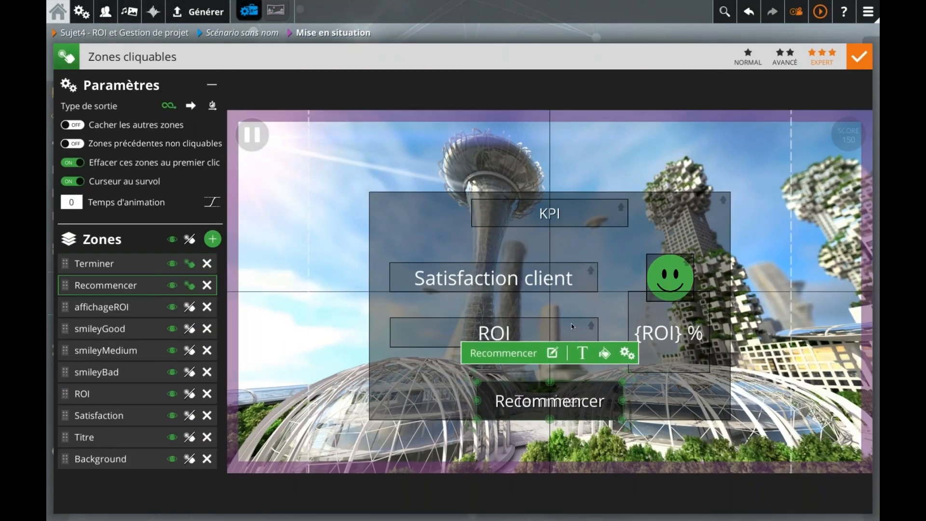
{"action": "left_click", "coordinate": [625, 353]}
{"action": "left_click", "coordinate": [700, 392]}
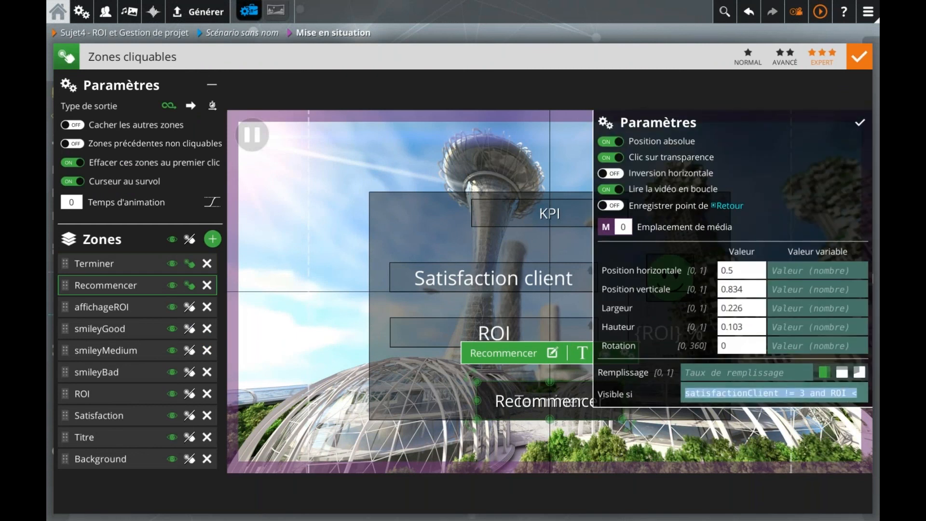
{"action": "left_click", "coordinate": [790, 389]}
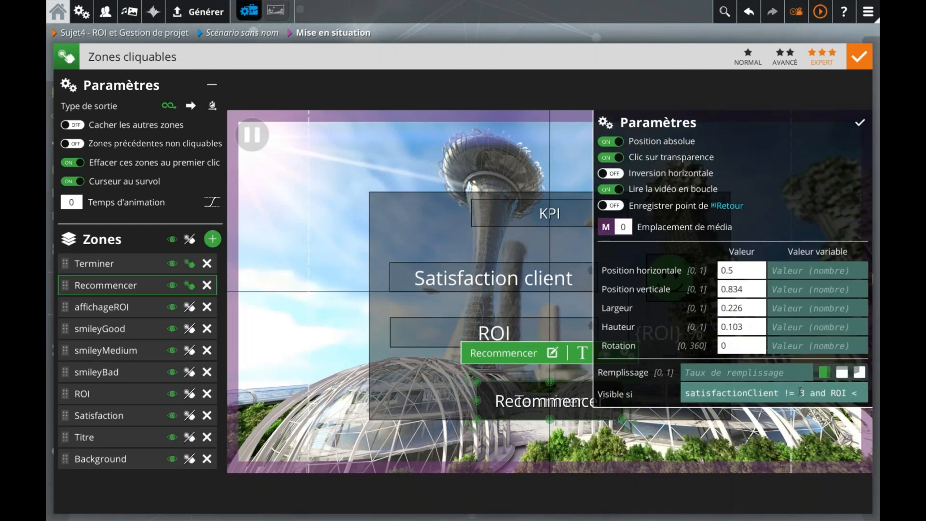
{"action": "left_click_drag", "start_coordinate": [810, 392], "coordinate": [825, 391]}
{"action": "type", "text": "or"}
{"action": "left_click", "coordinate": [787, 390]}
{"action": "left_click", "coordinate": [860, 123]}
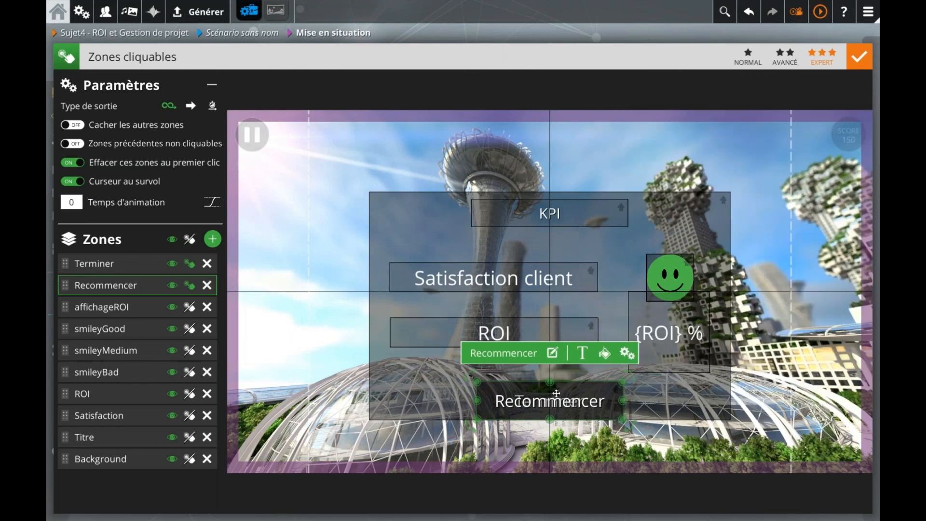
- Save the clickable-zones settings, preview the scenario and acknowledge the "Règles du jeu" message
{"action": "left_click", "coordinate": [858, 56]}
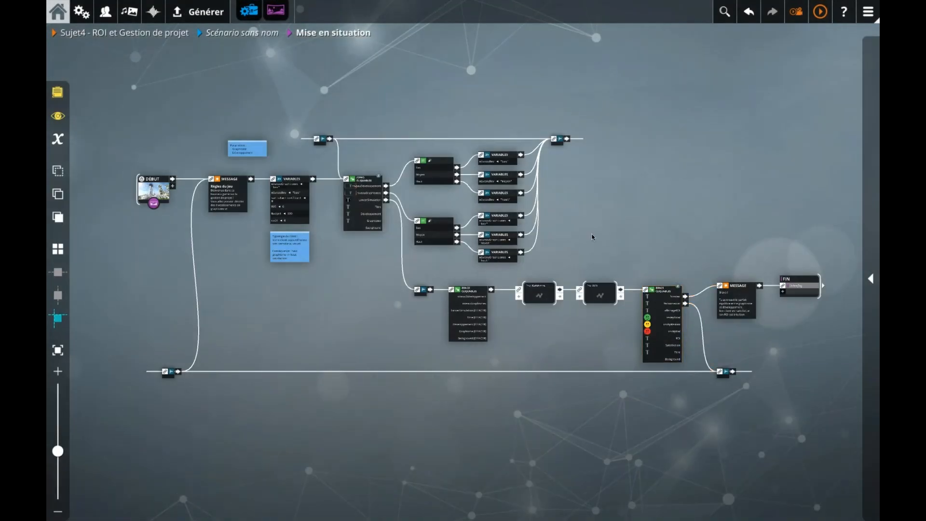
{"action": "left_click", "coordinate": [817, 16]}
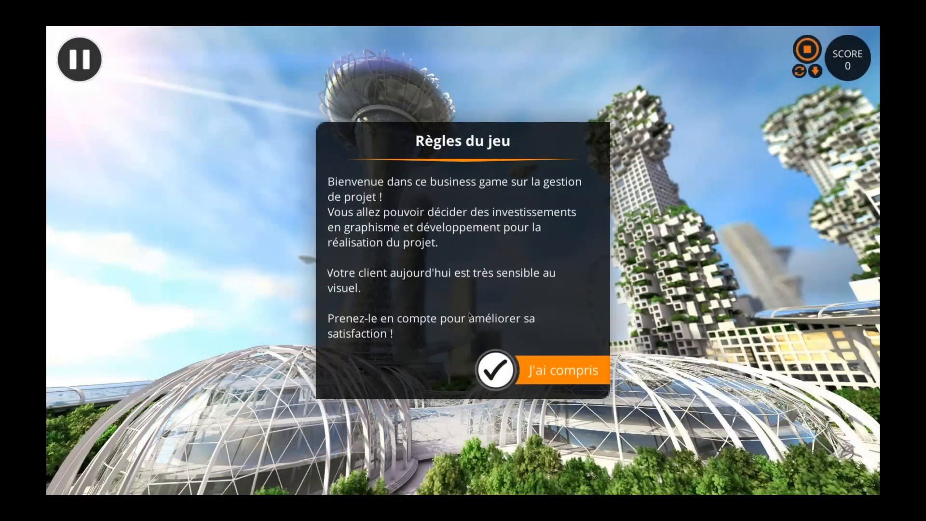
{"action": "left_click", "coordinate": [539, 361]}
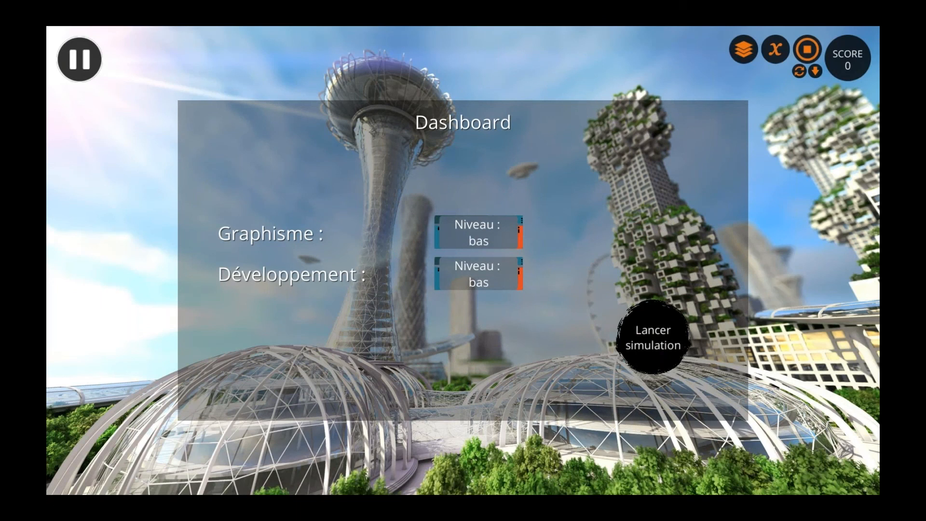
- In the previewed dashboard, set the Développement investment to Moyen and run the simulation with Graphisme left at bas
{"action": "left_click", "coordinate": [478, 273]}
{"action": "left_click", "coordinate": [395, 247]}
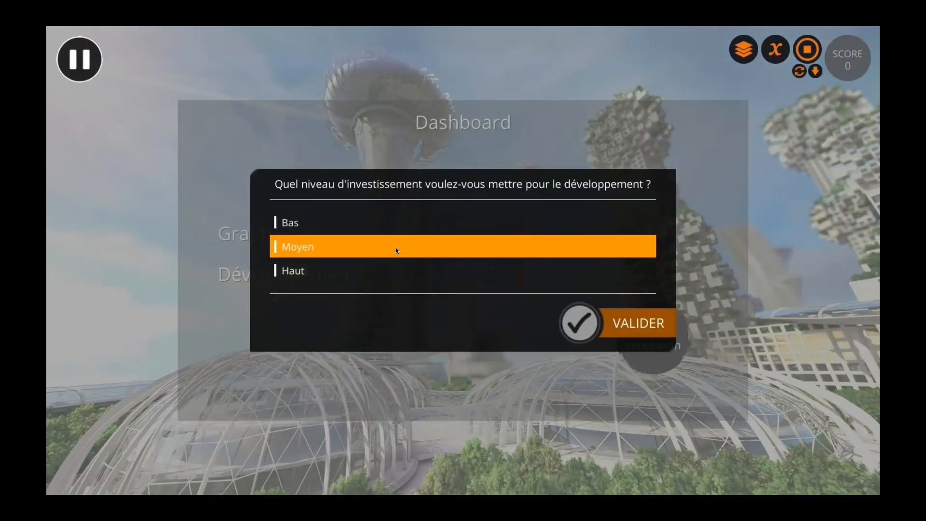
{"action": "left_click", "coordinate": [606, 321]}
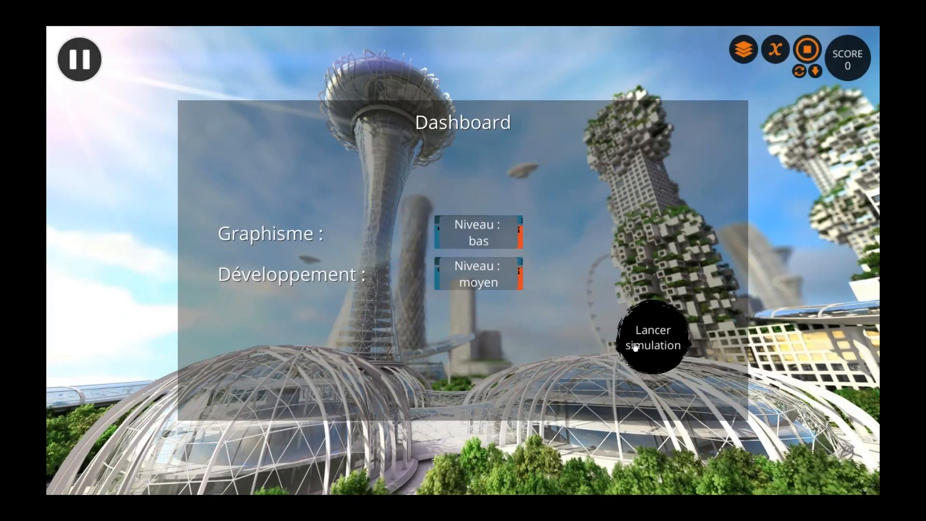
{"action": "left_click", "coordinate": [639, 335]}
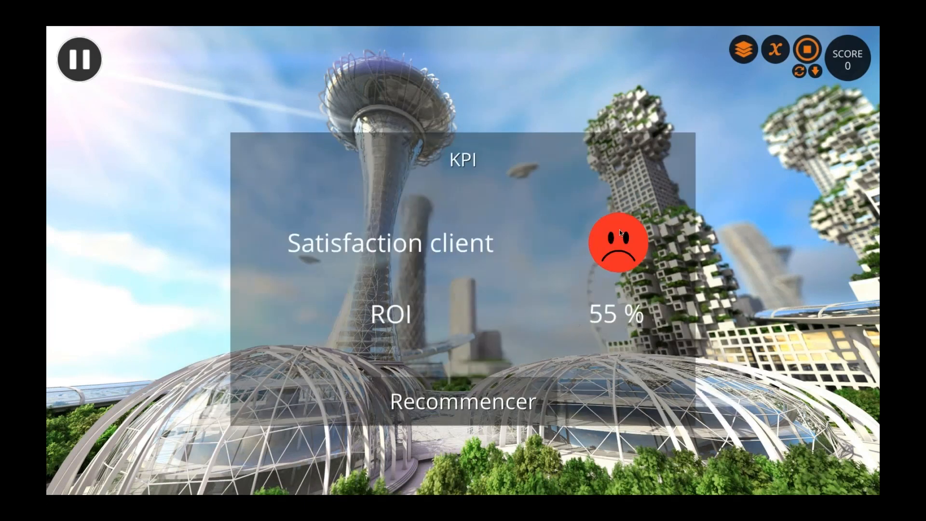
- Restart the game from the KPI screen, run the simulation with Graphisme at Haut, and finish to the closing message
{"action": "left_click", "coordinate": [484, 396]}
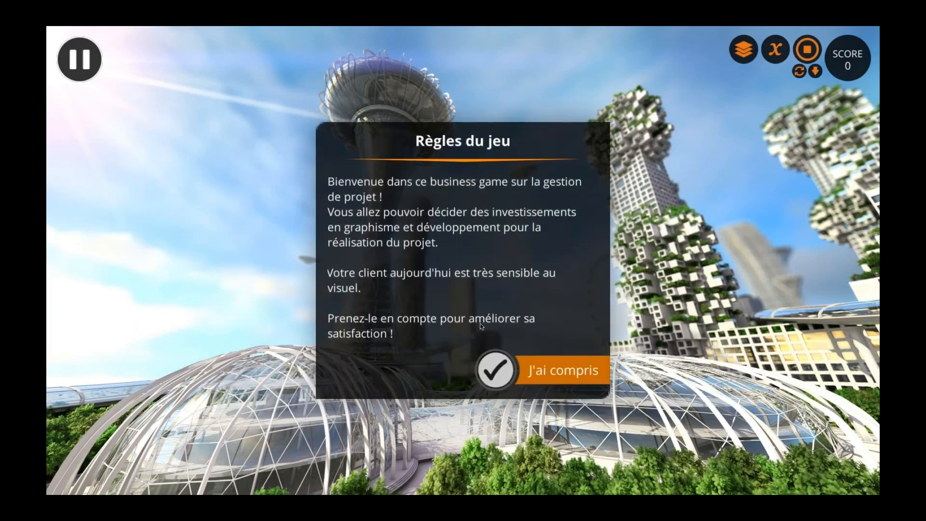
{"action": "left_click", "coordinate": [539, 359]}
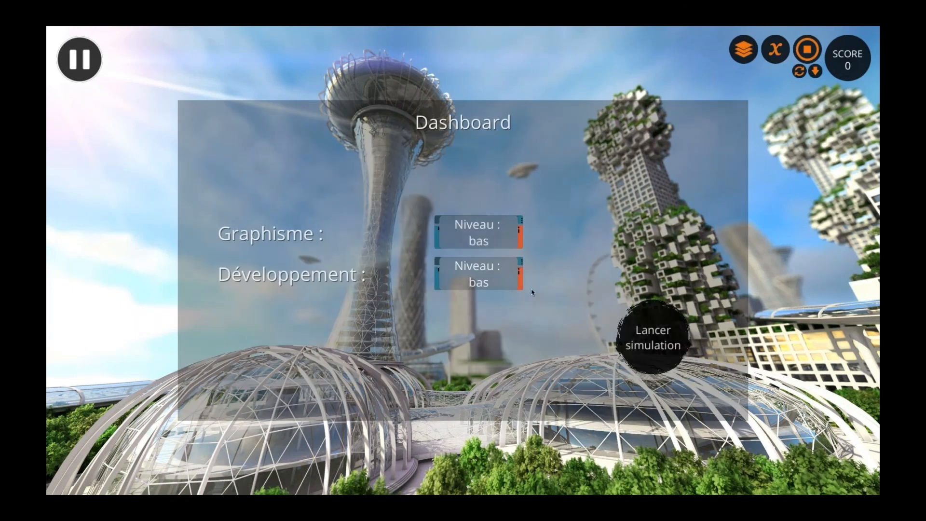
{"action": "left_click", "coordinate": [478, 232]}
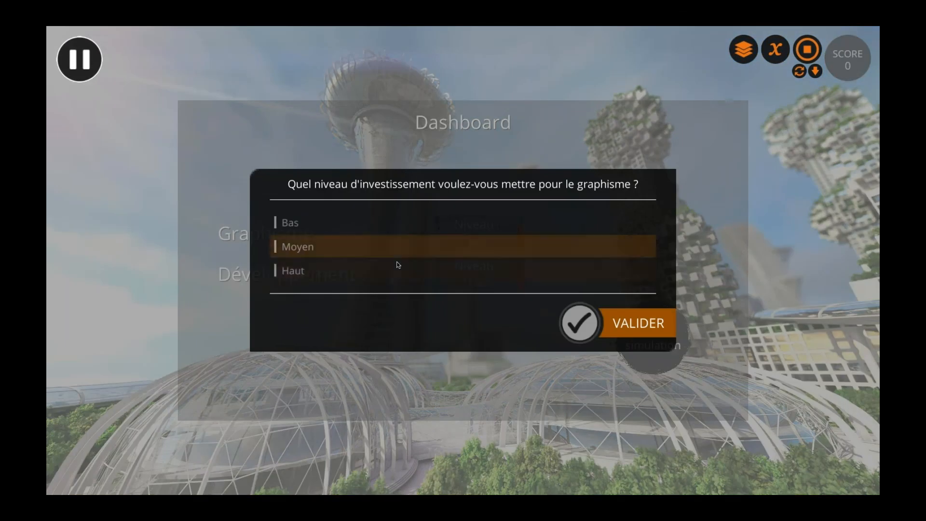
{"action": "left_click", "coordinate": [351, 269]}
{"action": "left_click", "coordinate": [625, 320]}
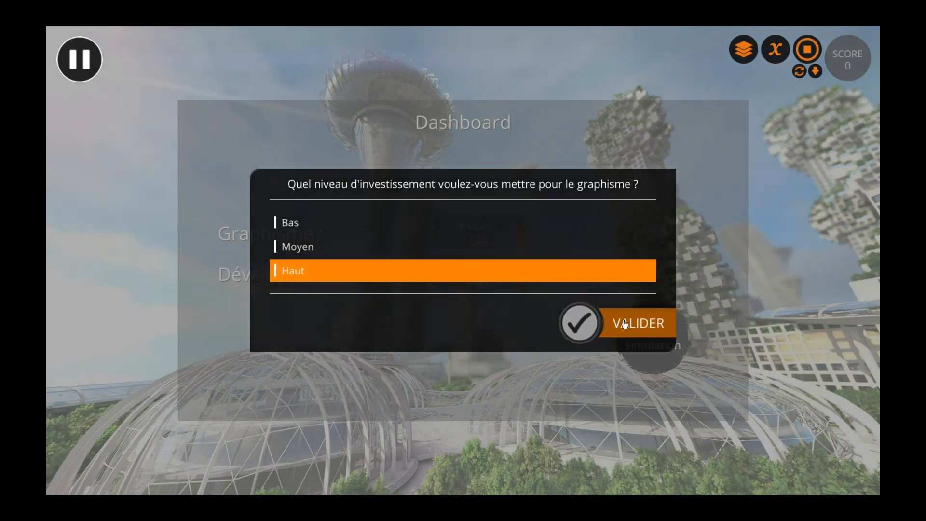
{"action": "left_click", "coordinate": [659, 345]}
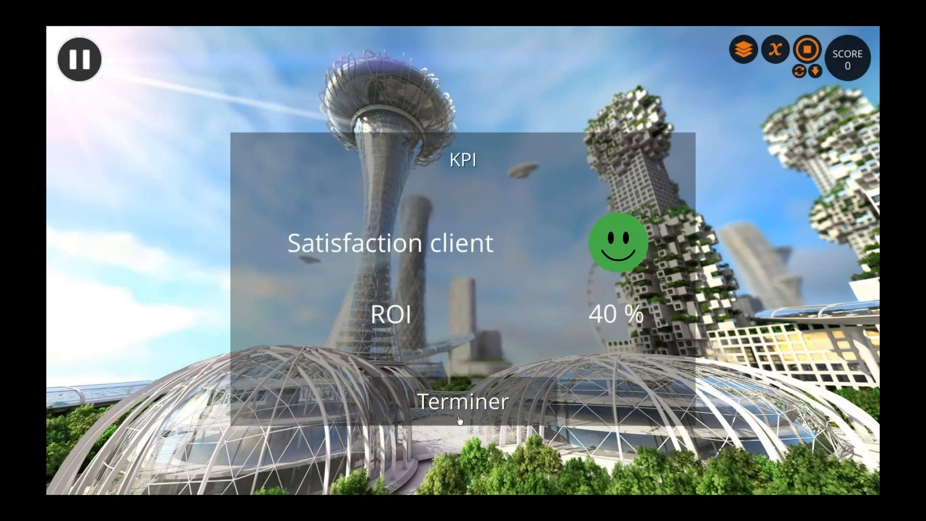
{"action": "left_click", "coordinate": [488, 397]}
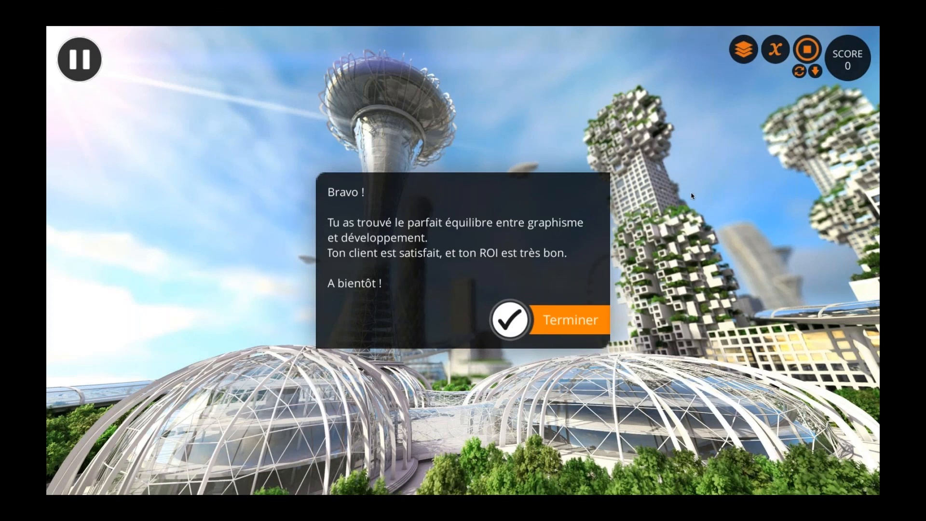
- Restart the preview and test the simulation with Graphisme set to Moyen and Développement to Haut
{"action": "left_click", "coordinate": [797, 62]}
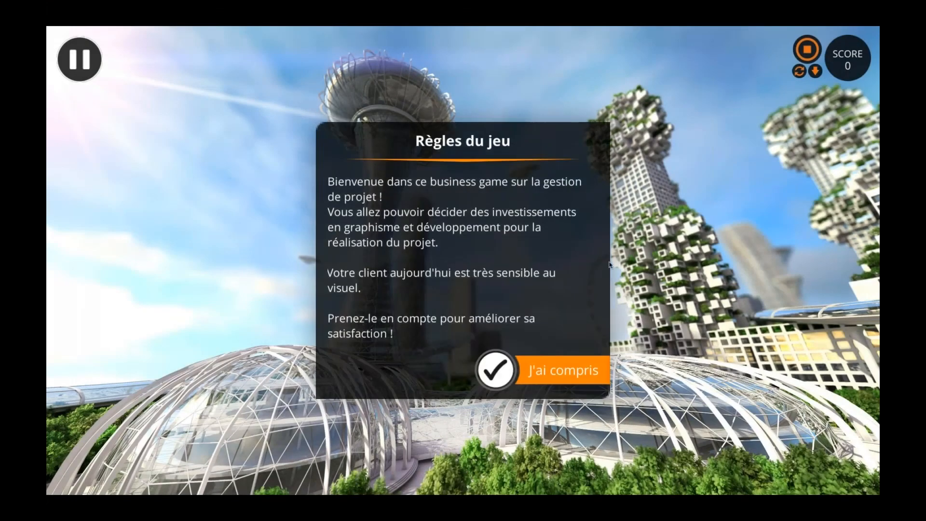
{"action": "left_click", "coordinate": [549, 373]}
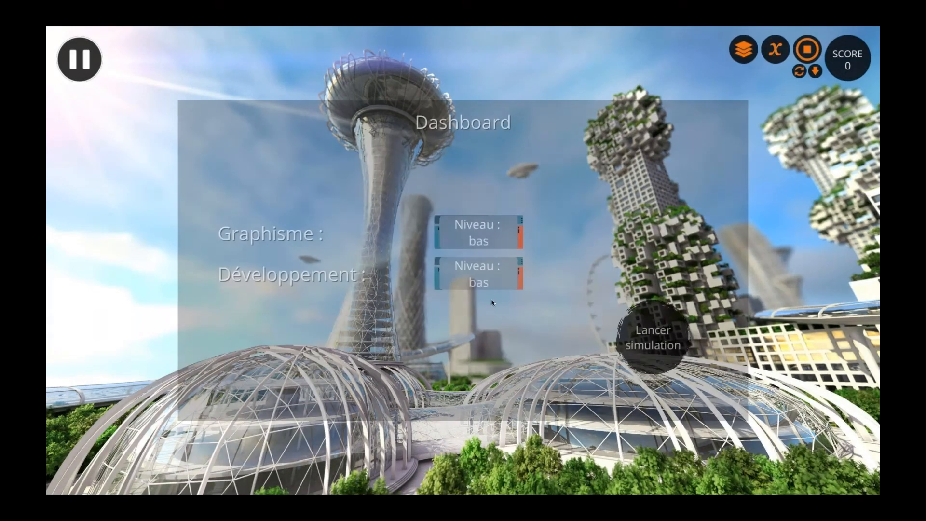
{"action": "left_click", "coordinate": [489, 241]}
{"action": "left_click", "coordinate": [453, 247]}
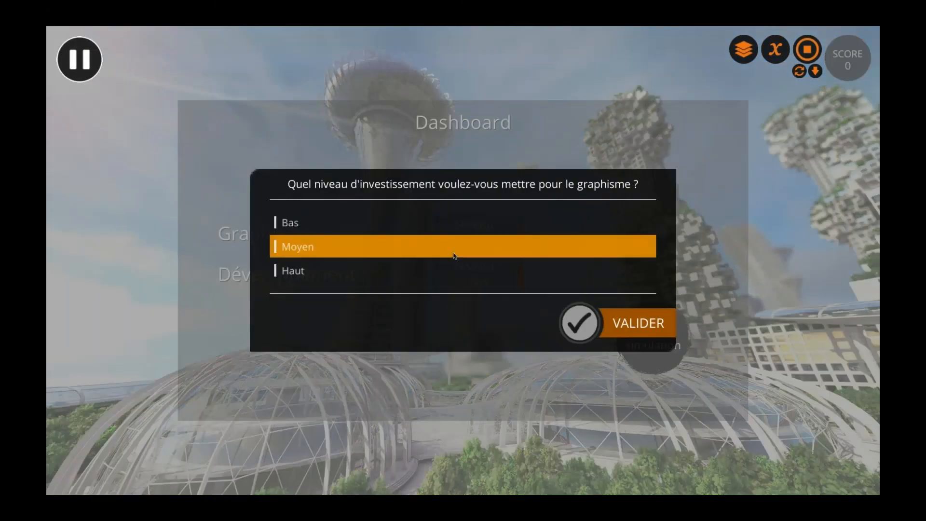
{"action": "left_click", "coordinate": [615, 314]}
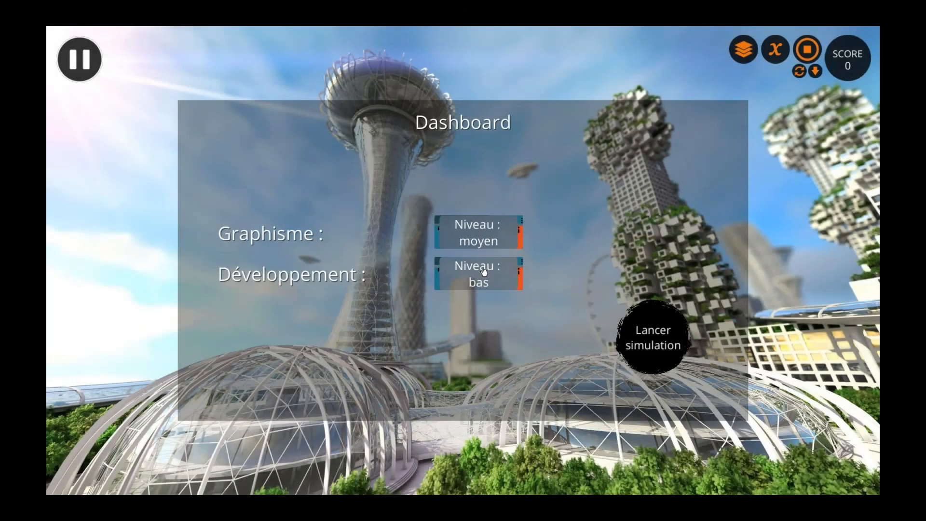
{"action": "left_click", "coordinate": [482, 273]}
{"action": "left_click", "coordinate": [384, 247]}
{"action": "left_click", "coordinate": [356, 268]}
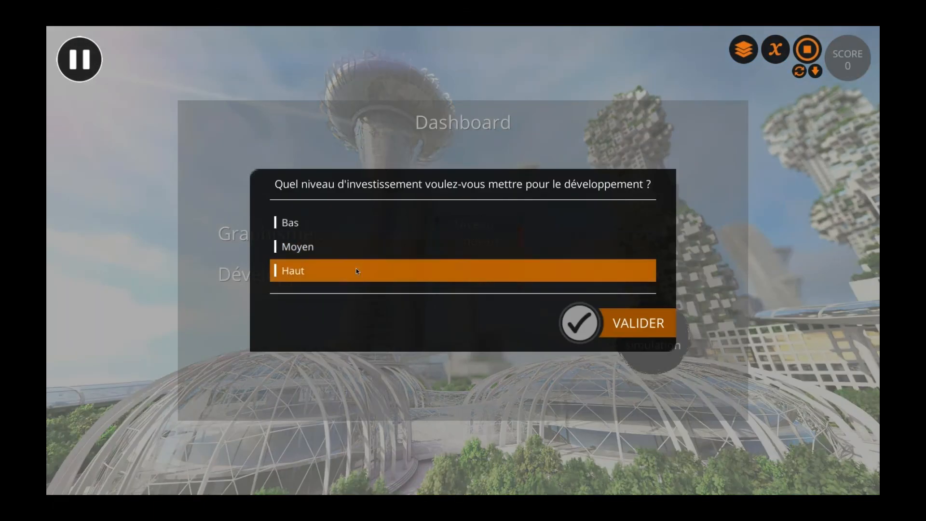
{"action": "left_click", "coordinate": [576, 330]}
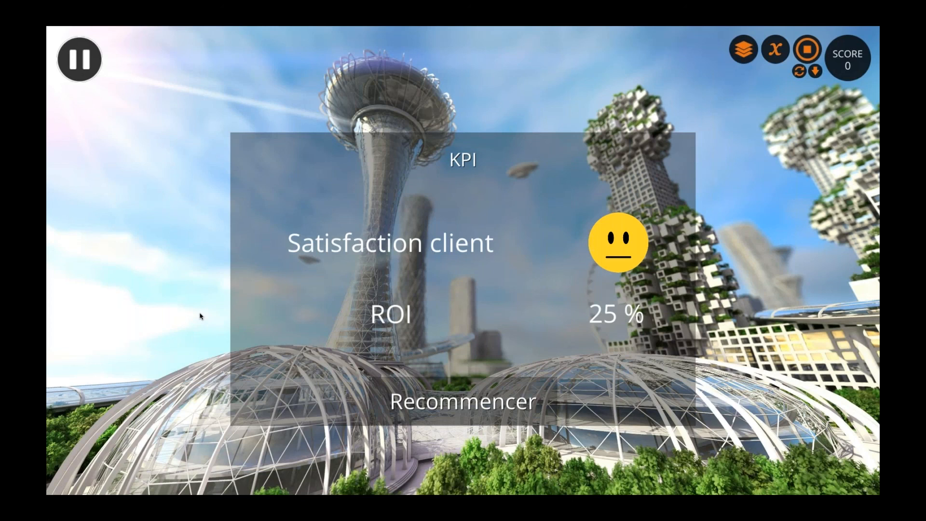
- Restart the game from the KPI screen, acknowledge the rules and set the Graphisme investment to Haut
{"action": "left_click", "coordinate": [415, 392]}
{"action": "left_click", "coordinate": [523, 362]}
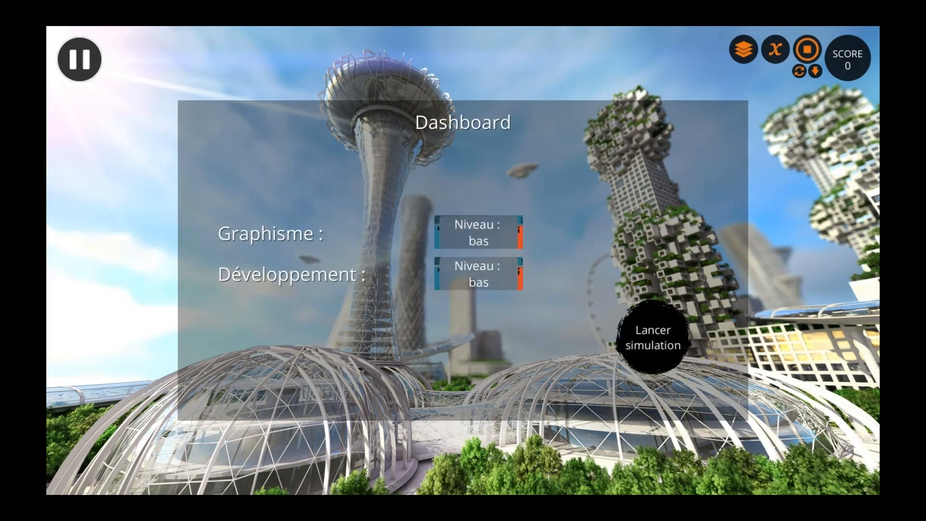
{"action": "left_click", "coordinate": [470, 231]}
{"action": "left_click", "coordinate": [303, 272]}
{"action": "left_click", "coordinate": [637, 323]}
- Choose Bas for the Développement investment, run the simulation to the KPI screen and stop the preview
{"action": "left_click", "coordinate": [475, 278]}
{"action": "left_click", "coordinate": [459, 271]}
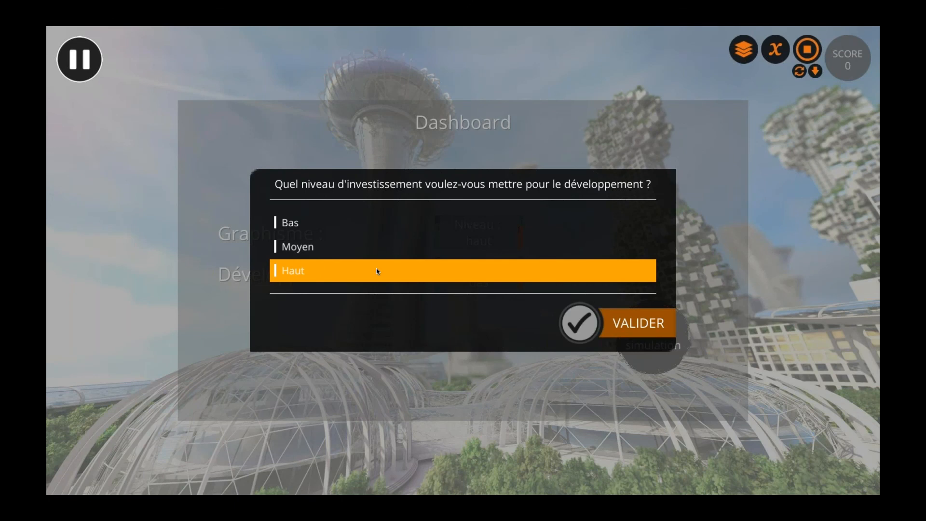
{"action": "left_click", "coordinate": [337, 243]}
{"action": "left_click", "coordinate": [332, 224]}
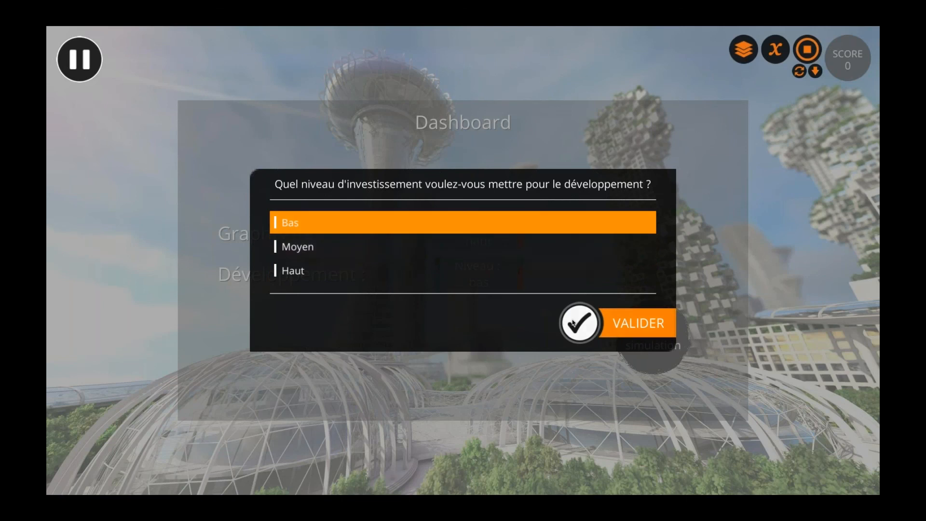
{"action": "left_click", "coordinate": [627, 324]}
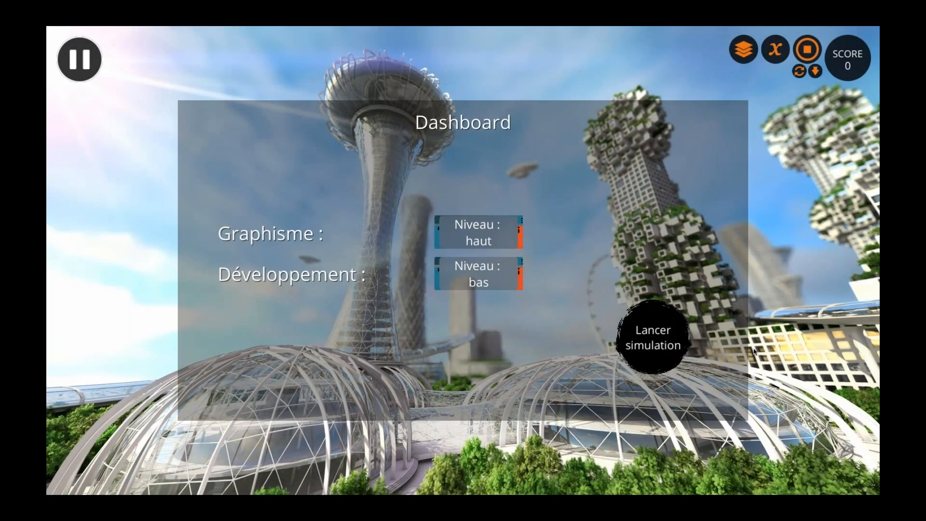
{"action": "left_click", "coordinate": [650, 340]}
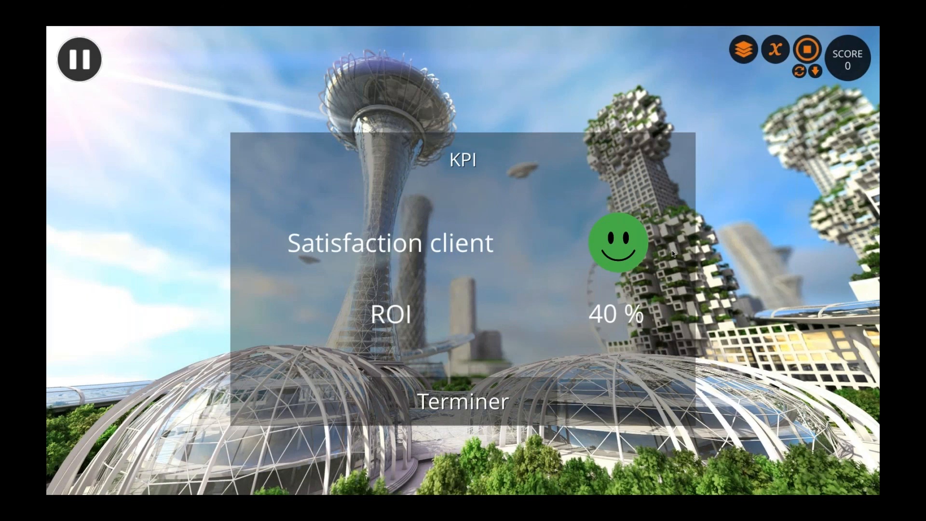
{"action": "left_click", "coordinate": [808, 49]}
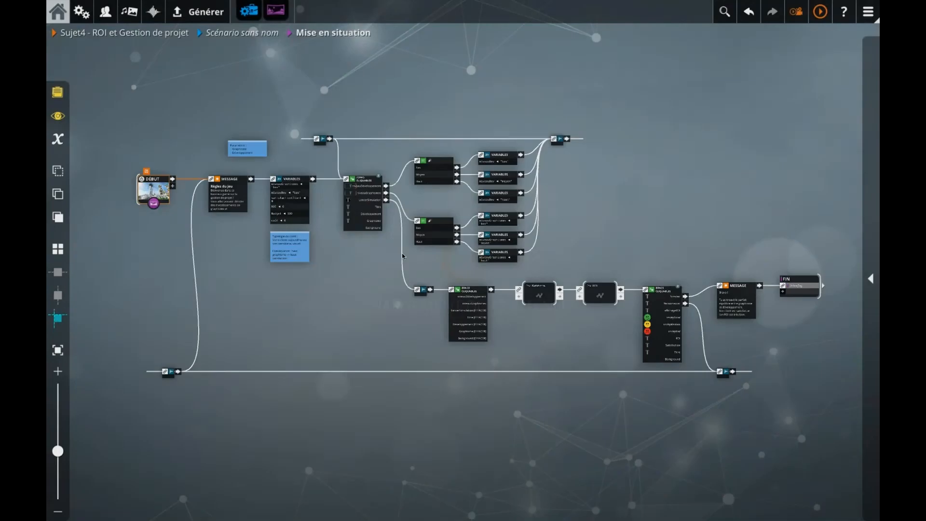
- Open the CalculROI group and move its DÉBUT block up level with the first Conditions block
{"action": "scroll", "coordinate": [571, 300], "scroll_direction": "up", "scroll_amount": 3}
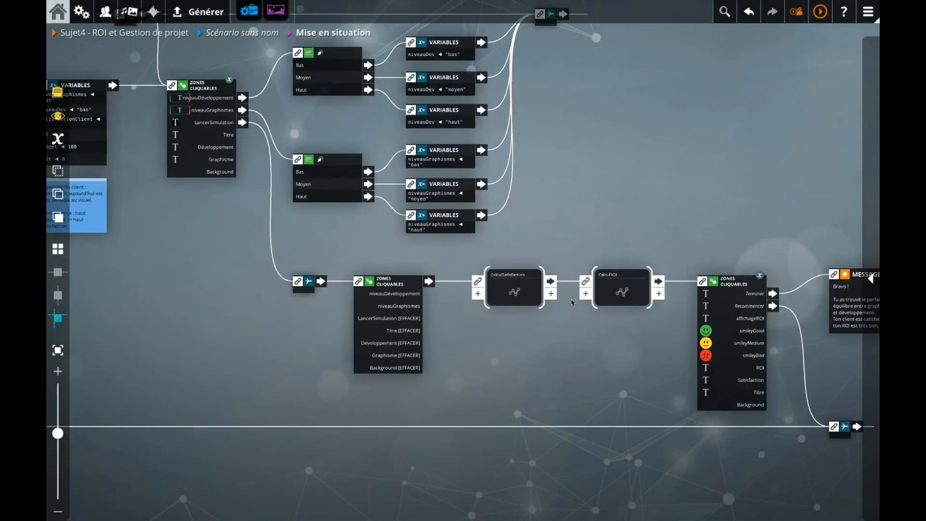
{"action": "scroll", "coordinate": [571, 300], "scroll_direction": "up", "scroll_amount": 1}
{"action": "left_click_drag", "start_coordinate": [482, 348], "coordinate": [633, 246]}
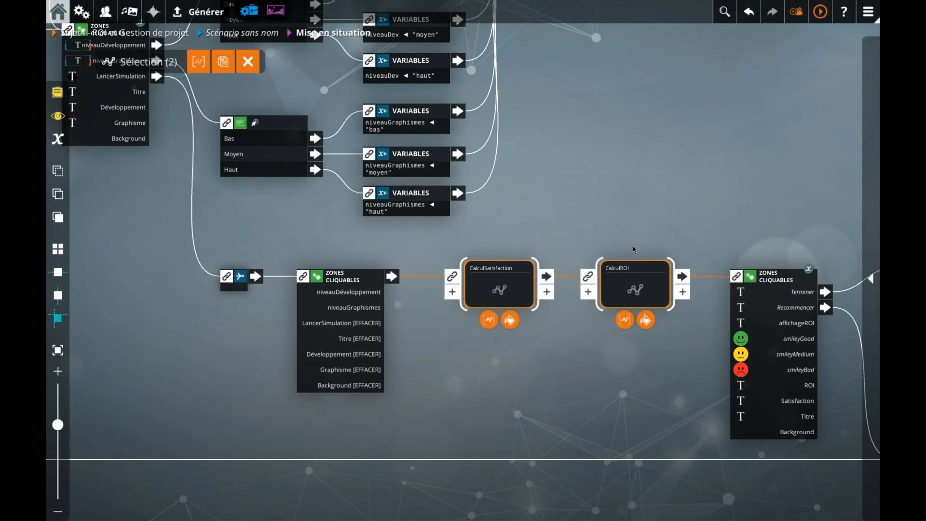
{"action": "left_click", "coordinate": [527, 367]}
{"action": "double_click", "coordinate": [624, 285]}
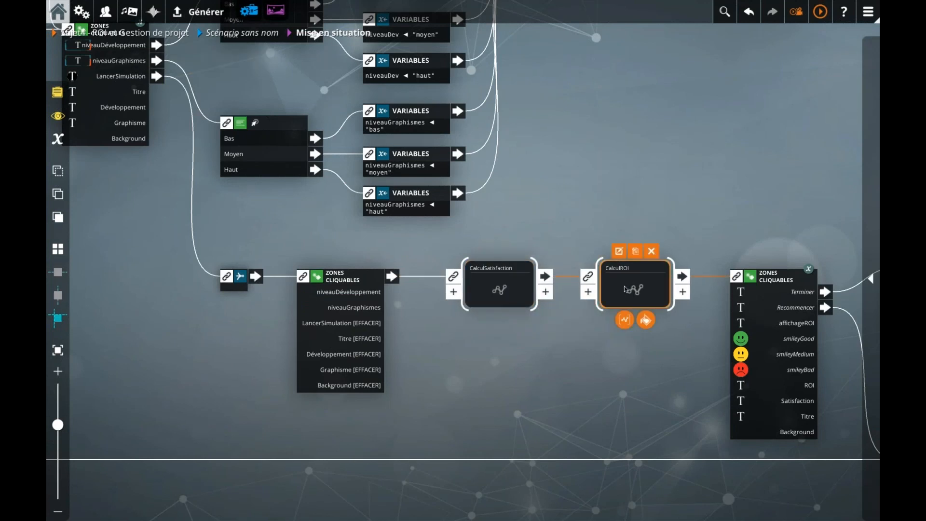
{"action": "scroll", "coordinate": [404, 347], "scroll_direction": "down", "scroll_amount": 1}
{"action": "left_click_drag", "start_coordinate": [332, 327], "coordinate": [461, 325]}
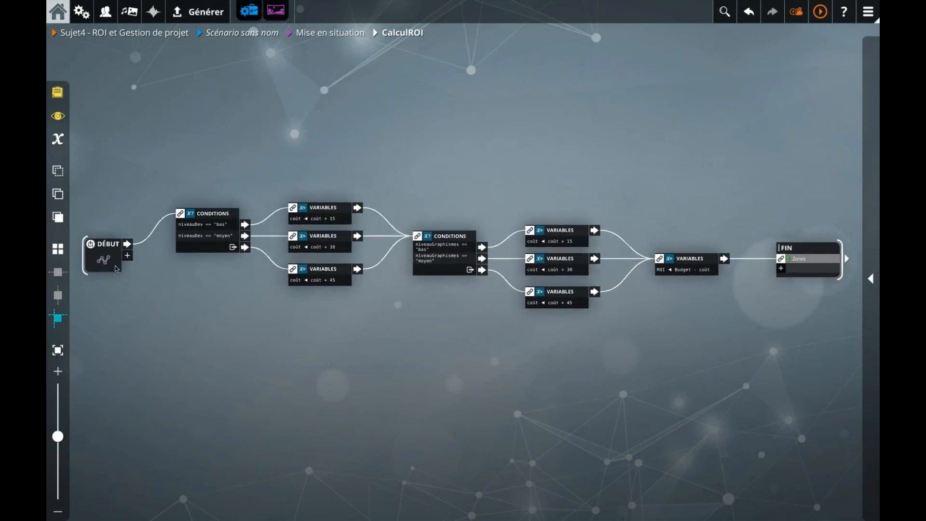
{"action": "left_click_drag", "start_coordinate": [116, 255], "coordinate": [115, 225]}
{"action": "left_click", "coordinate": [294, 334]}
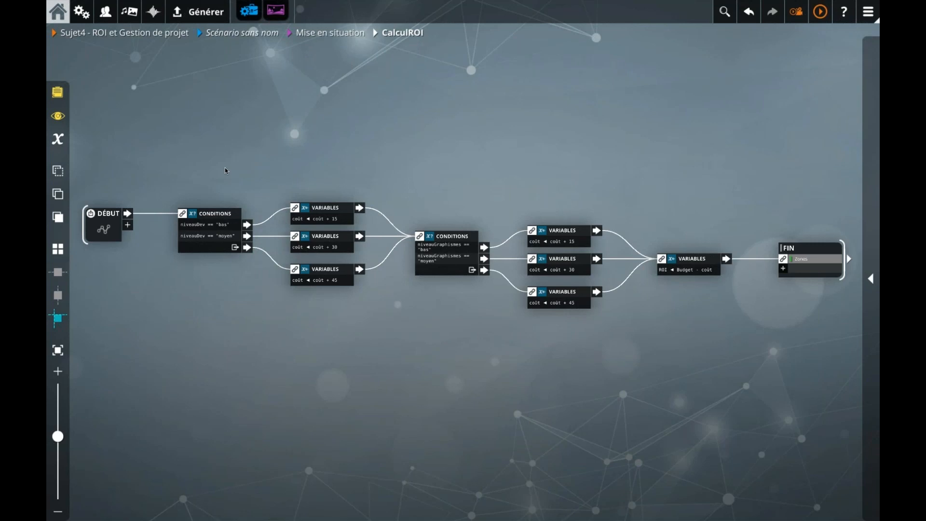
- Examine the cost conditions and variable blocks inside CalculROI, then return to the "Mise en situation" level
{"action": "left_click_drag", "start_coordinate": [225, 168], "coordinate": [669, 354]}
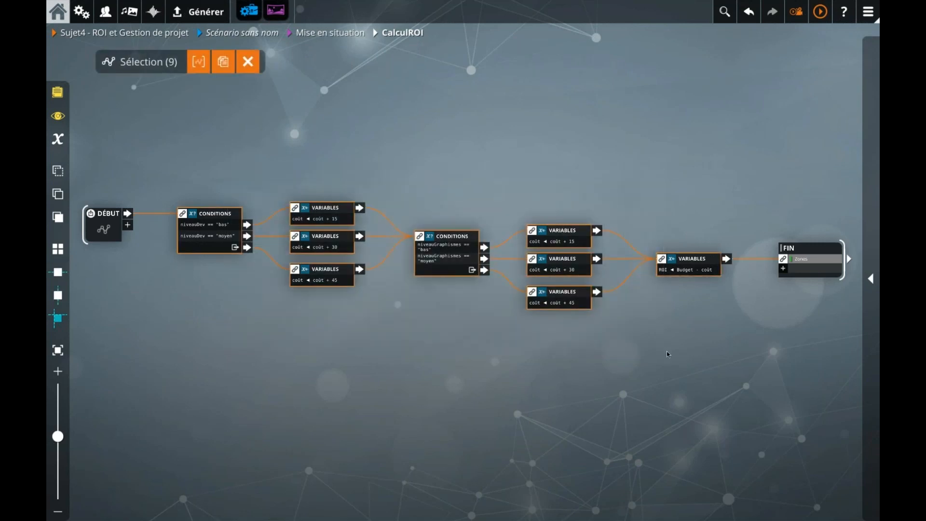
{"action": "left_click", "coordinate": [541, 349]}
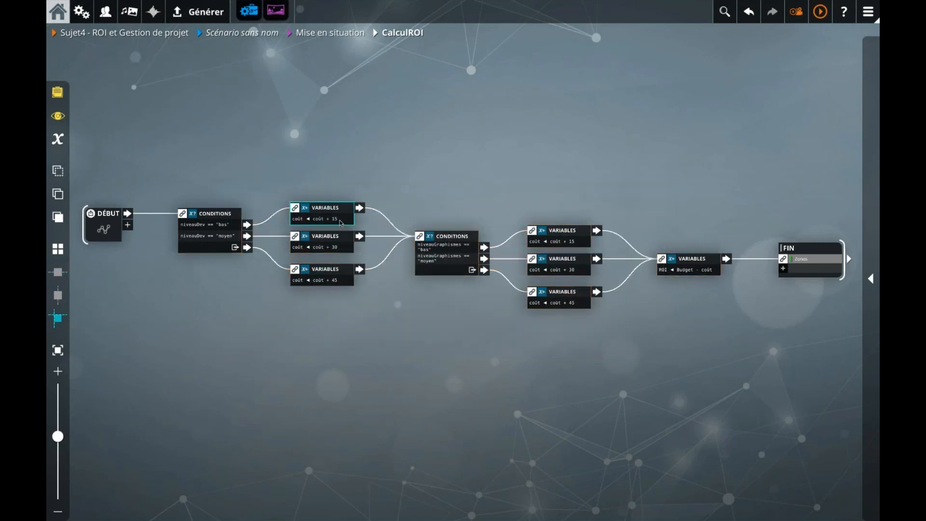
{"action": "left_click", "coordinate": [332, 31]}
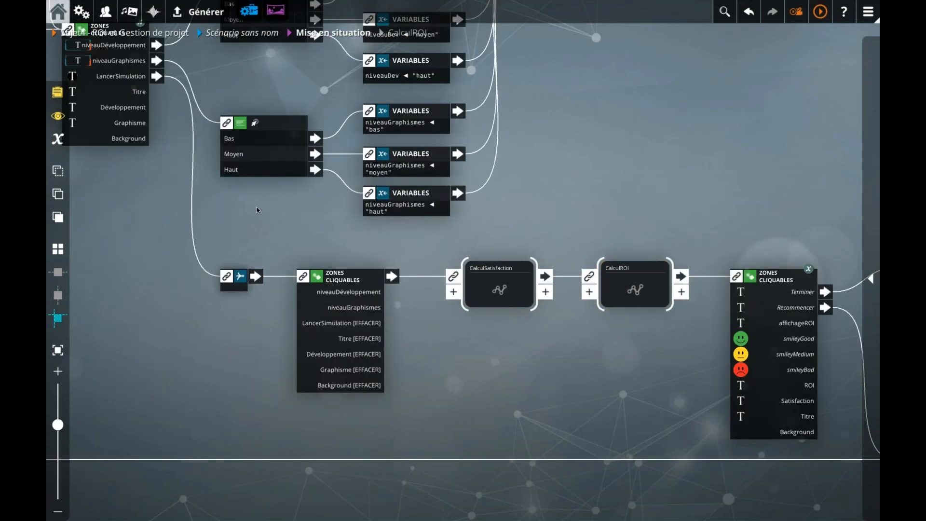